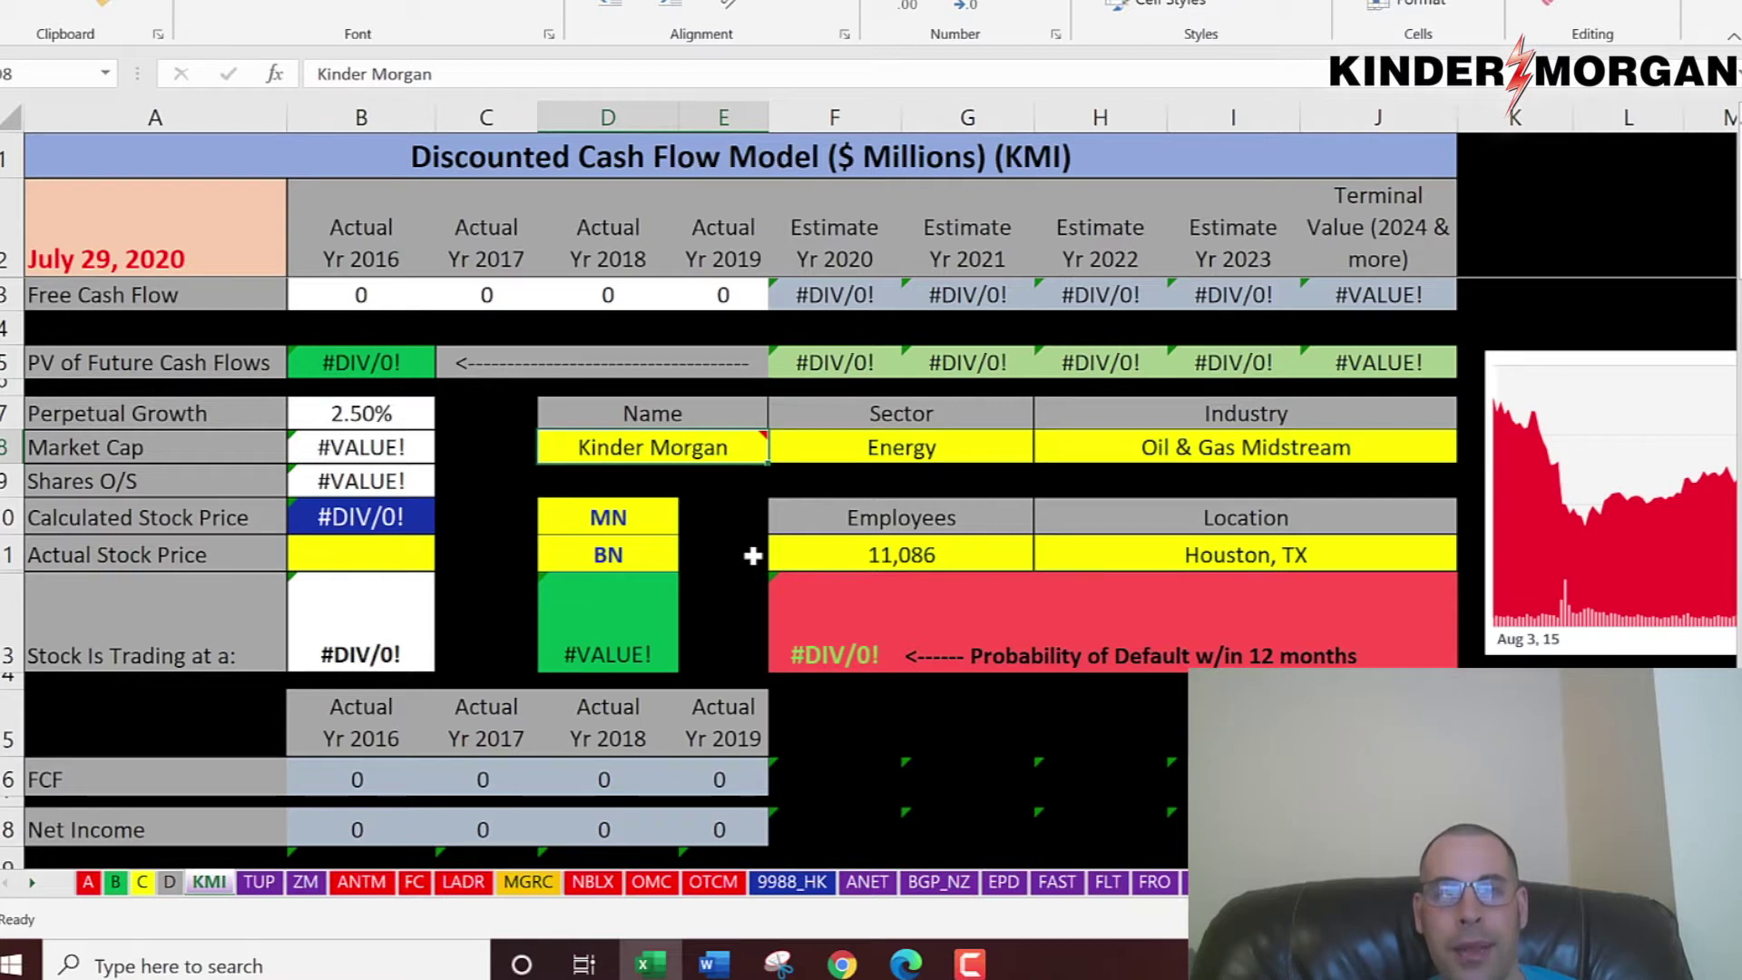
- Enter Kinder Morgan's 32.9B market cap from Yahoo Finance into cell D11
{"action": "key", "text": "alt+Tab"}
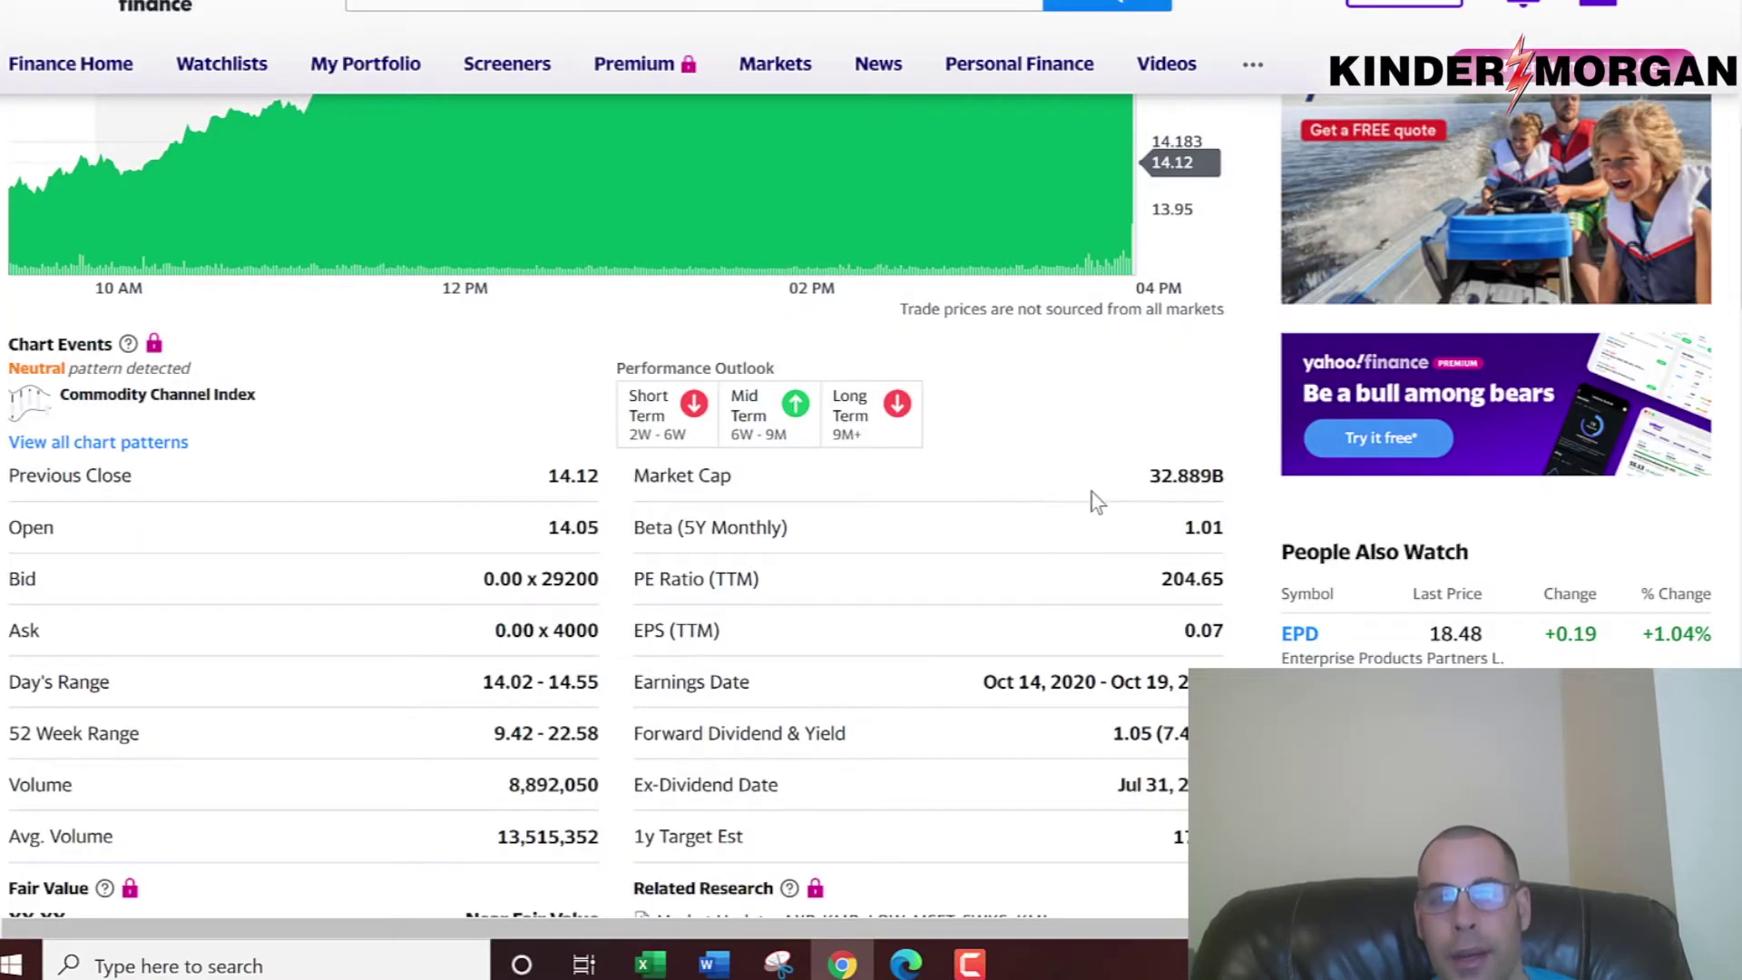
{"action": "double_click", "coordinate": [1173, 479]}
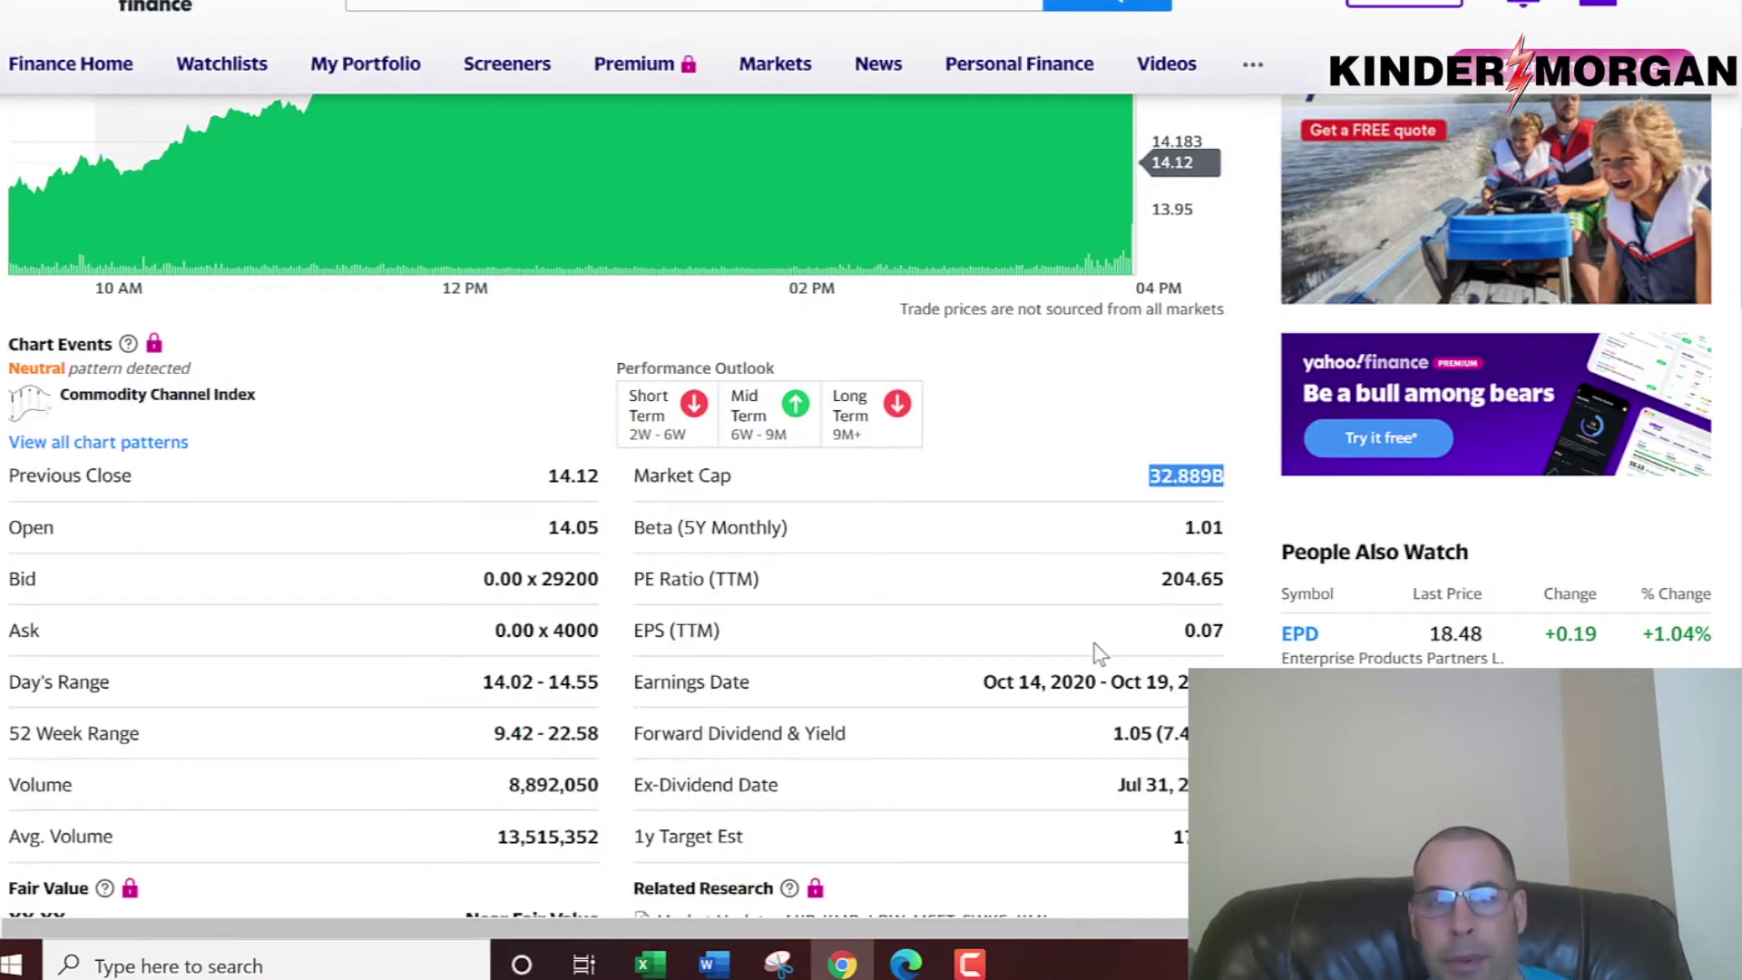
{"action": "key", "text": "alt+Tab"}
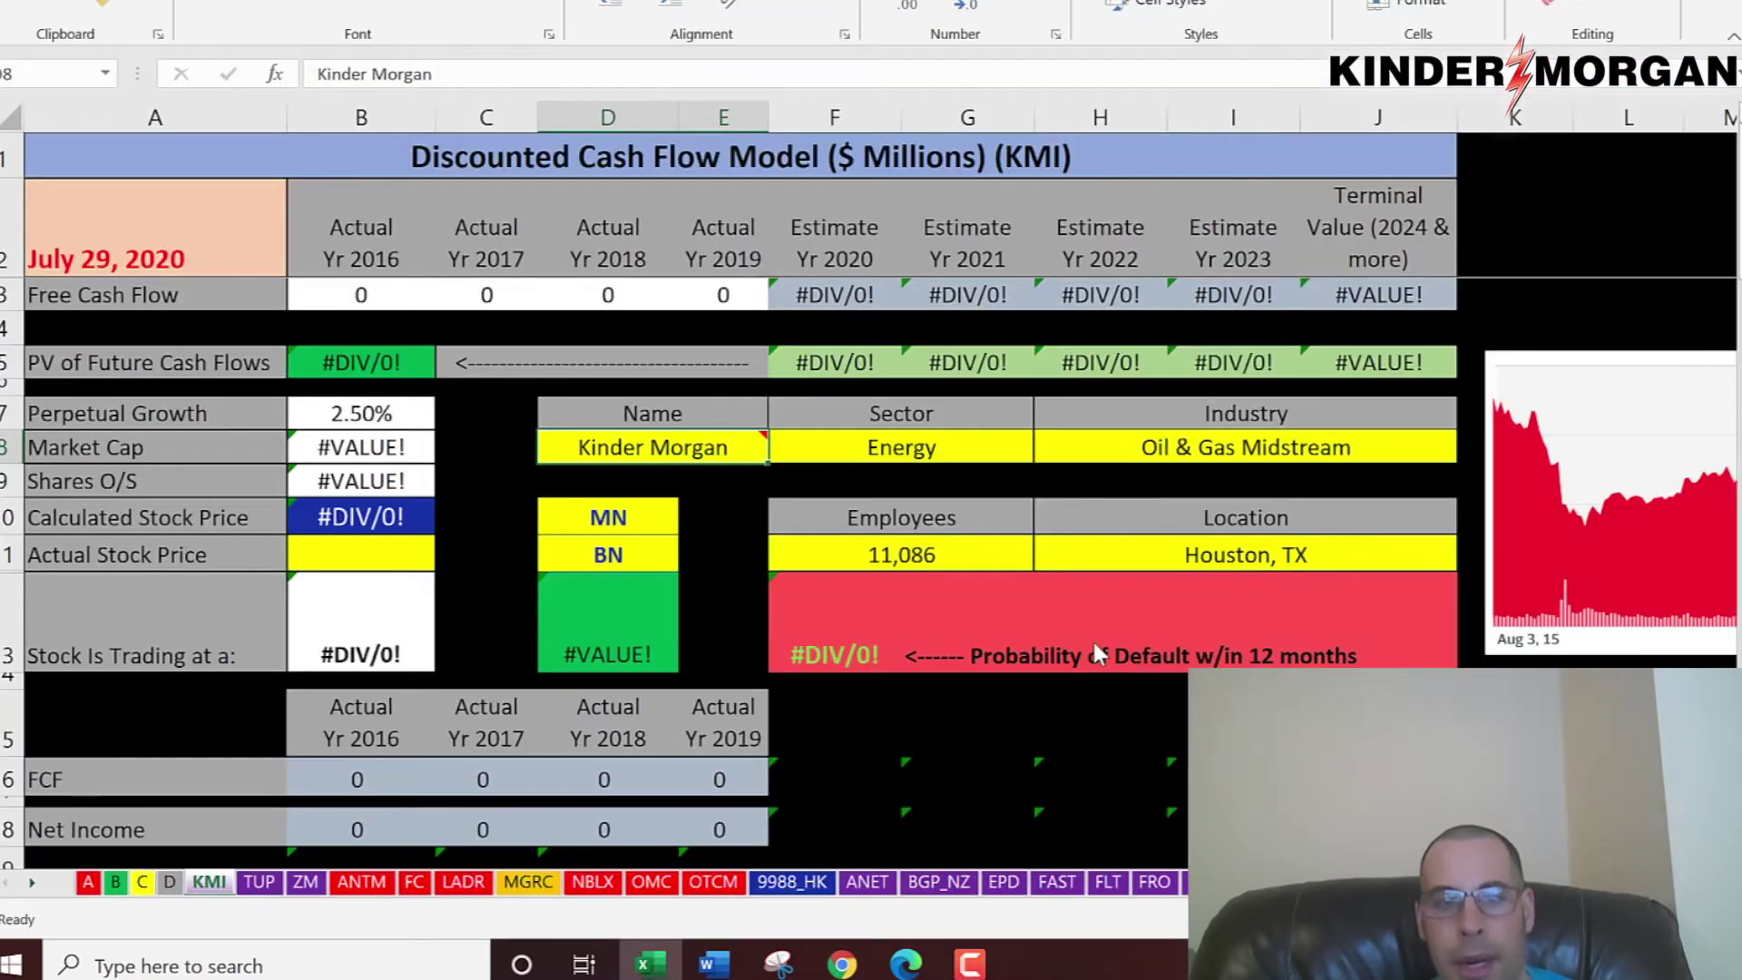
{"action": "left_click", "coordinate": [672, 531]}
{"action": "left_click", "coordinate": [667, 550]}
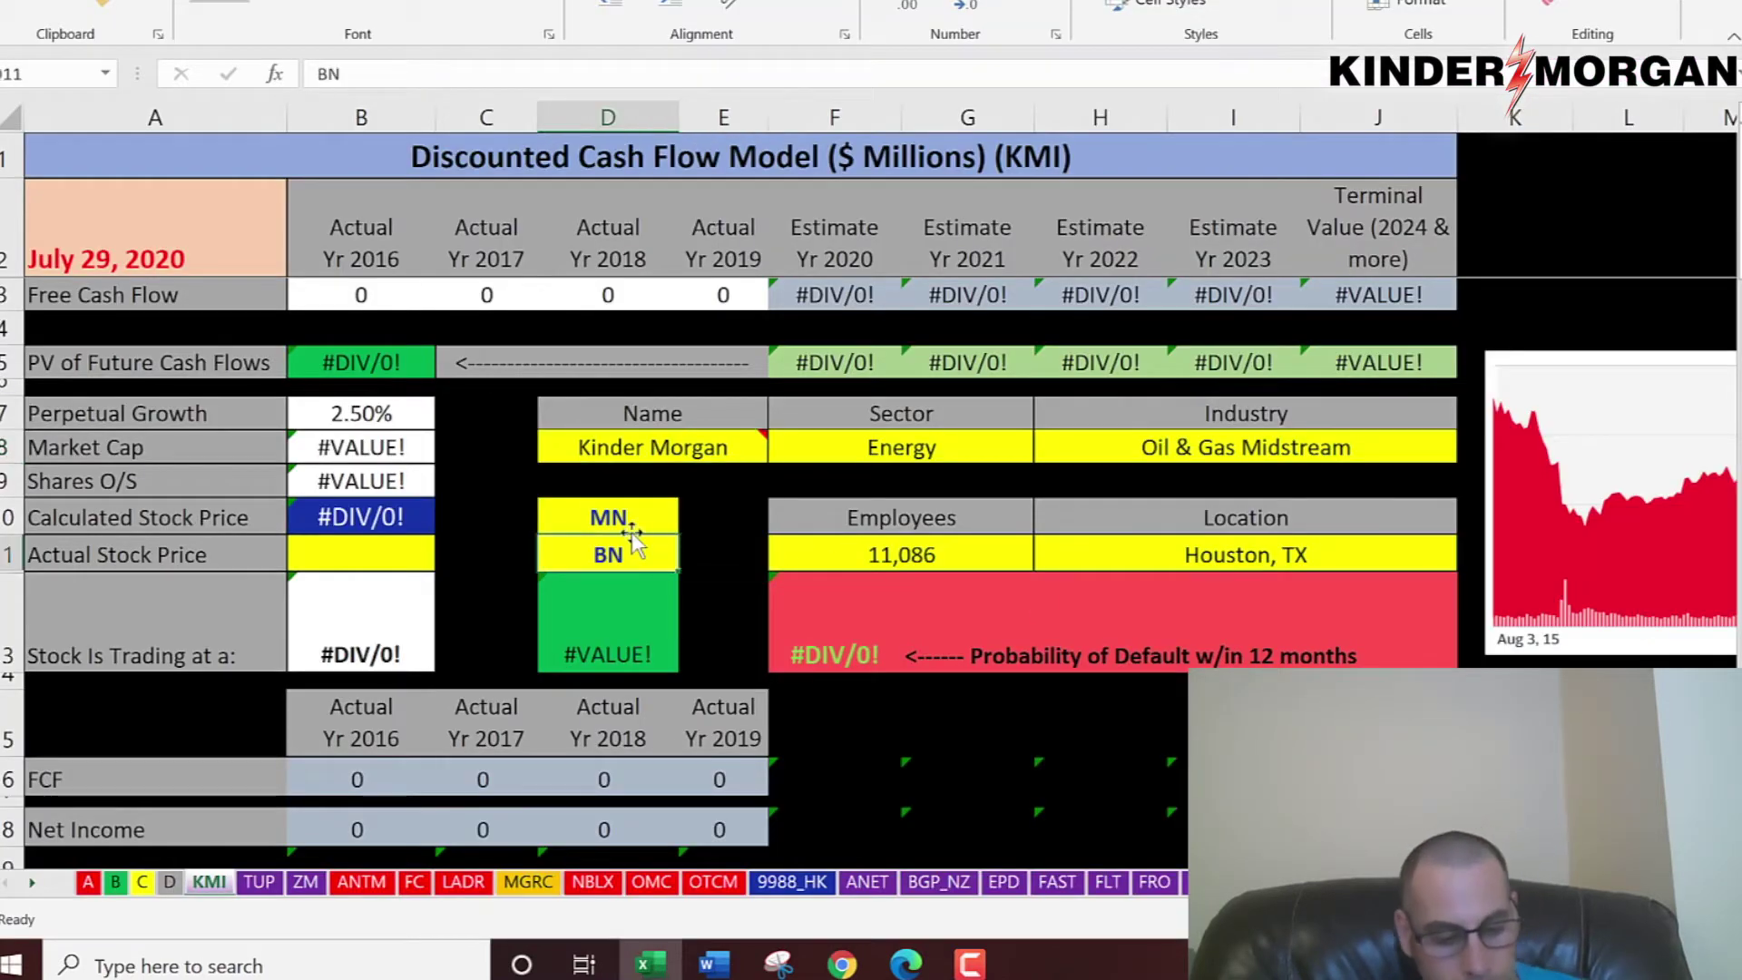
{"action": "type", "text": "32.9"}
{"action": "key", "text": "Return"}
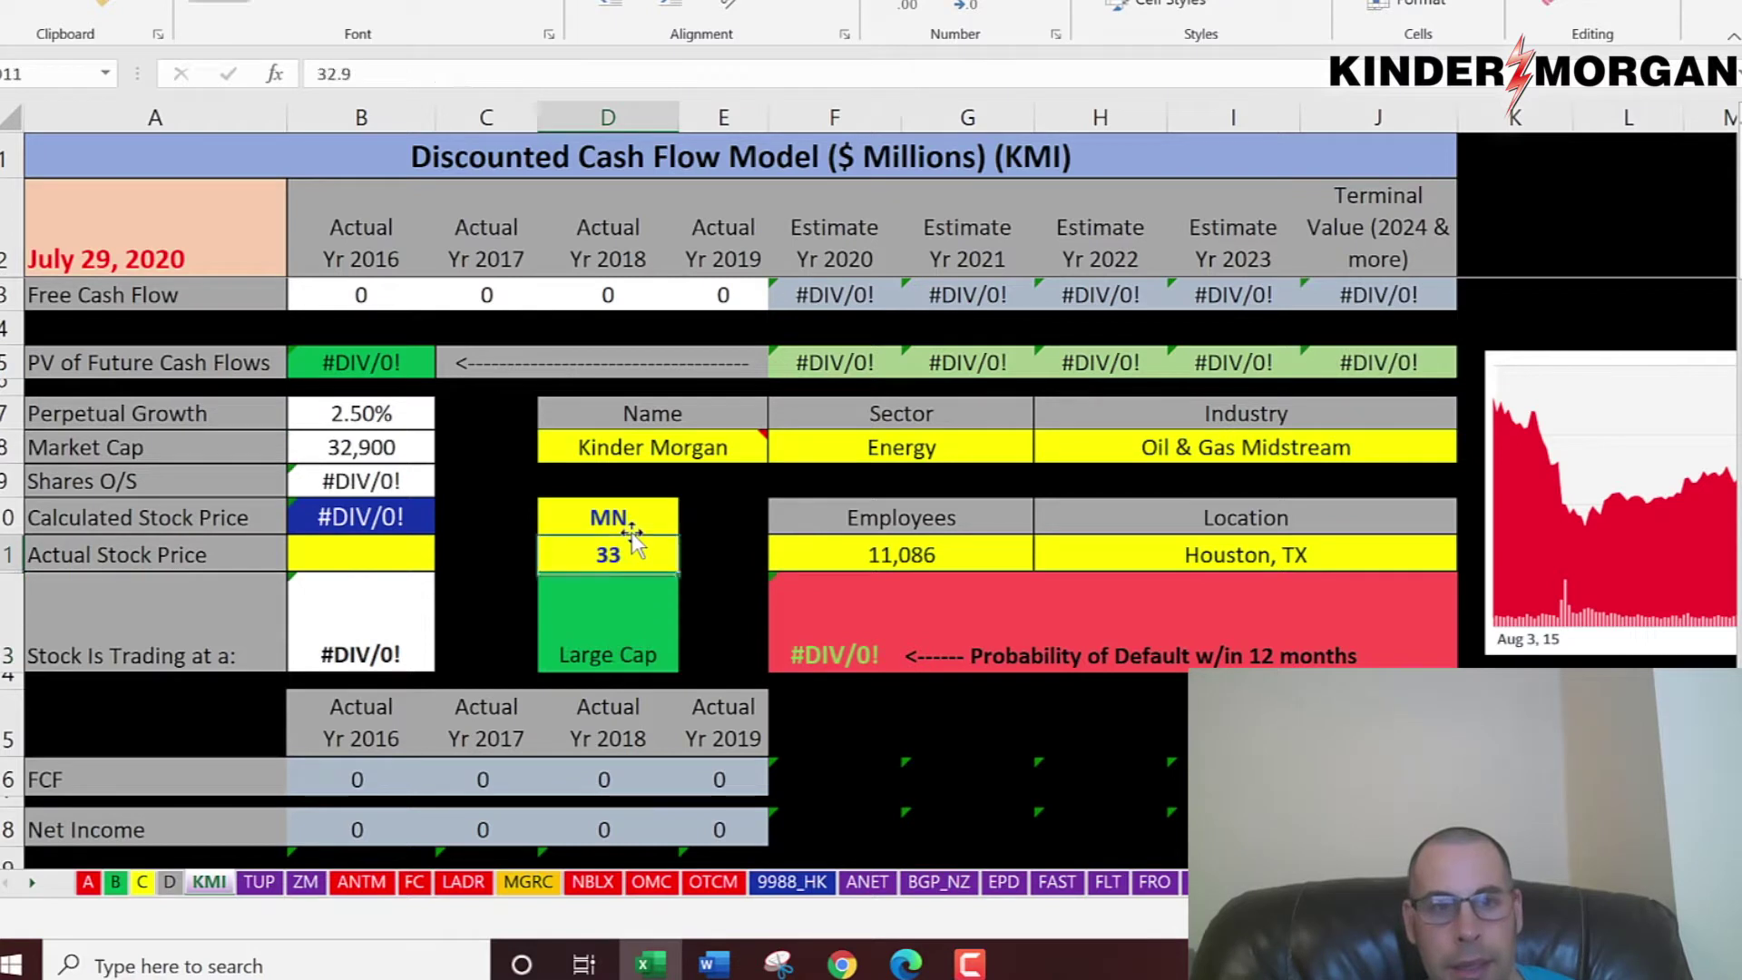
- Paste Kinder Morgan's 14.53 share price from Yahoo Finance into B11 as the actual stock price
{"action": "key", "text": "alt+Tab"}
{"action": "scroll", "coordinate": [363, 479], "scroll_direction": "up", "scroll_amount": 2}
{"action": "scroll", "coordinate": [362, 479], "scroll_direction": "up", "scroll_amount": 2}
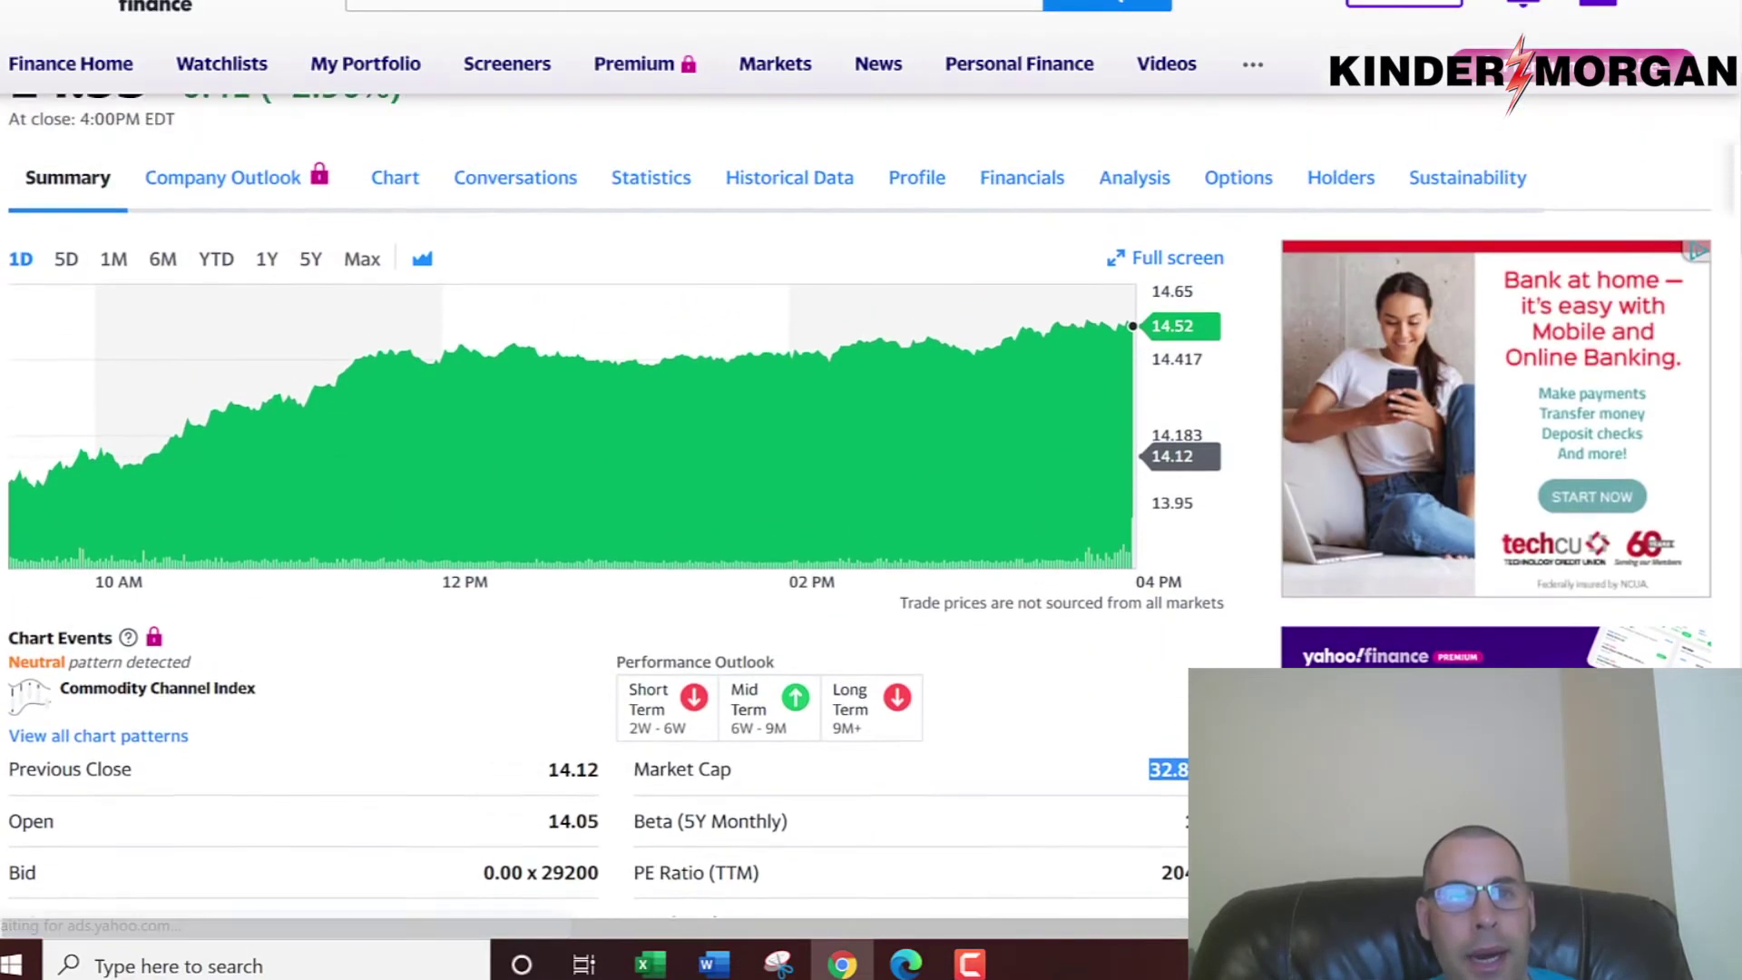
{"action": "double_click", "coordinate": [73, 156]}
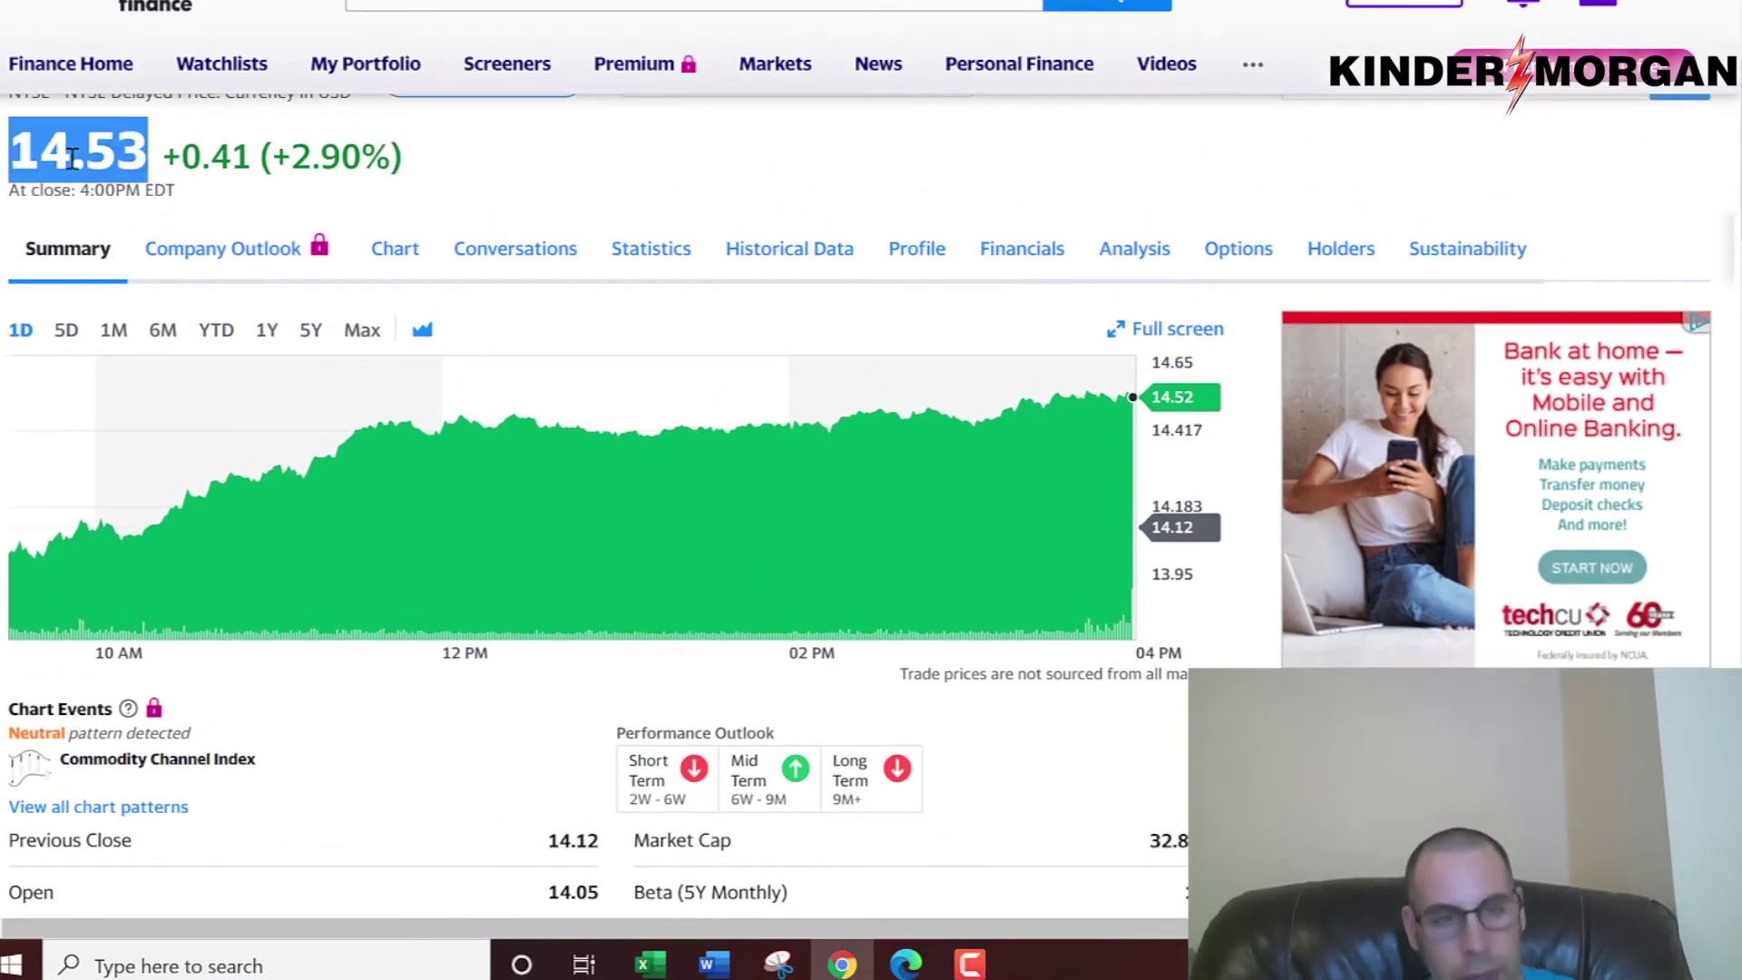
{"action": "key", "text": "ctrl+c"}
{"action": "key", "text": "alt+Tab"}
{"action": "key", "text": "ctrl+v"}
{"action": "key", "text": "Return"}
{"action": "key", "text": "Down"}
{"action": "key", "text": "Down"}
{"action": "key", "text": "Down"}
{"action": "key", "text": "Down"}
{"action": "key", "text": "Down"}
{"action": "key", "text": "Down"}
{"action": "key", "text": "Down"}
{"action": "key", "text": "Down"}
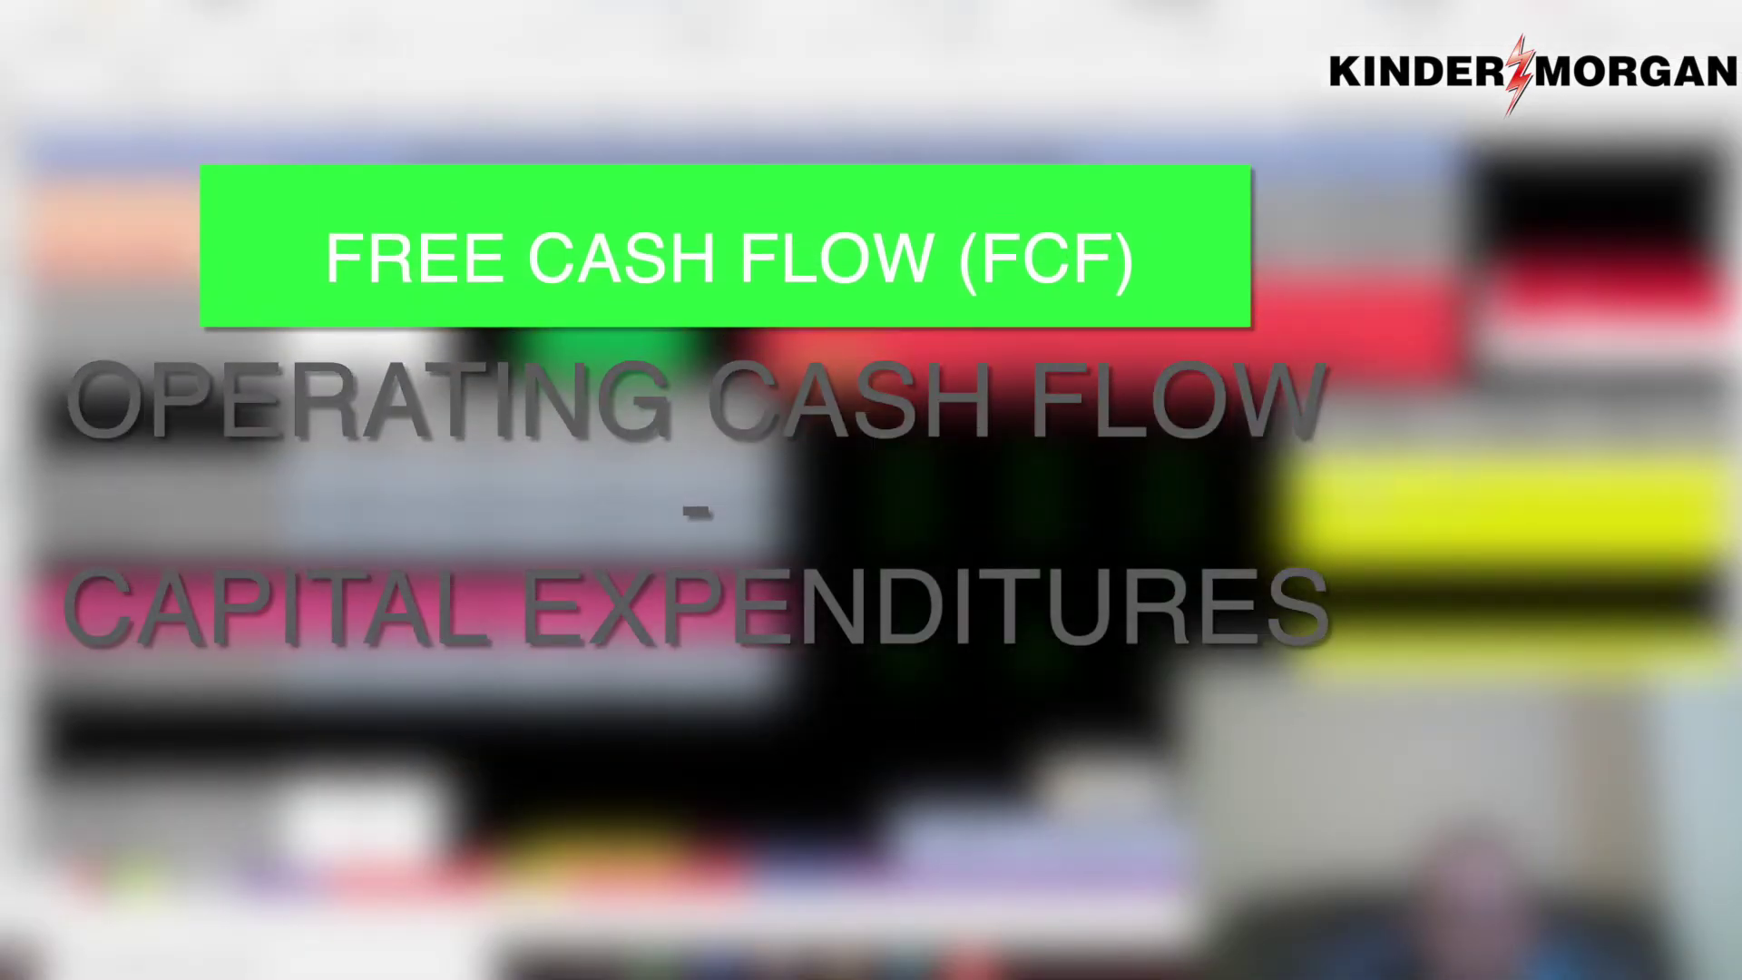
{"action": "key", "text": "alt+Tab"}
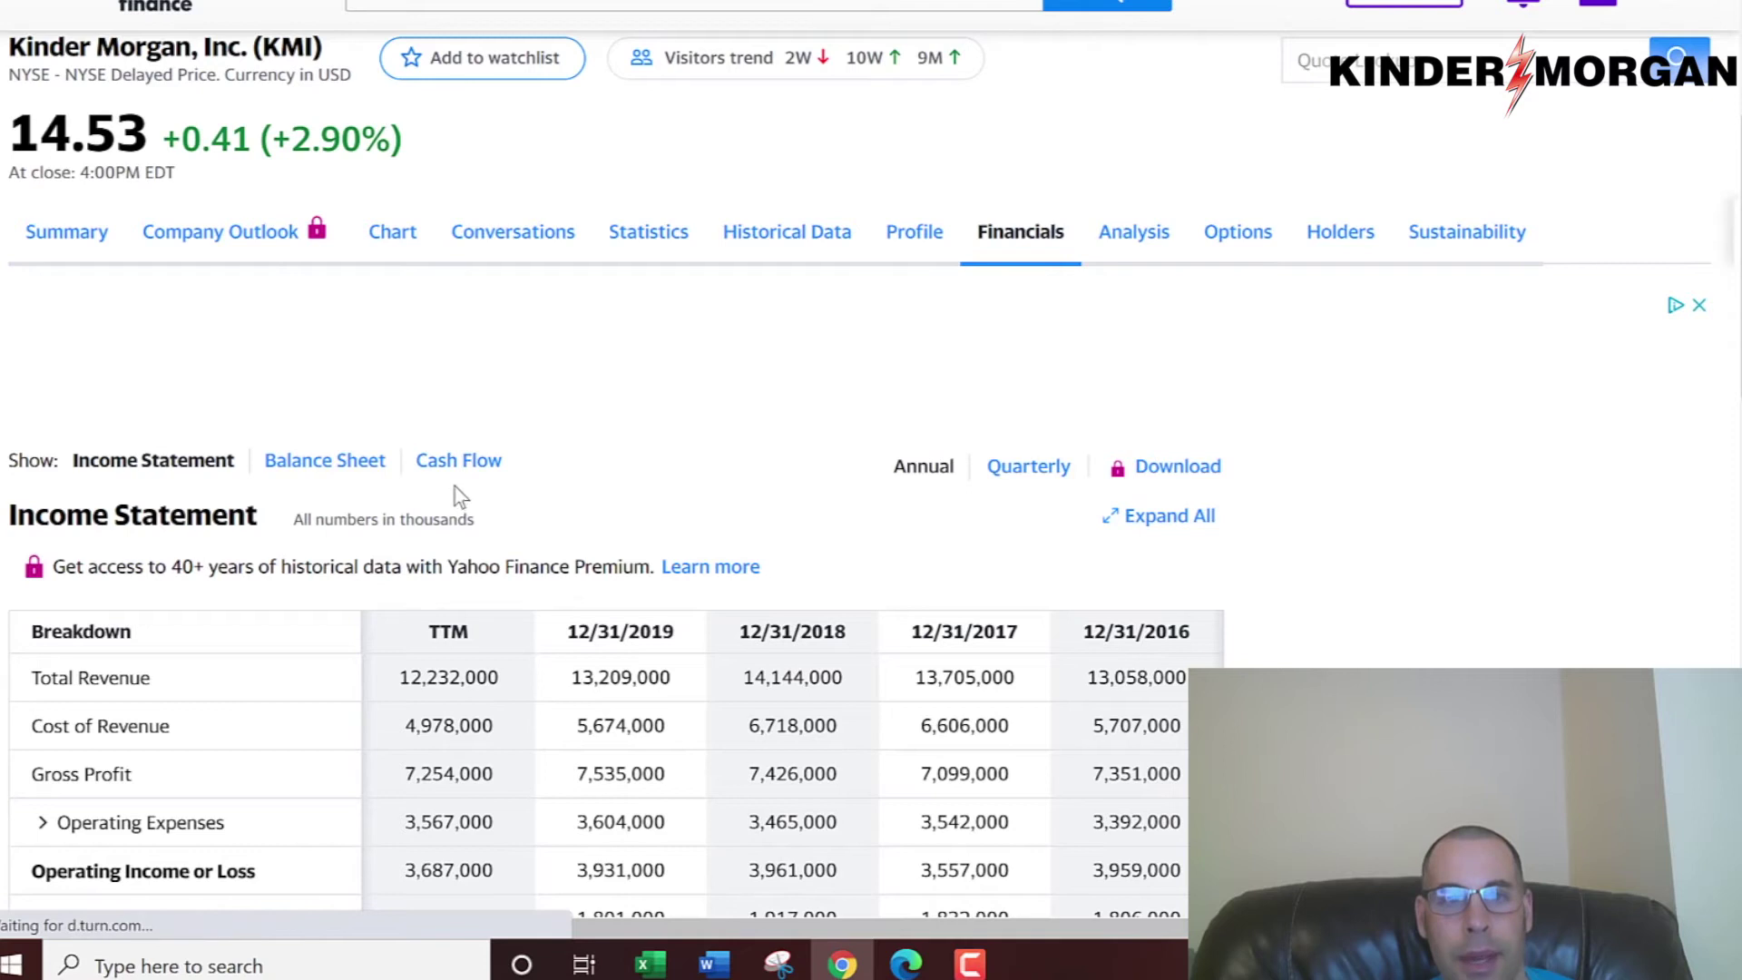
- Copy the 2016–2019 free cash flow row from the Cash Flow statement into row 6 as text
{"action": "left_click", "coordinate": [456, 465]}
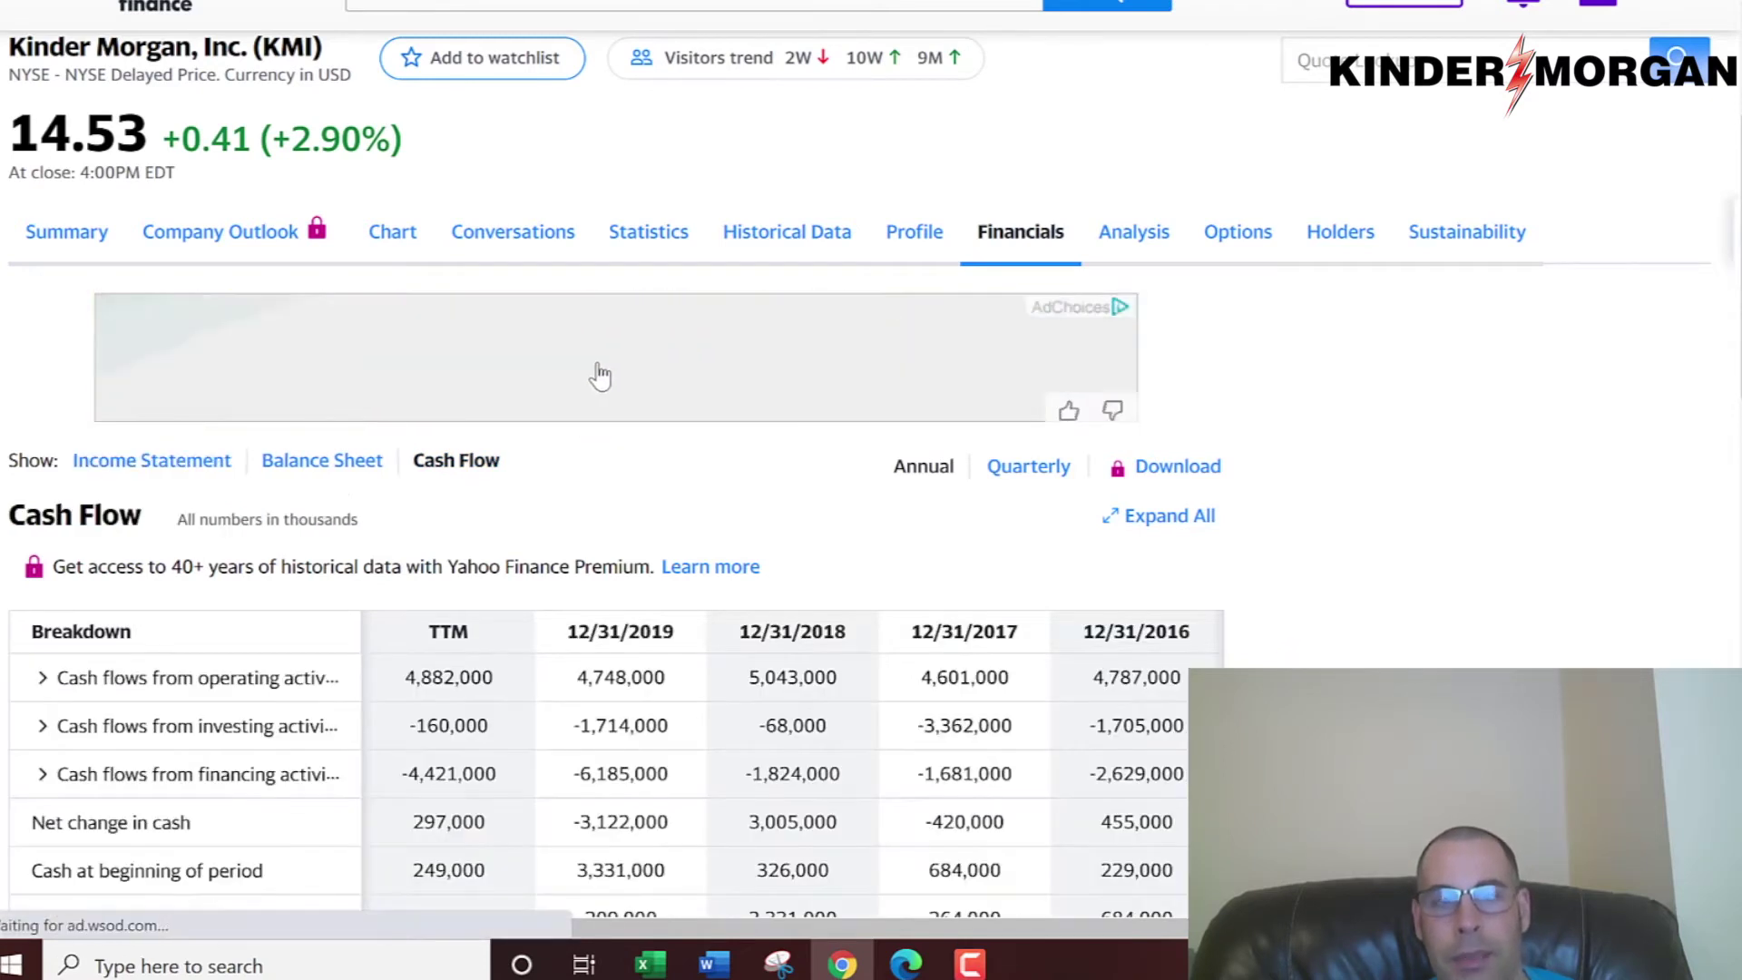
{"action": "scroll", "coordinate": [600, 374], "scroll_direction": "down", "scroll_amount": 6}
{"action": "left_click_drag", "start_coordinate": [569, 320], "coordinate": [1207, 338]}
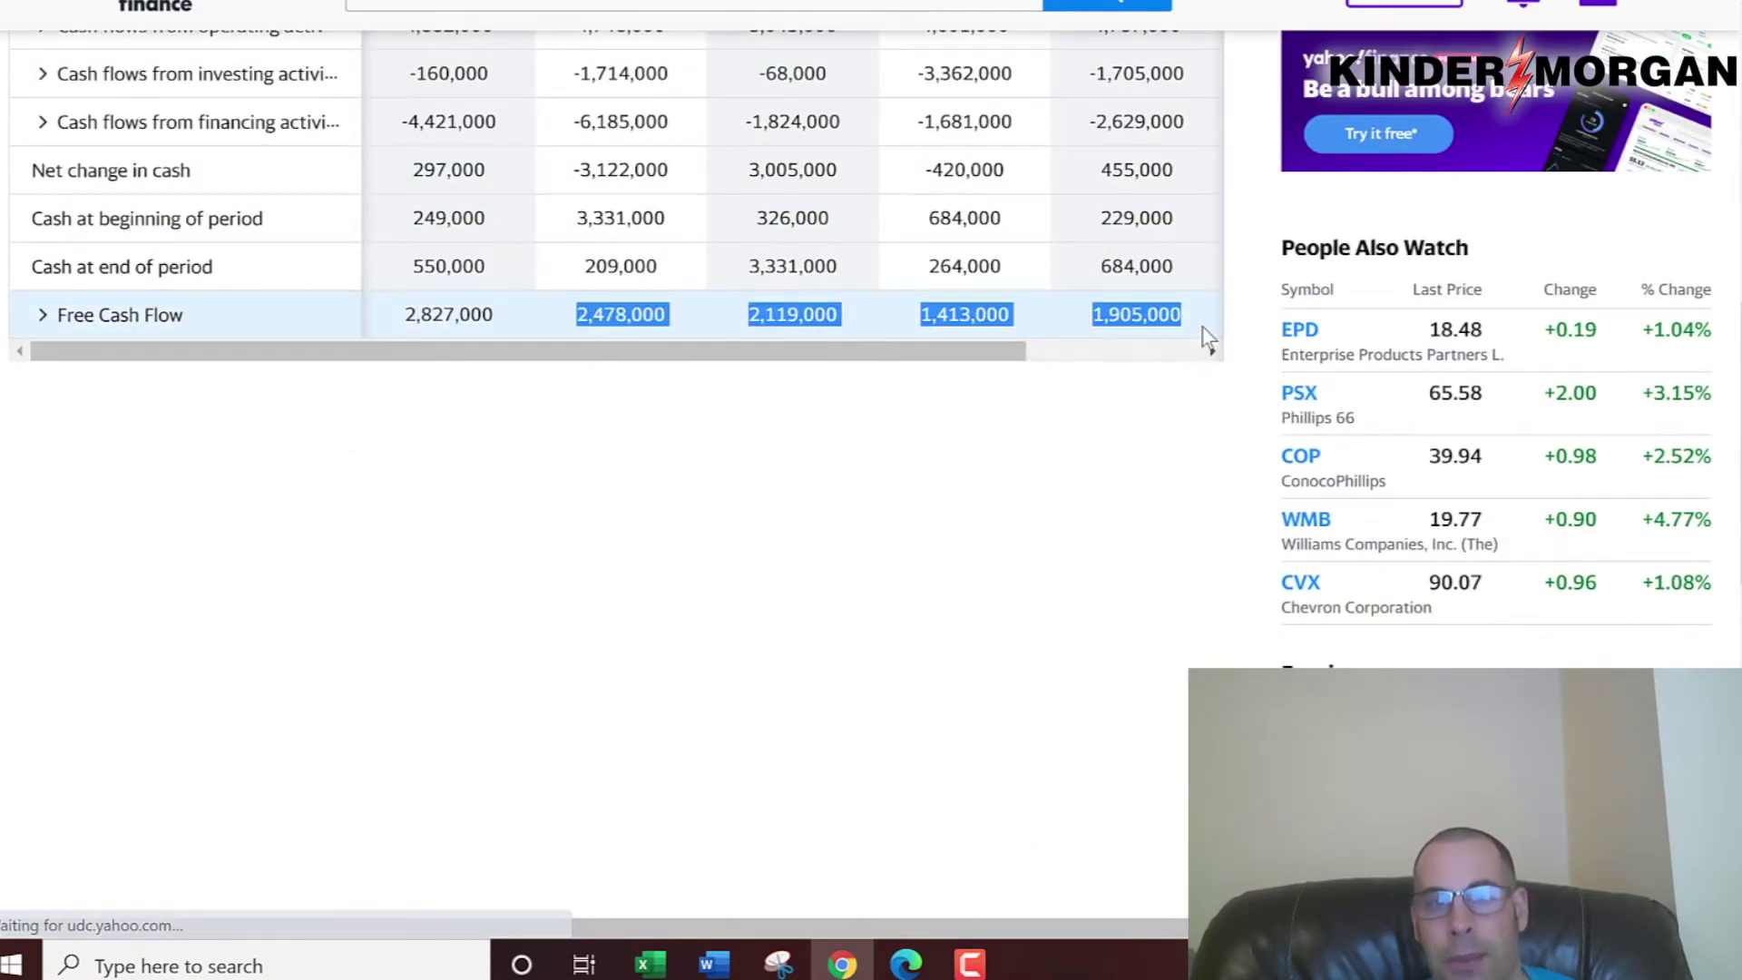
{"action": "right_click", "coordinate": [1129, 320]}
{"action": "left_click", "coordinate": [1148, 338]}
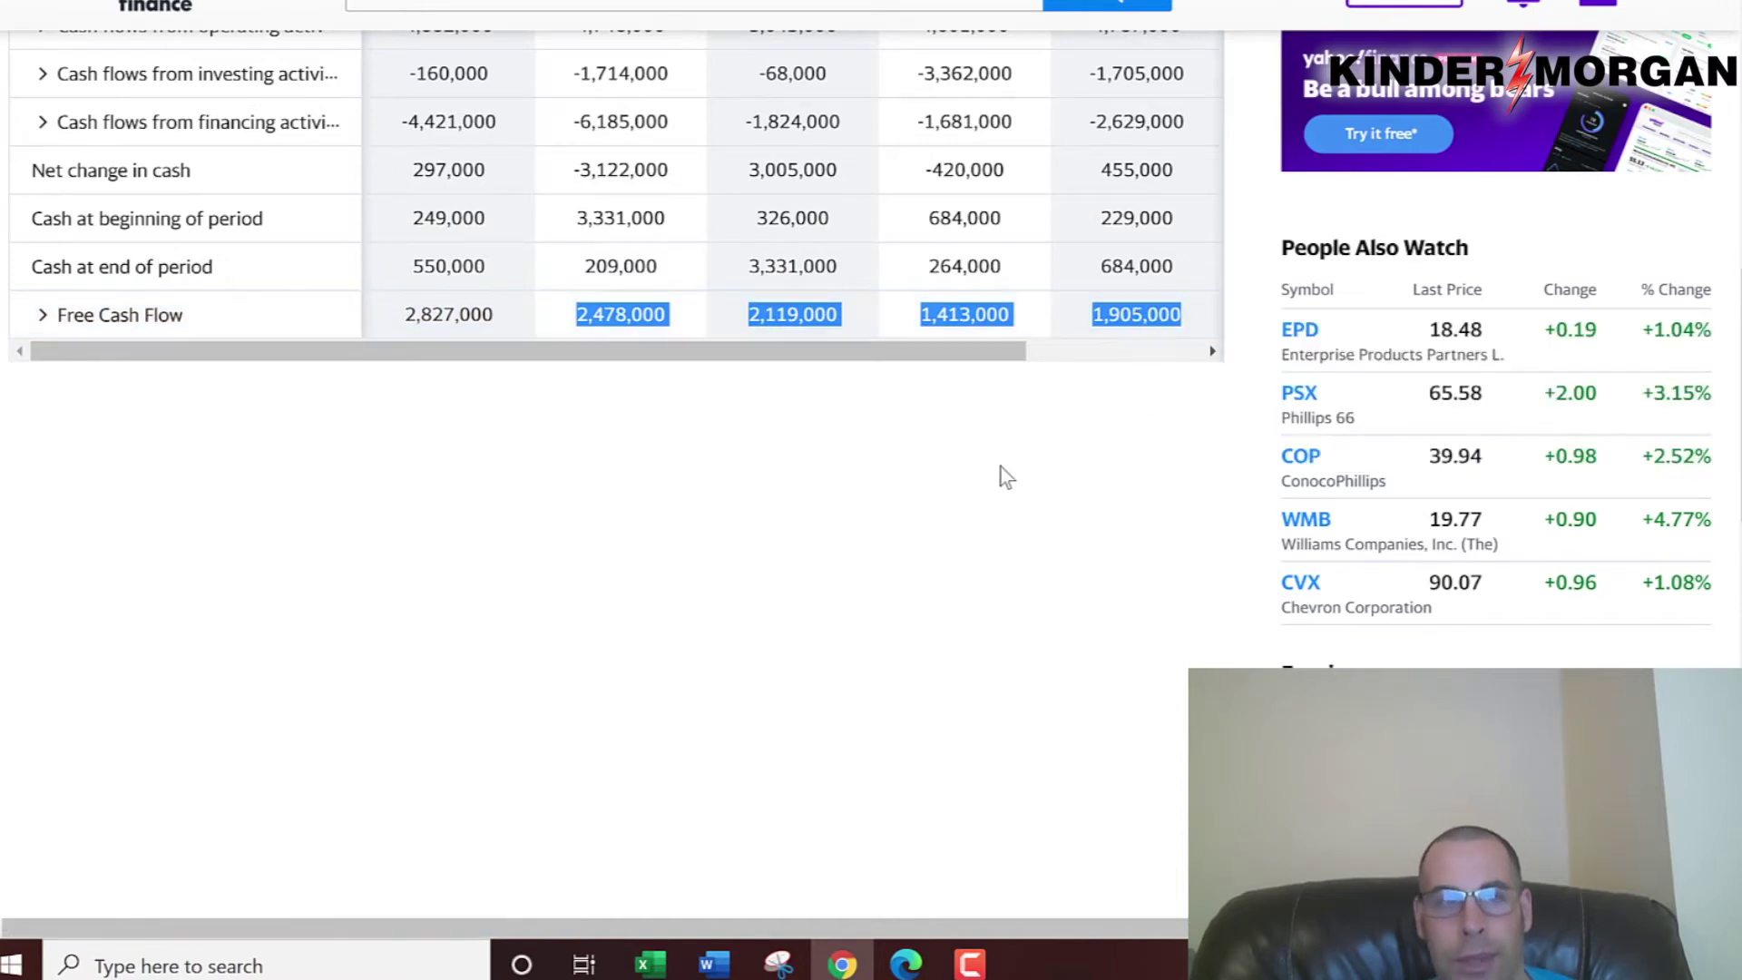
{"action": "key", "text": "alt+Tab"}
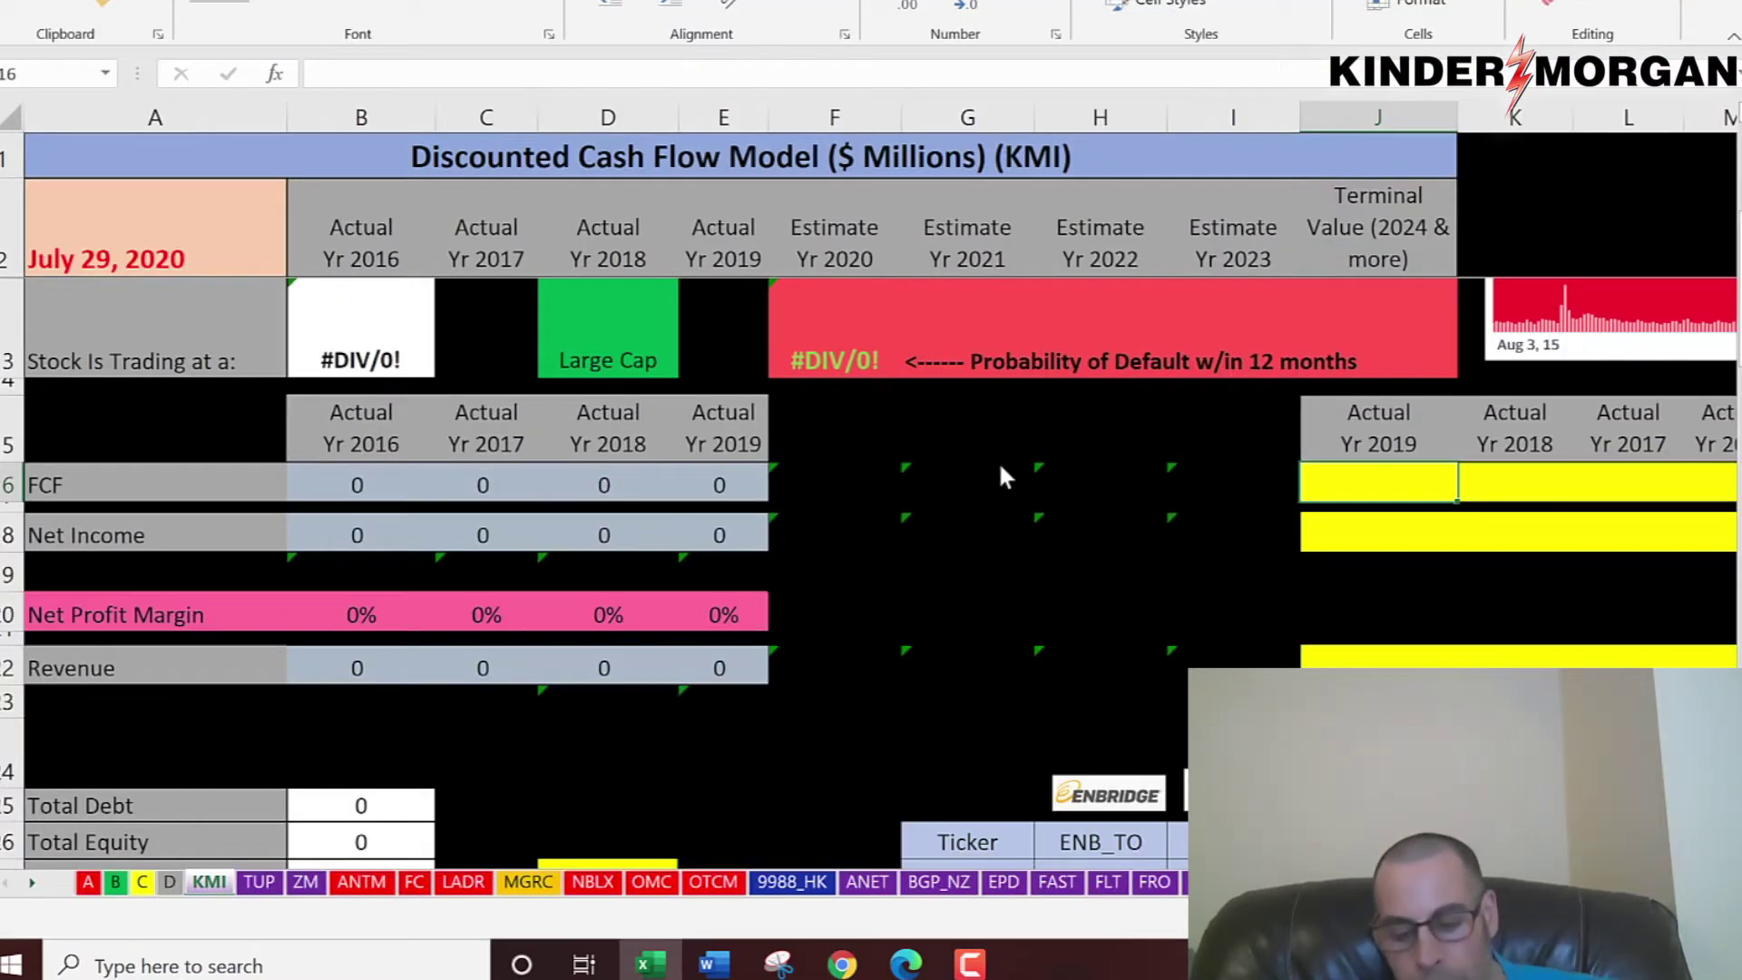
{"action": "key", "text": "shift+F10"}
{"action": "key", "text": "s"}
{"action": "key", "text": "Return"}
- Paste the 2016–2019 Net Income row from the Income Statement into row 8 as text
{"action": "key", "text": "alt+Tab"}
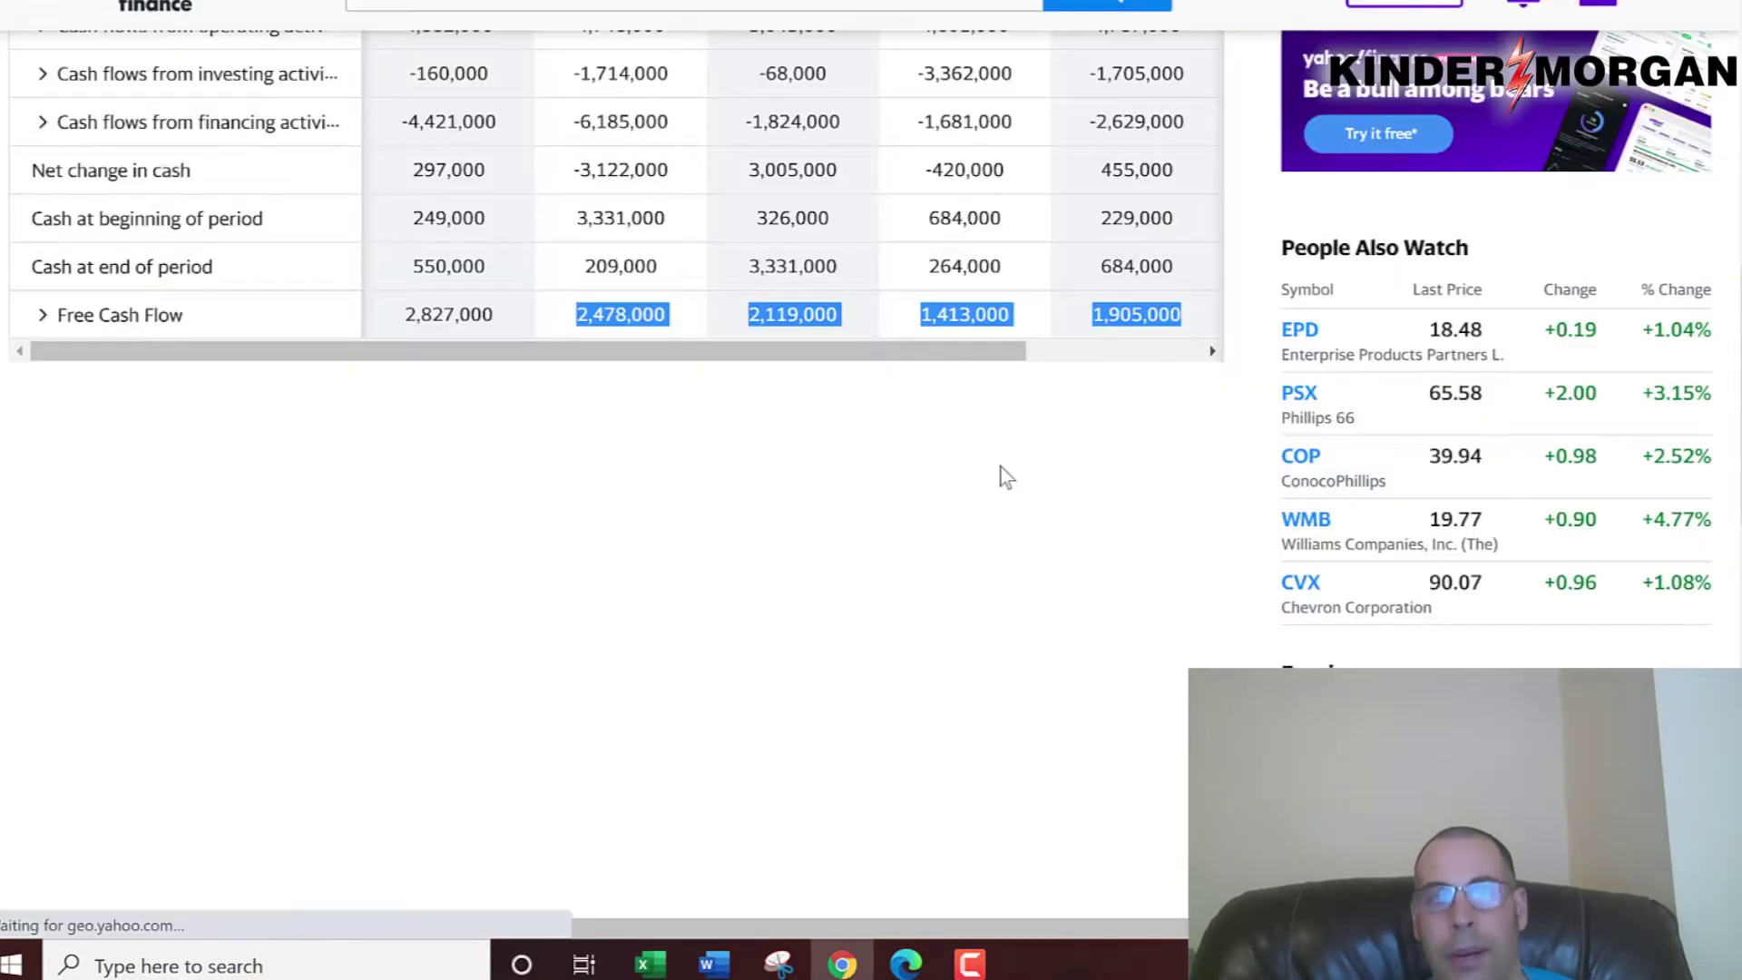
{"action": "scroll", "coordinate": [114, 617], "scroll_direction": "up", "scroll_amount": 7}
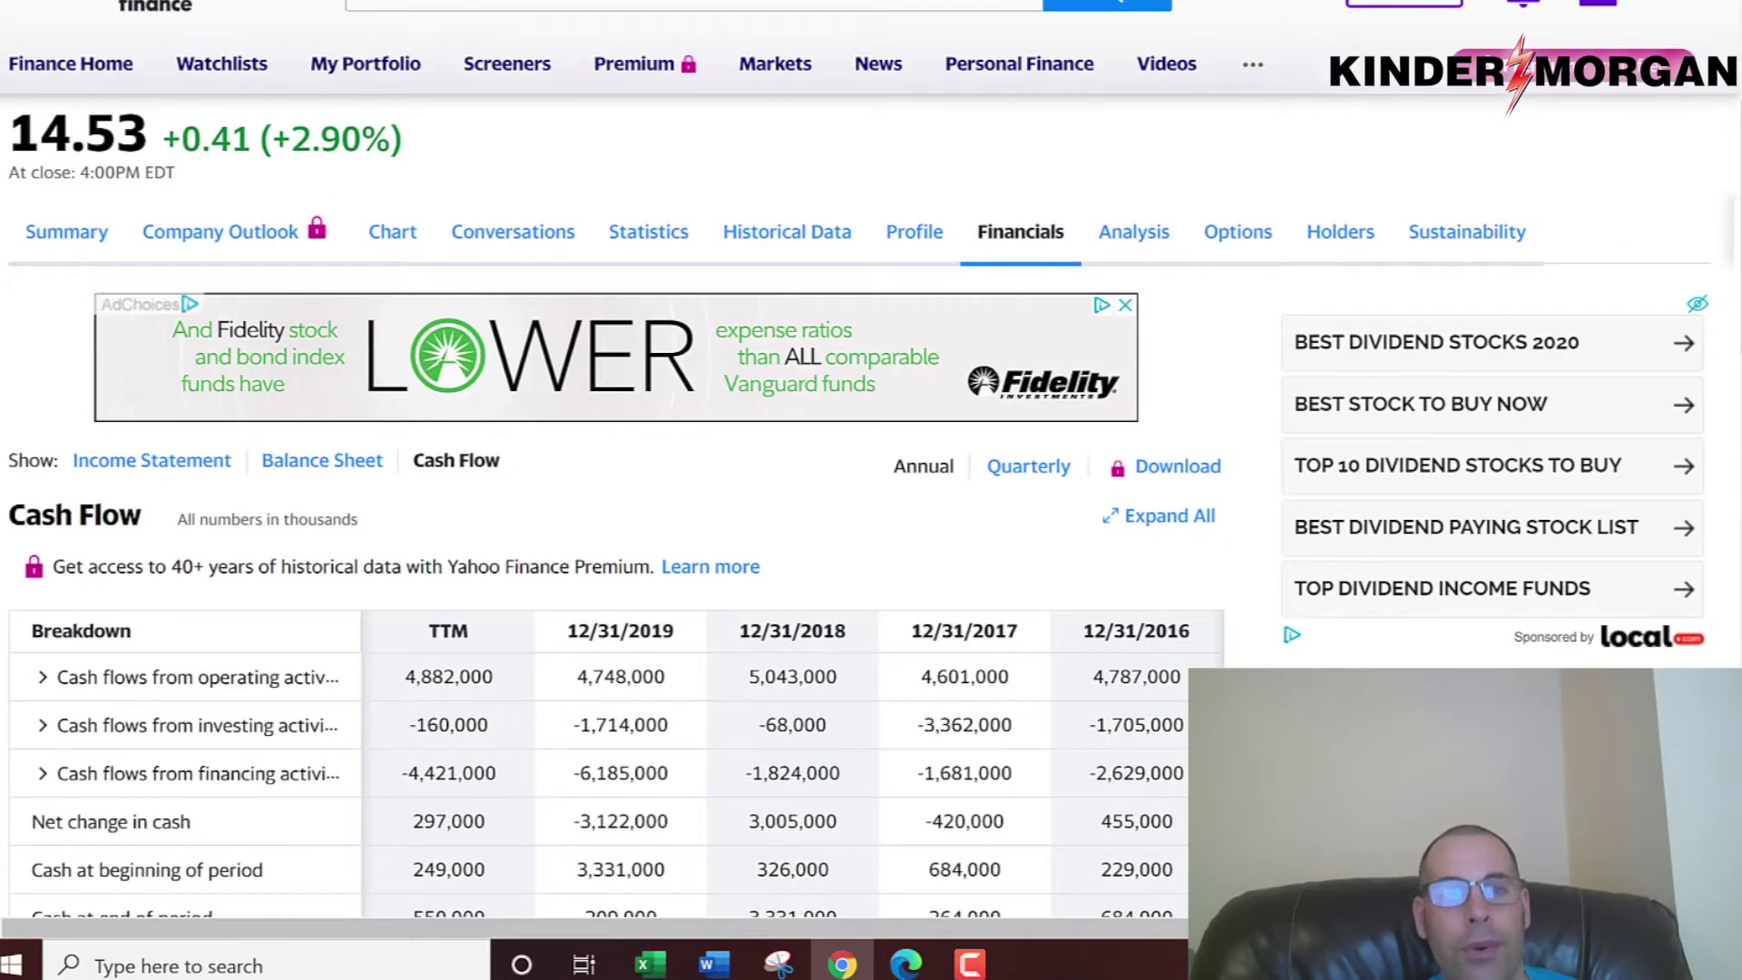
{"action": "left_click", "coordinate": [152, 461]}
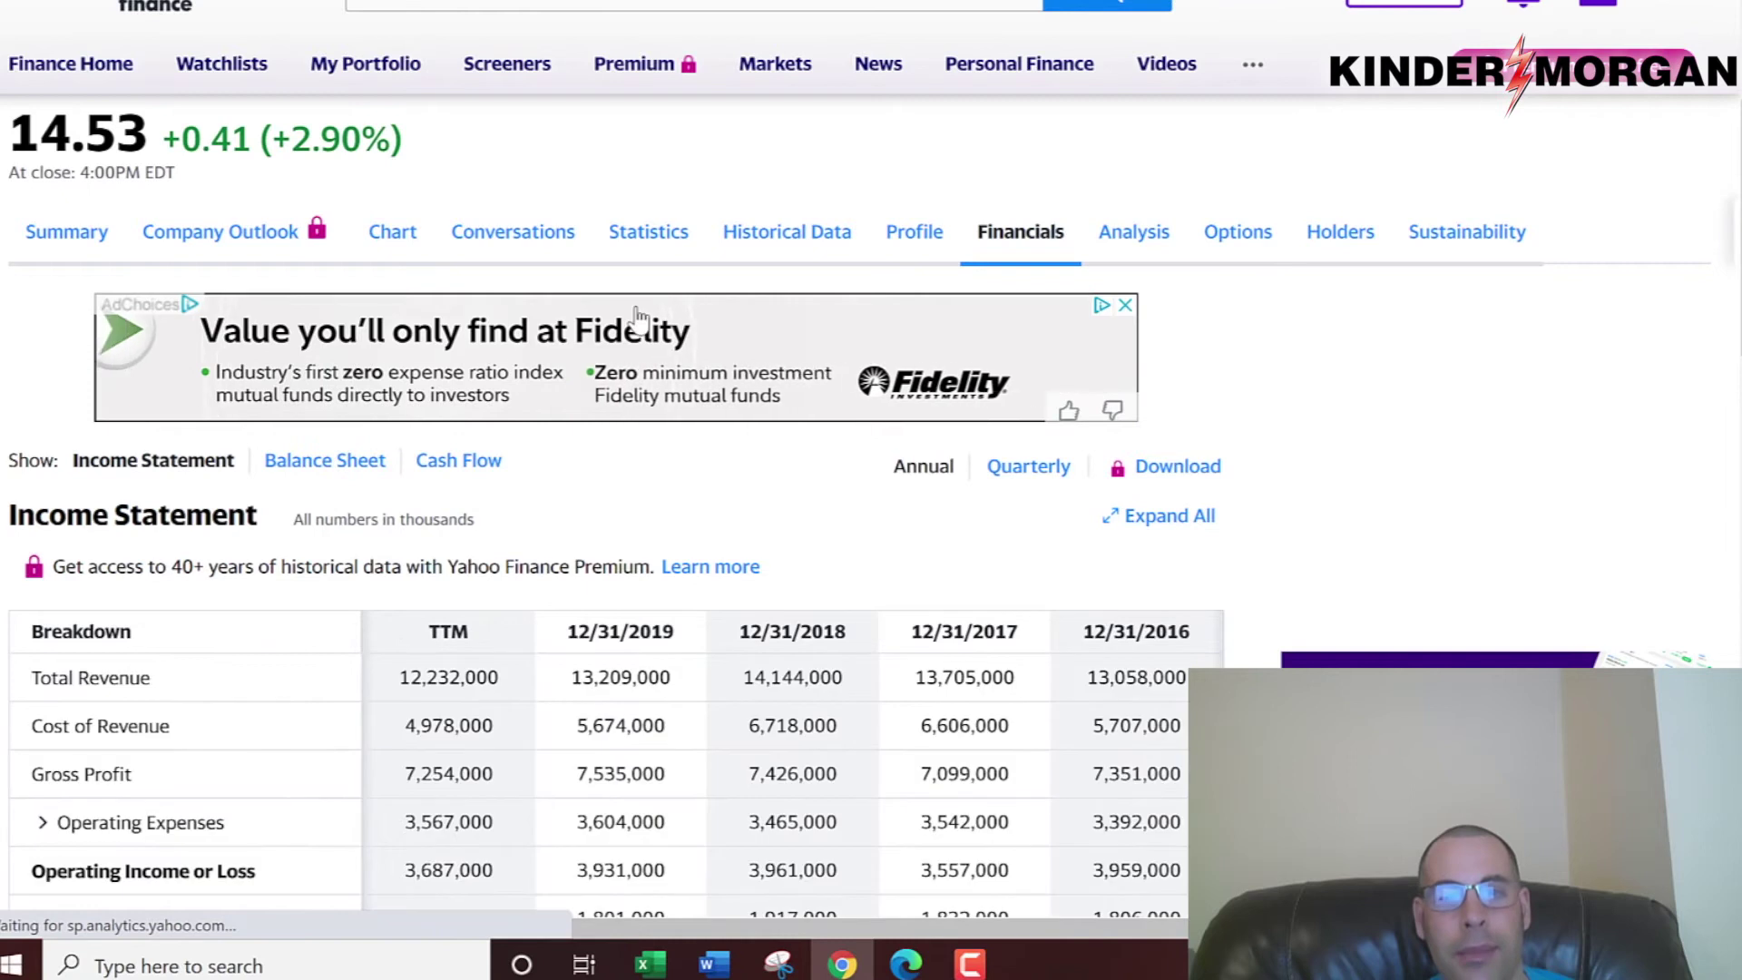
{"action": "scroll", "coordinate": [638, 317], "scroll_direction": "down", "scroll_amount": 7}
{"action": "left_click_drag", "start_coordinate": [575, 509], "coordinate": [1175, 512]}
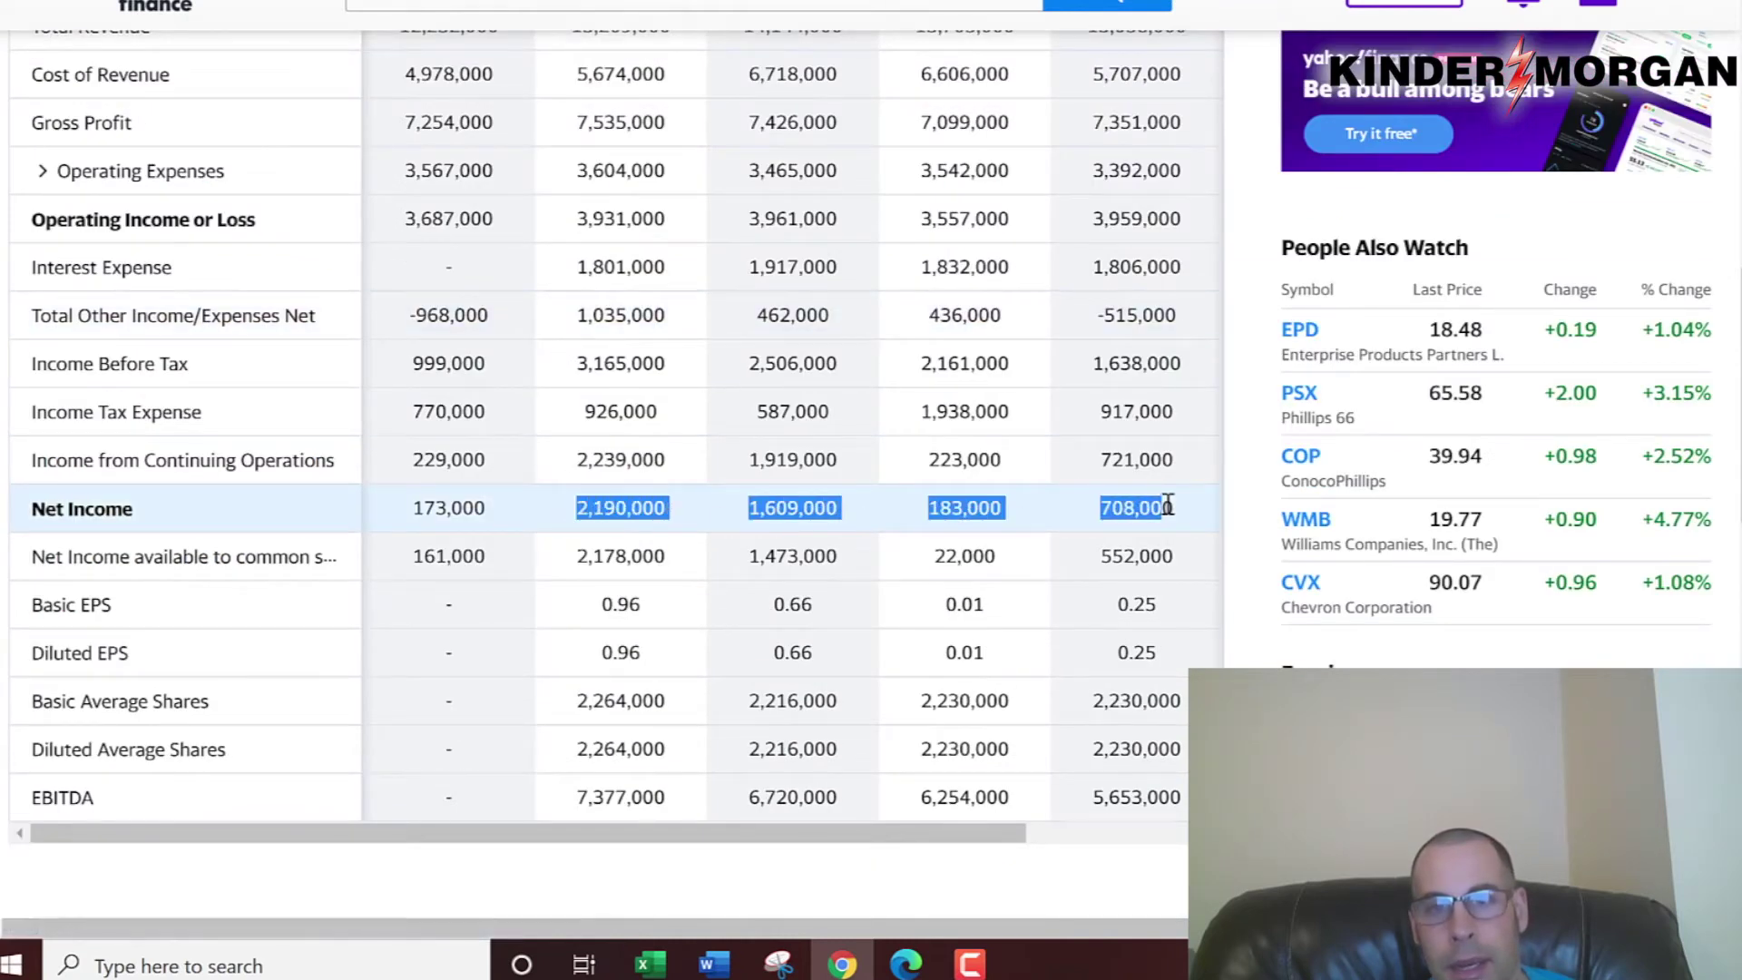
{"action": "right_click", "coordinate": [1114, 512]}
{"action": "left_click", "coordinate": [1150, 530]}
{"action": "key", "text": "alt+Tab"}
{"action": "key", "text": "Menu"}
{"action": "key", "text": "s"}
{"action": "key", "text": "Return"}
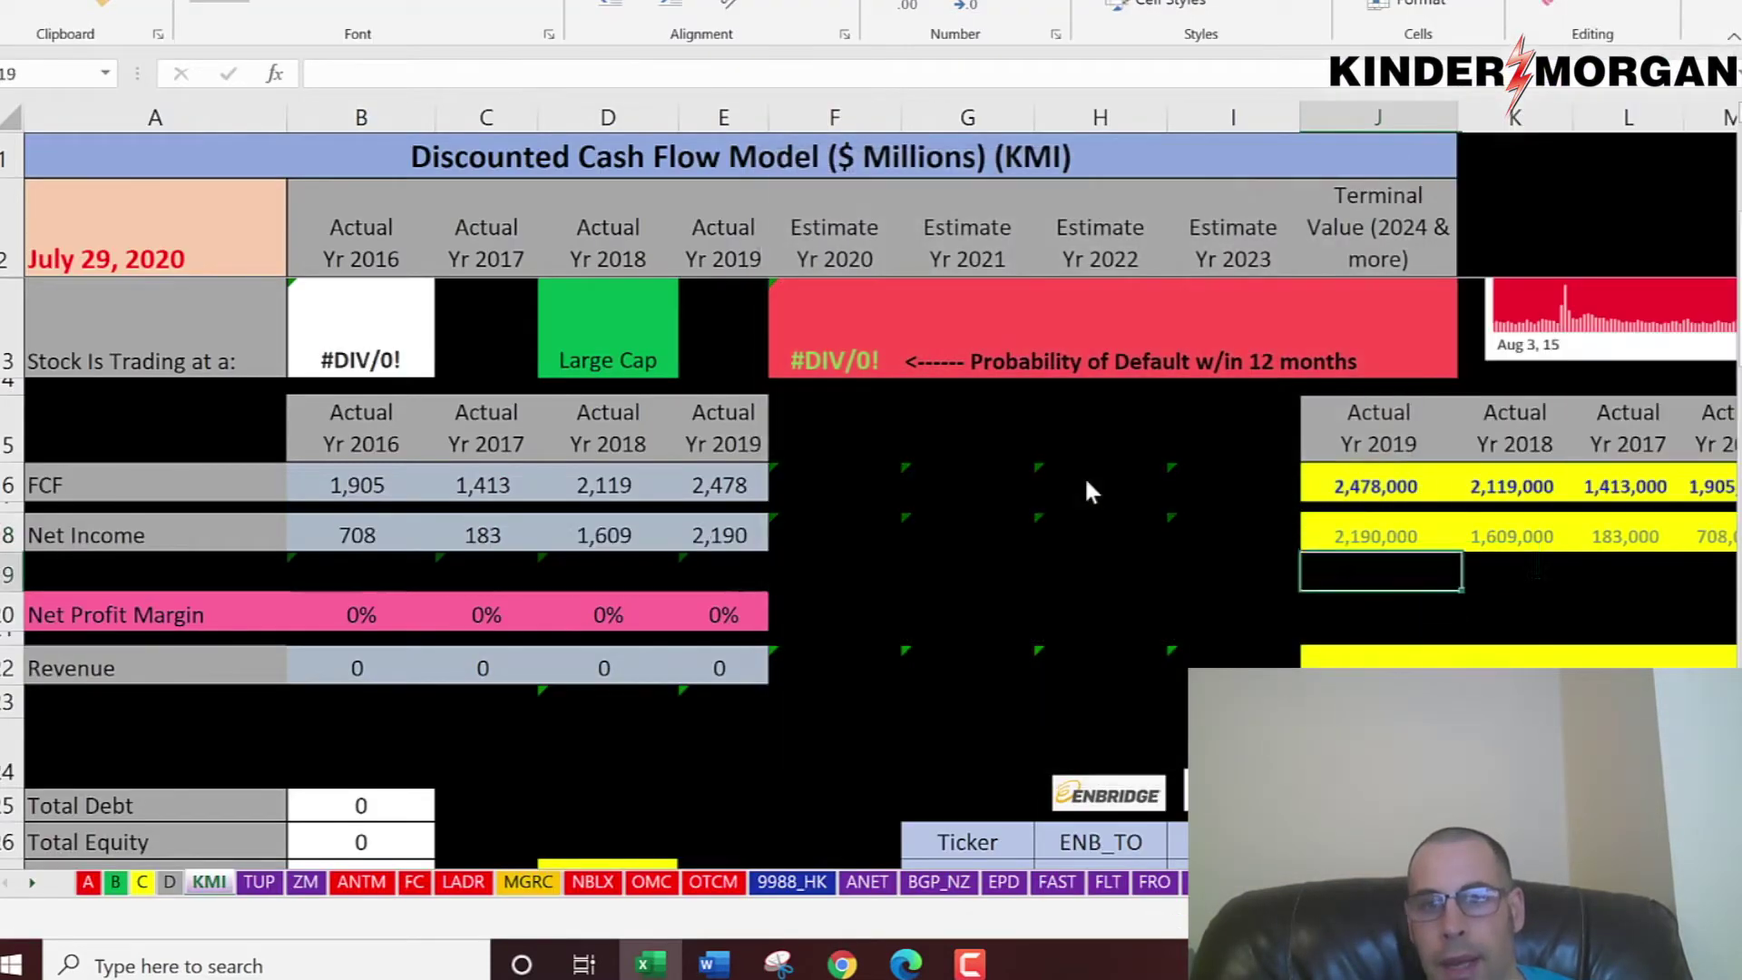
- Paste the 2016–2019 Total Revenue row into row 22 as text
{"action": "key", "text": "alt+Tab"}
{"action": "scroll", "coordinate": [1089, 487], "scroll_direction": "up", "scroll_amount": 3}
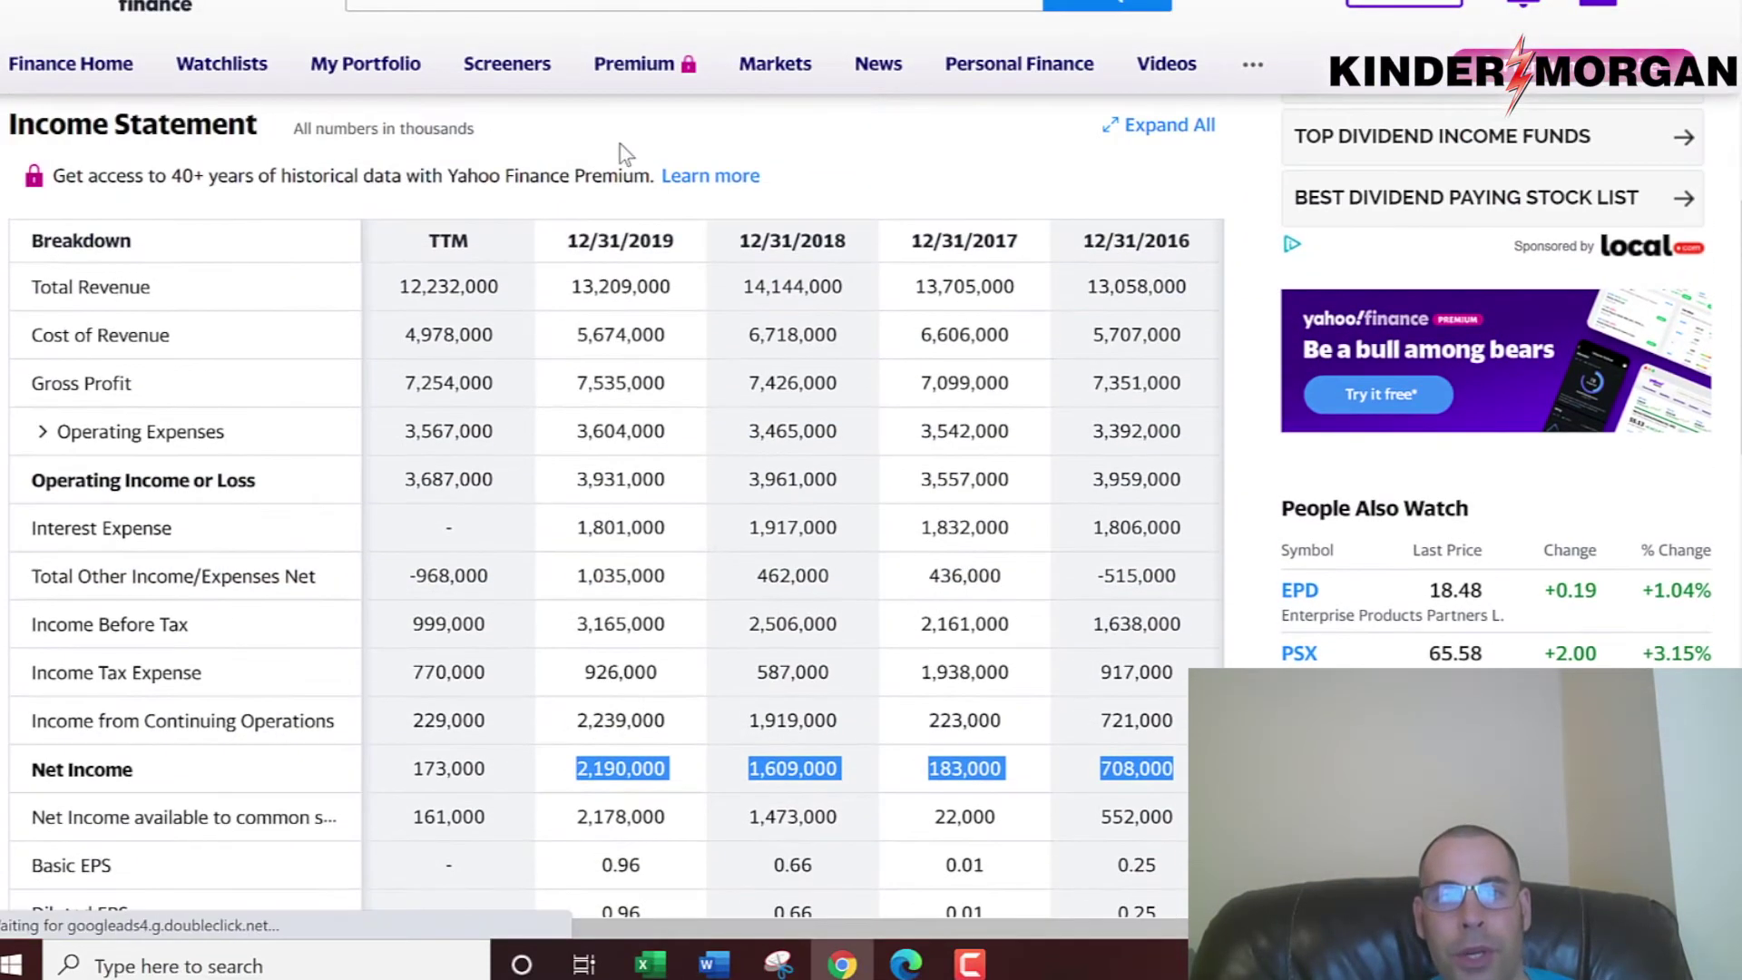
{"action": "left_click_drag", "start_coordinate": [564, 288], "coordinate": [1001, 291]}
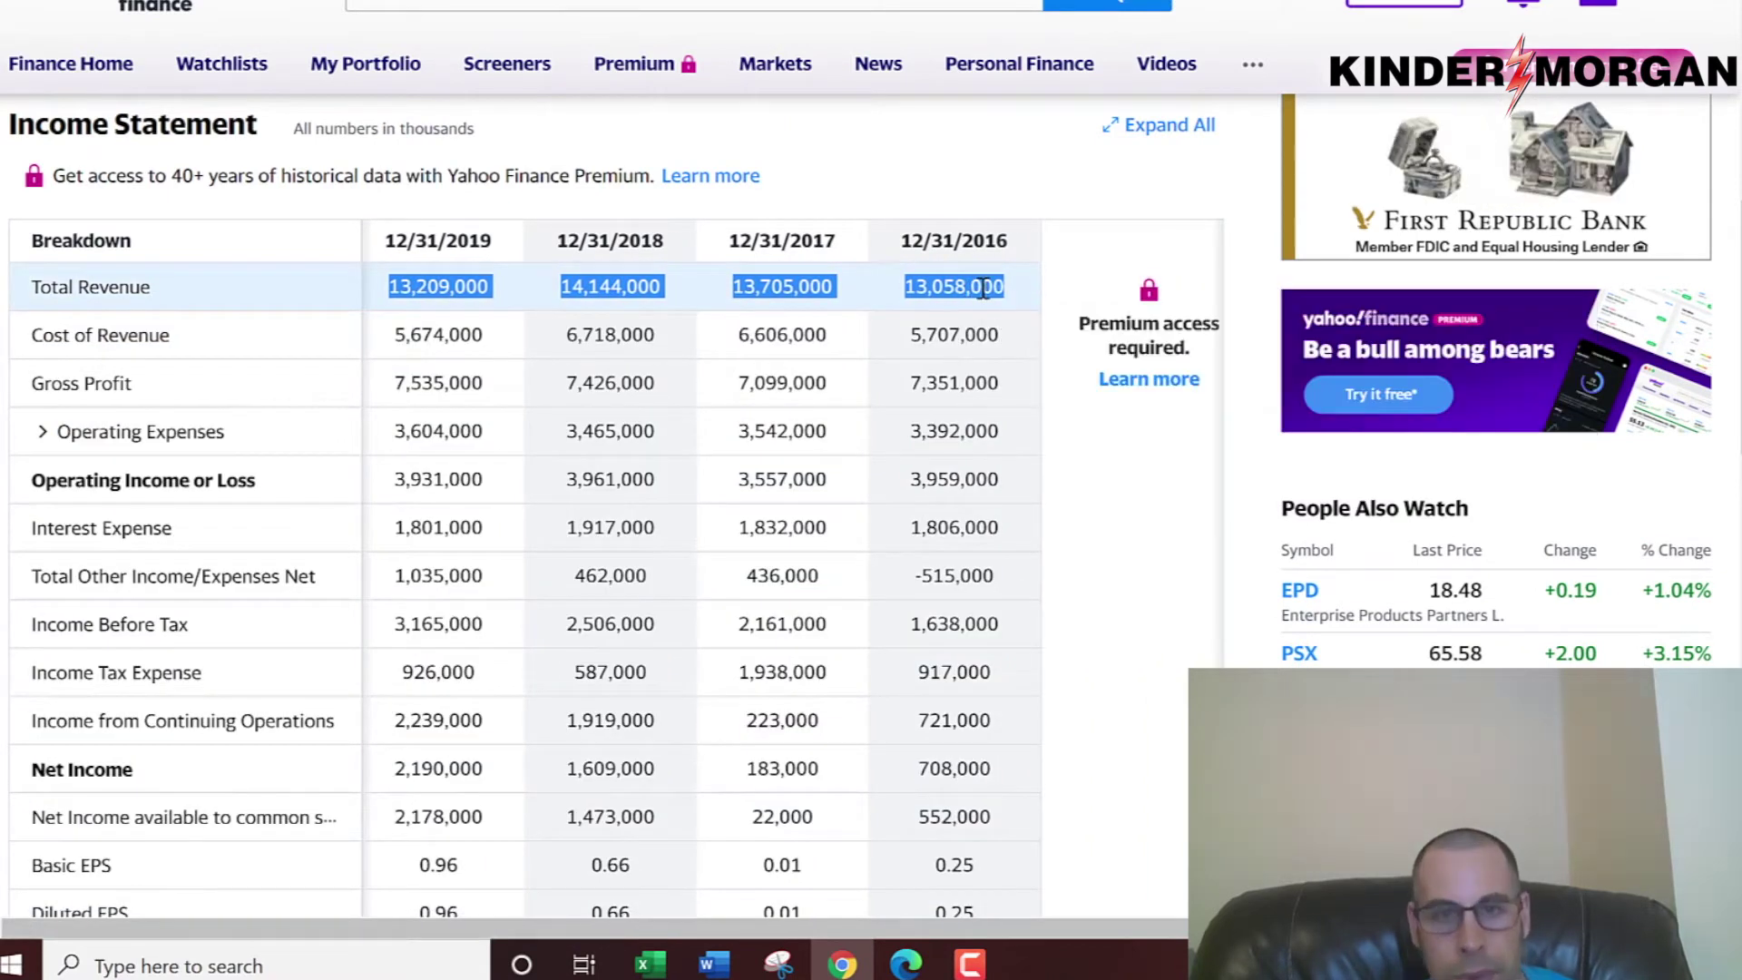
{"action": "key", "text": "alt+Tab"}
{"action": "key", "text": "shift+F10"}
{"action": "key", "text": "s"}
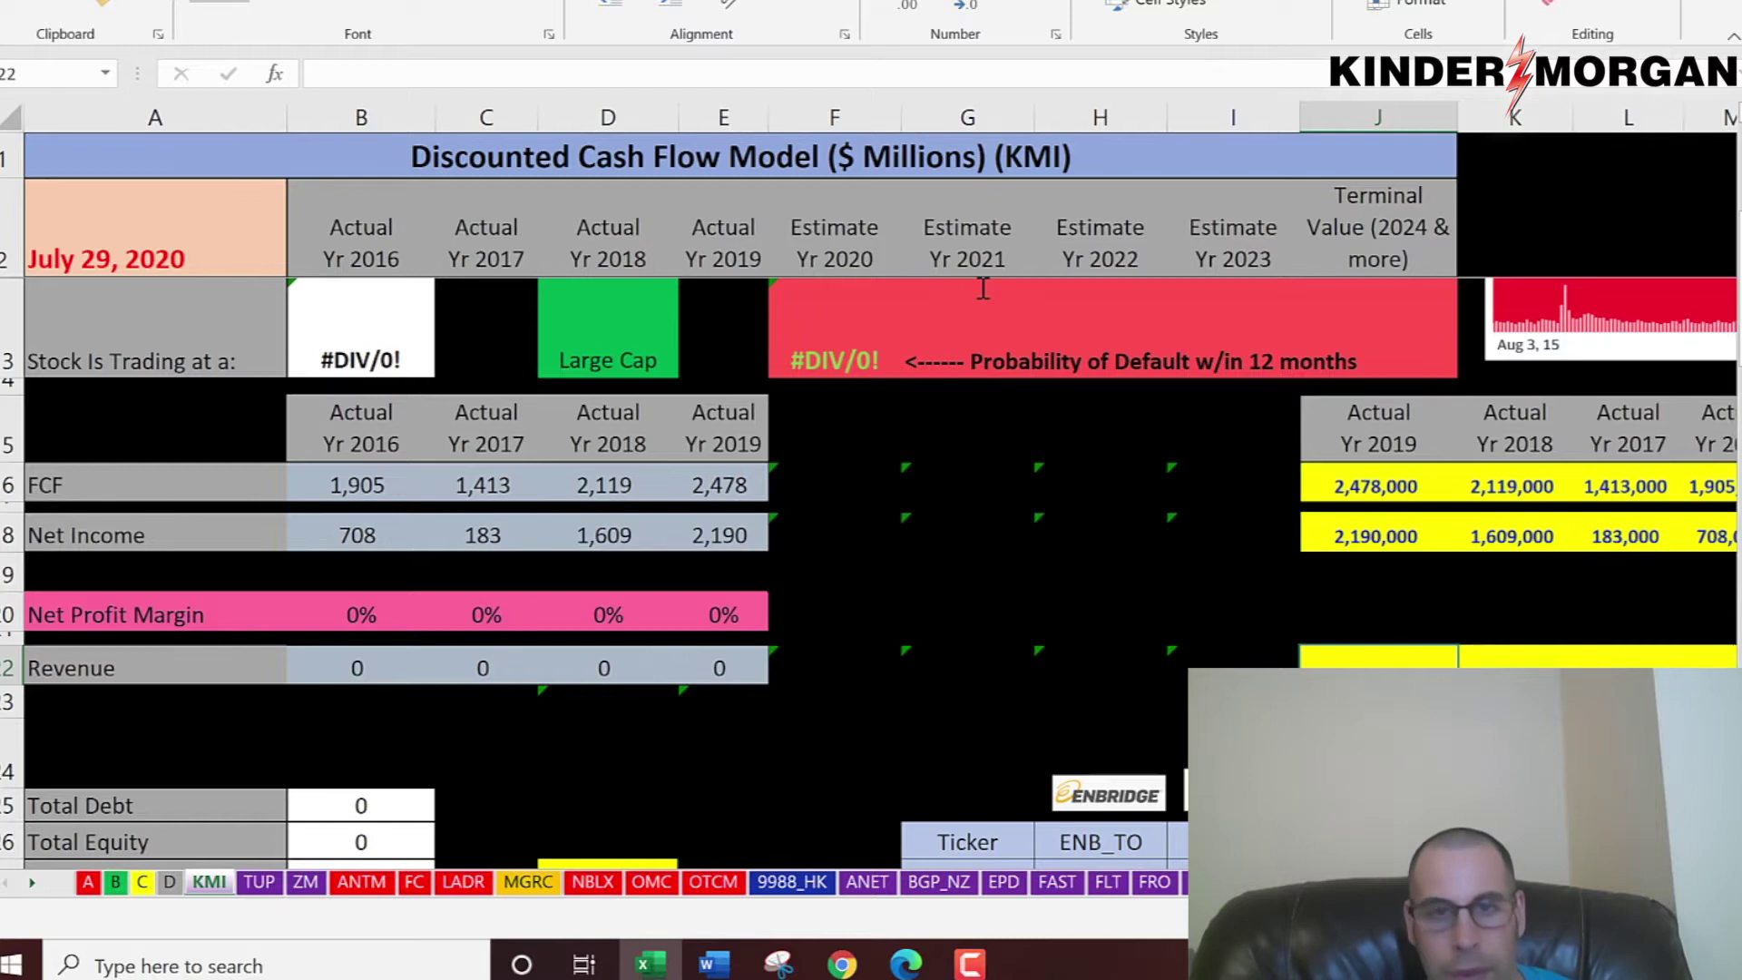
{"action": "key", "text": "Return"}
{"action": "key", "text": "Left"}
{"action": "key", "text": "Left"}
{"action": "key", "text": "Left"}
{"action": "key", "text": "Left"}
{"action": "key", "text": "Left"}
{"action": "key", "text": "Left"}
{"action": "key", "text": "Left"}
{"action": "key", "text": "Left"}
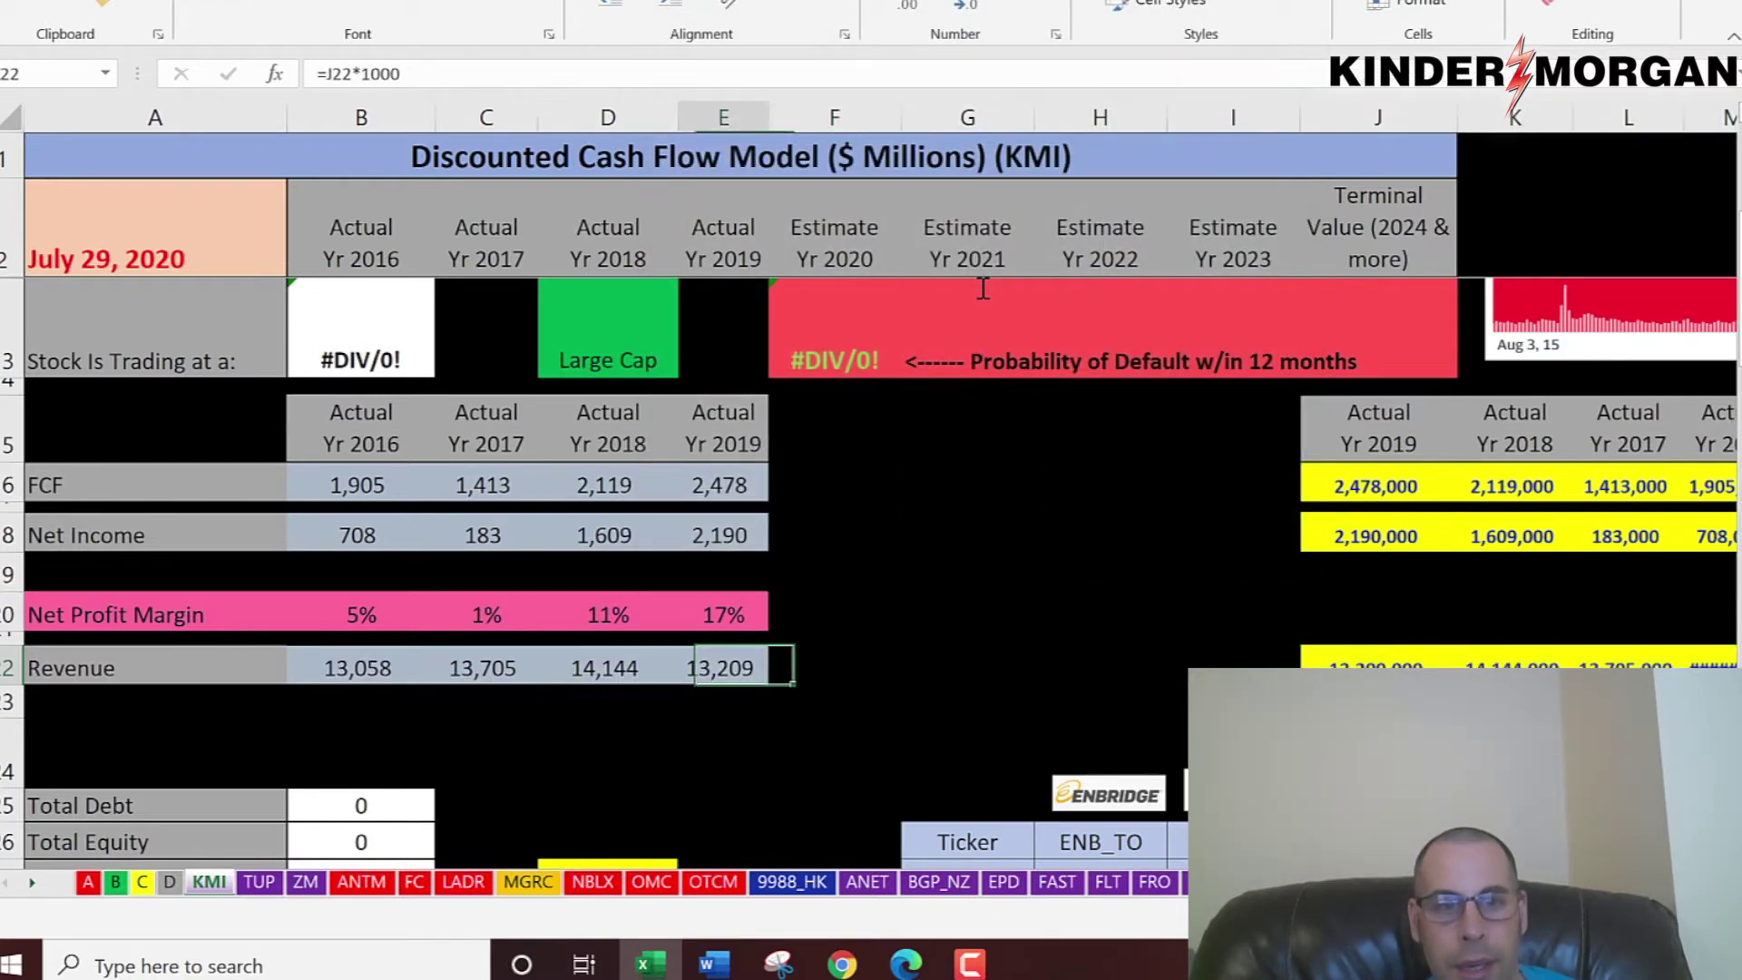
{"action": "key", "text": "Up"}
{"action": "key", "text": "Up"}
{"action": "key", "text": "Up"}
{"action": "key", "text": "Up"}
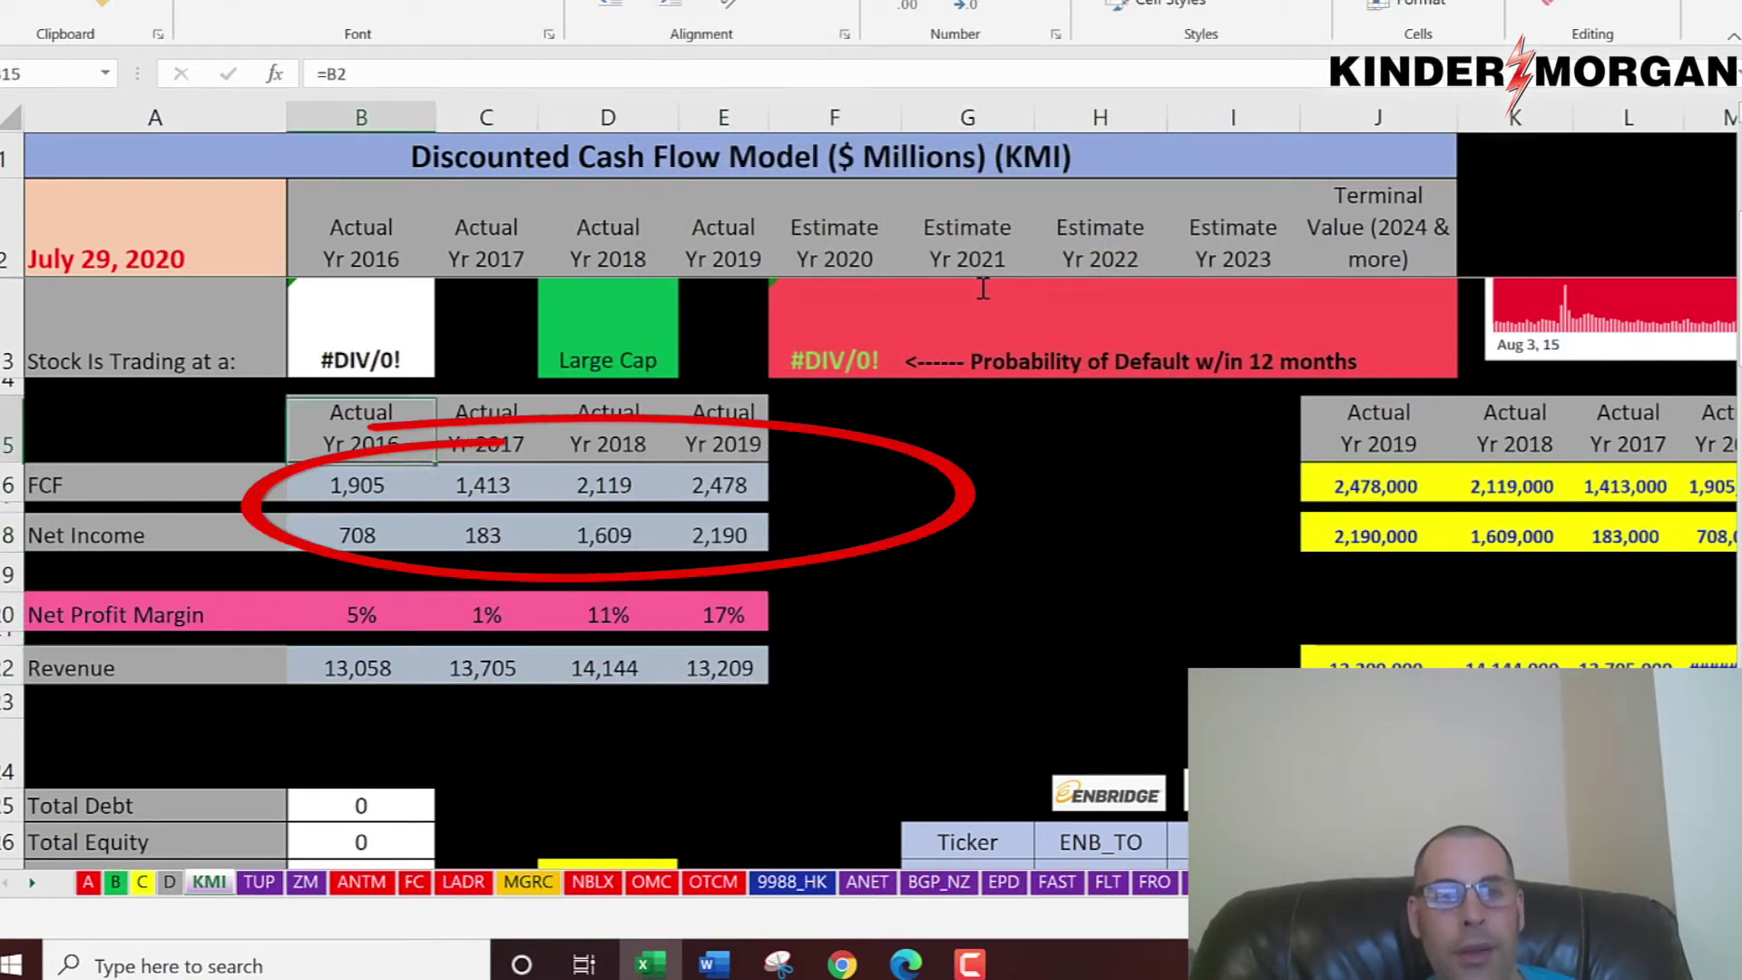
{"action": "key", "text": "Right"}
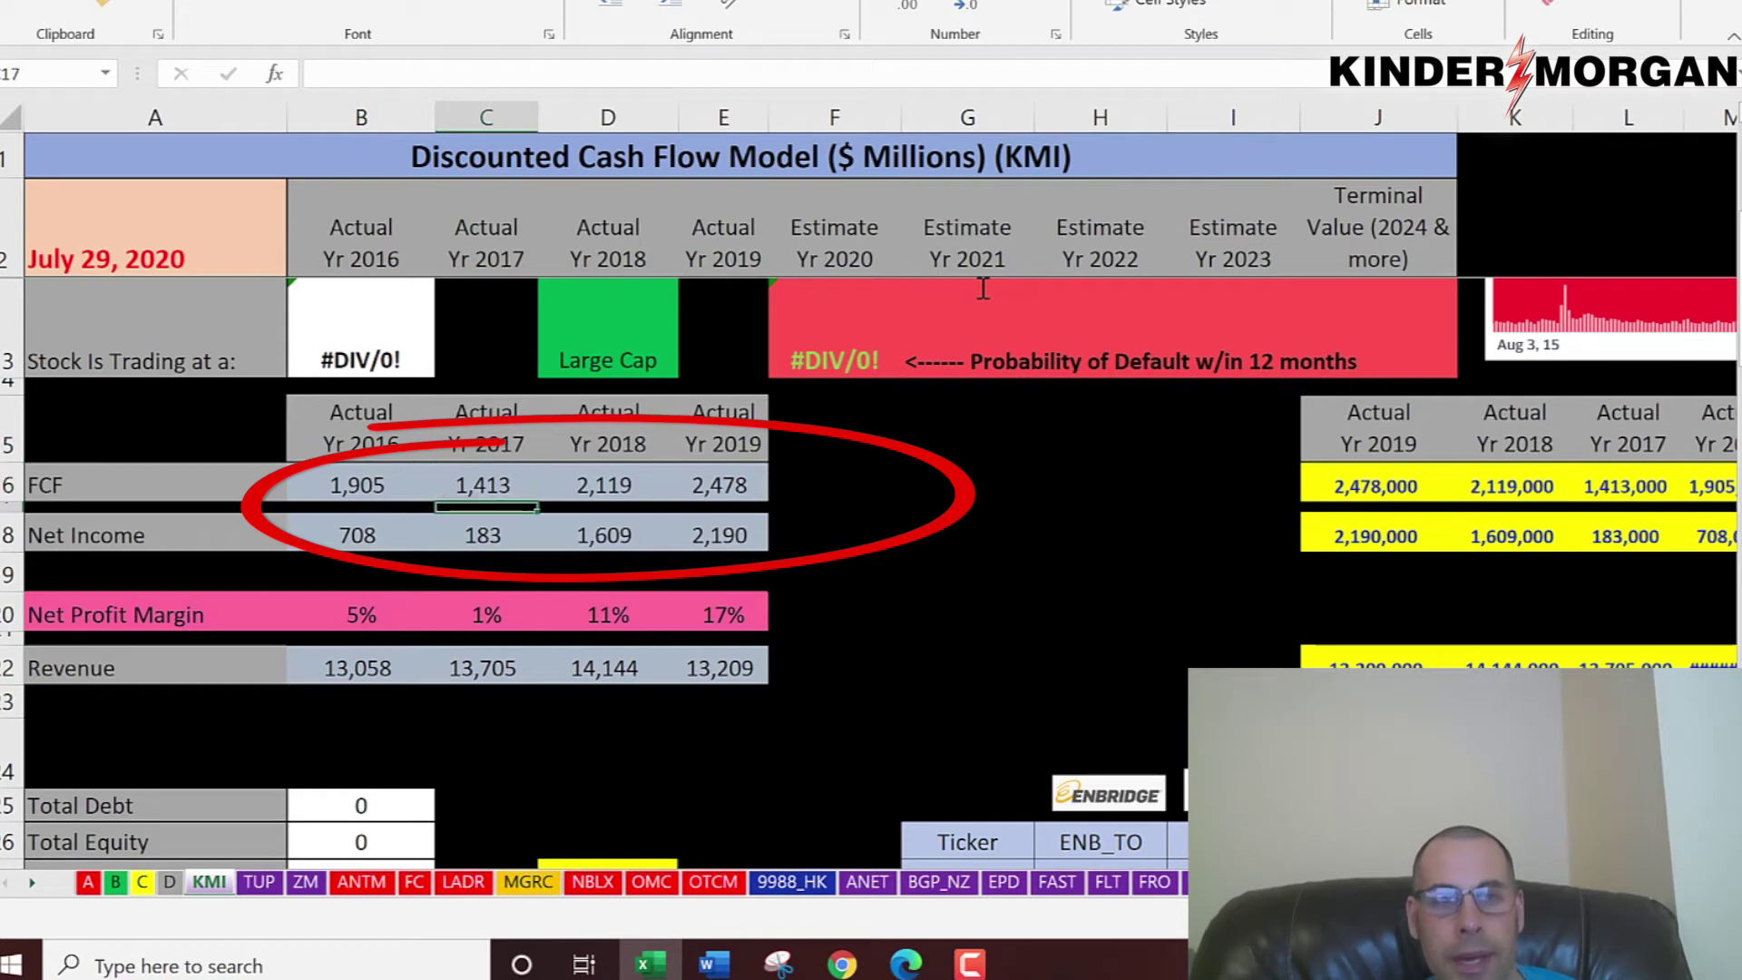
{"action": "key", "text": "Right"}
{"action": "key", "text": "Down"}
{"action": "key", "text": "Up"}
{"action": "key", "text": "Up"}
{"action": "key", "text": "Right"}
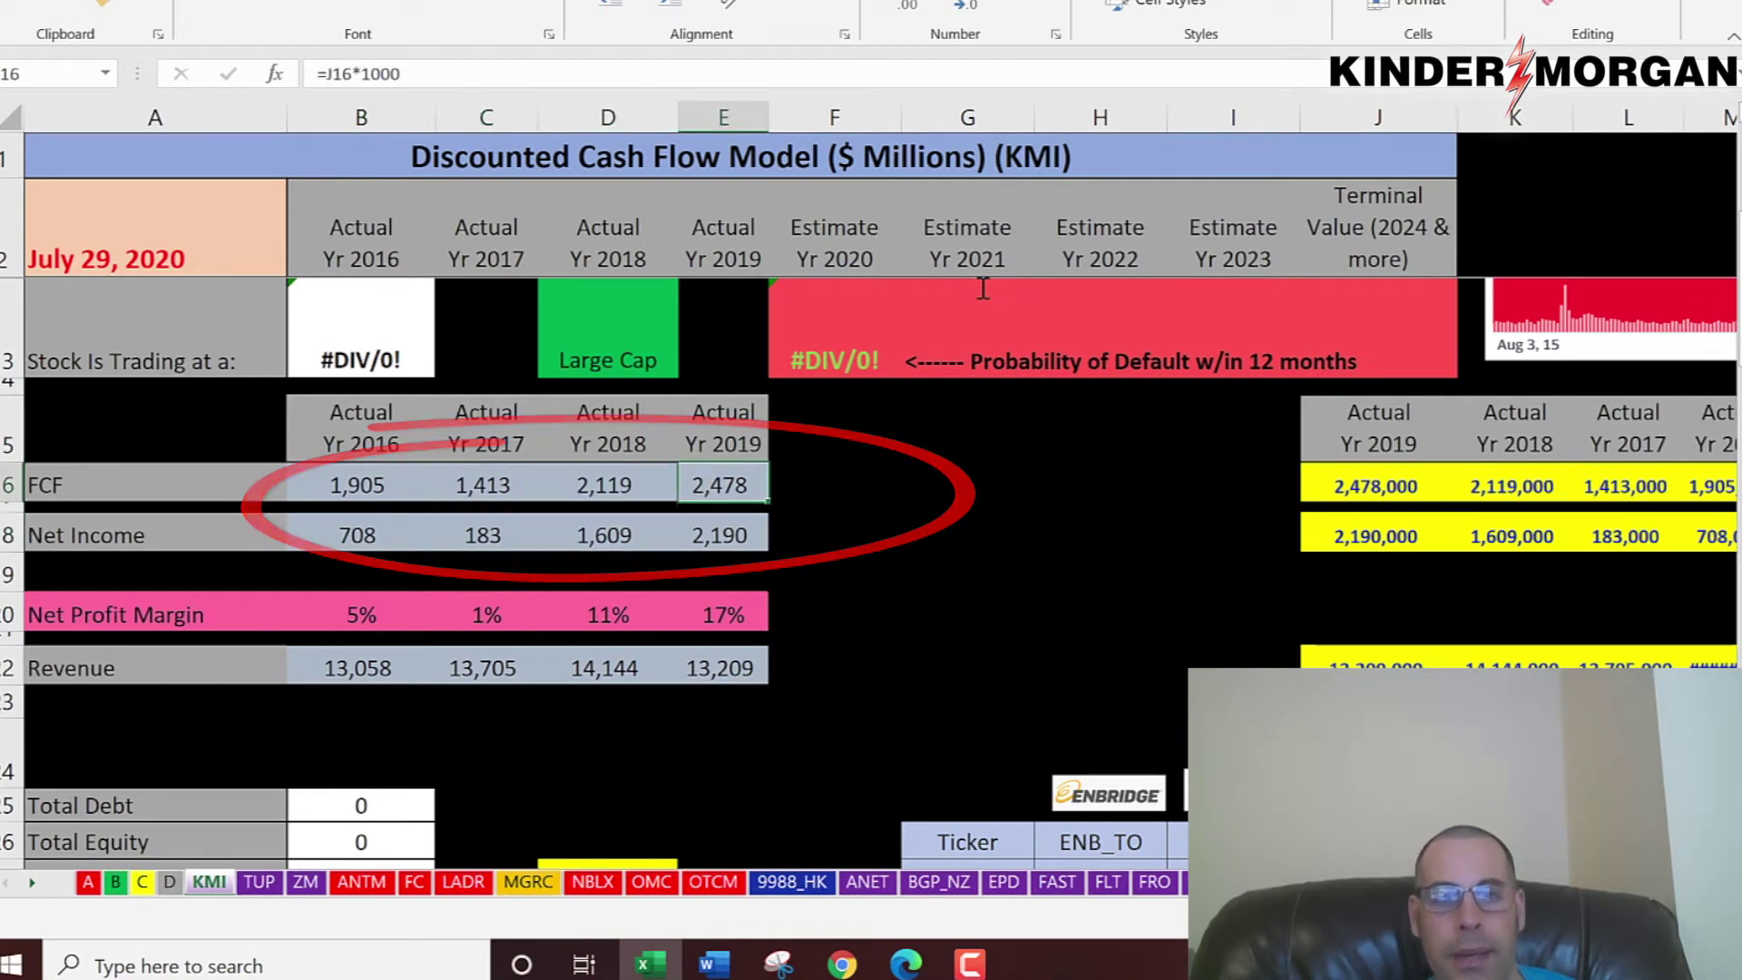
{"action": "key", "text": "Down"}
{"action": "key", "text": "Down"}
{"action": "key", "text": "Left"}
{"action": "key", "text": "Left"}
{"action": "key", "text": "Left"}
{"action": "key", "text": "Down"}
{"action": "key", "text": "Down"}
{"action": "key", "text": "Left"}
{"action": "key", "text": "Right"}
{"action": "key", "text": "Right"}
{"action": "key", "text": "Right"}
{"action": "key", "text": "Right"}
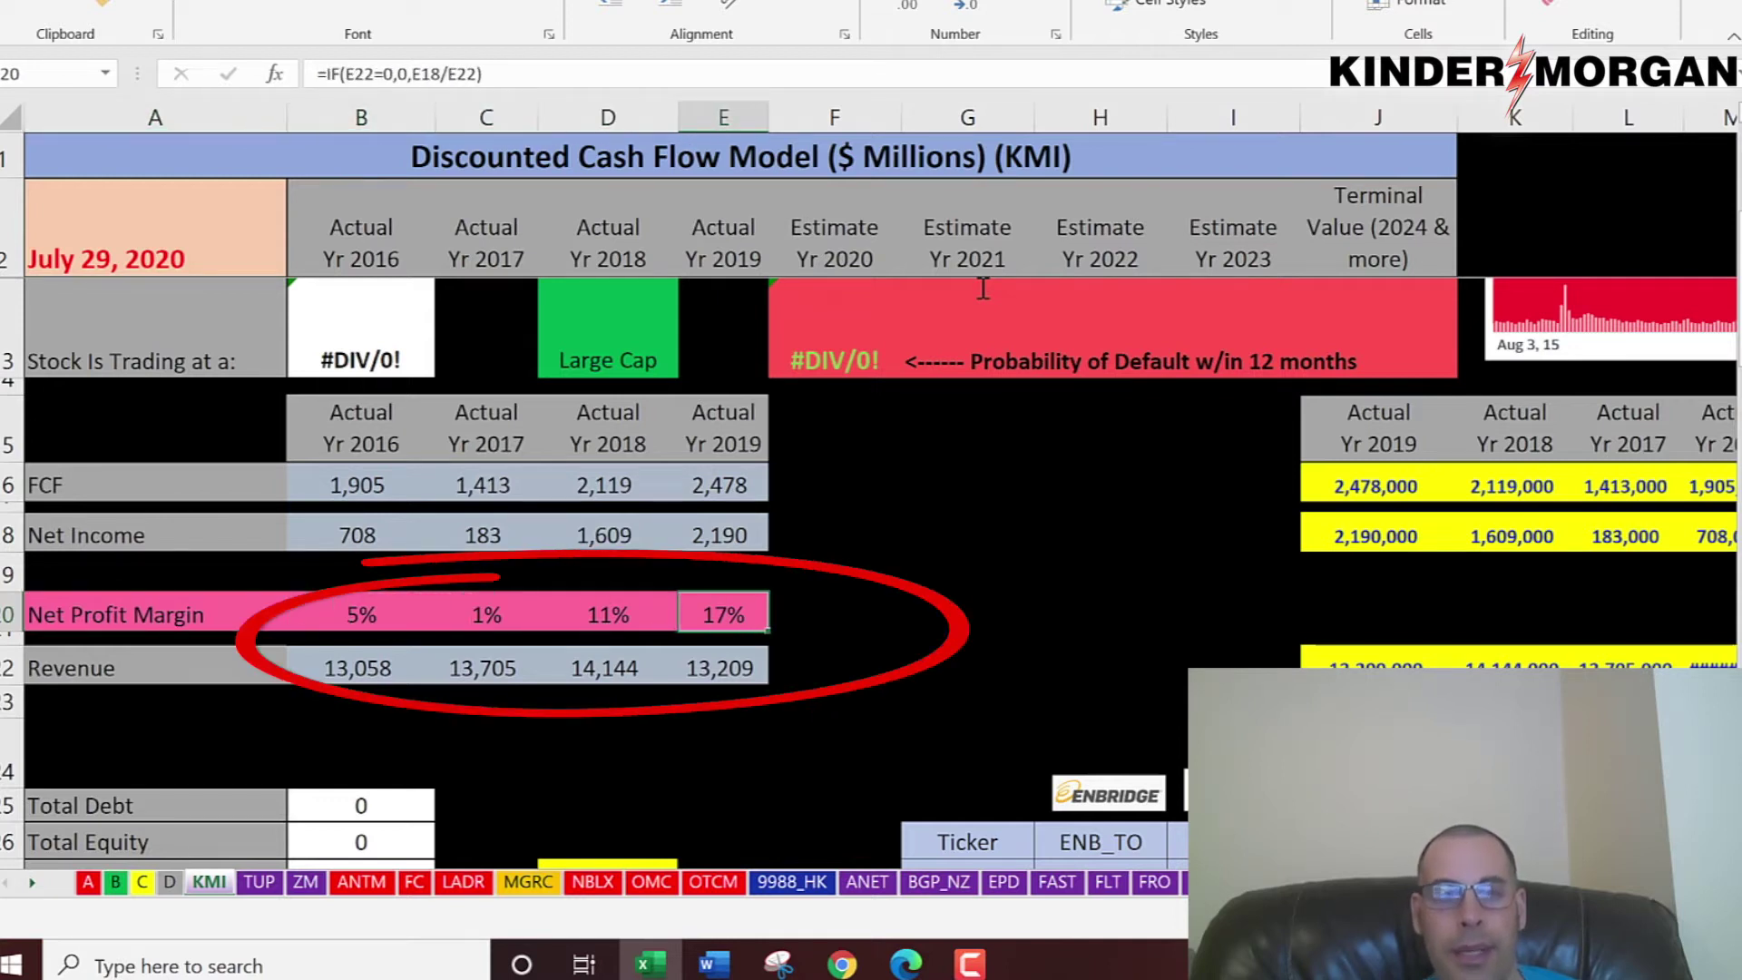
{"action": "key", "text": "Left"}
{"action": "key", "text": "Left"}
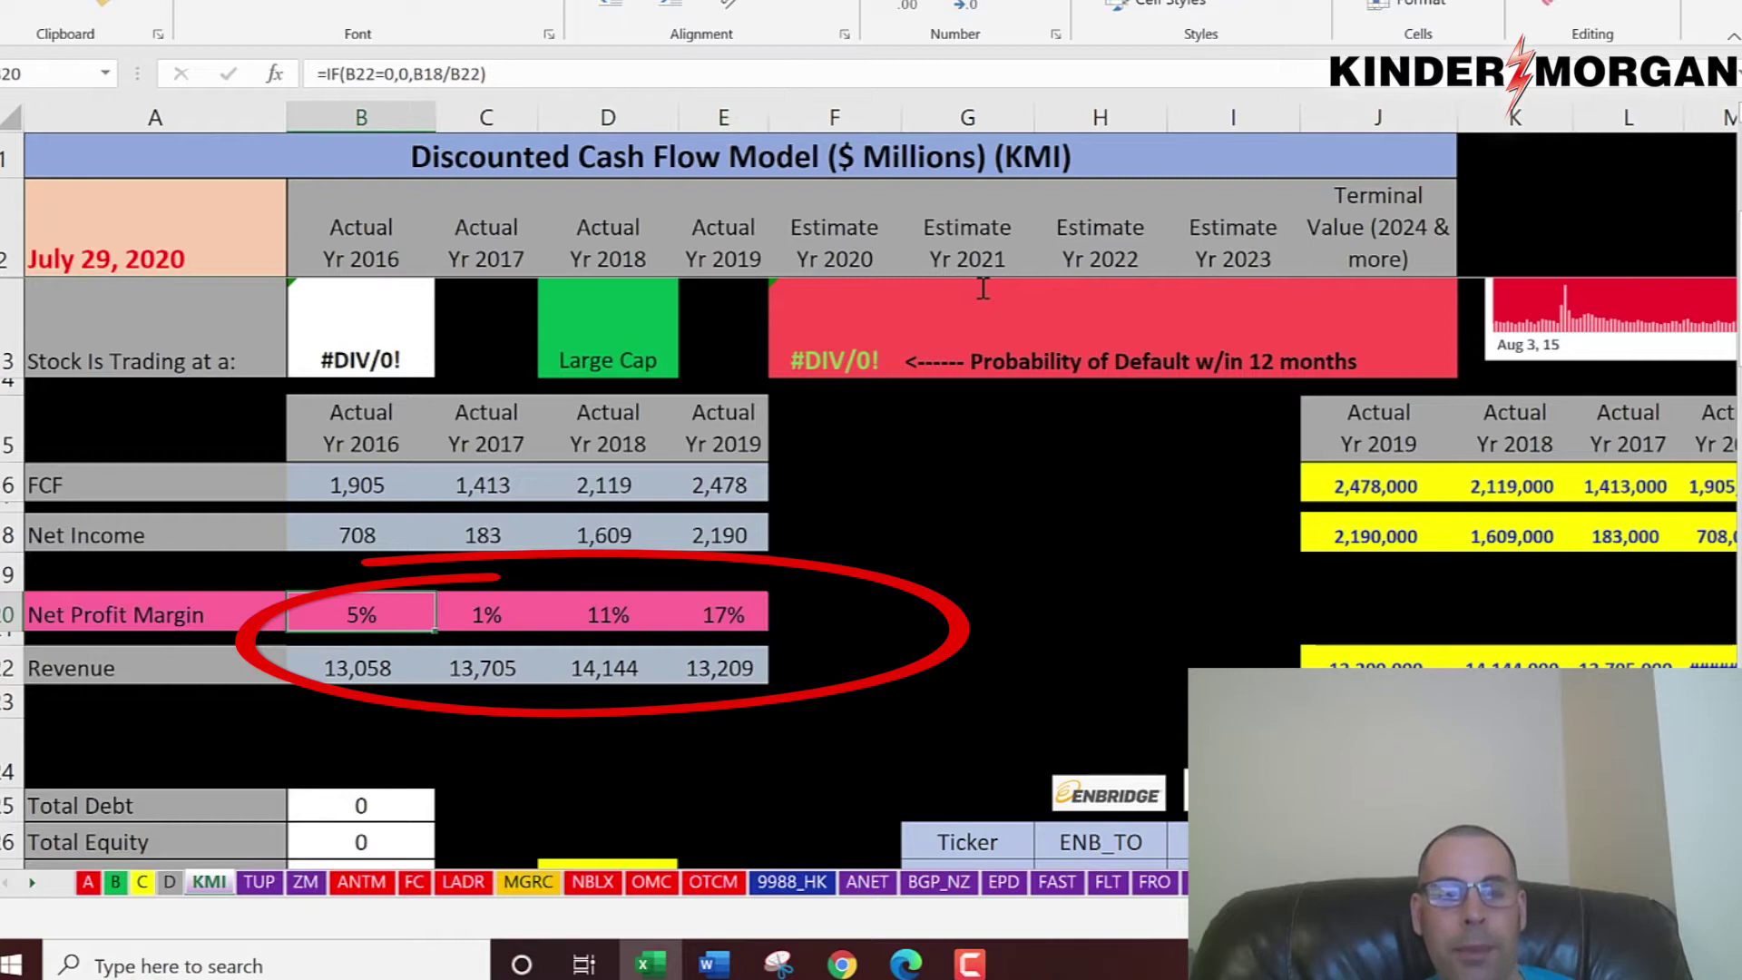
{"action": "key", "text": "Right"}
{"action": "key", "text": "Right"}
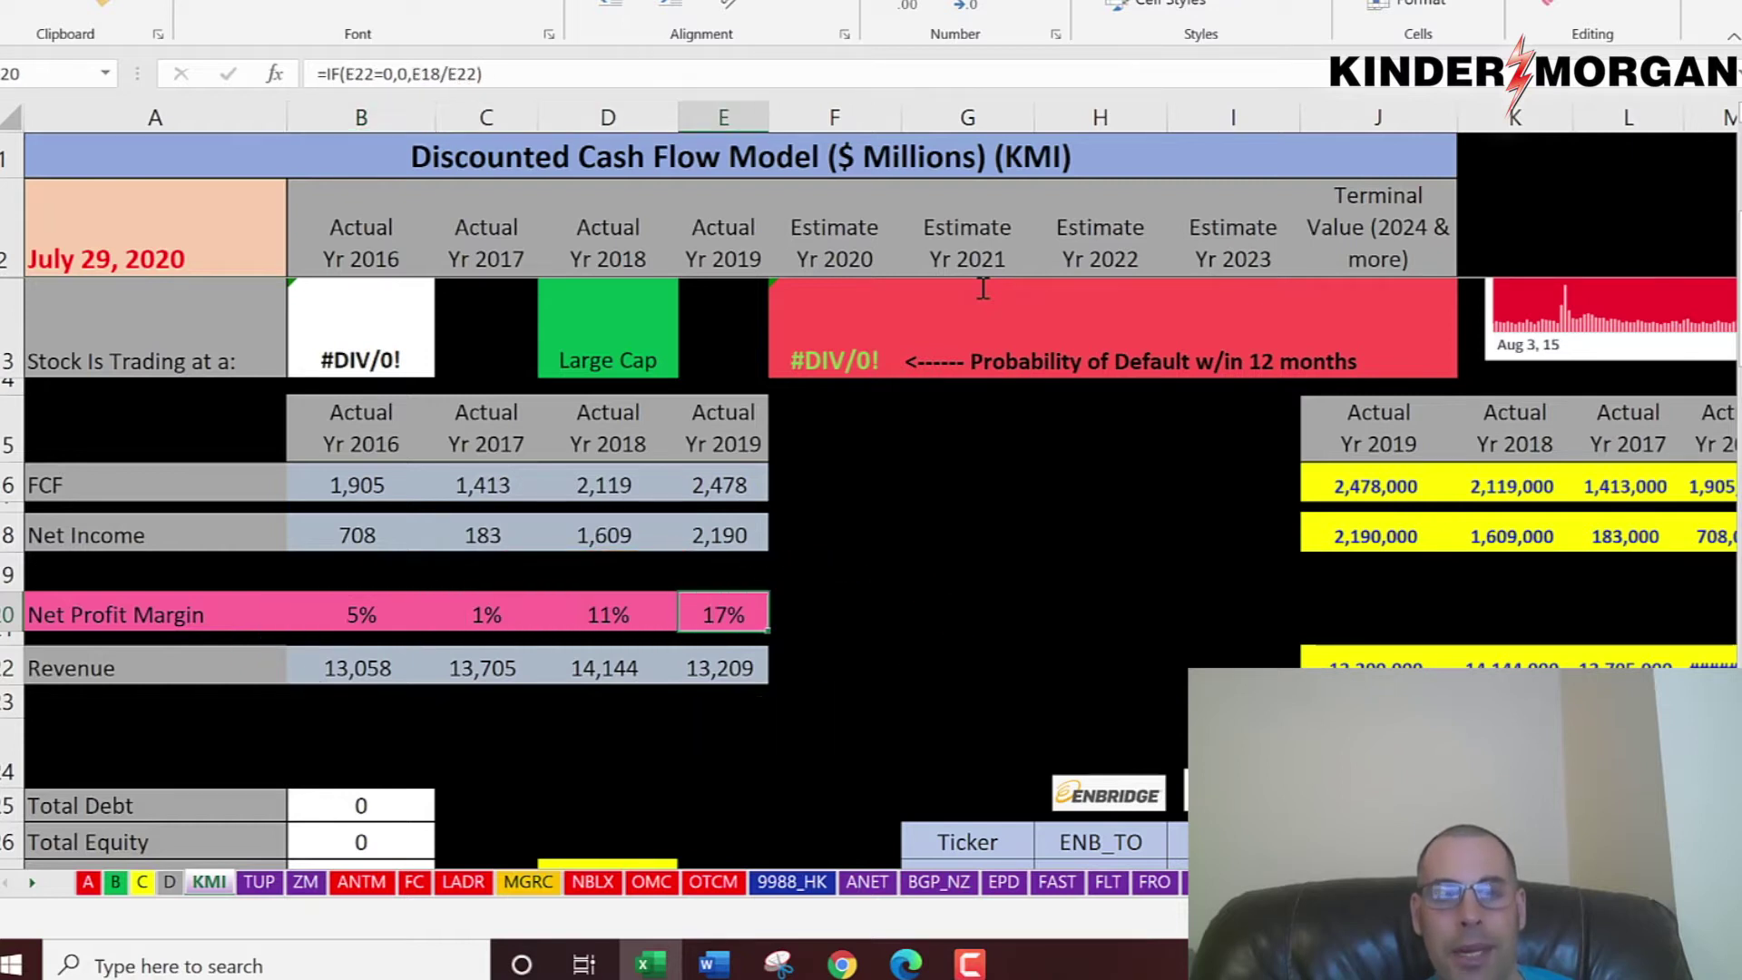
{"action": "key", "text": "Down"}
{"action": "key", "text": "Down"}
{"action": "key", "text": "Left"}
{"action": "key", "text": "Left"}
{"action": "key", "text": "Left"}
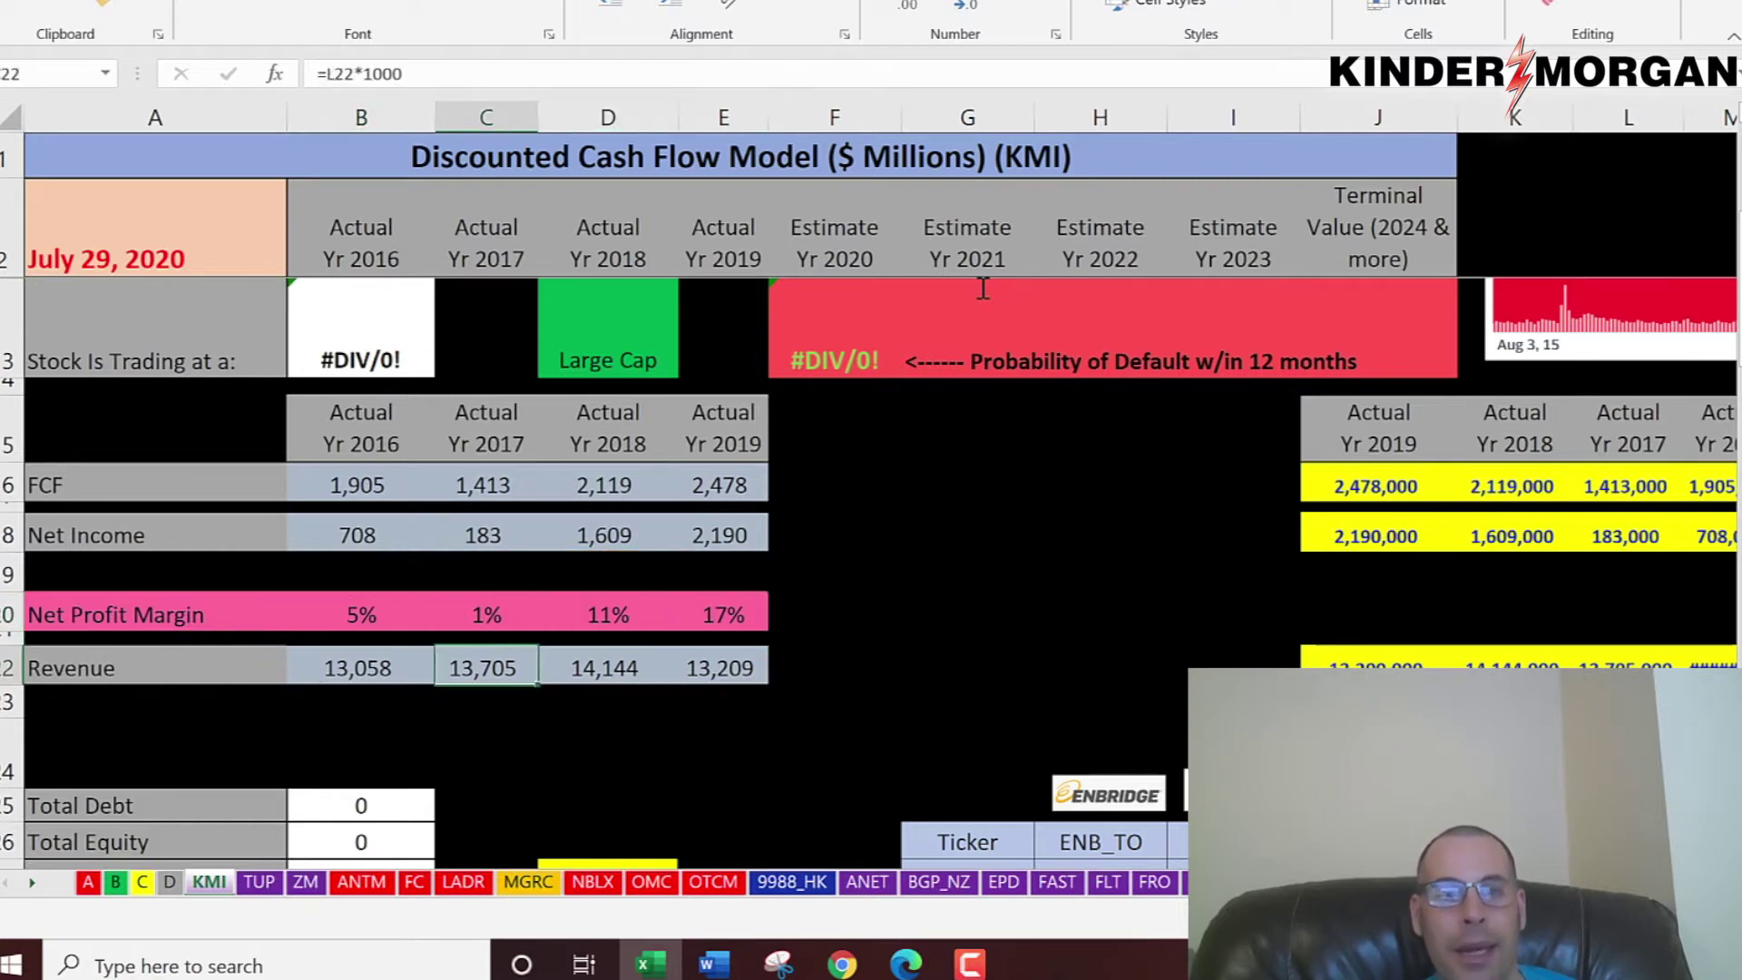
{"action": "key", "text": "Up"}
{"action": "key", "text": "Up"}
{"action": "key", "text": "Down"}
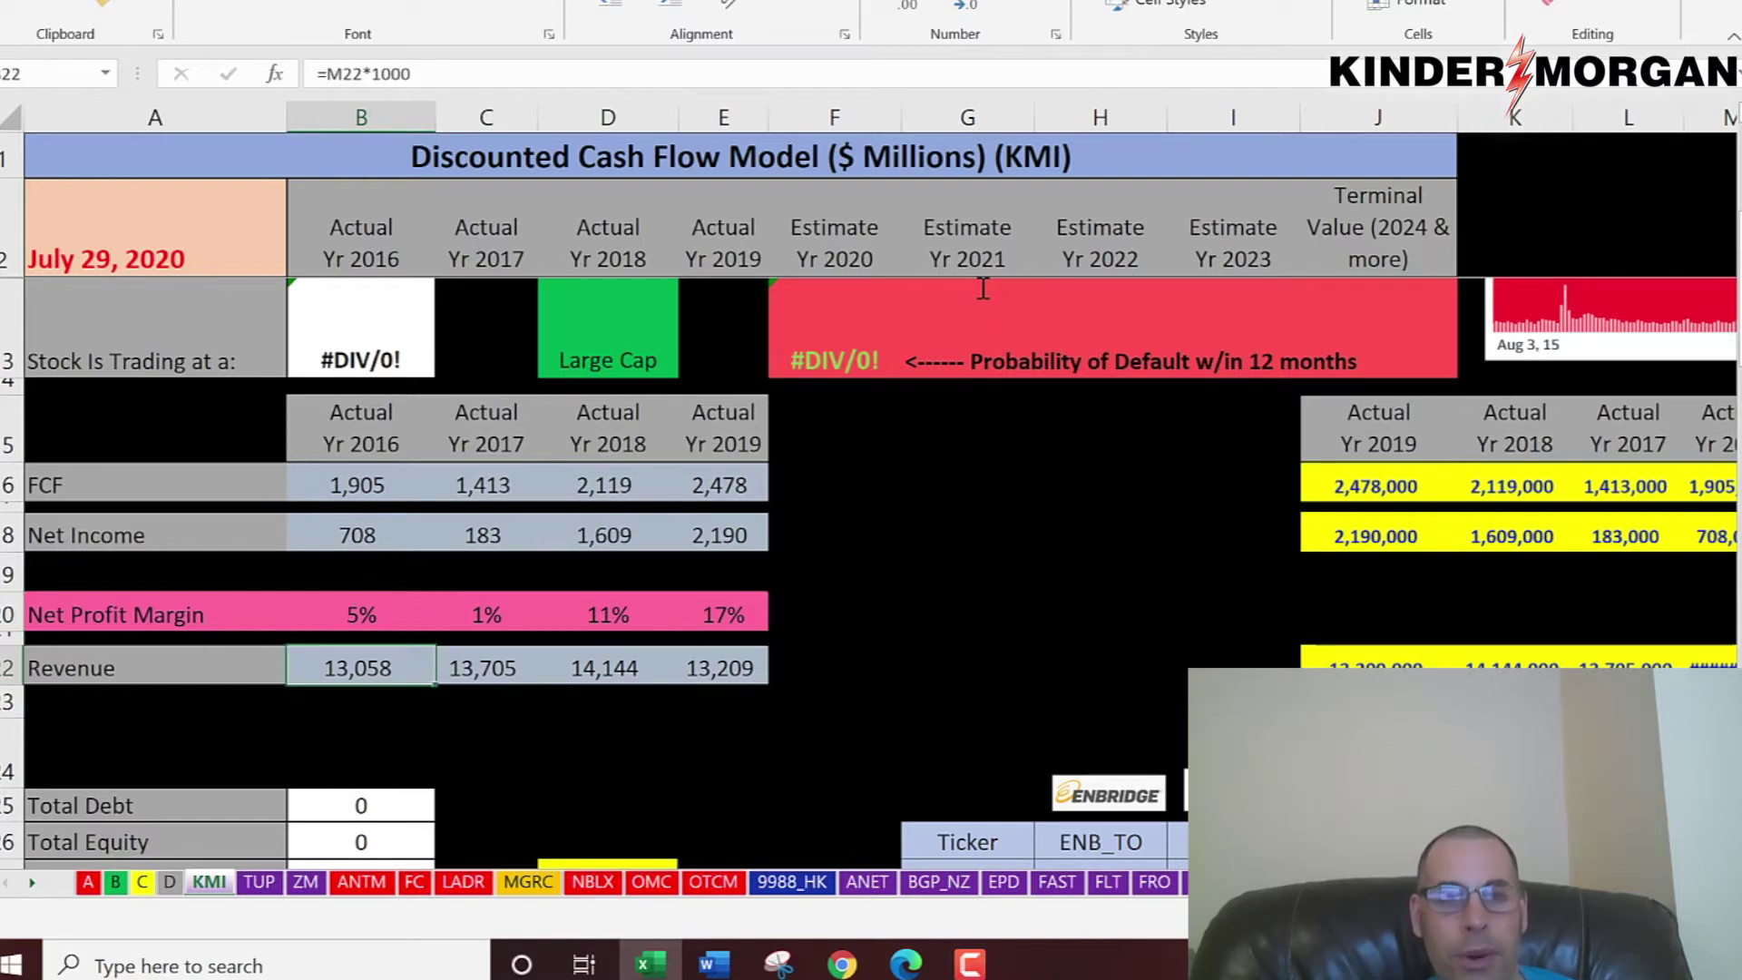
{"action": "key", "text": "Up"}
{"action": "key", "text": "Up"}
{"action": "key", "text": "Up"}
{"action": "key", "text": "Up"}
{"action": "key", "text": "Up"}
{"action": "key", "text": "Down"}
{"action": "key", "text": "Down"}
{"action": "key", "text": "Down"}
{"action": "key", "text": "Down"}
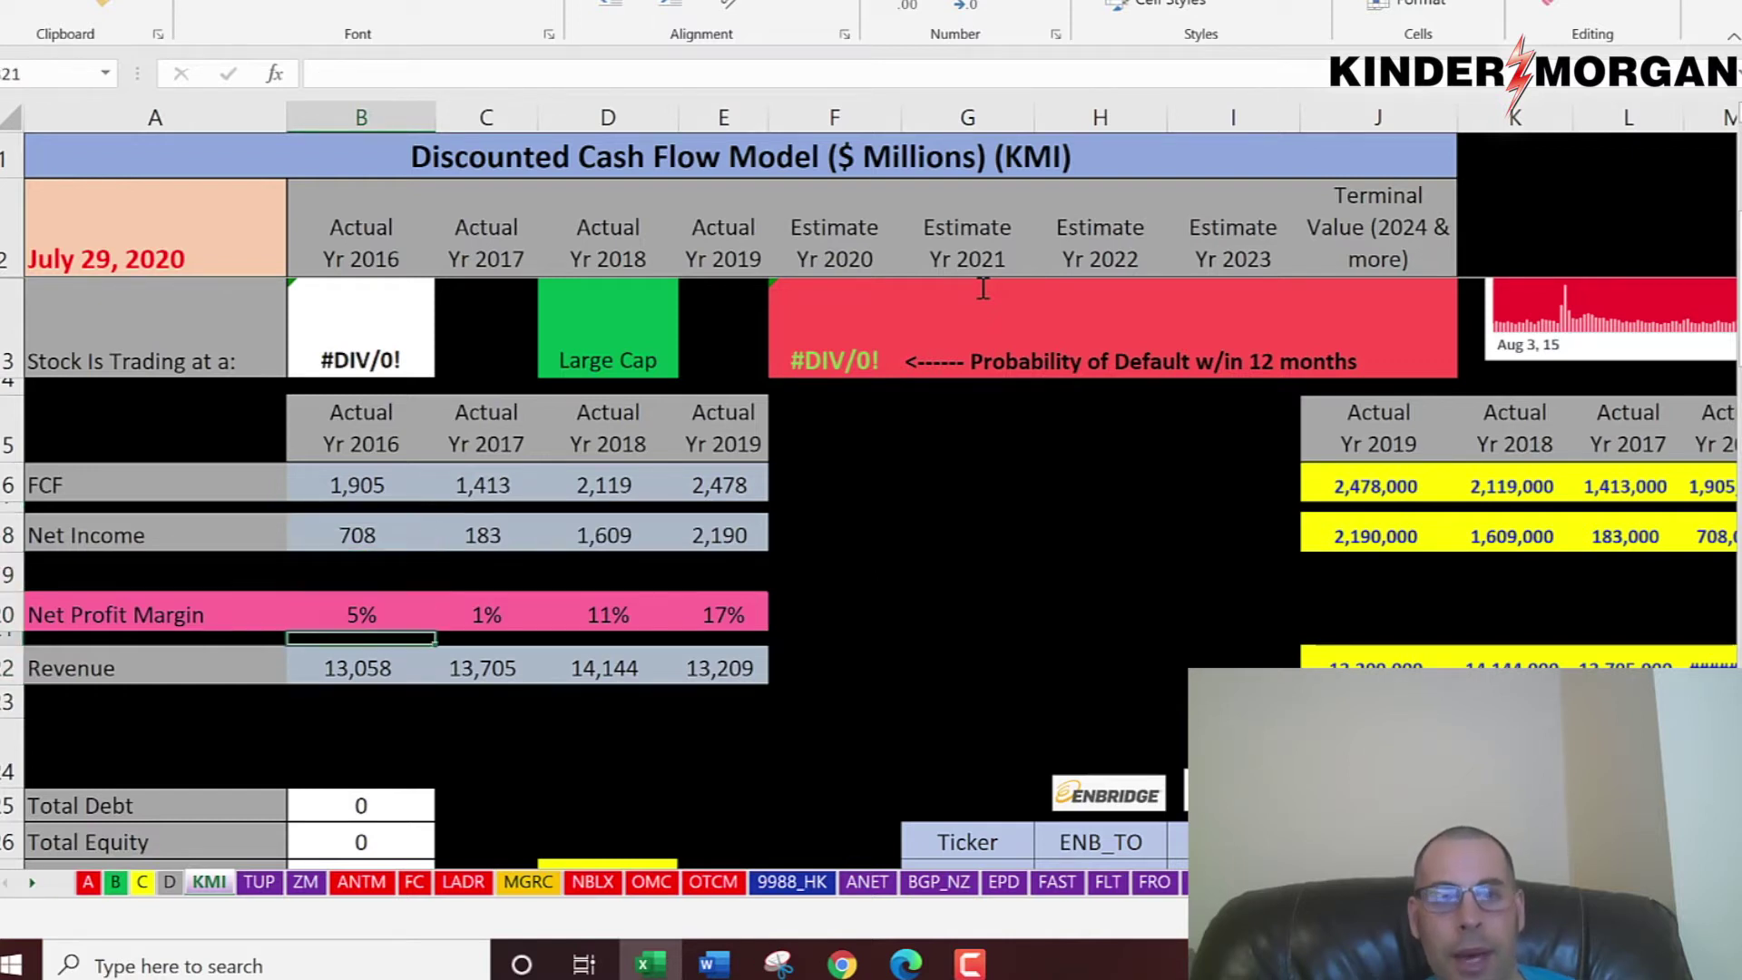
{"action": "key", "text": "Right"}
{"action": "key", "text": "Right"}
{"action": "key", "text": "Right"}
{"action": "key", "text": "Down"}
{"action": "key", "text": "Up"}
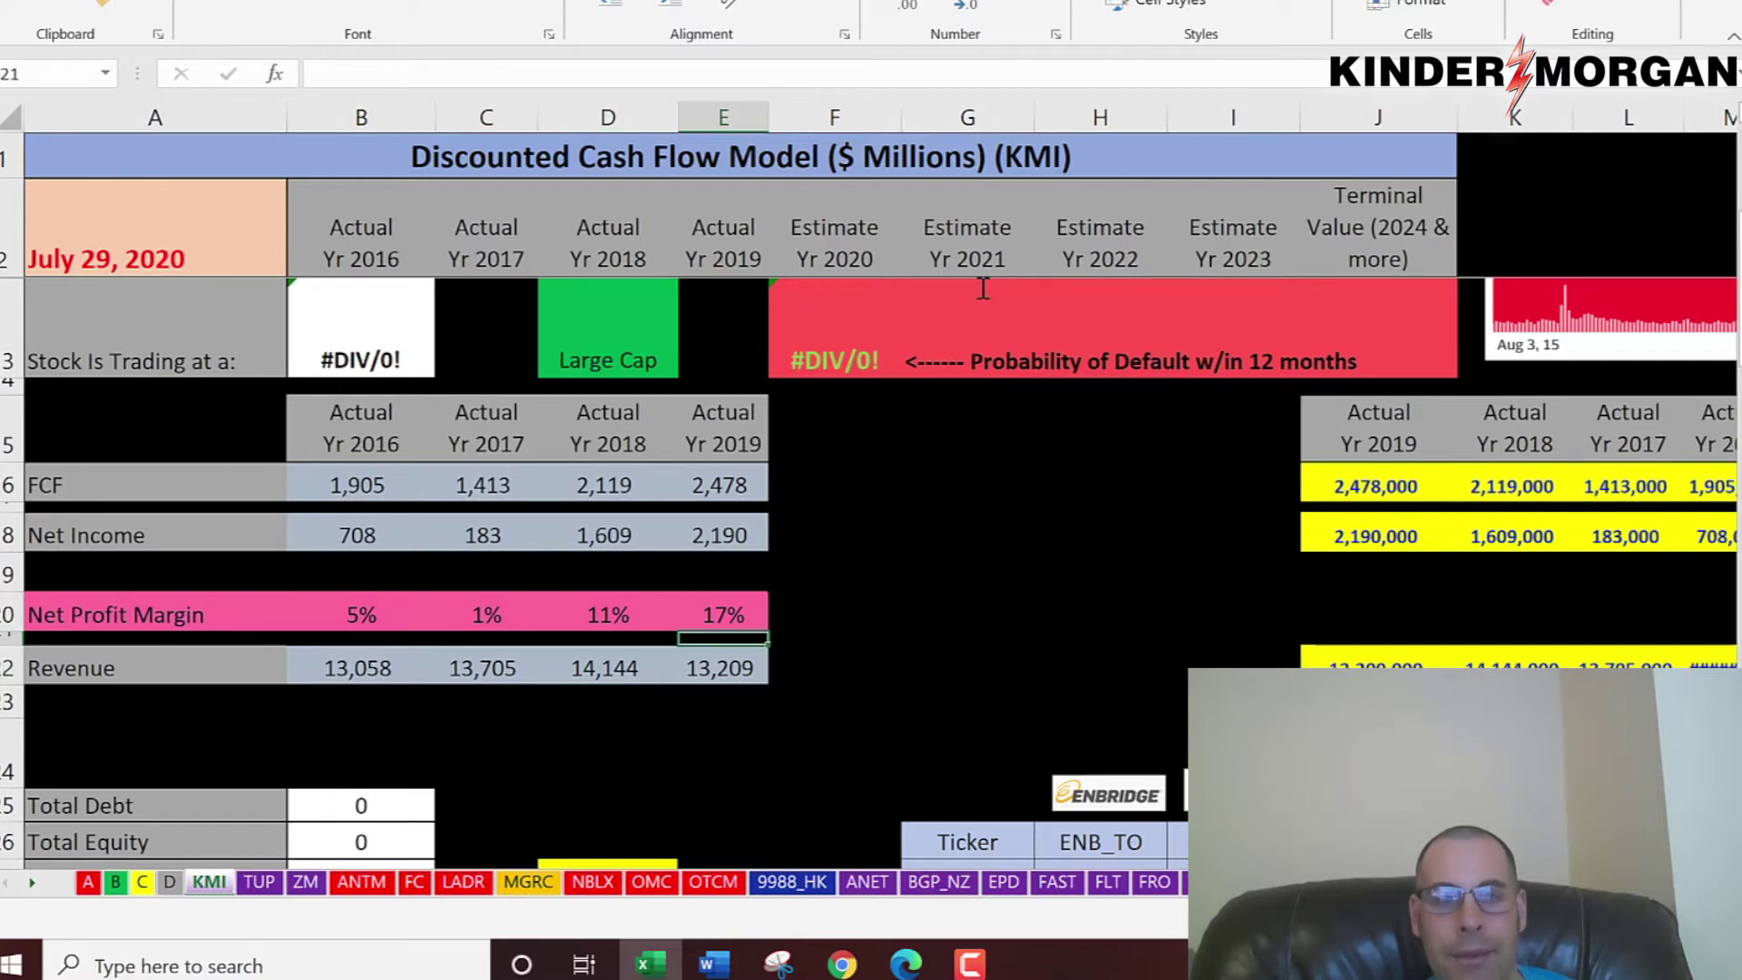
{"action": "key", "text": "Down"}
{"action": "key", "text": "Up"}
{"action": "key", "text": "Up"}
{"action": "key", "text": "Up"}
{"action": "key", "text": "Up"}
{"action": "key", "text": "Left"}
{"action": "key", "text": "Left"}
{"action": "key", "text": "Down"}
{"action": "key", "text": "Down"}
{"action": "key", "text": "Down"}
{"action": "key", "text": "Left"}
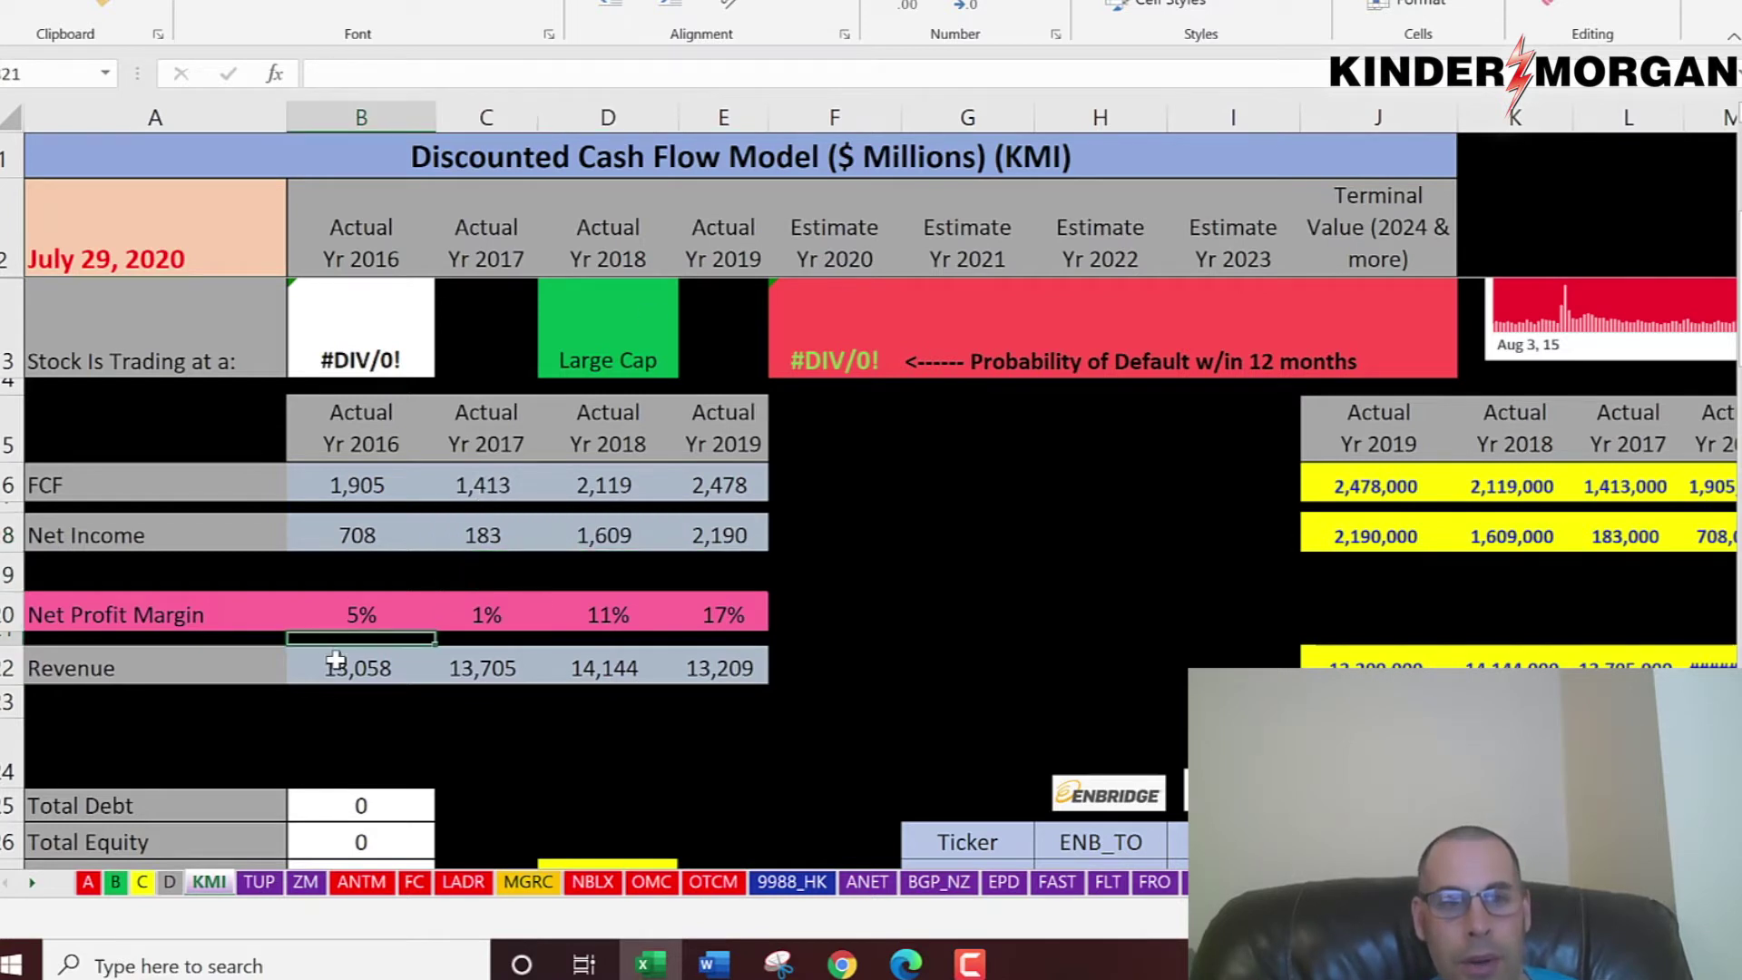
{"action": "left_click", "coordinate": [353, 667]}
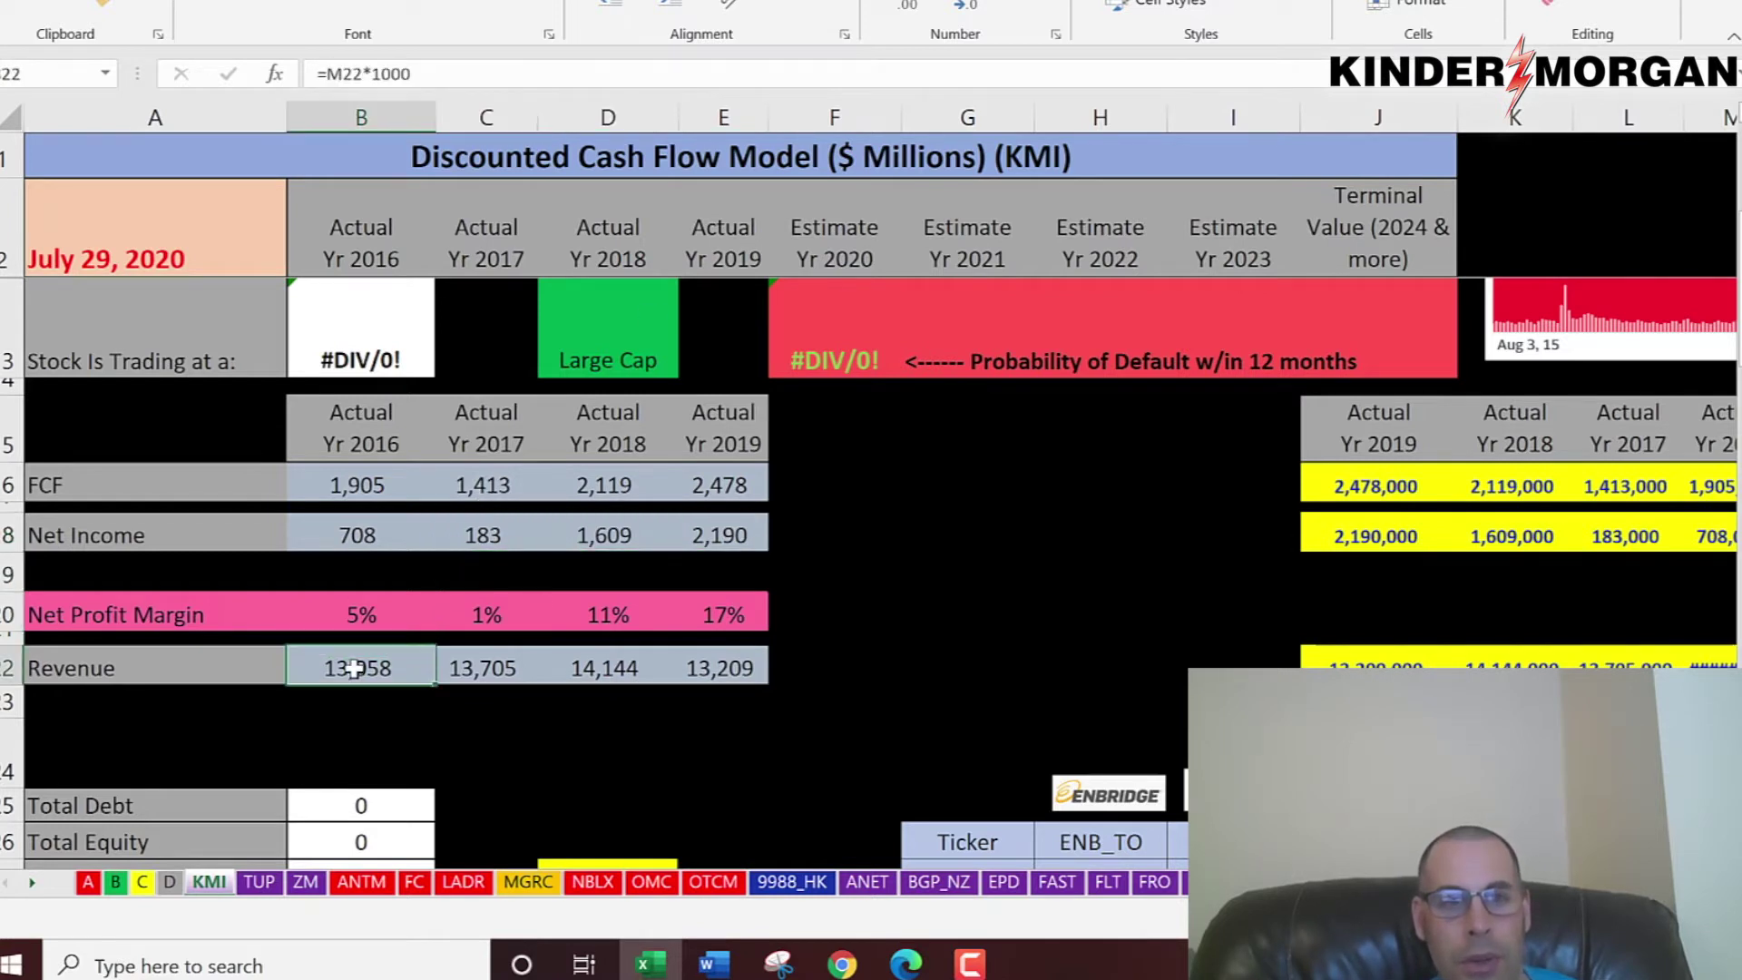
{"action": "left_click", "coordinate": [735, 671]}
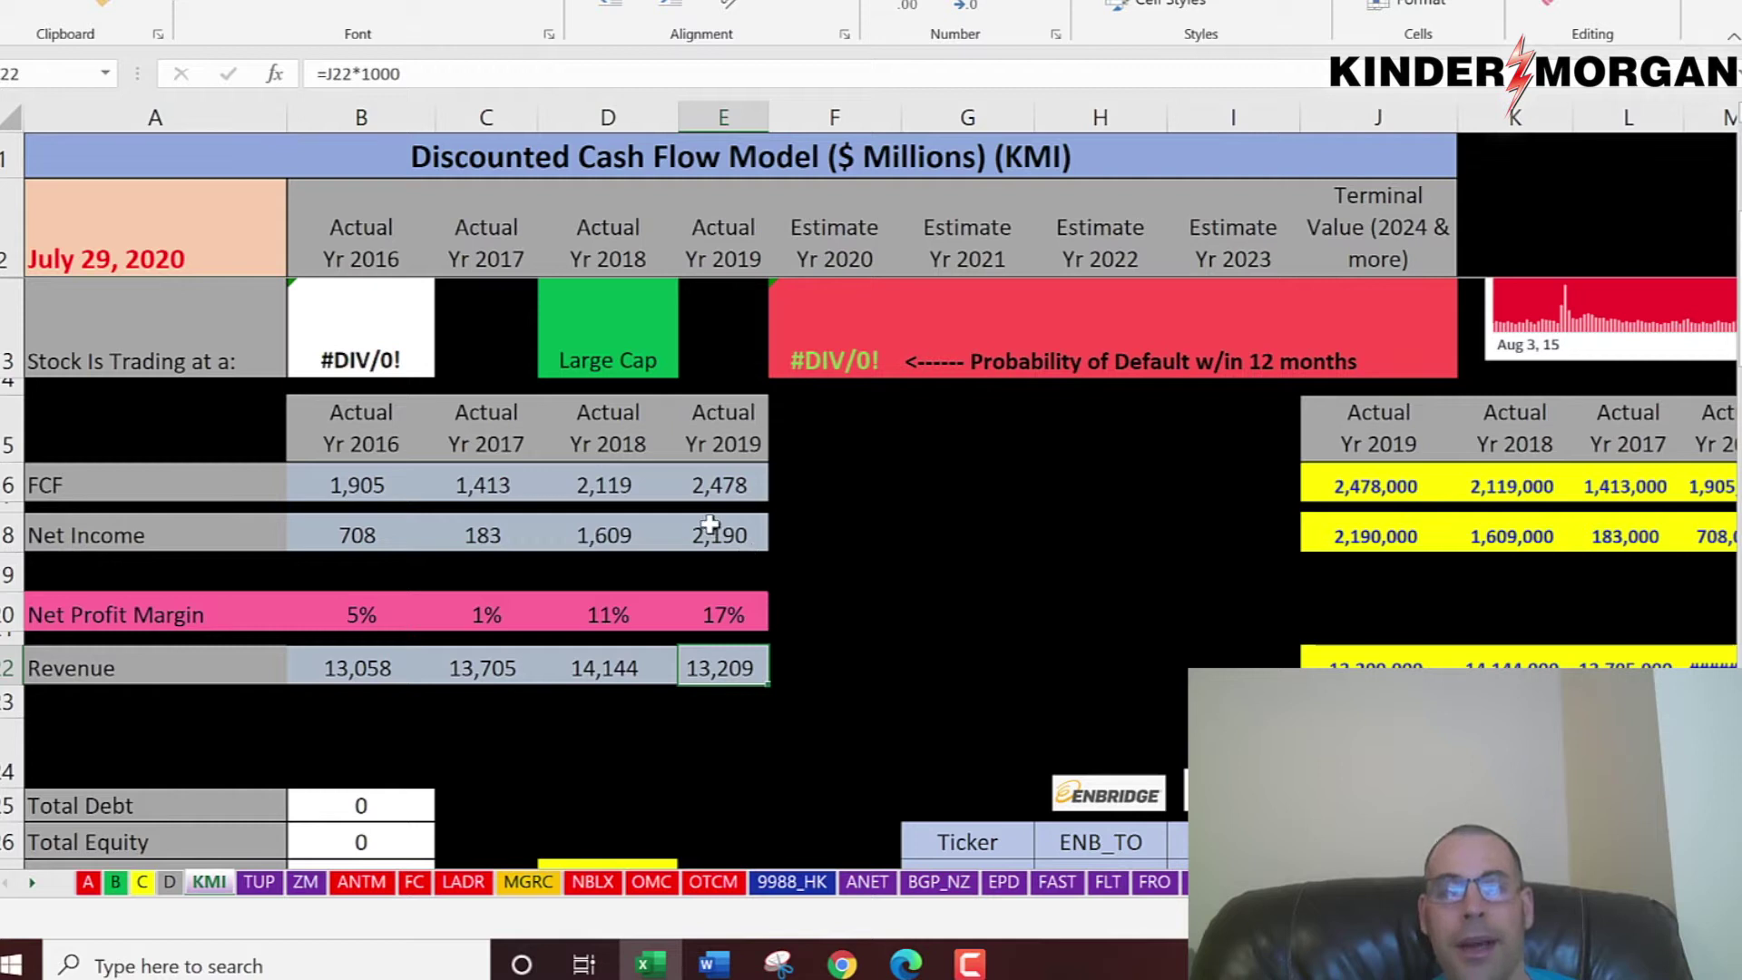
- Paste the 2019 interest expense from Yahoo's income statement into the interest expense cell
{"action": "scroll", "coordinate": [531, 524], "scroll_direction": "down", "scroll_amount": 4}
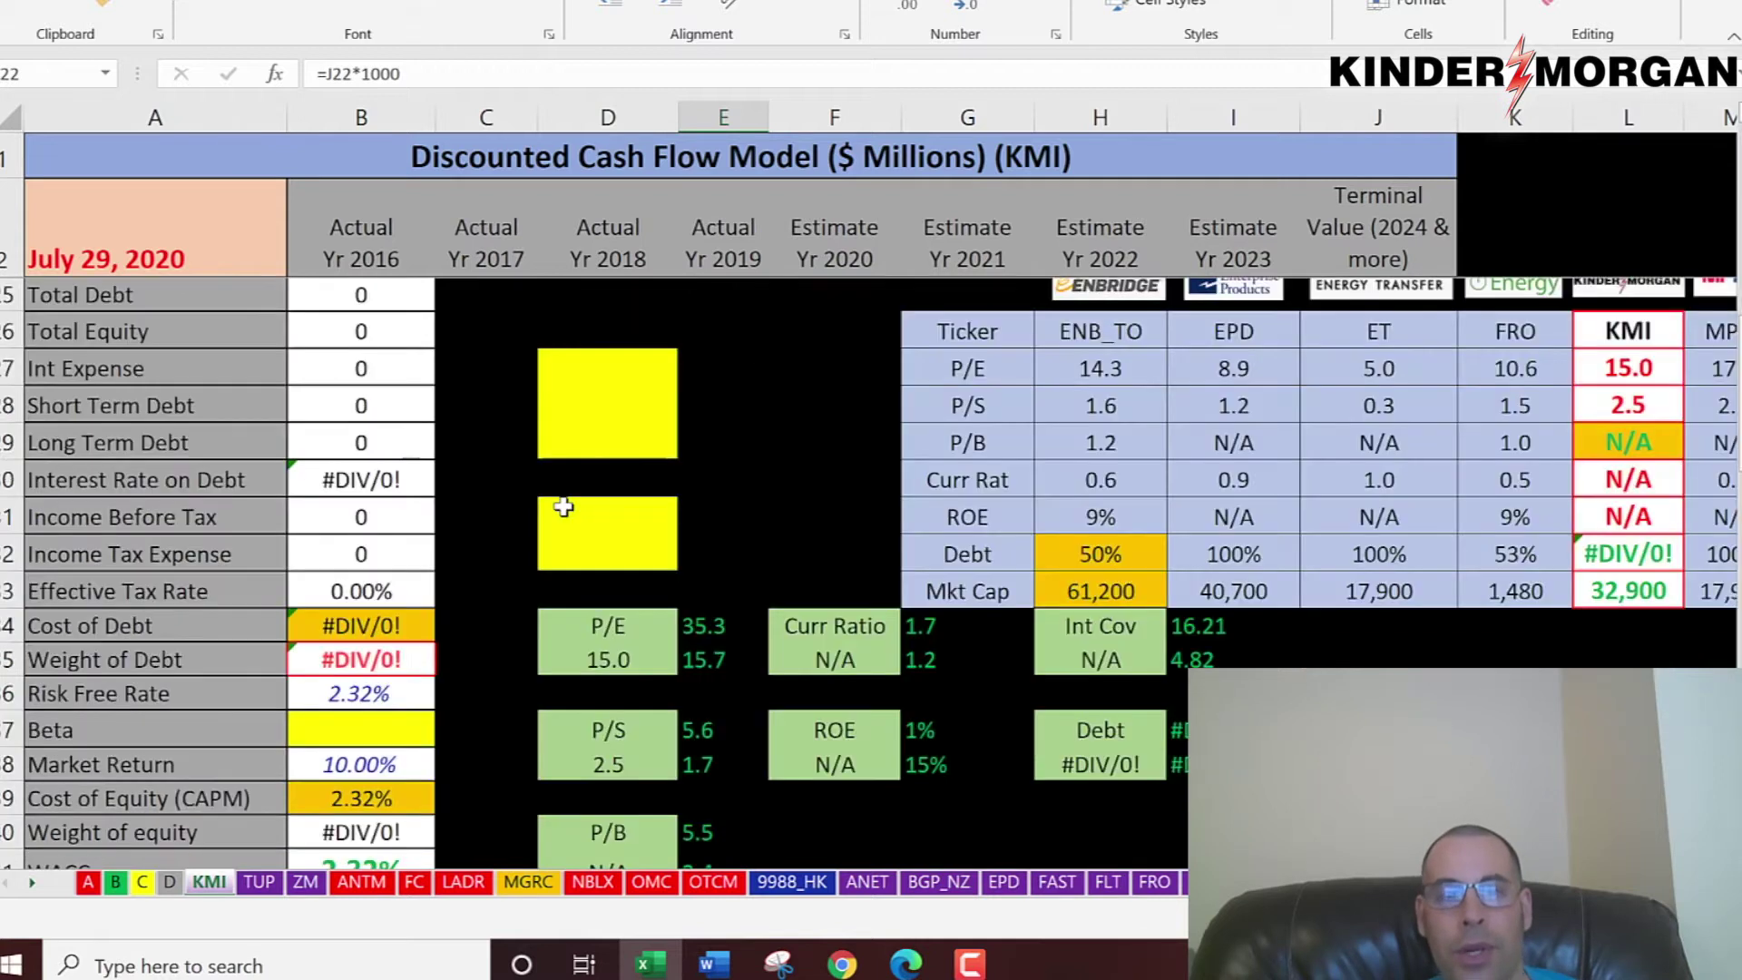
{"action": "left_click", "coordinate": [597, 360]}
{"action": "key", "text": "alt+Tab"}
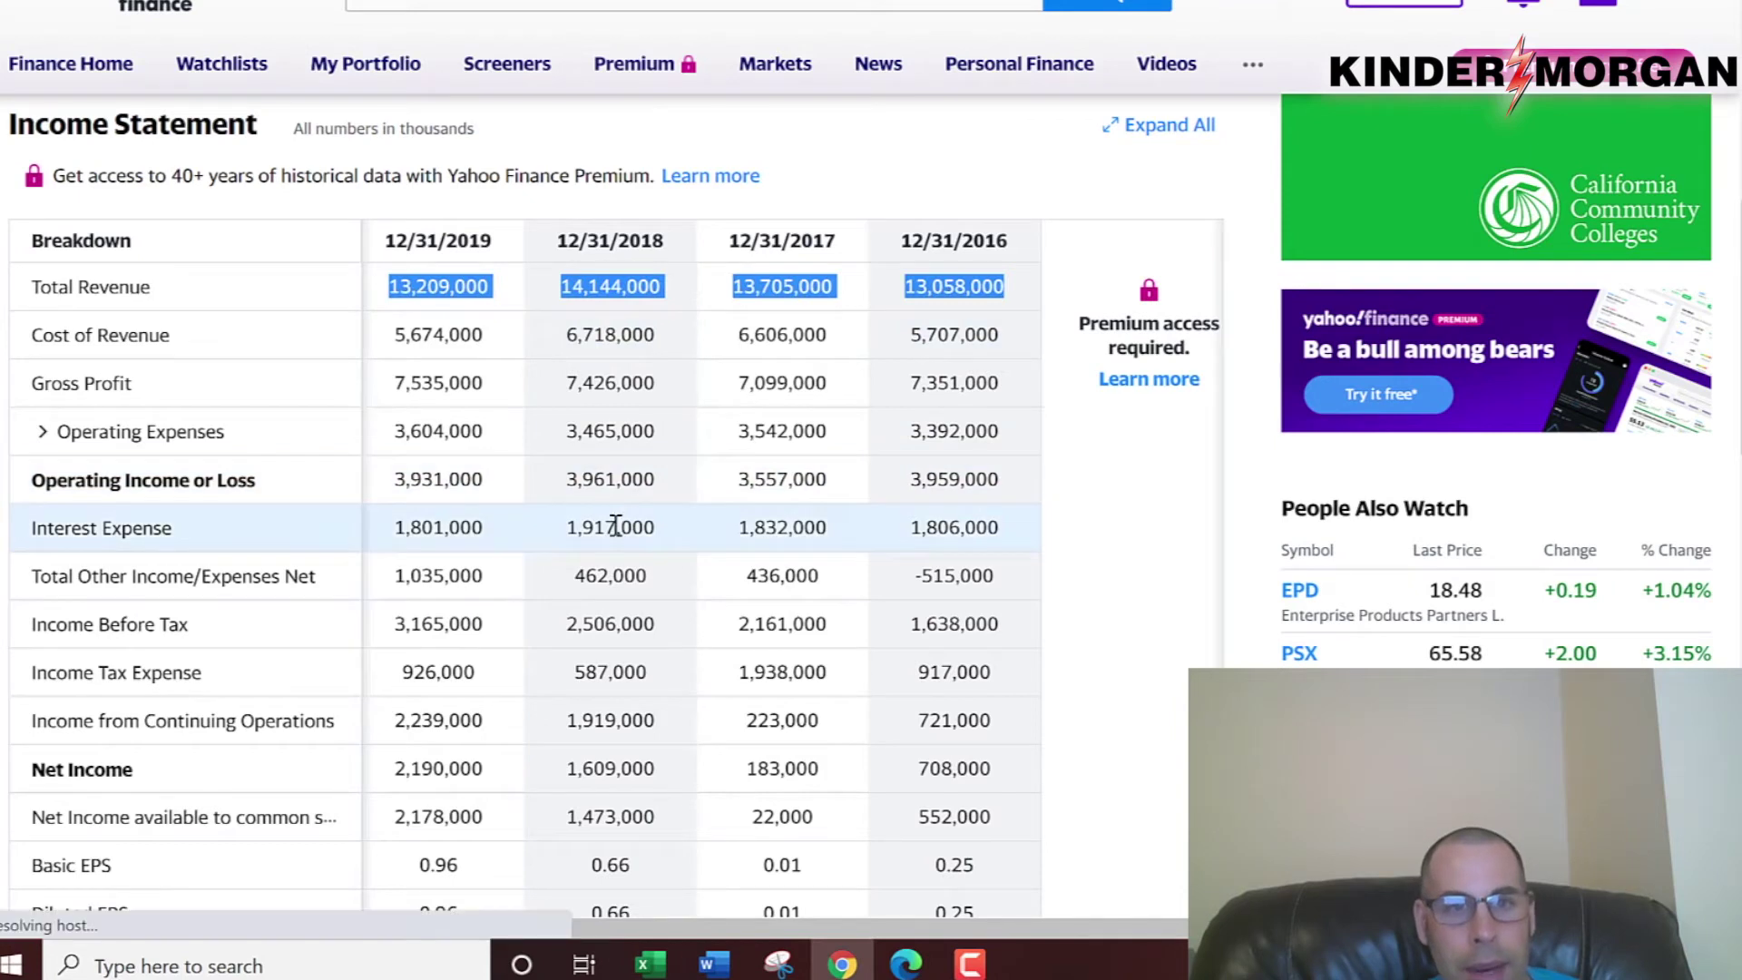
{"action": "double_click", "coordinate": [453, 526]}
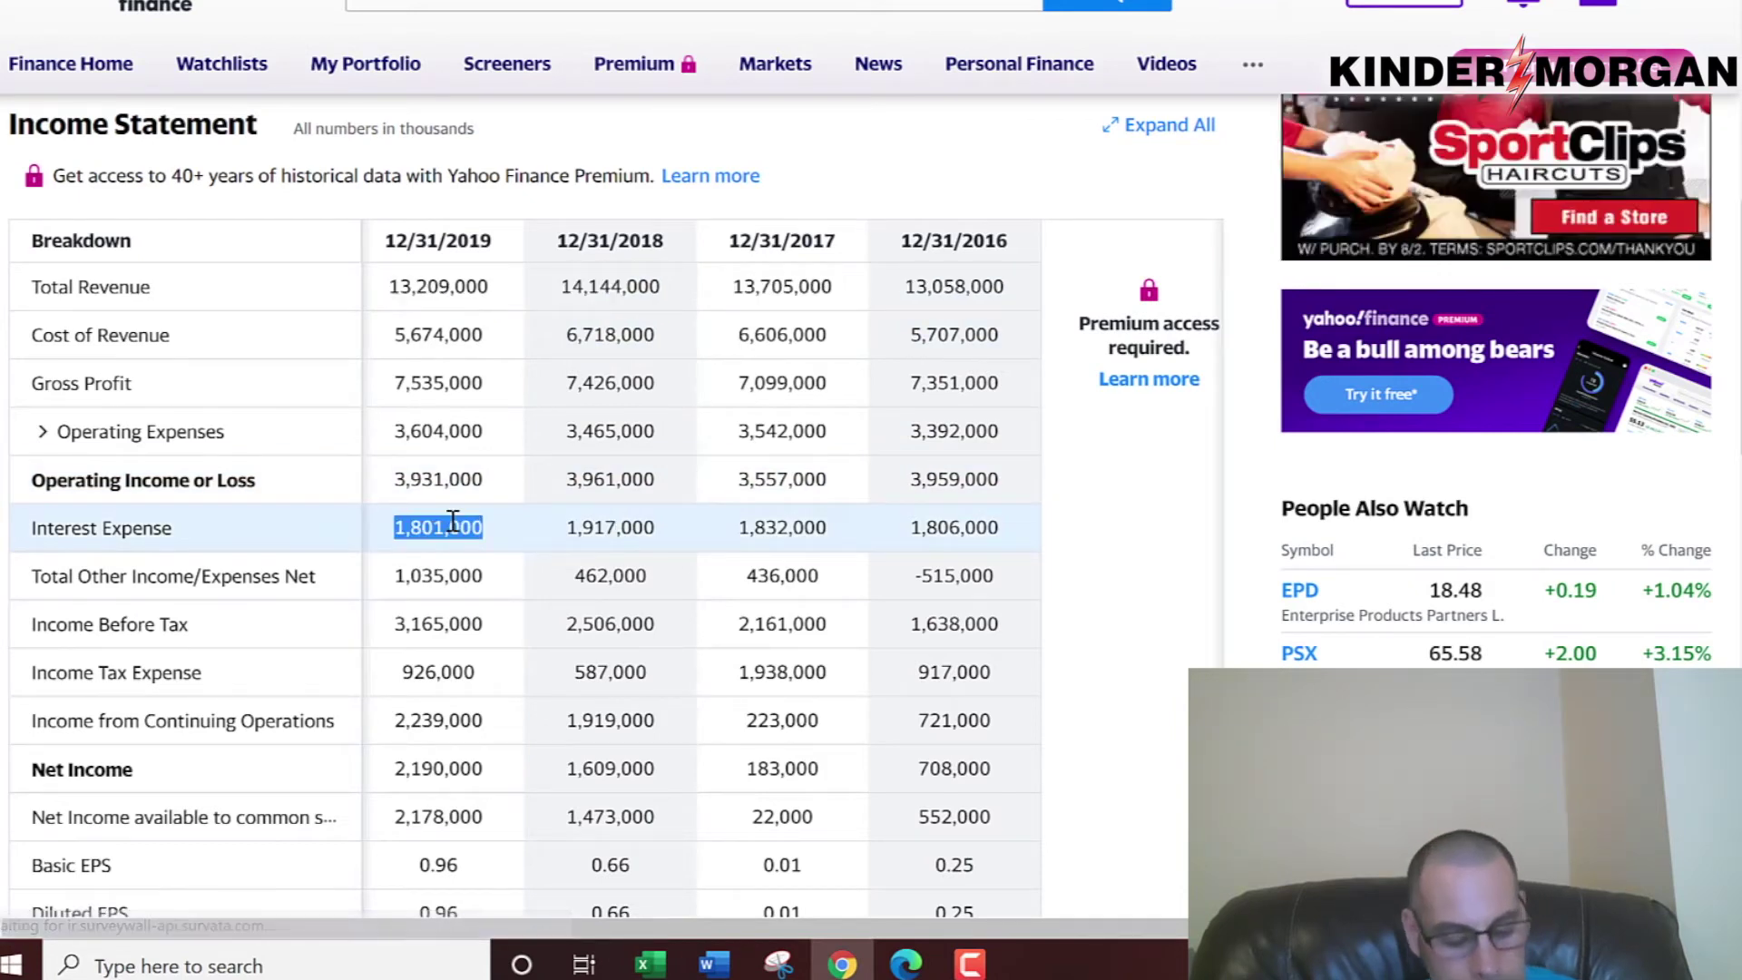
{"action": "key", "text": "alt+Tab"}
{"action": "type", "text": "1,801,000"}
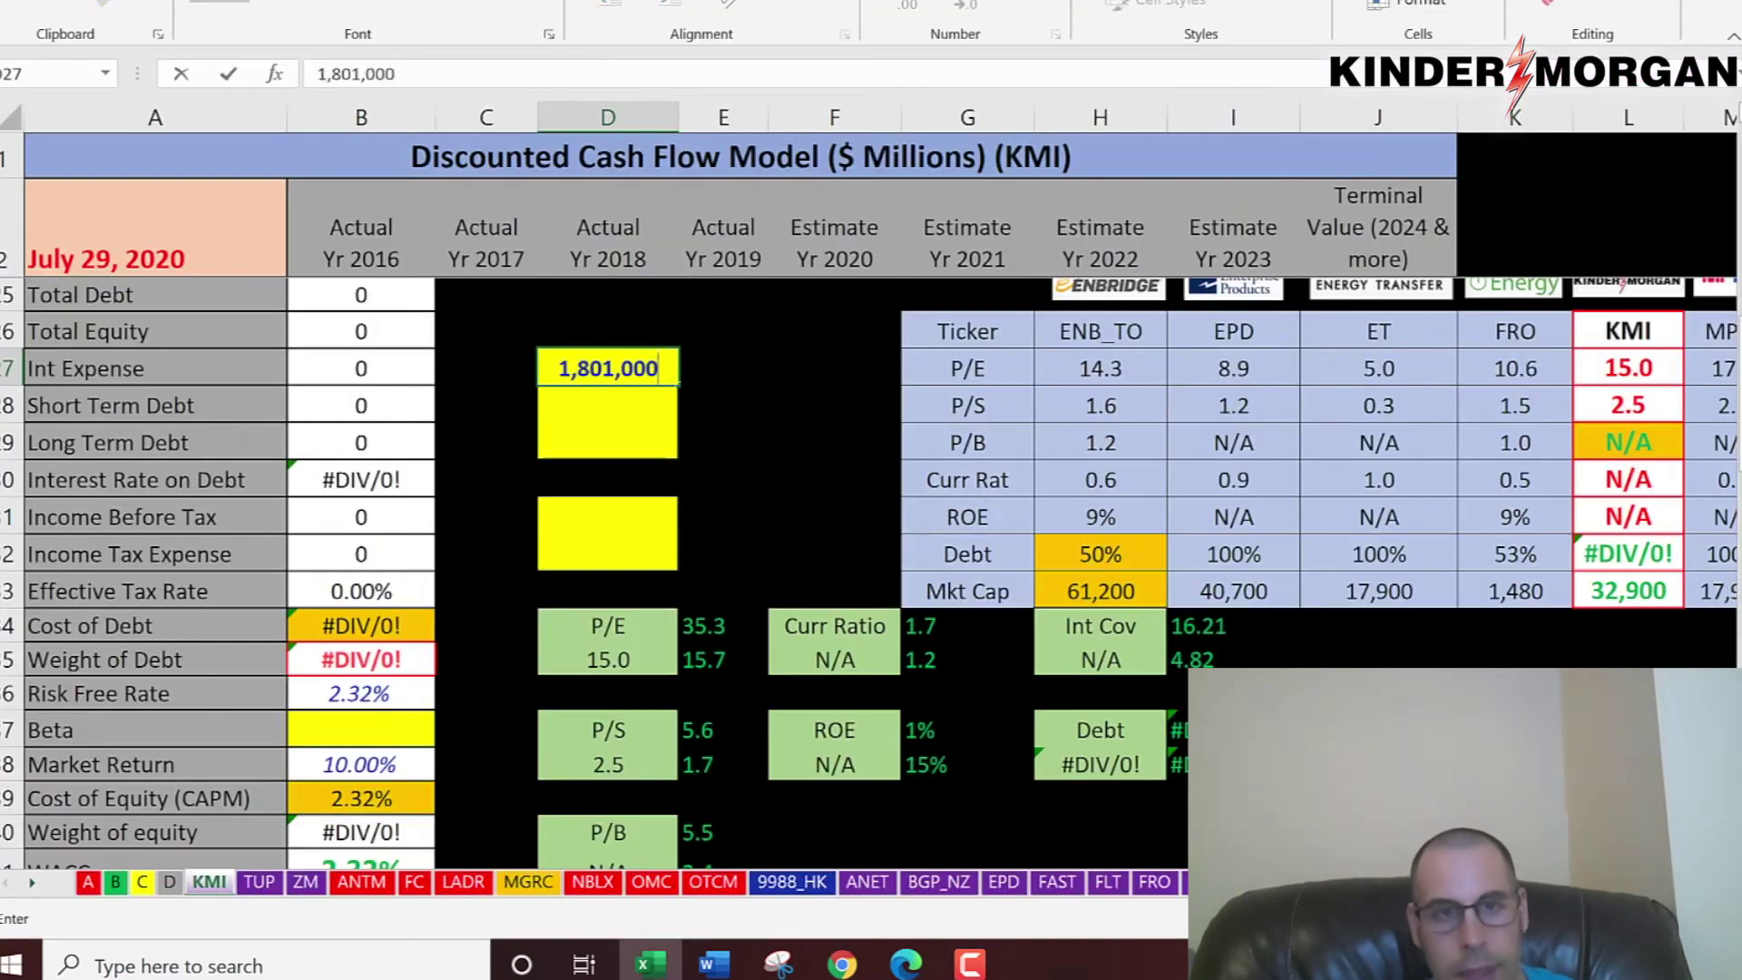
{"action": "key", "text": "alt+Tab"}
- Copy the 2019 current debt from the balance sheet into the short-term debt cell
{"action": "scroll", "coordinate": [453, 520], "scroll_direction": "up", "scroll_amount": 2}
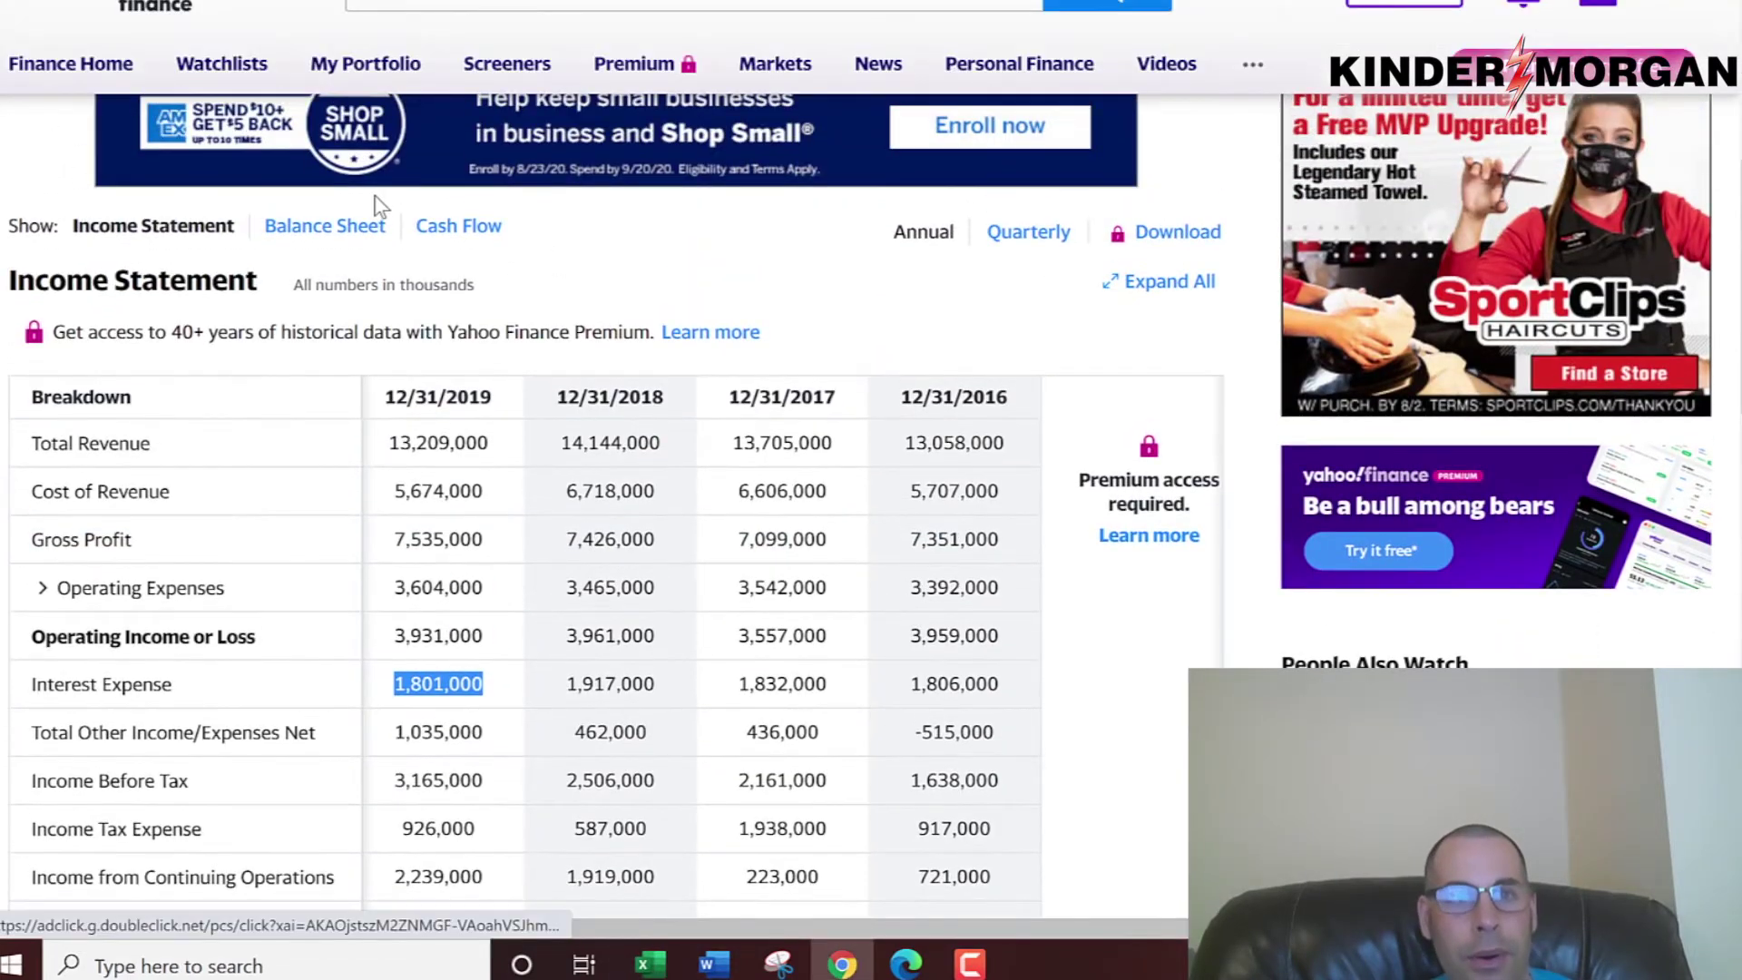
{"action": "left_click", "coordinate": [328, 226]}
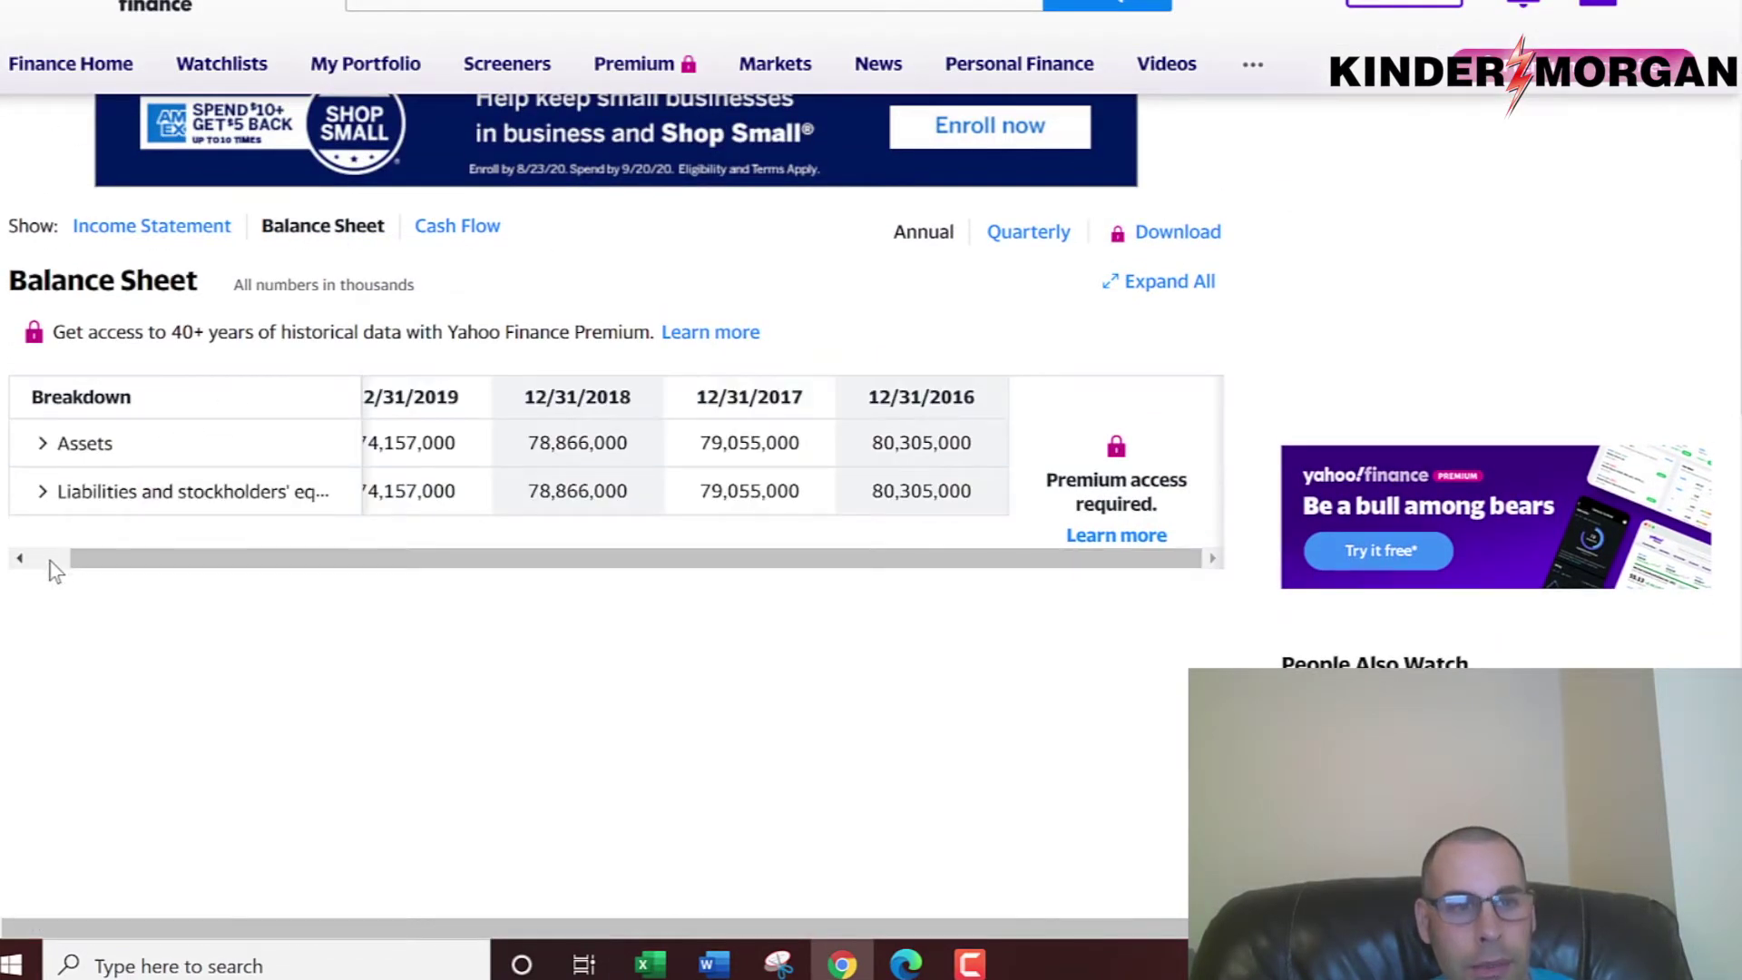
{"action": "left_click", "coordinate": [43, 495]}
{"action": "left_click", "coordinate": [64, 539]}
{"action": "left_click", "coordinate": [108, 597]}
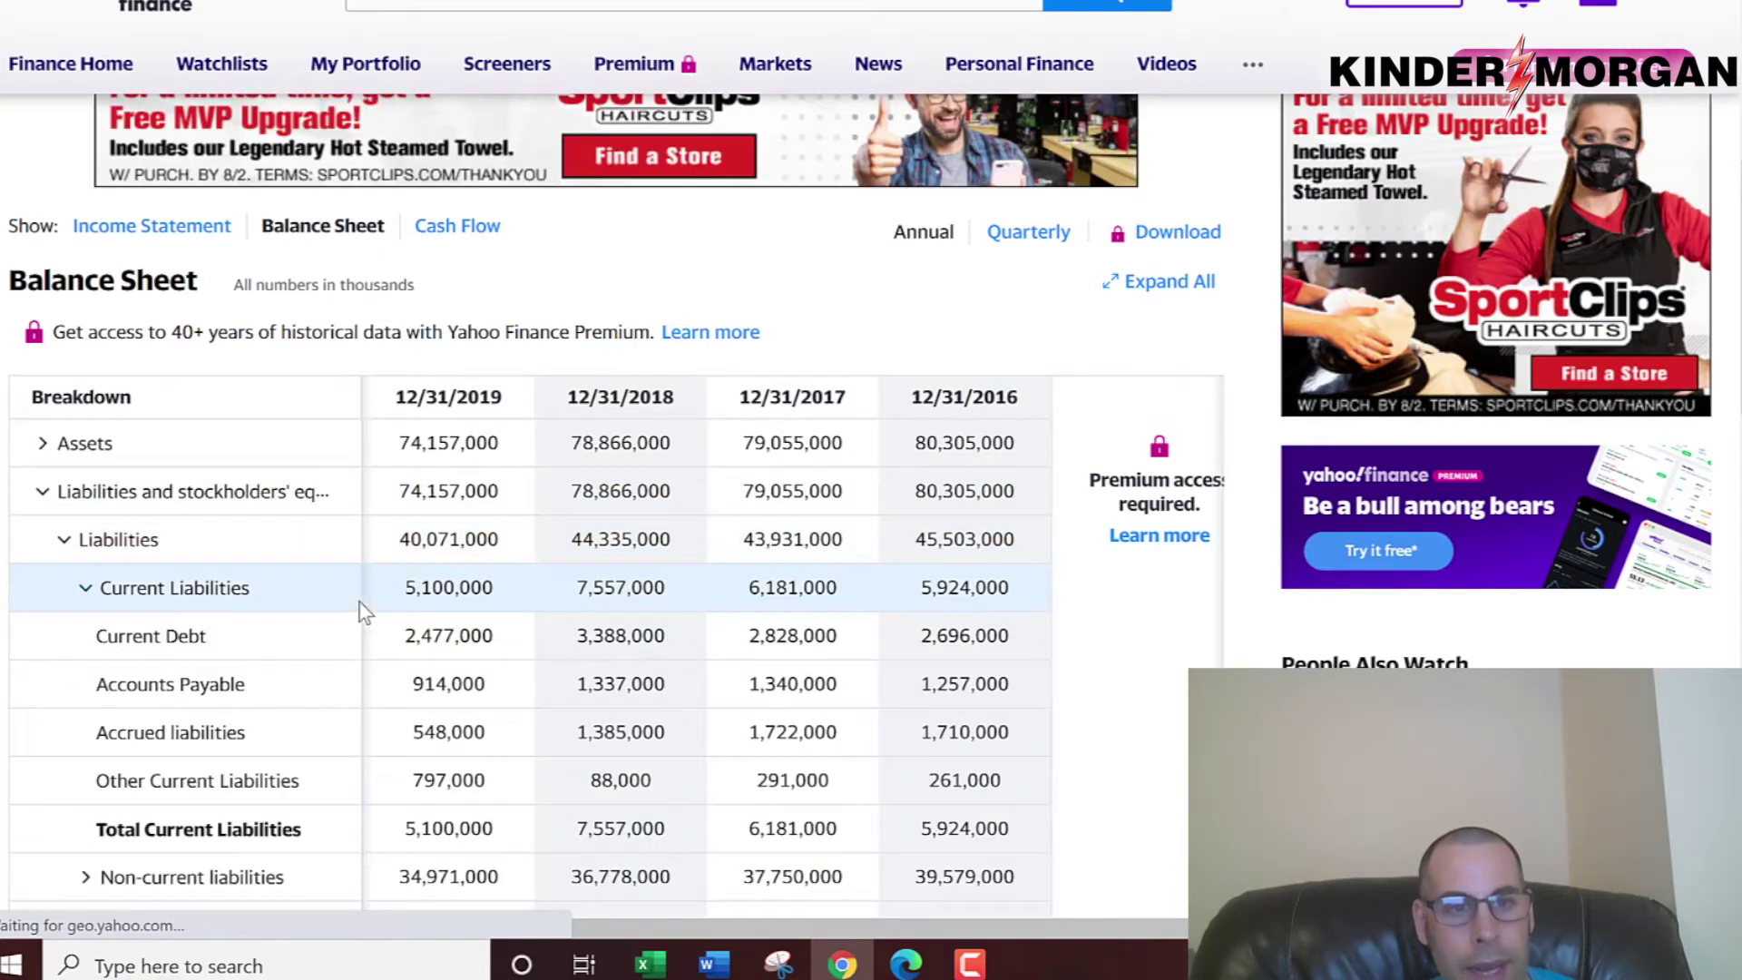
{"action": "double_click", "coordinate": [454, 622]}
{"action": "key", "text": "ctrl+c"}
{"action": "key", "text": "alt+Tab"}
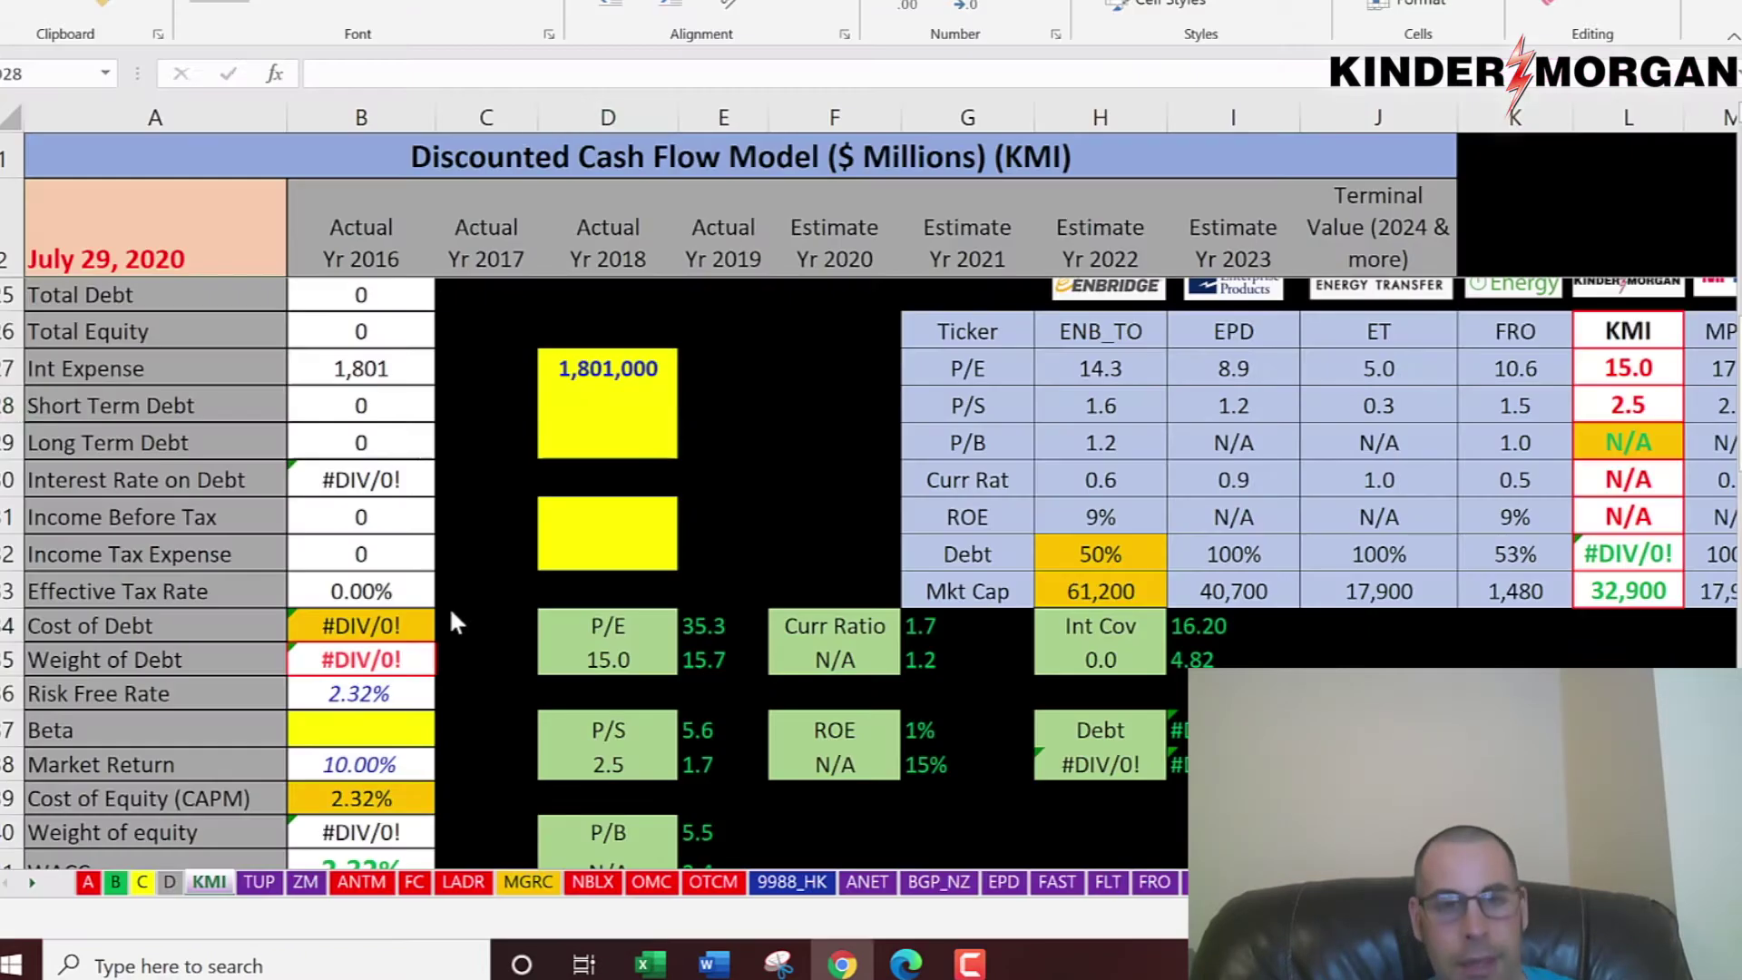
{"action": "key", "text": "ctrl+v"}
{"action": "key", "text": "Return"}
- Copy the 2019 long-term debt from the balance sheet into the long-term debt cell
{"action": "key", "text": "alt+Tab"}
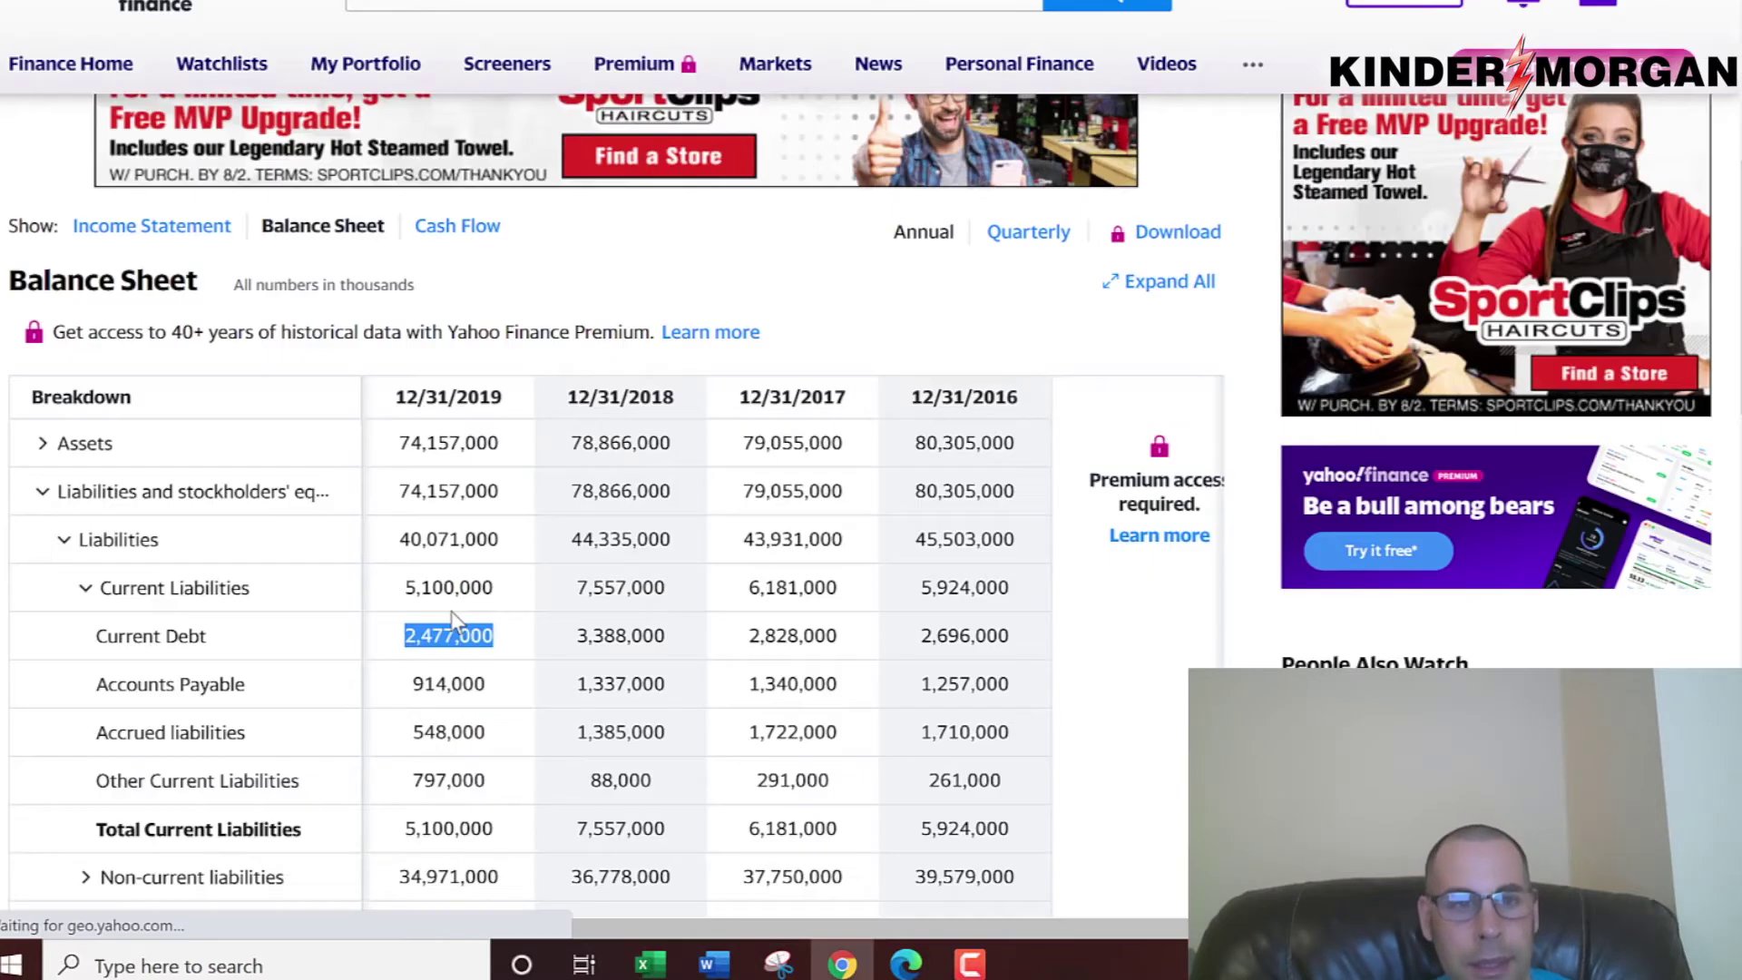
{"action": "scroll", "coordinate": [444, 635], "scroll_direction": "down", "scroll_amount": 3}
{"action": "double_click", "coordinate": [444, 637]}
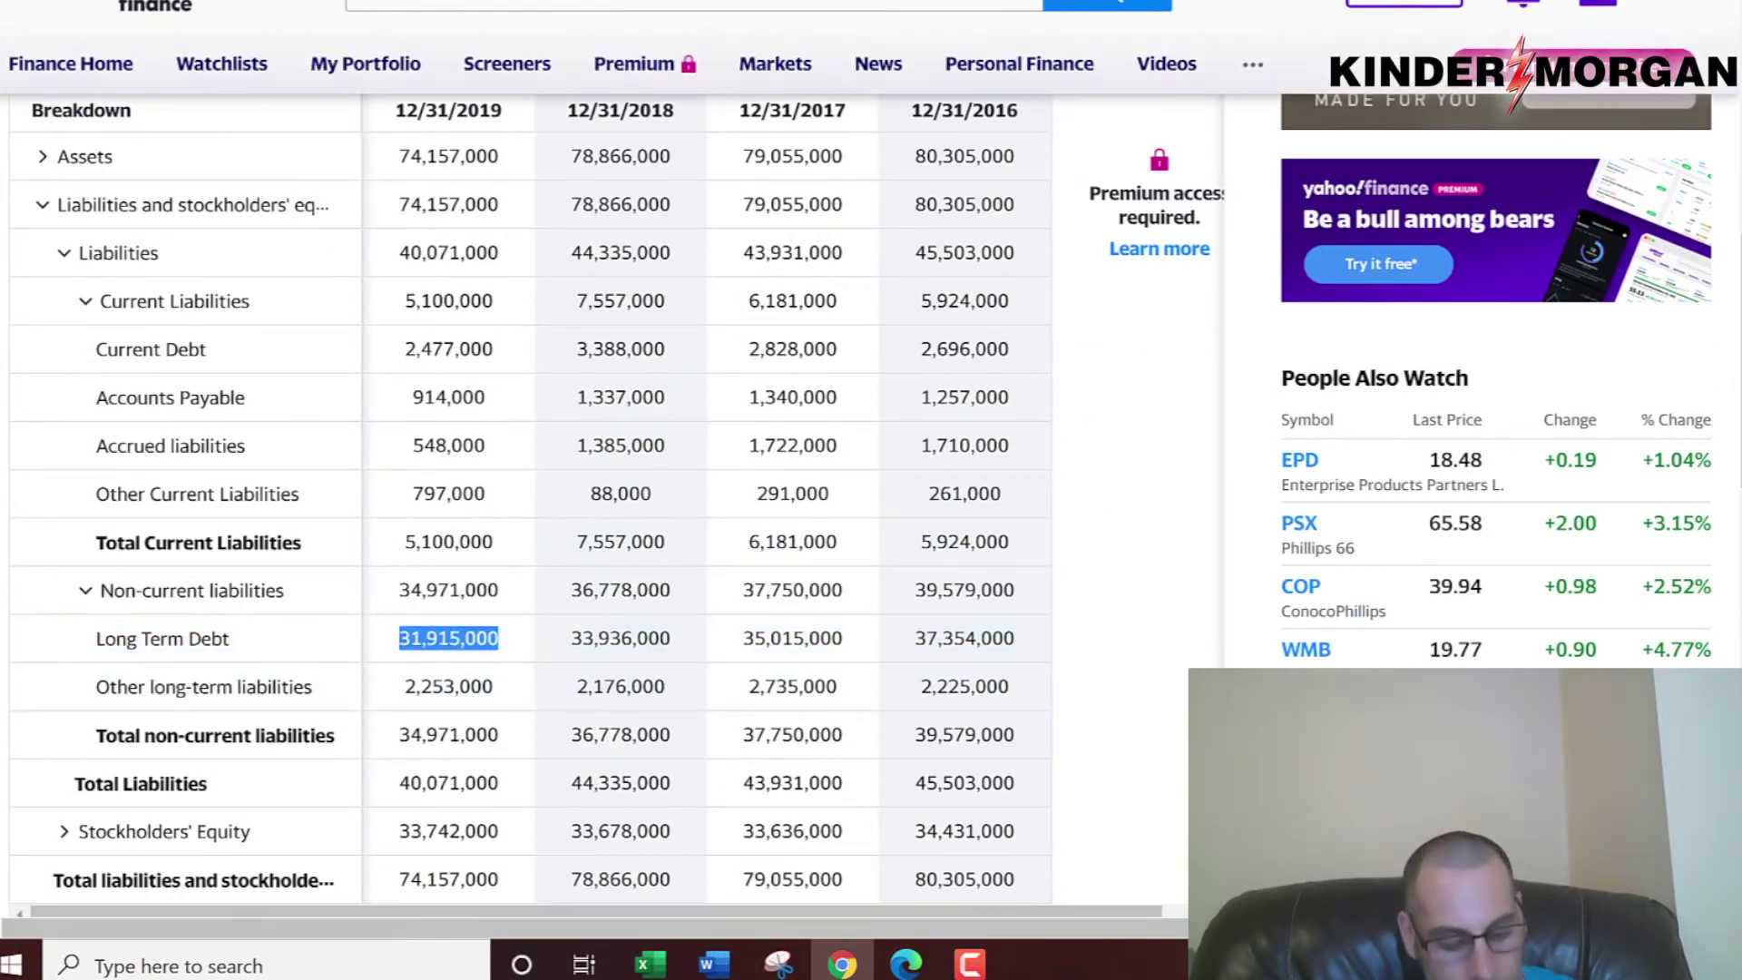
{"action": "key", "text": "ctrl+c"}
{"action": "key", "text": "alt+Tab"}
{"action": "key", "text": "ctrl+v"}
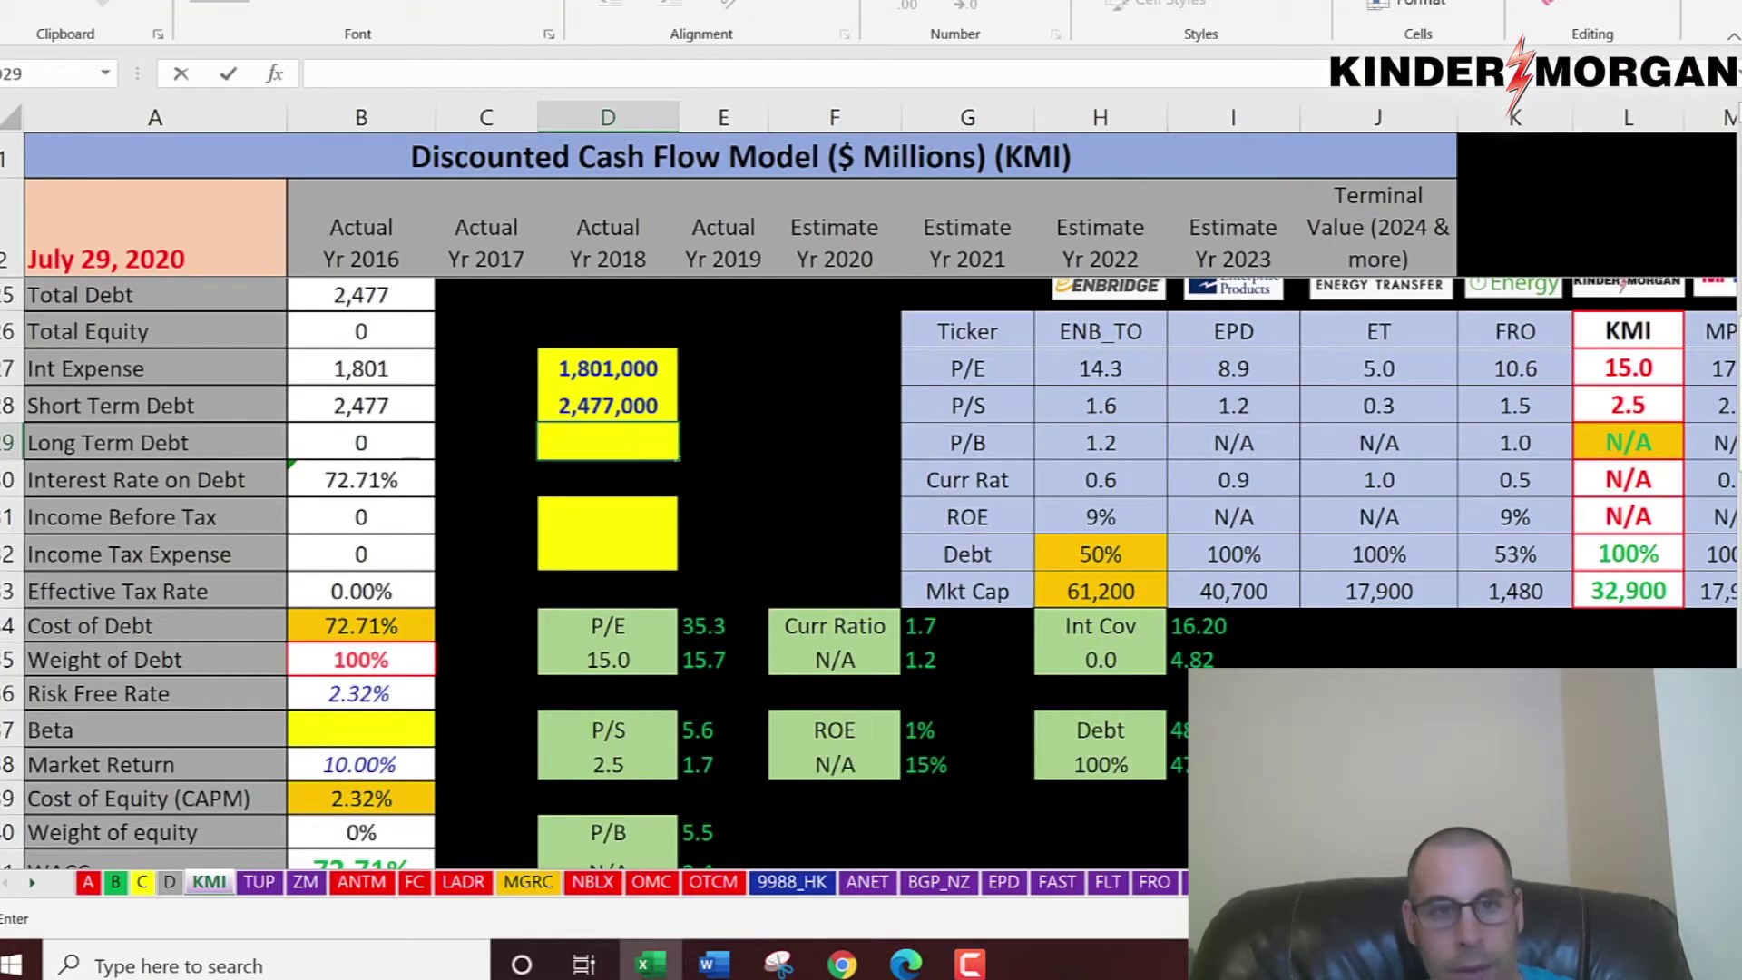
{"action": "key", "text": "Return"}
- Check the resulting 5.24% interest rate on debt formula
{"action": "left_click", "coordinate": [361, 480]}
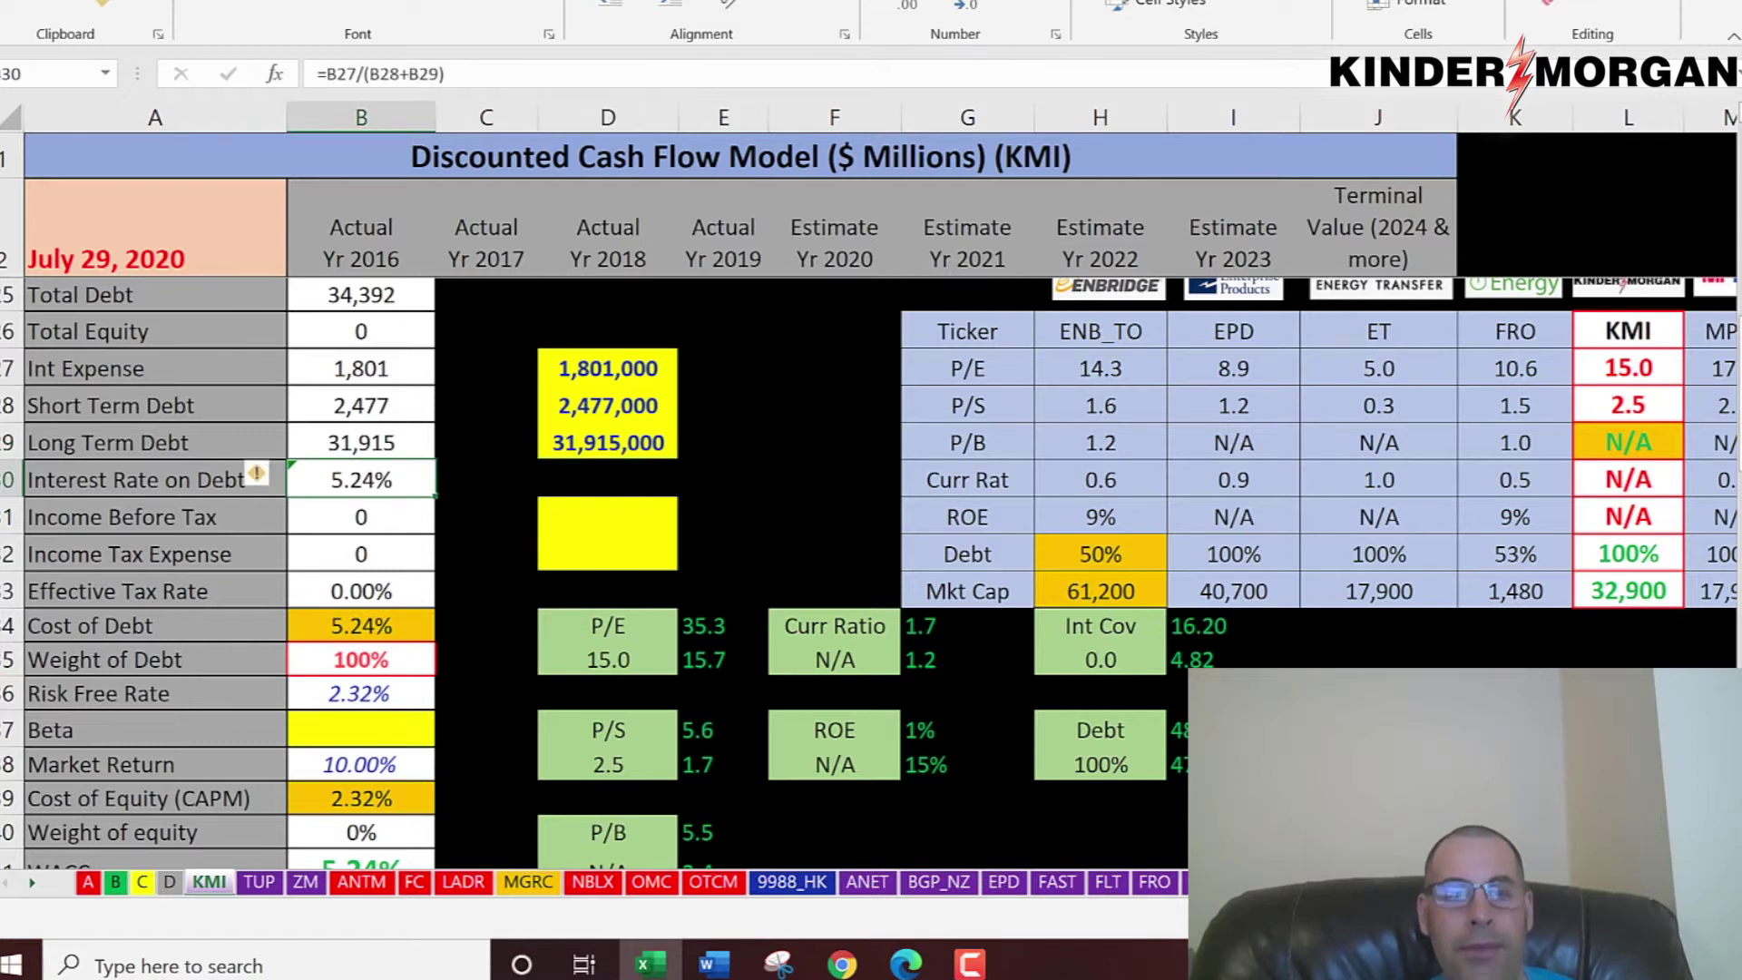
{"action": "key", "text": "Down"}
{"action": "key", "text": "Right"}
{"action": "key", "text": "Right"}
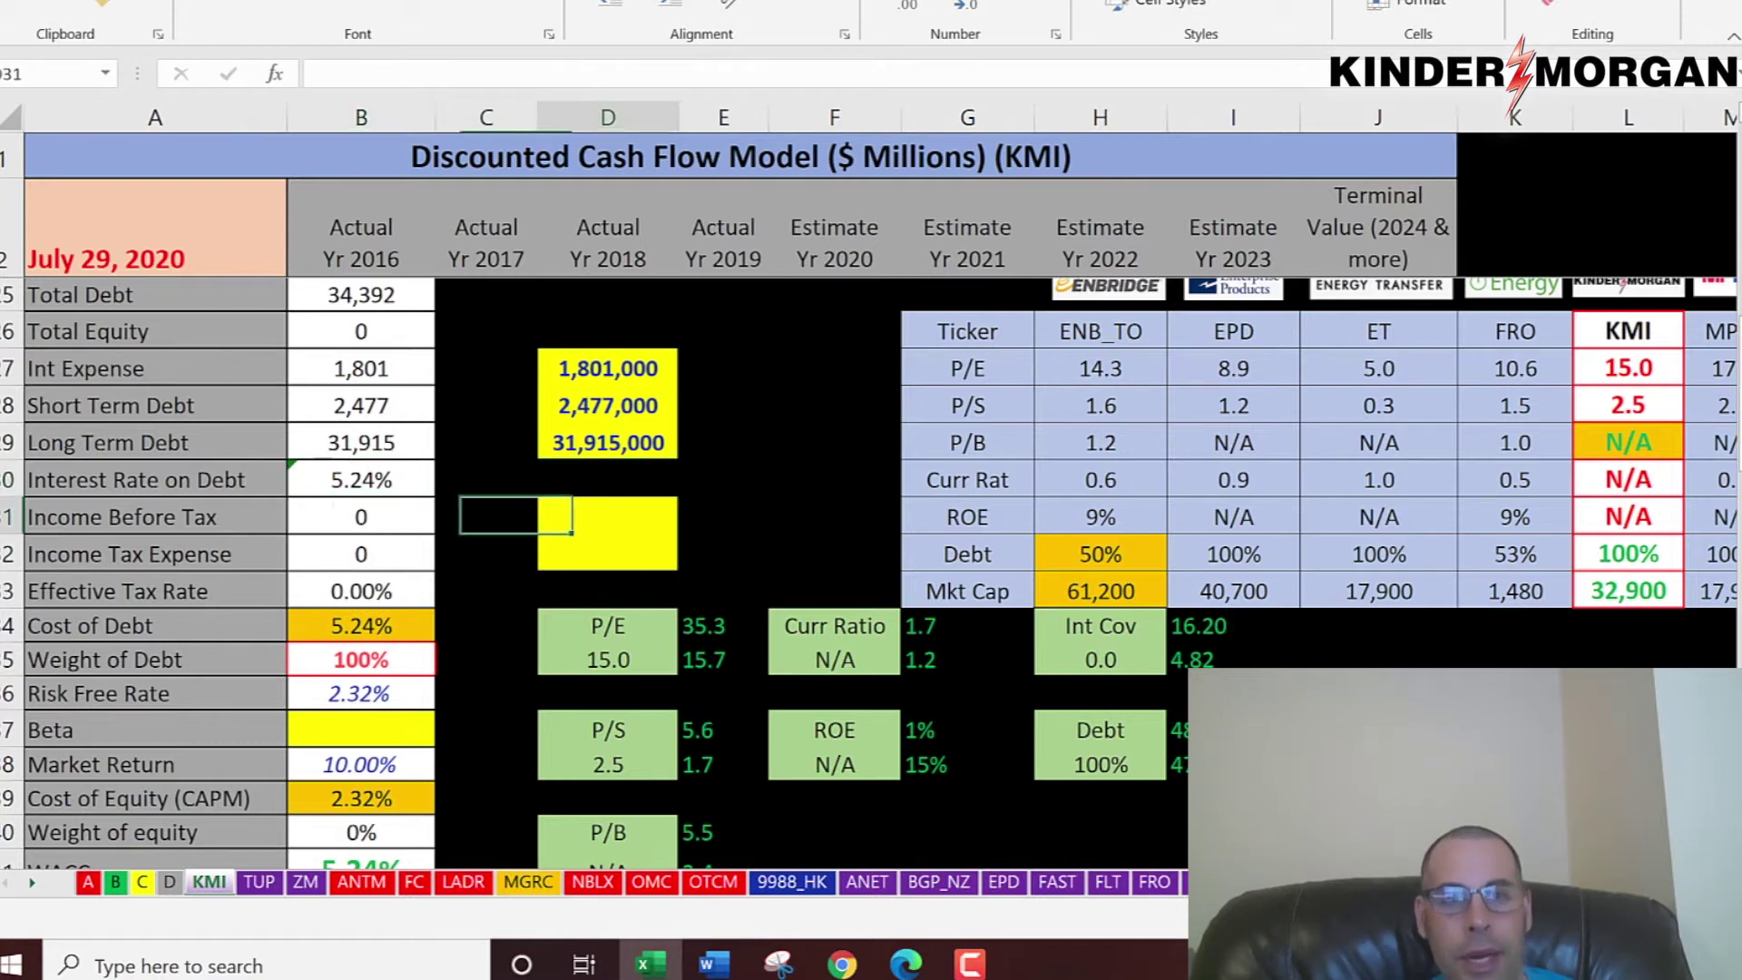
{"action": "key", "text": "alt+Tab"}
{"action": "scroll", "coordinate": [32, 118], "scroll_direction": "up", "scroll_amount": 3}
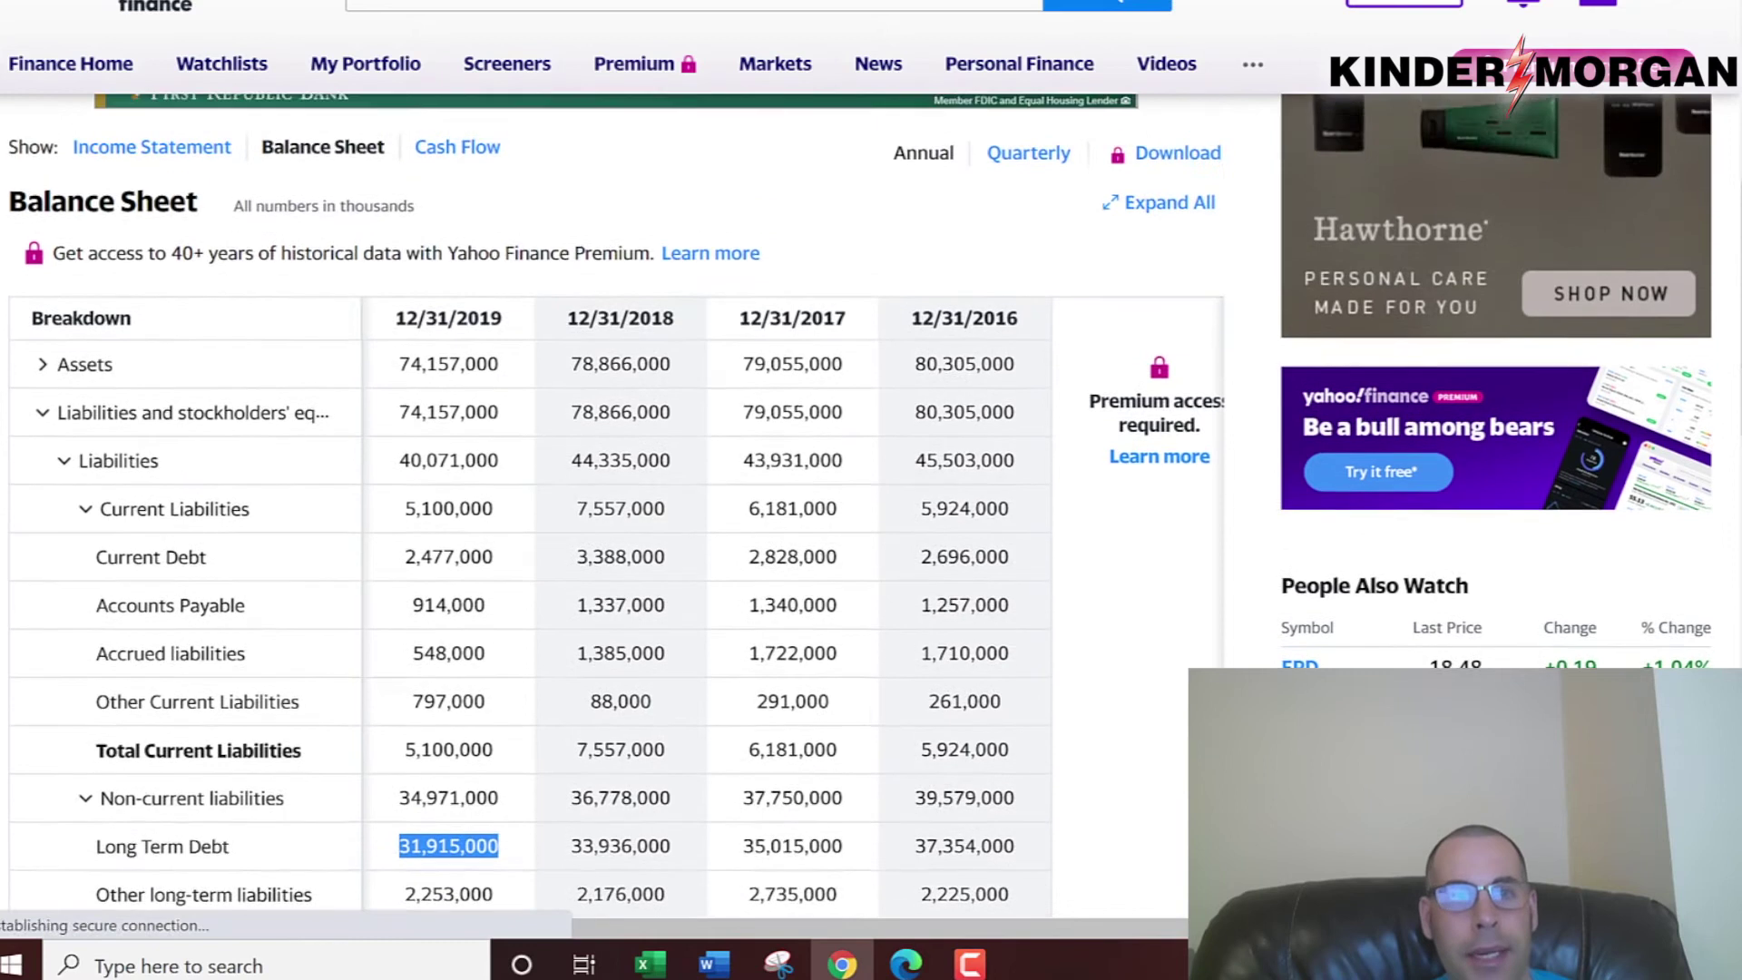
- Enter the 2019 income before tax of 3,165,000 into D31
{"action": "left_click", "coordinate": [114, 201]}
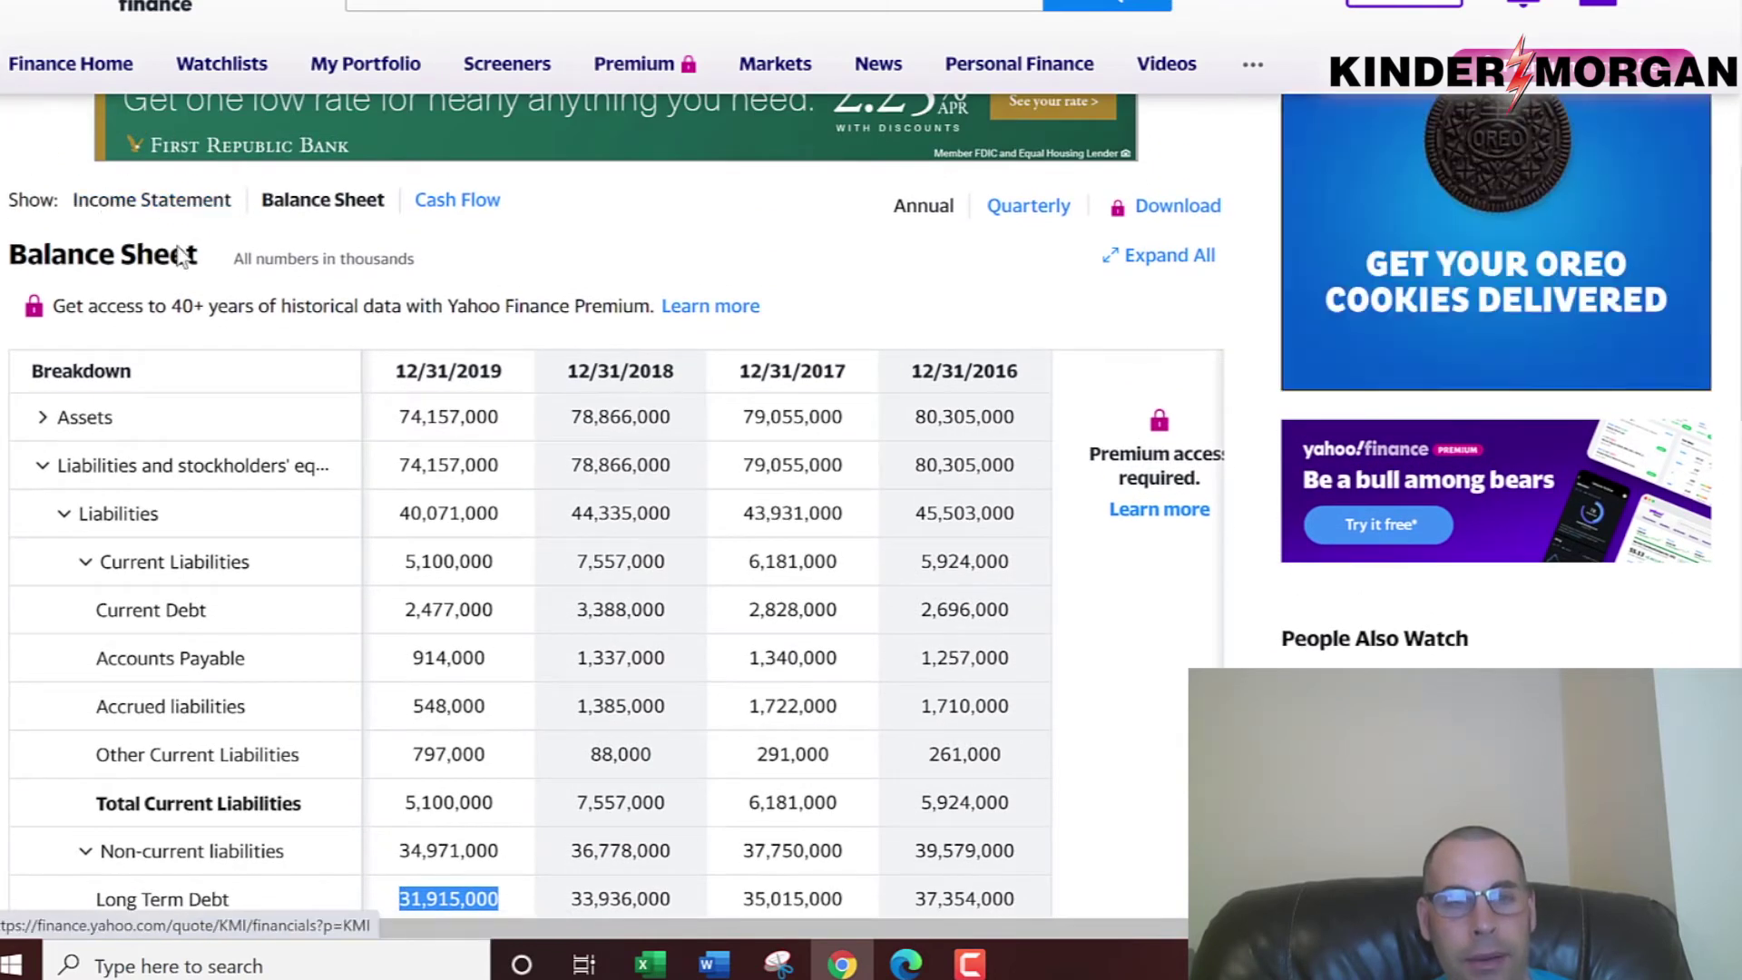
{"action": "scroll", "coordinate": [580, 424], "scroll_direction": "down", "scroll_amount": 5}
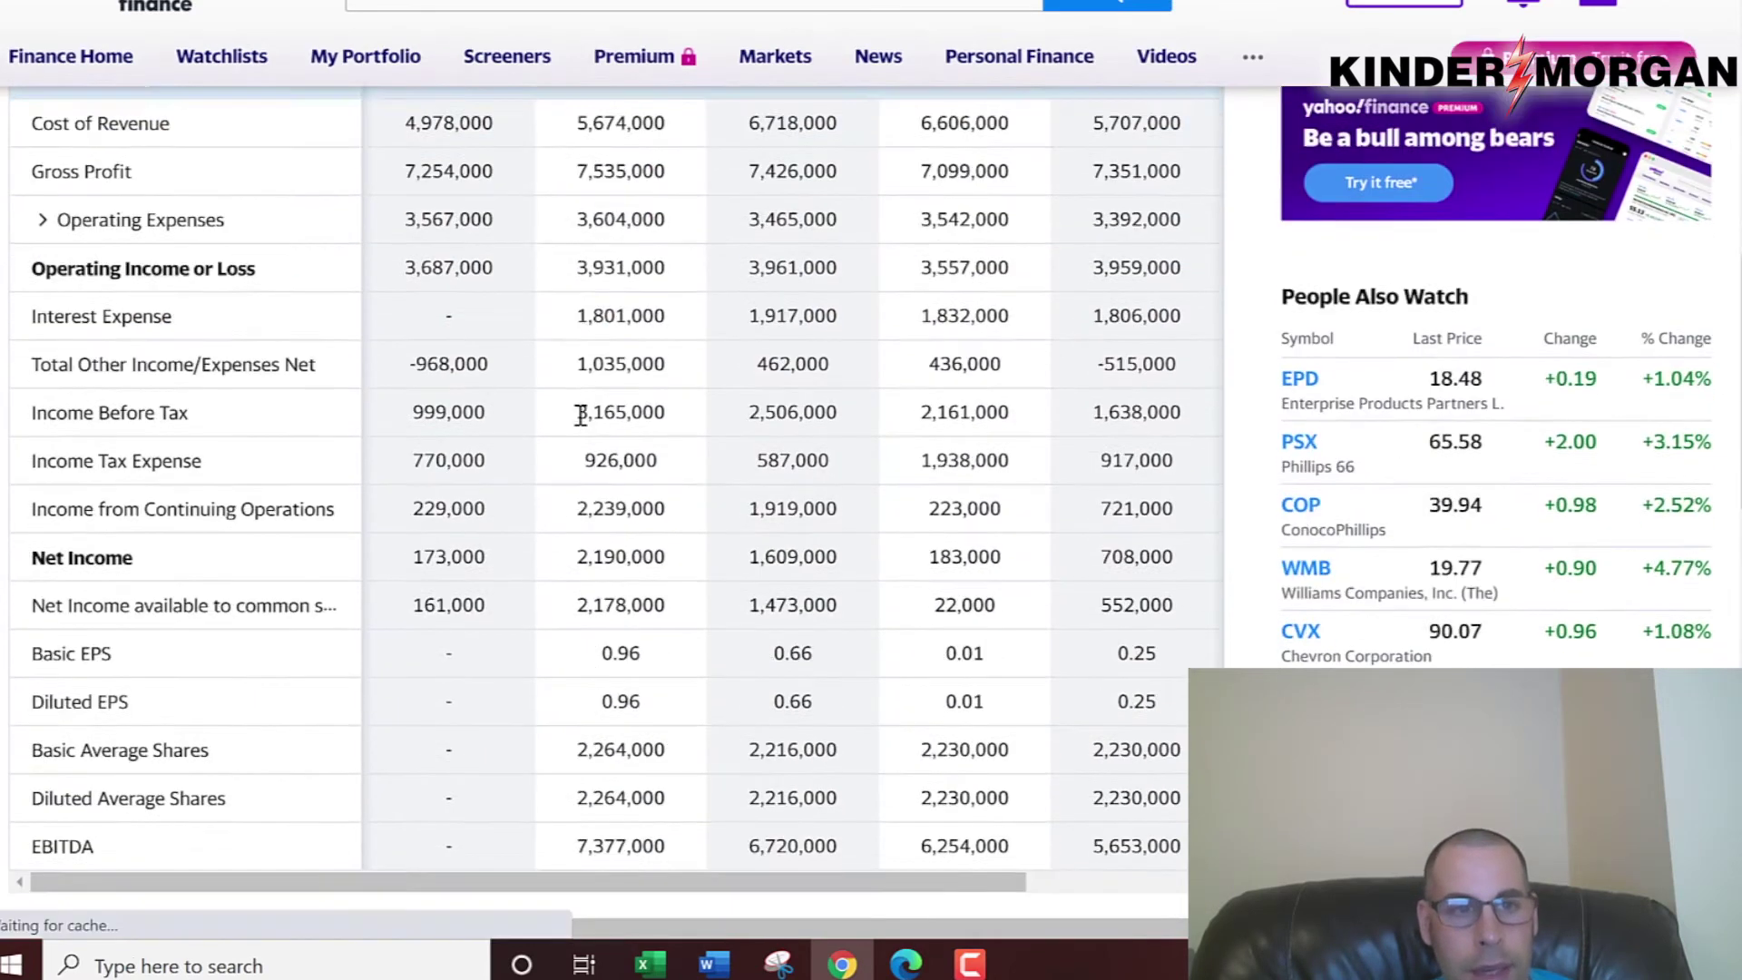
{"action": "double_click", "coordinate": [622, 363]}
{"action": "key", "text": "ctrl+c"}
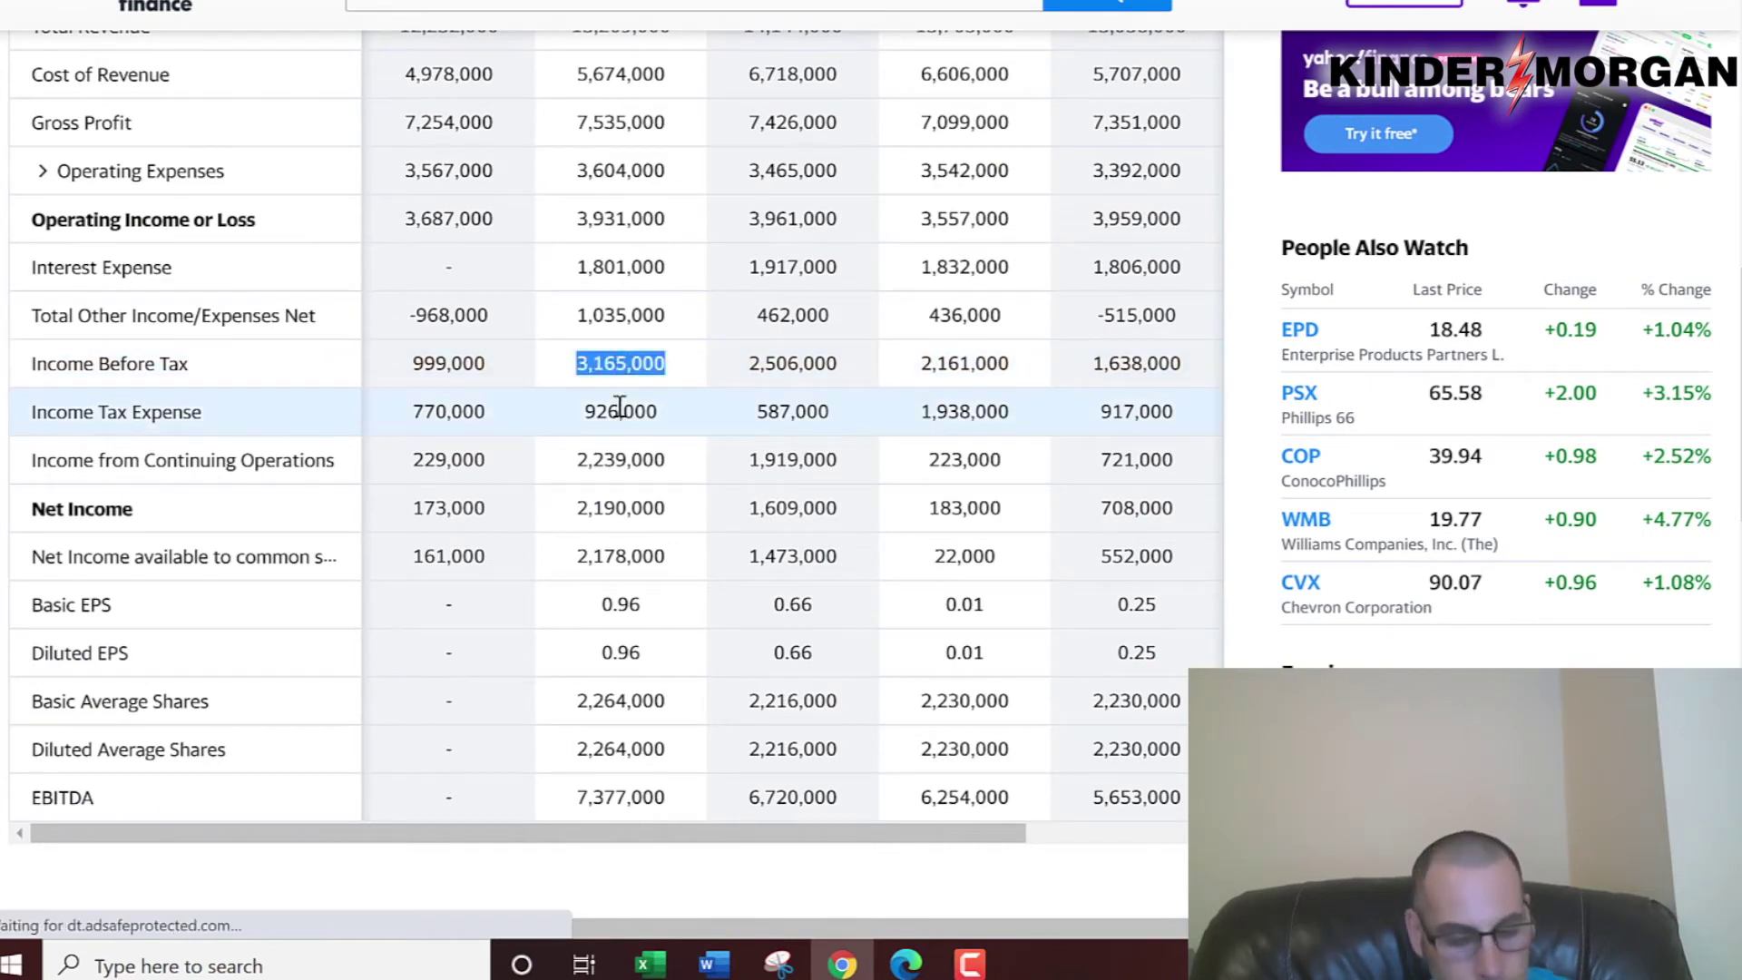
{"action": "key", "text": "alt+Tab"}
{"action": "key", "text": "ctrl+v"}
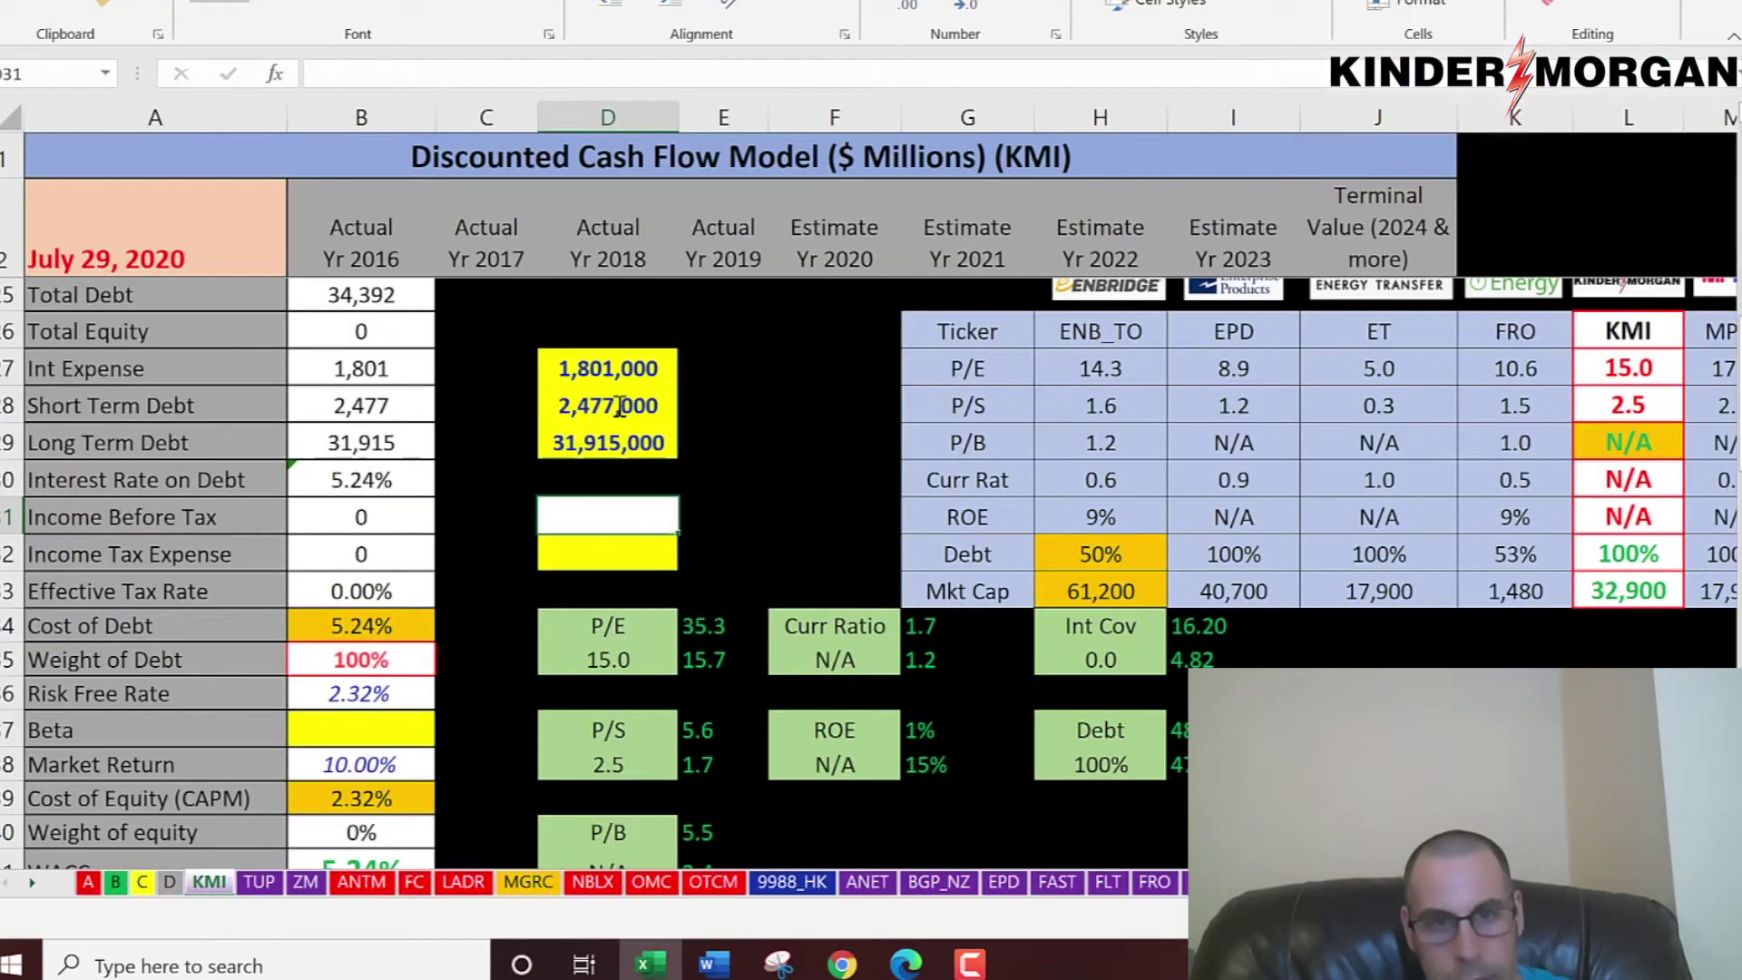
{"action": "key", "text": "Return"}
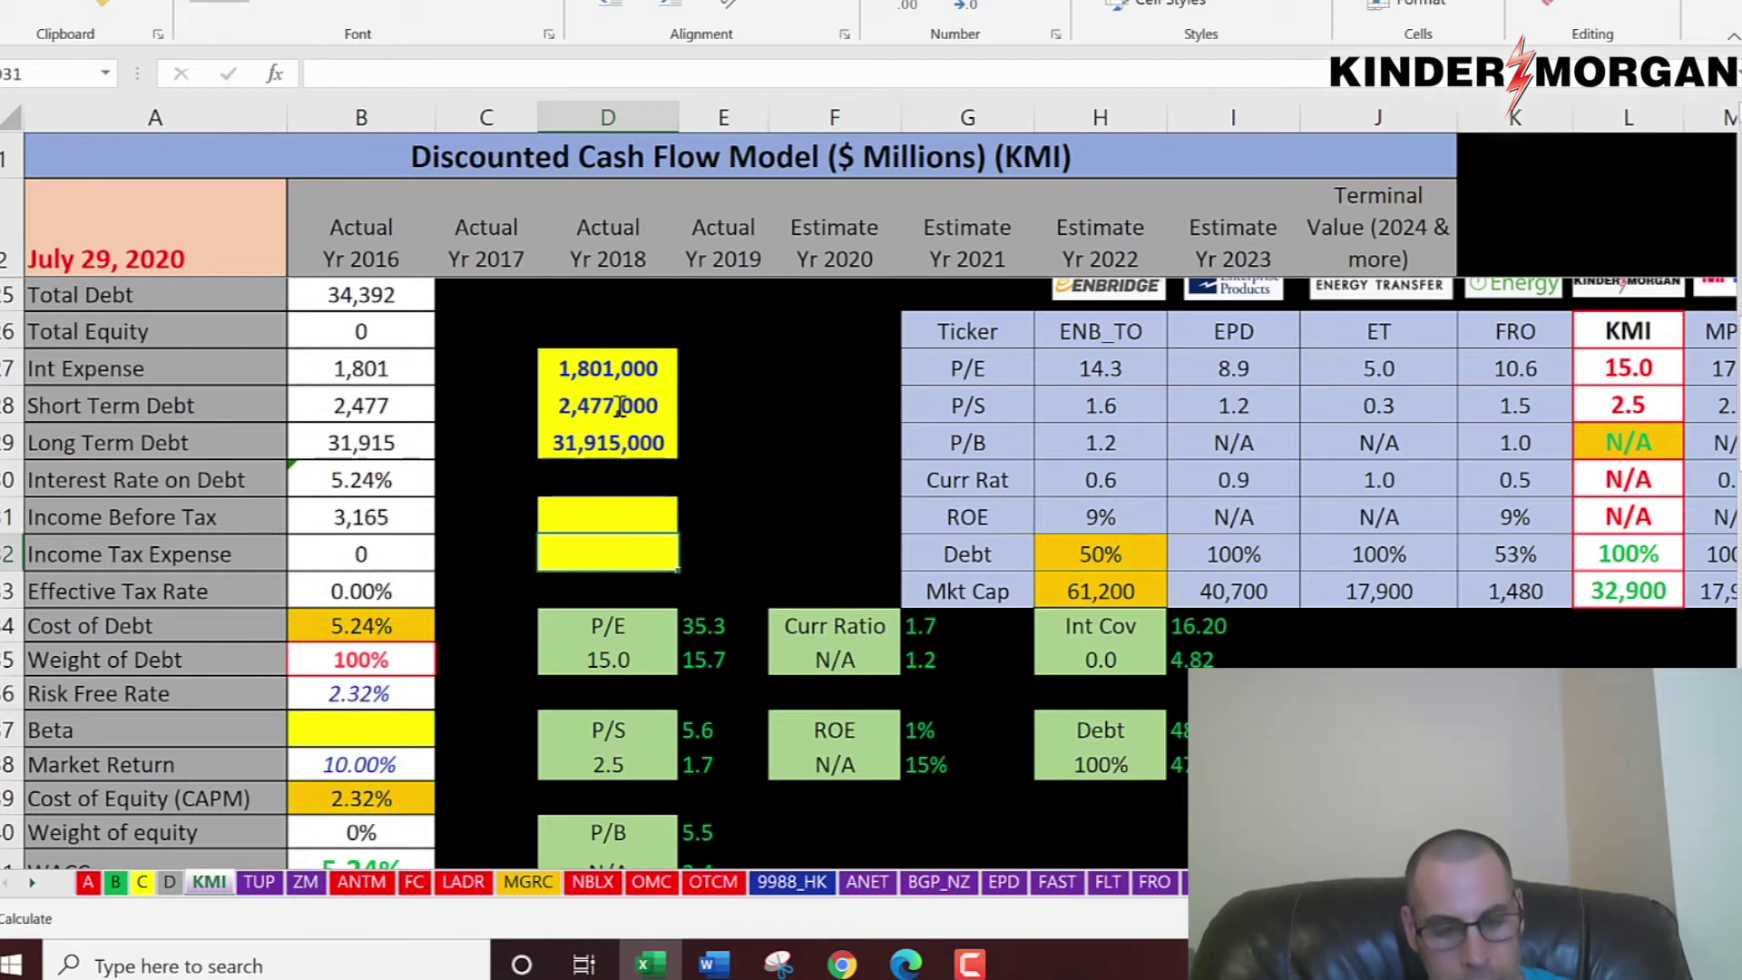
{"action": "key", "text": "Up"}
{"action": "type", "text": "3,165,000"}
- Paste the 2019 income tax expense into D32, yielding 29.26% tax rate and 3.70% cost of debt
{"action": "key", "text": "alt+Tab"}
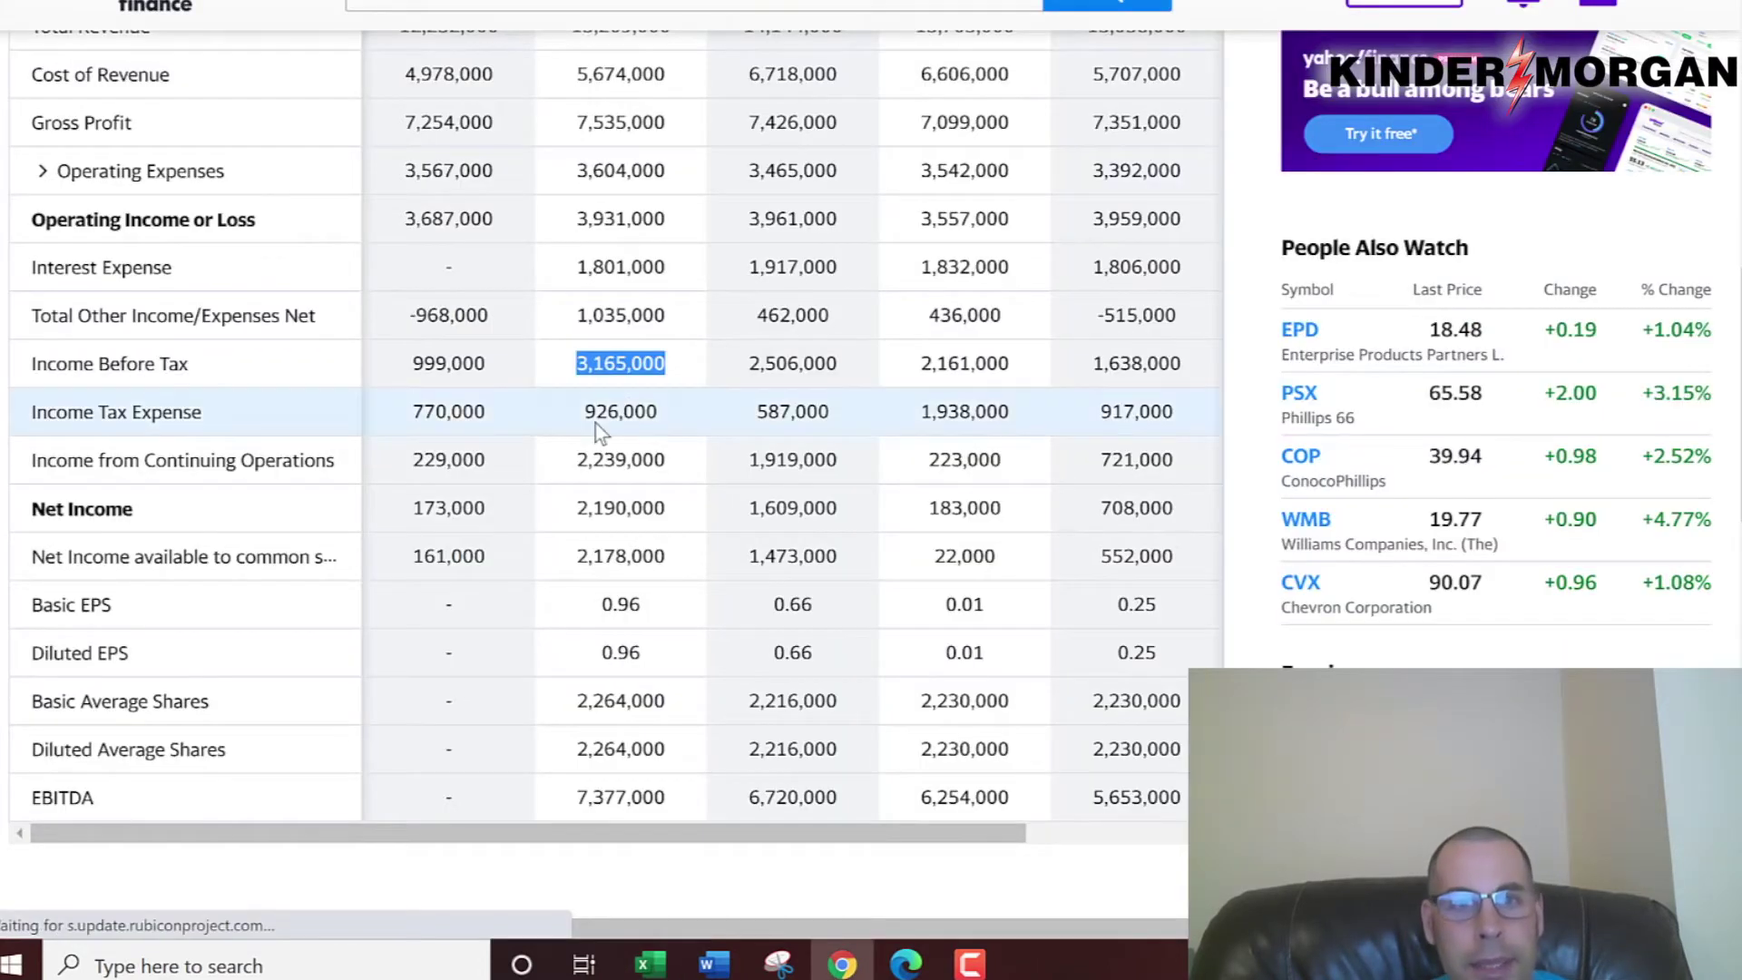
{"action": "double_click", "coordinate": [606, 413]}
{"action": "key", "text": "ctrl+c"}
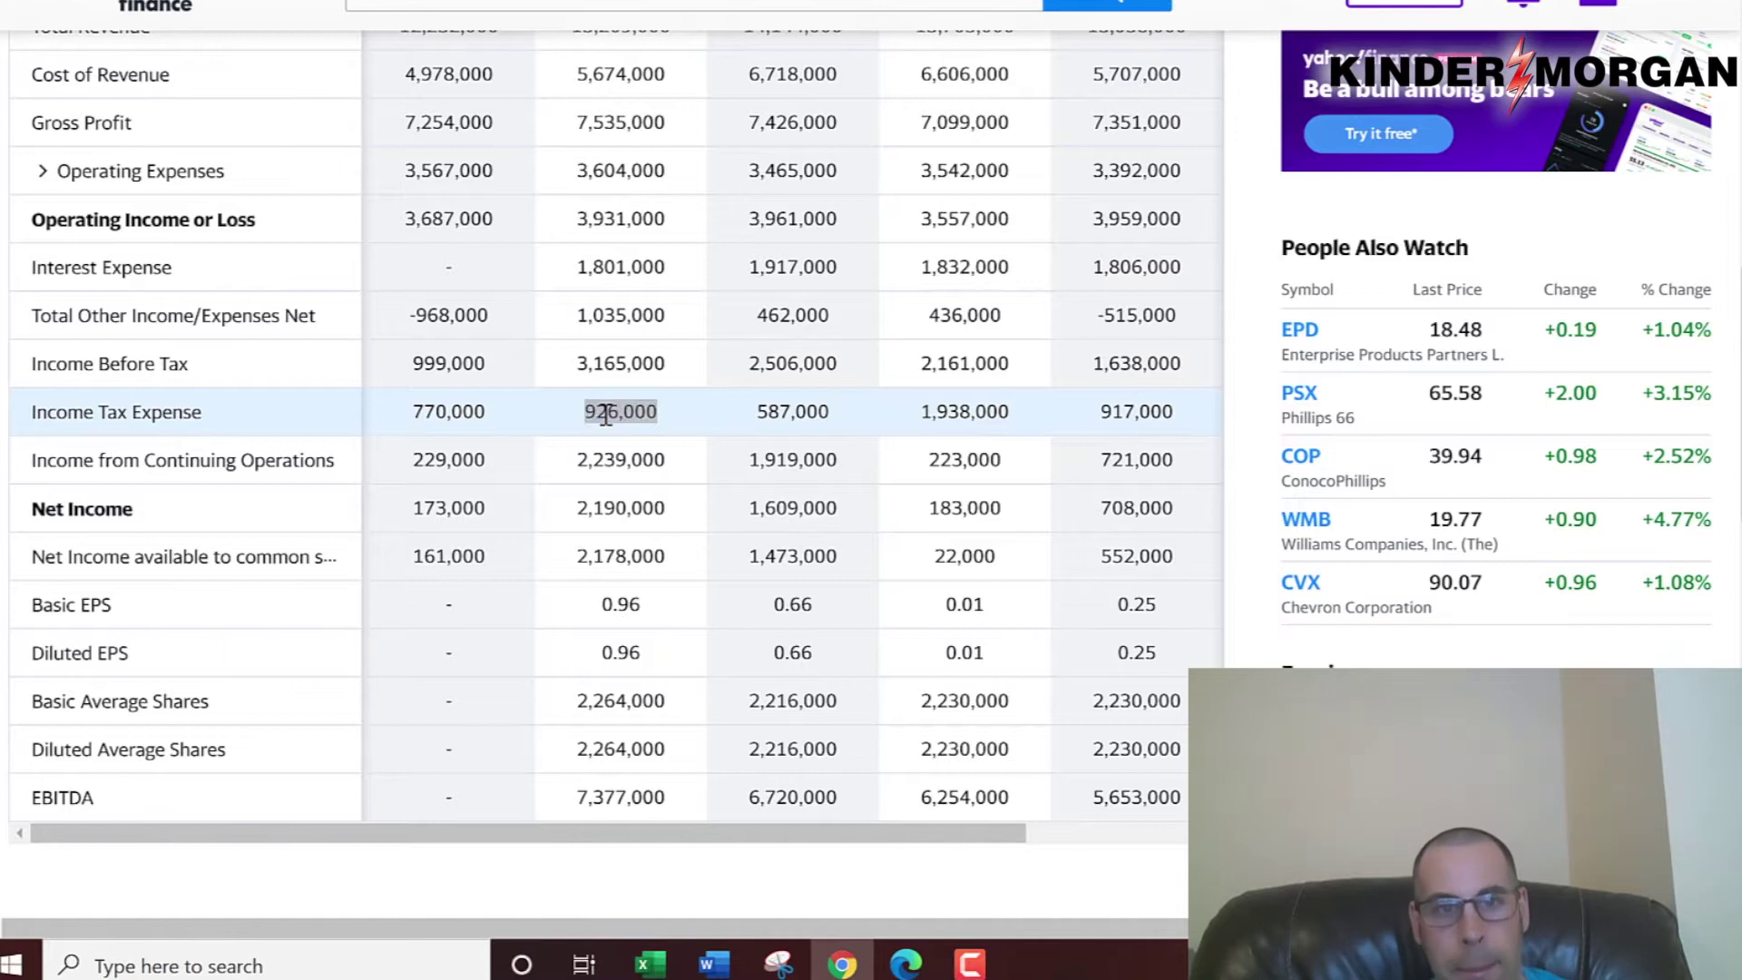
{"action": "key", "text": "alt+Tab"}
{"action": "key", "text": "BackSpace"}
{"action": "key", "text": "ctrl+v"}
{"action": "key", "text": "Return"}
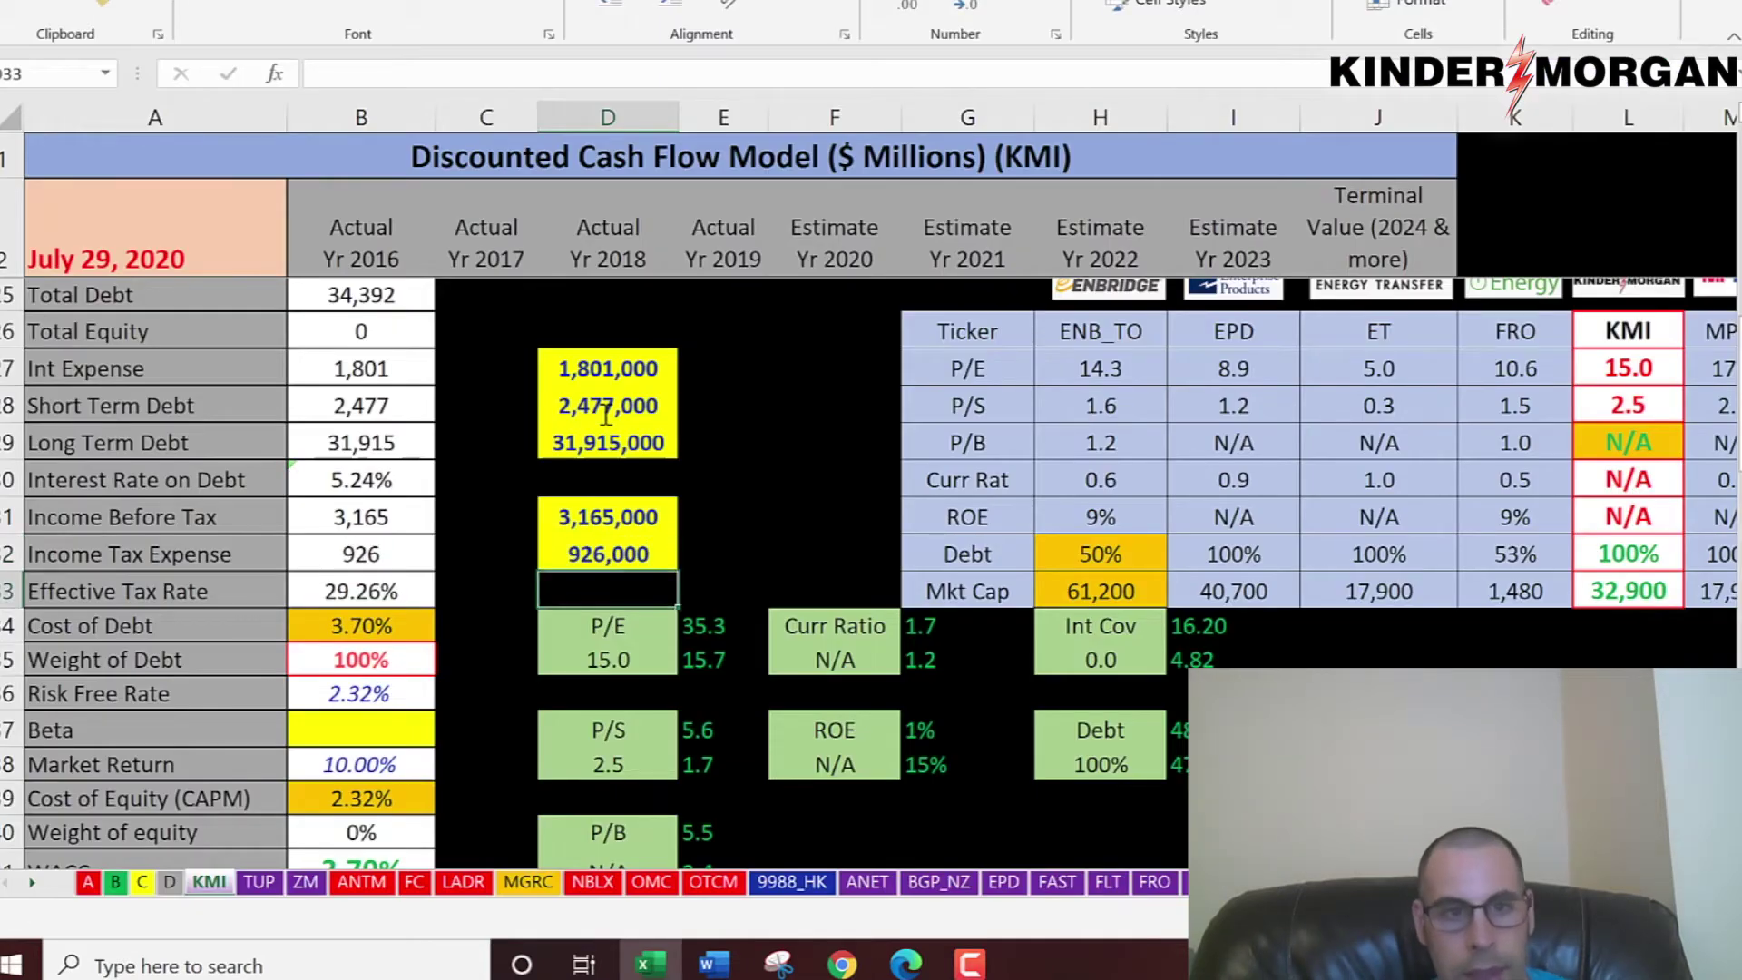
{"action": "key", "text": "Left"}
{"action": "key", "text": "Left"}
{"action": "key", "text": "Down"}
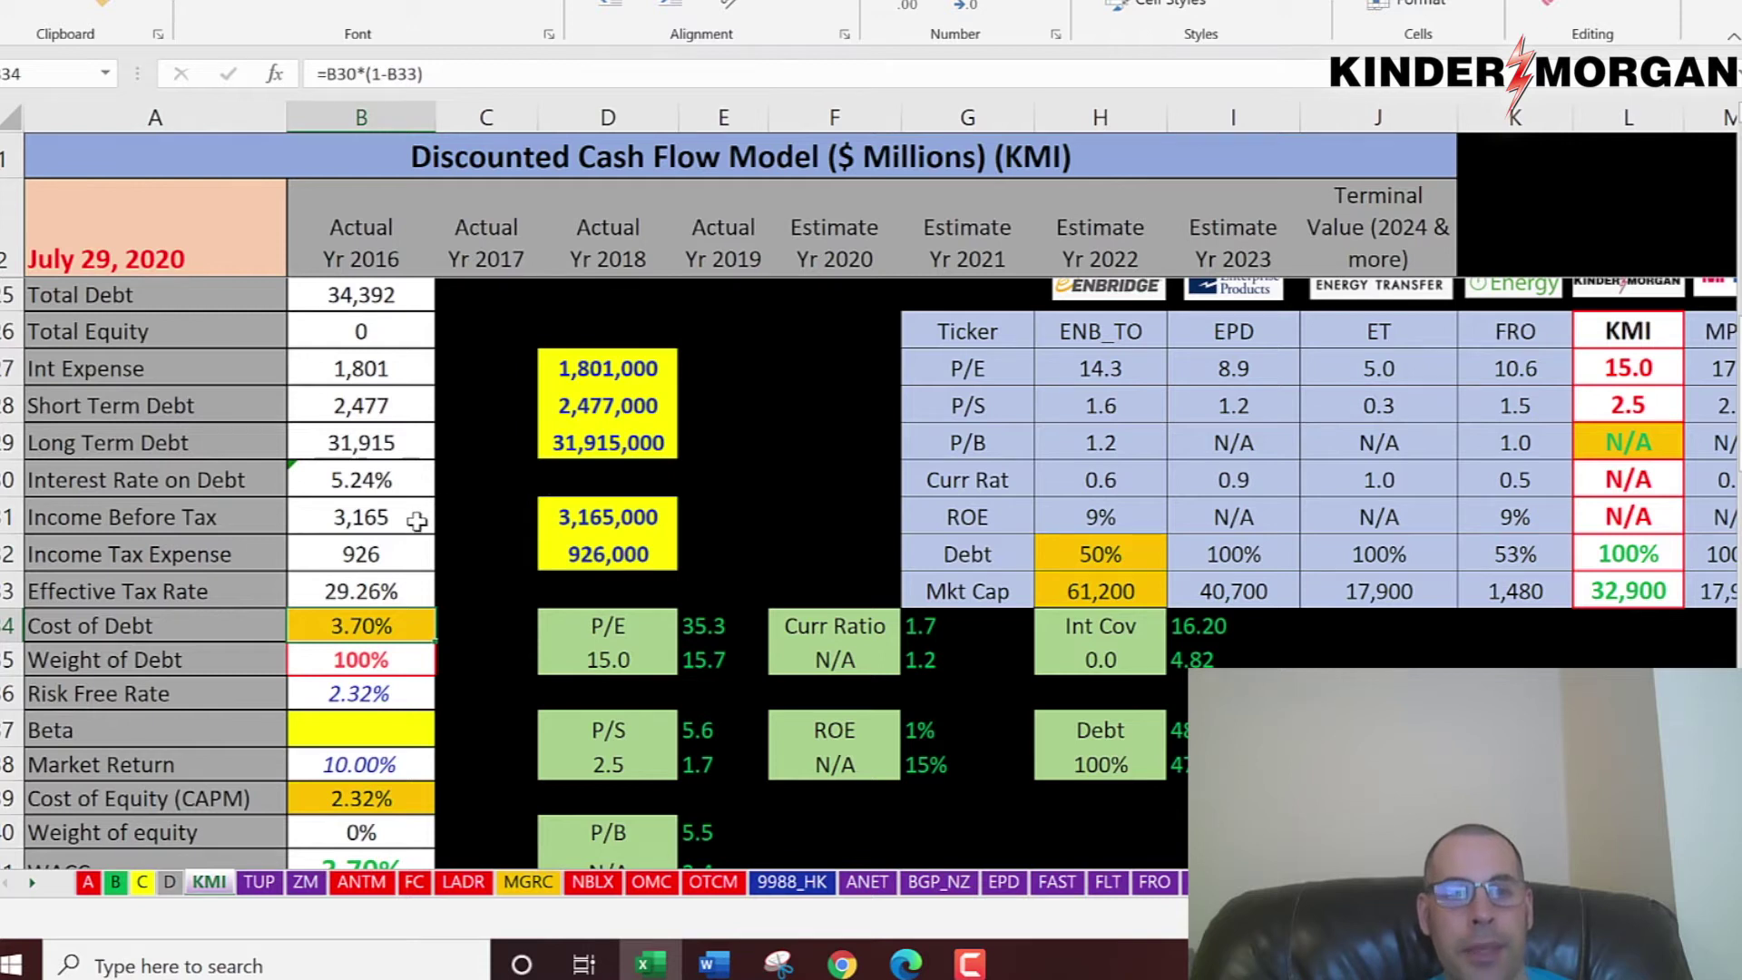
{"action": "scroll", "coordinate": [416, 520], "scroll_direction": "down", "scroll_amount": 2}
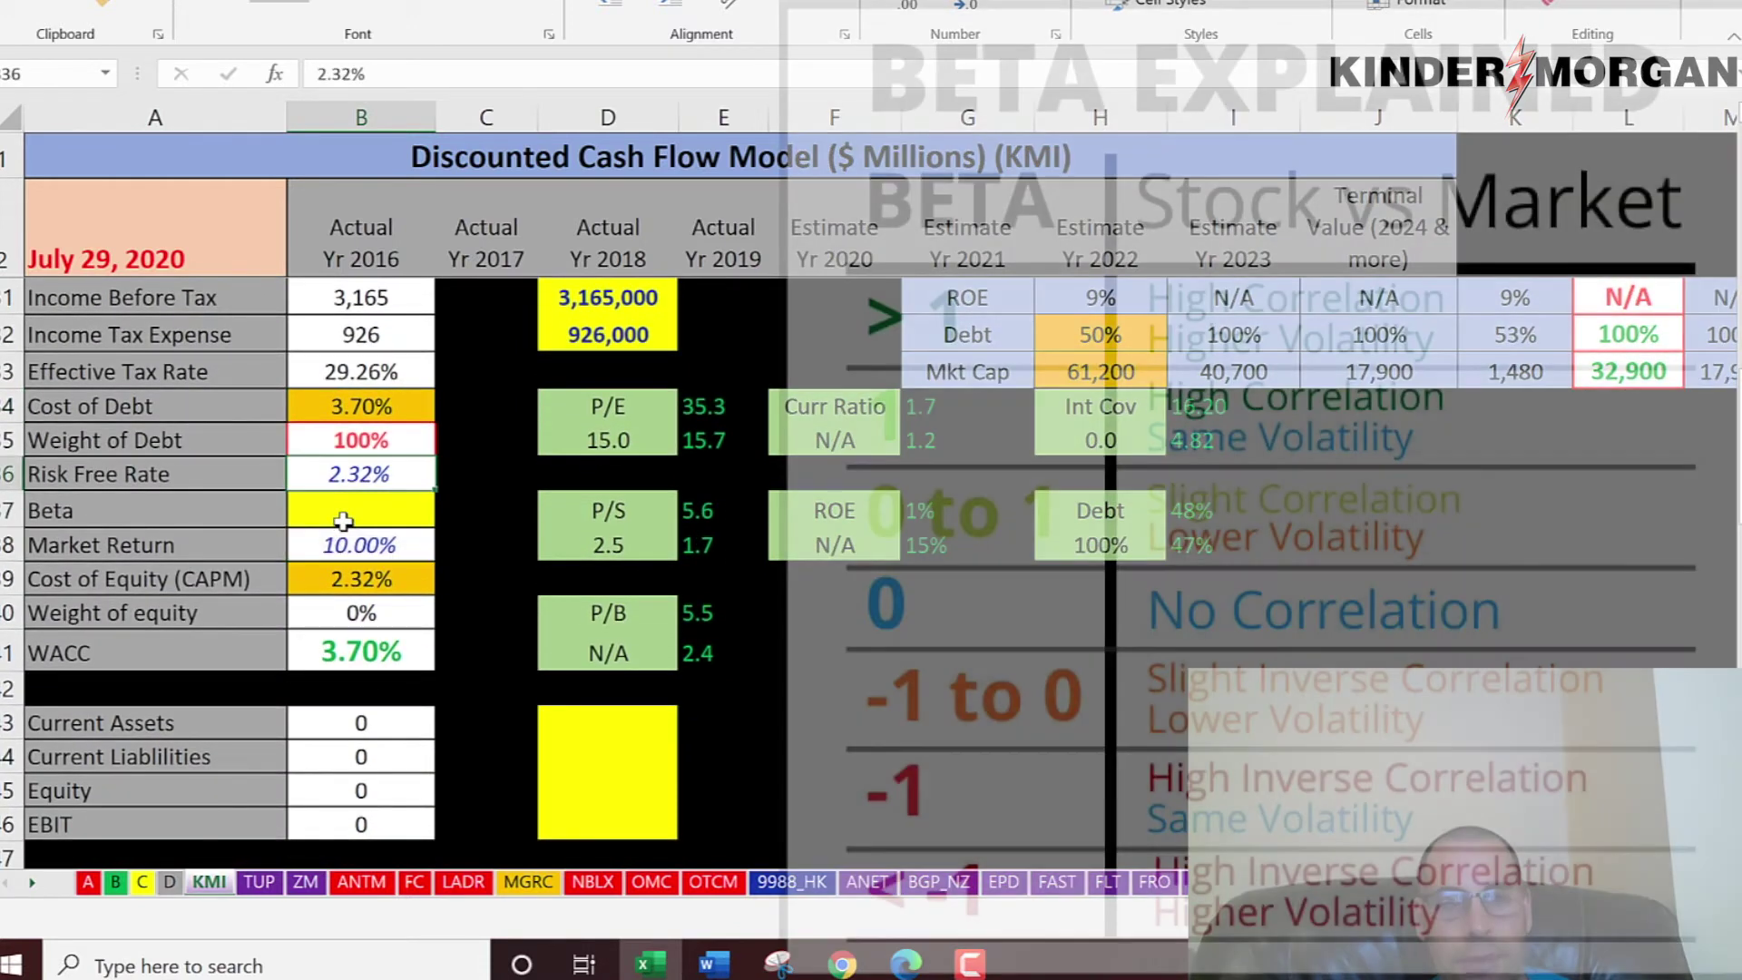
- Paste the 1.01 Beta from the Yahoo Finance summary into B37
{"action": "key", "text": "alt+Tab"}
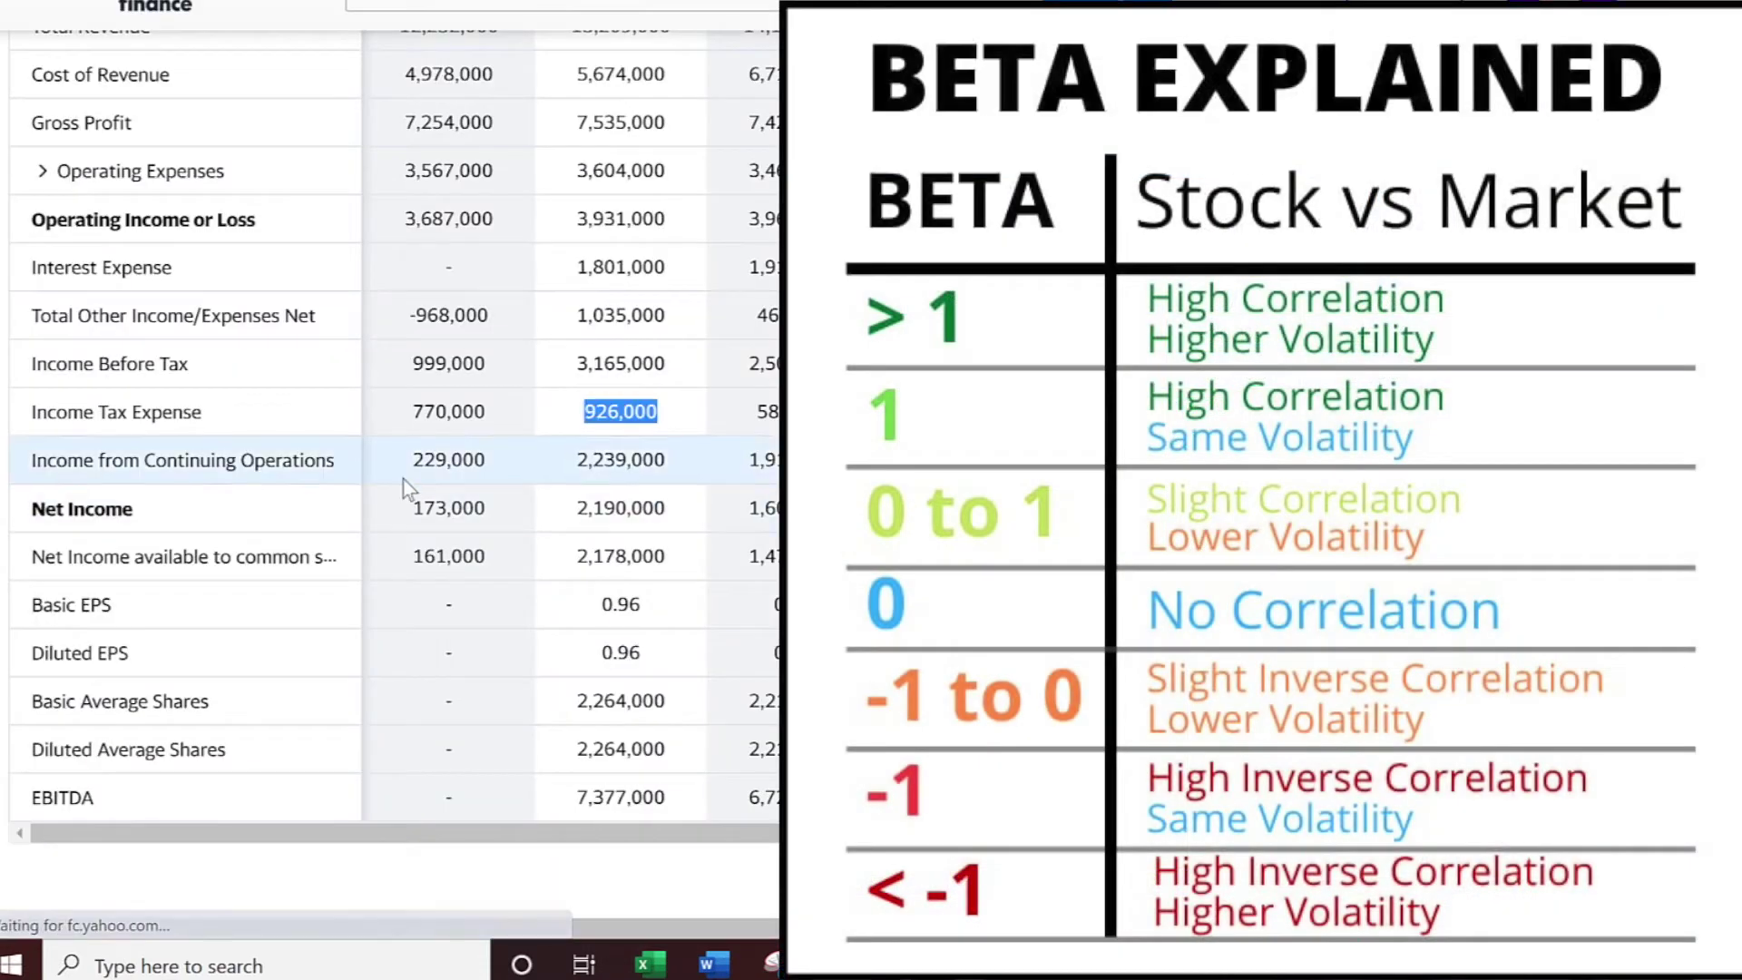
{"action": "scroll", "coordinate": [36, 408], "scroll_direction": "up", "scroll_amount": 7}
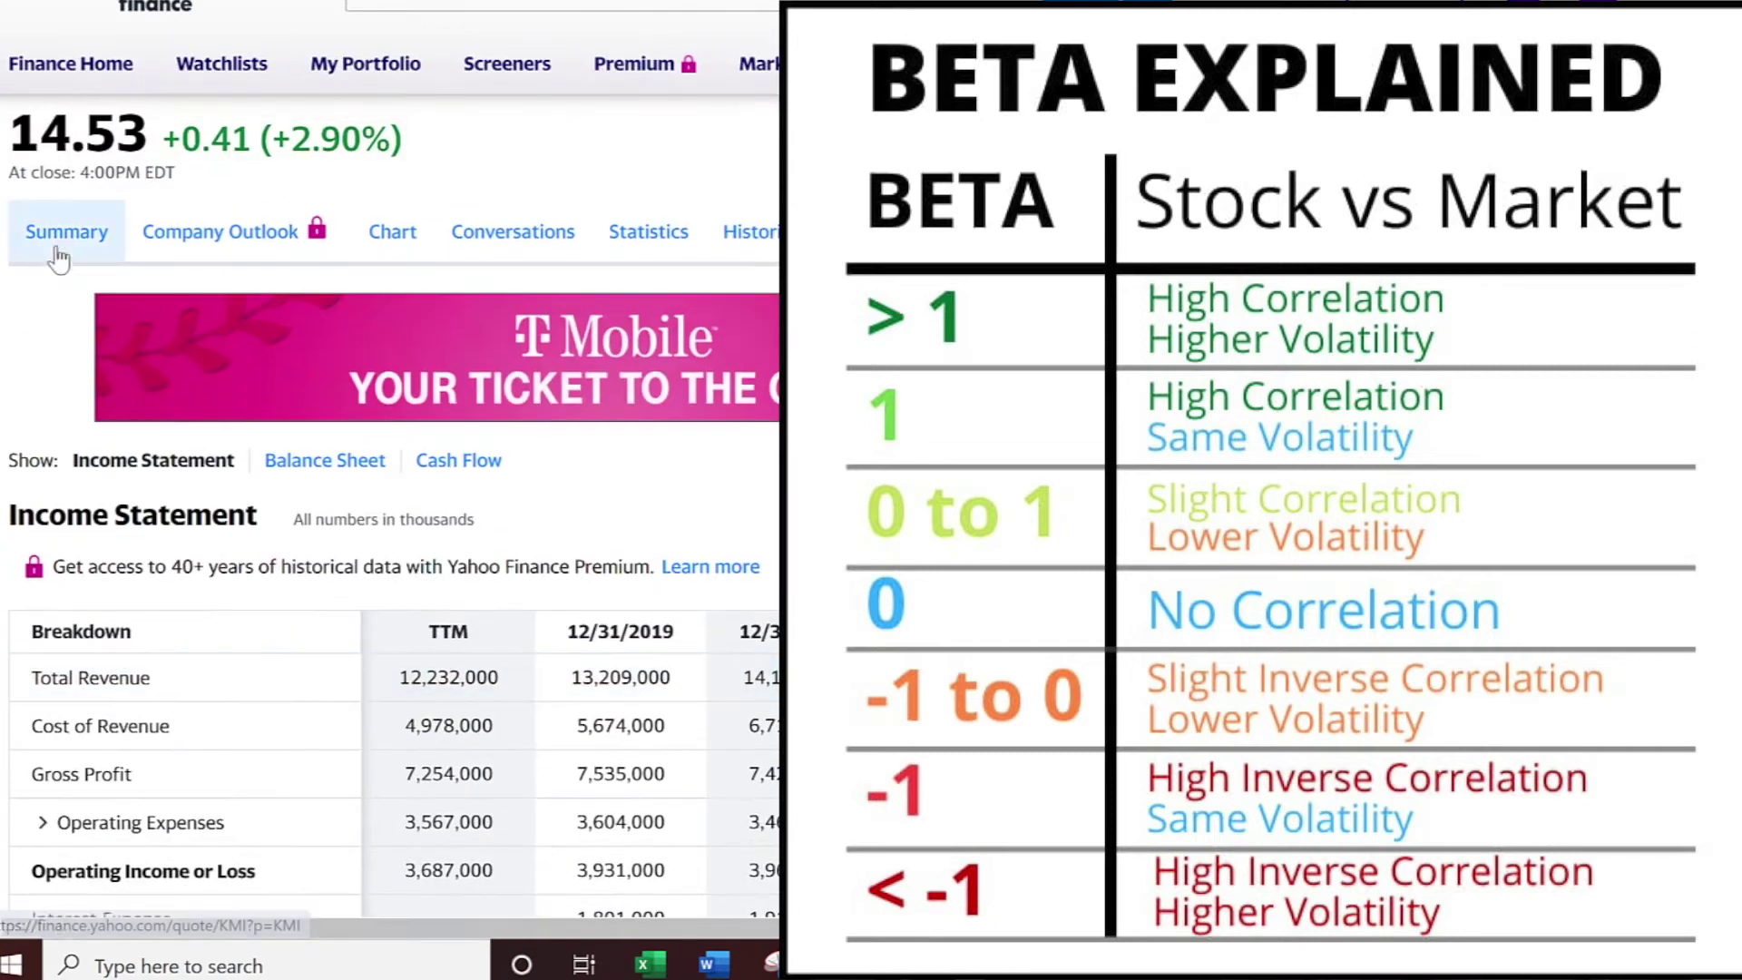
{"action": "key", "text": "alt+Left"}
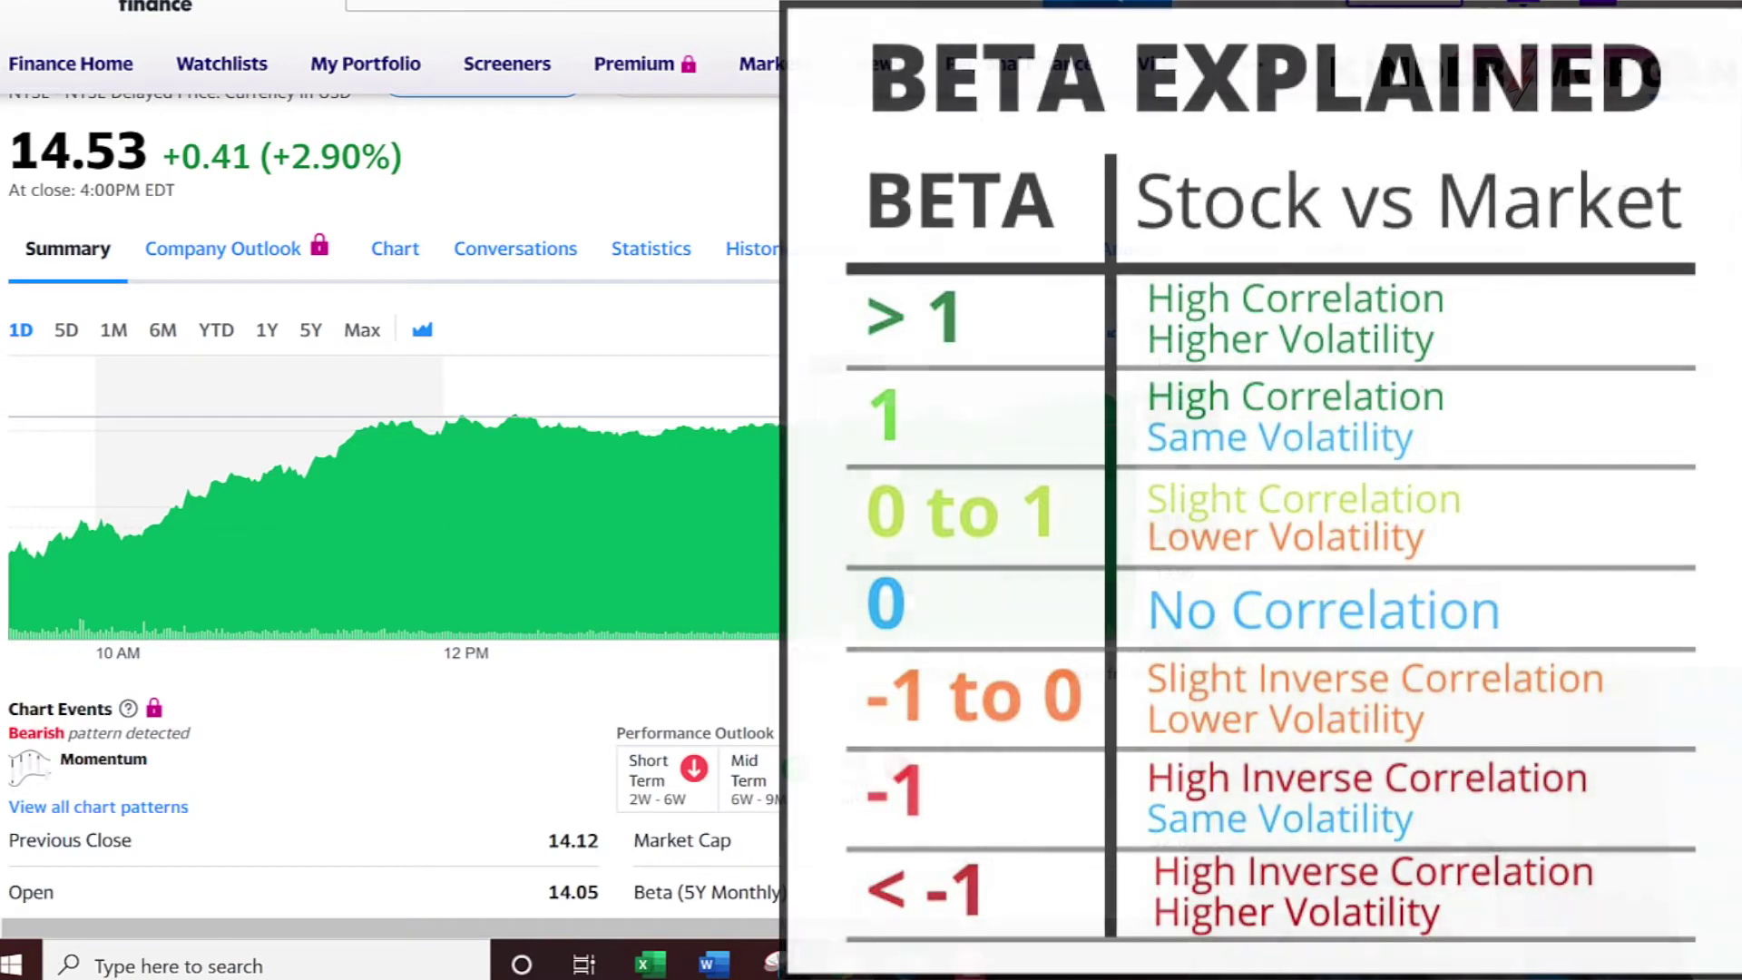
{"action": "scroll", "coordinate": [1018, 477], "scroll_direction": "down", "scroll_amount": 4}
{"action": "scroll", "coordinate": [1020, 471], "scroll_direction": "down", "scroll_amount": 1}
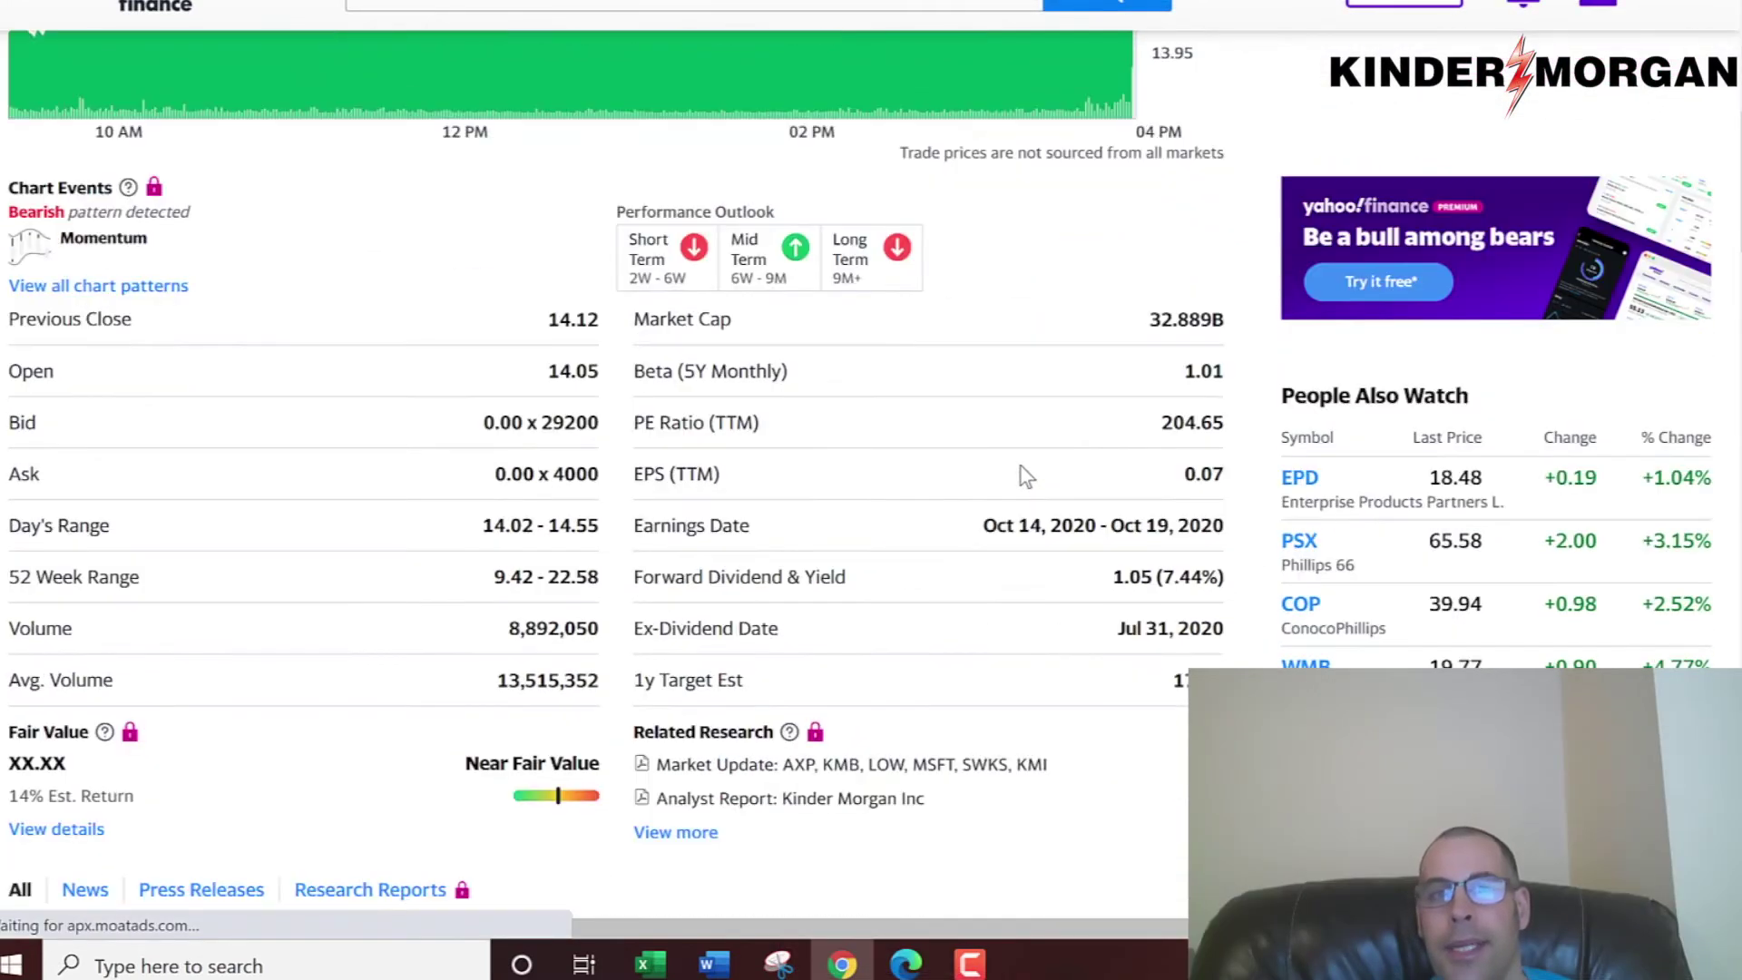
{"action": "double_click", "coordinate": [1203, 372]}
{"action": "key", "text": "ctrl+c"}
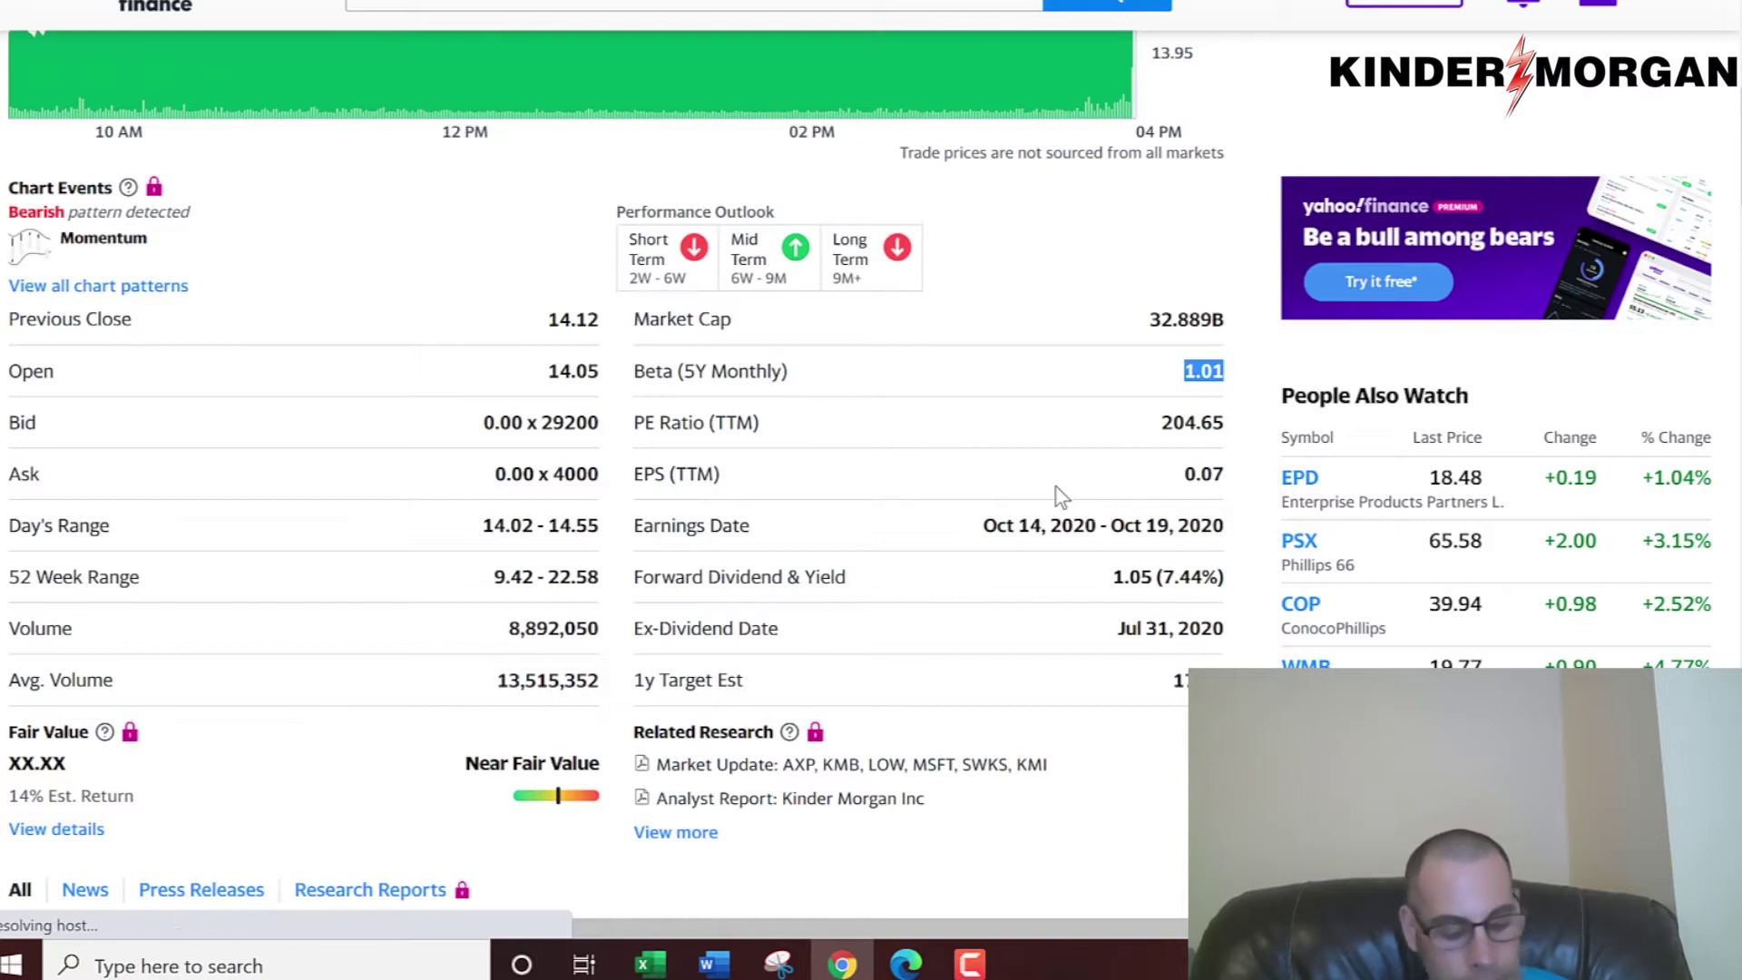
{"action": "key", "text": "alt+Tab"}
{"action": "key", "text": "F2"}
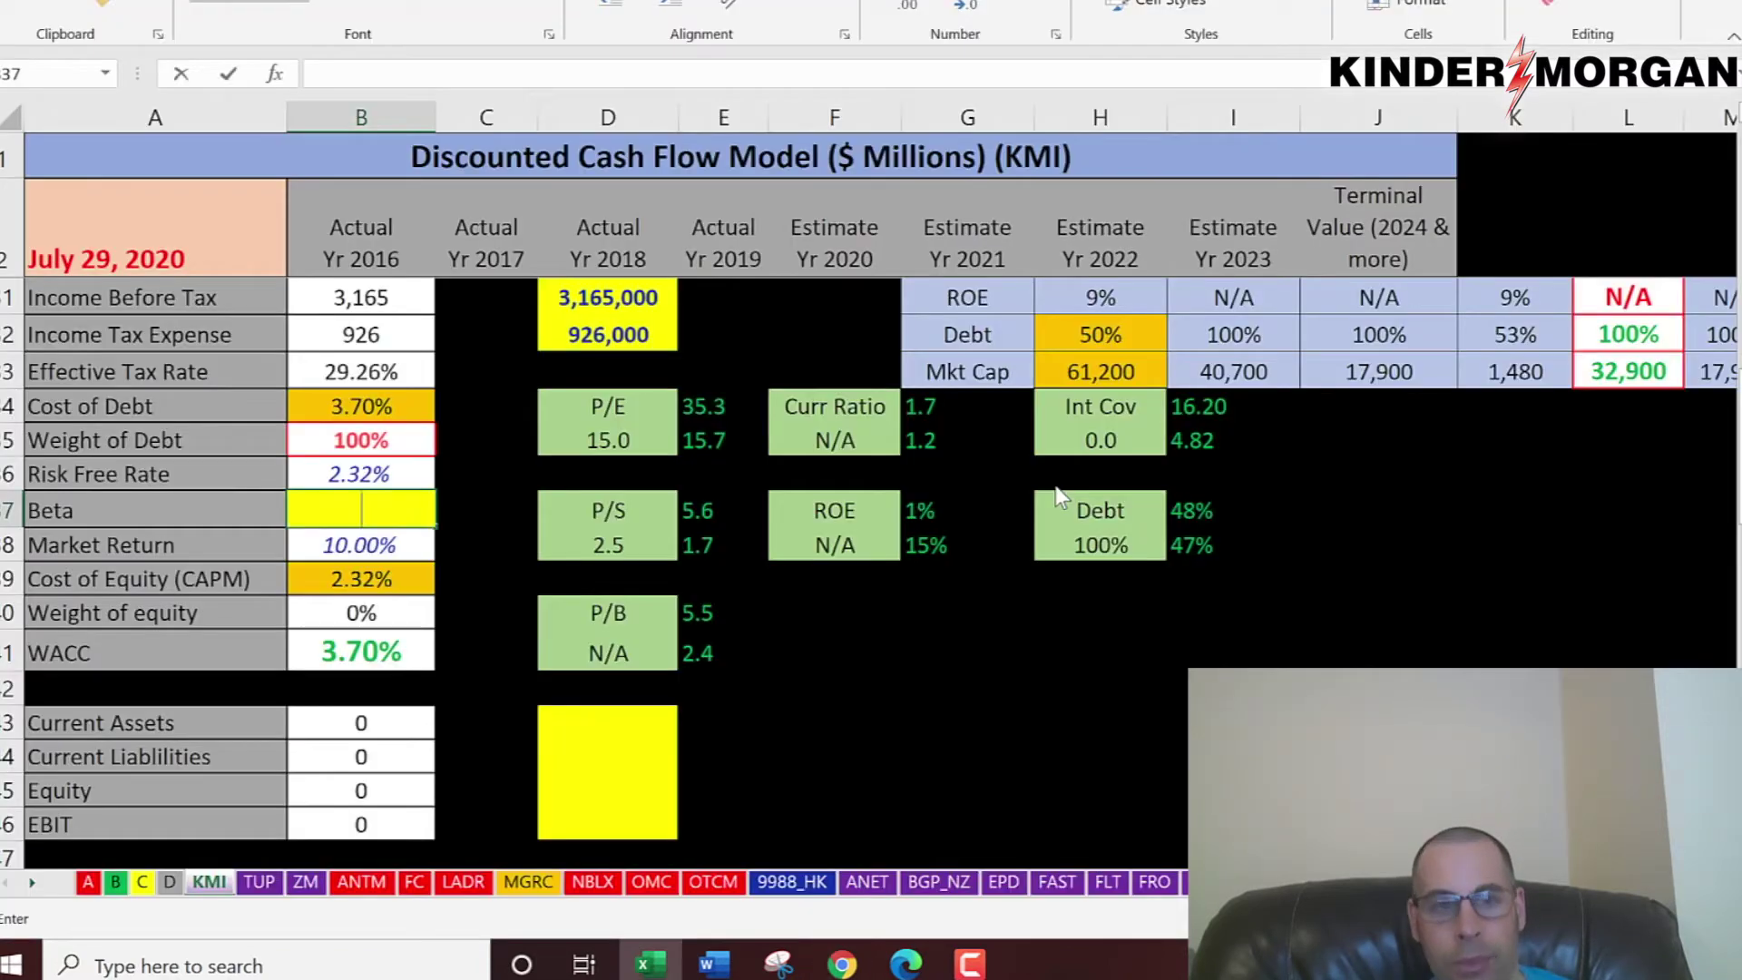
{"action": "key", "text": "ctrl+v"}
{"action": "key", "text": "Return"}
{"action": "key", "text": "Return"}
- Select the empty current assets input cell in the model
{"action": "key", "text": "Down"}
{"action": "key", "text": "Down"}
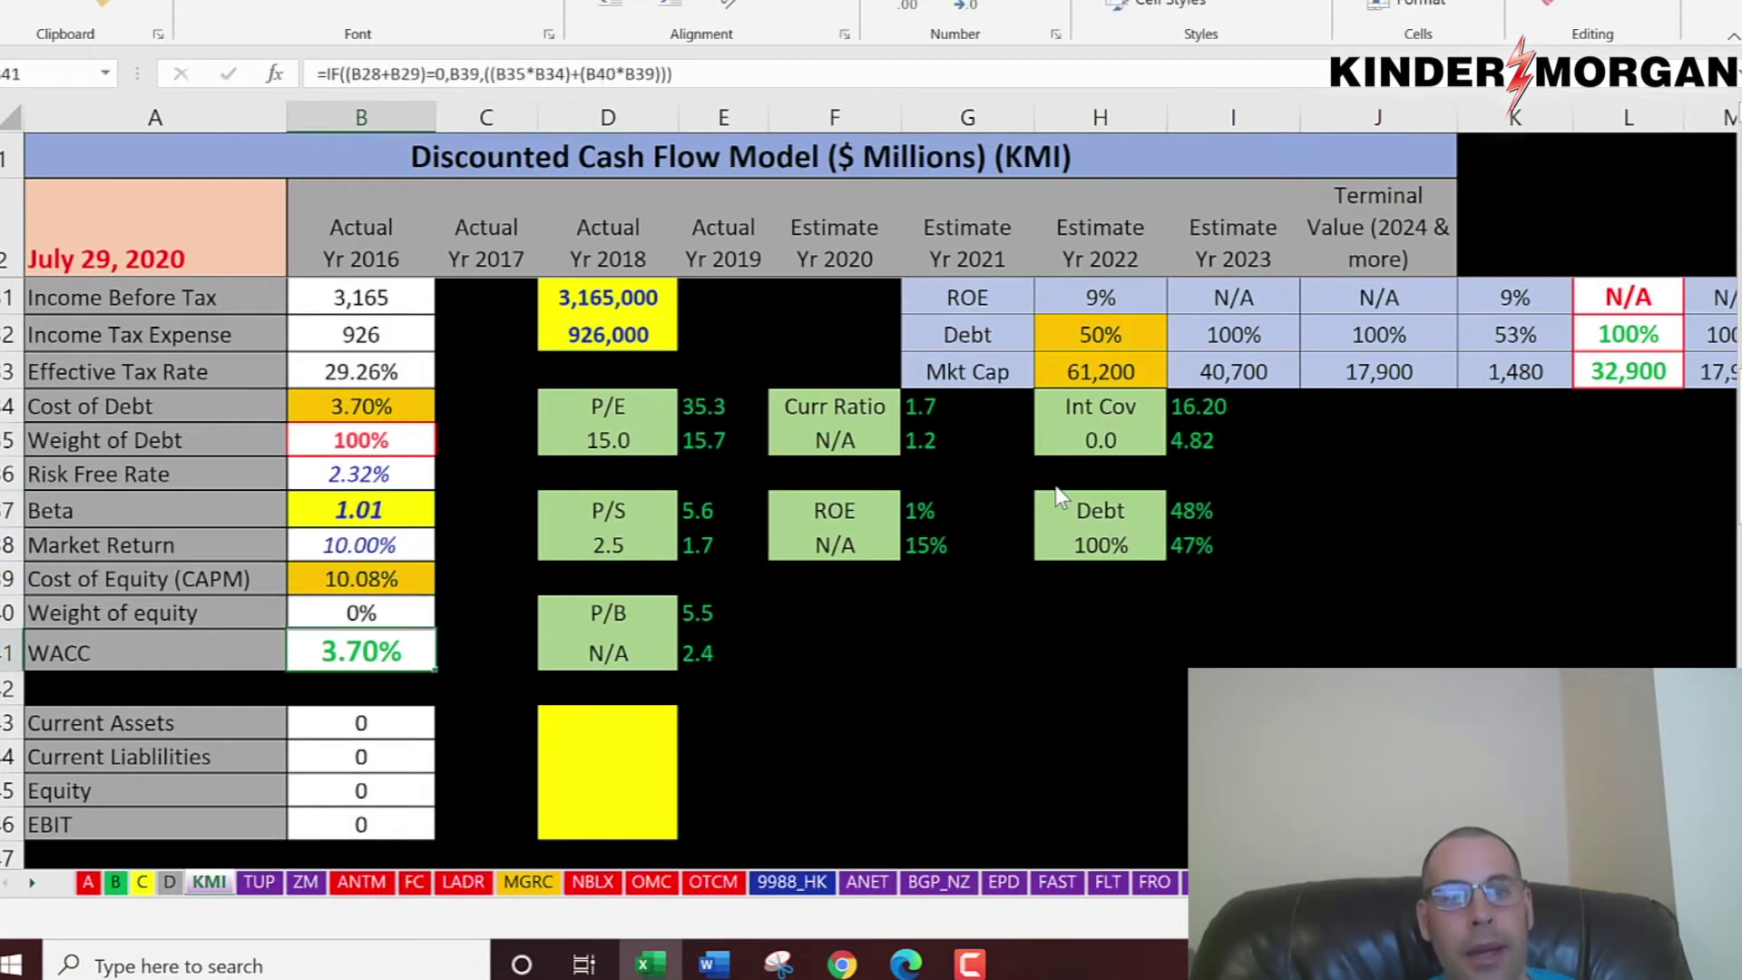
{"action": "key", "text": "Right"}
{"action": "key", "text": "Down"}
{"action": "key", "text": "Down"}
{"action": "key", "text": "Right"}
{"action": "key", "text": "Down"}
{"action": "key", "text": "Down"}
{"action": "key", "text": "Down"}
{"action": "key", "text": "Down"}
{"action": "key", "text": "Down"}
{"action": "key", "text": "Down"}
{"action": "scroll", "coordinate": [770, 487], "scroll_direction": "down", "scroll_amount": 1}
{"action": "left_click", "coordinate": [662, 526]}
{"action": "key", "text": "alt+Tab"}
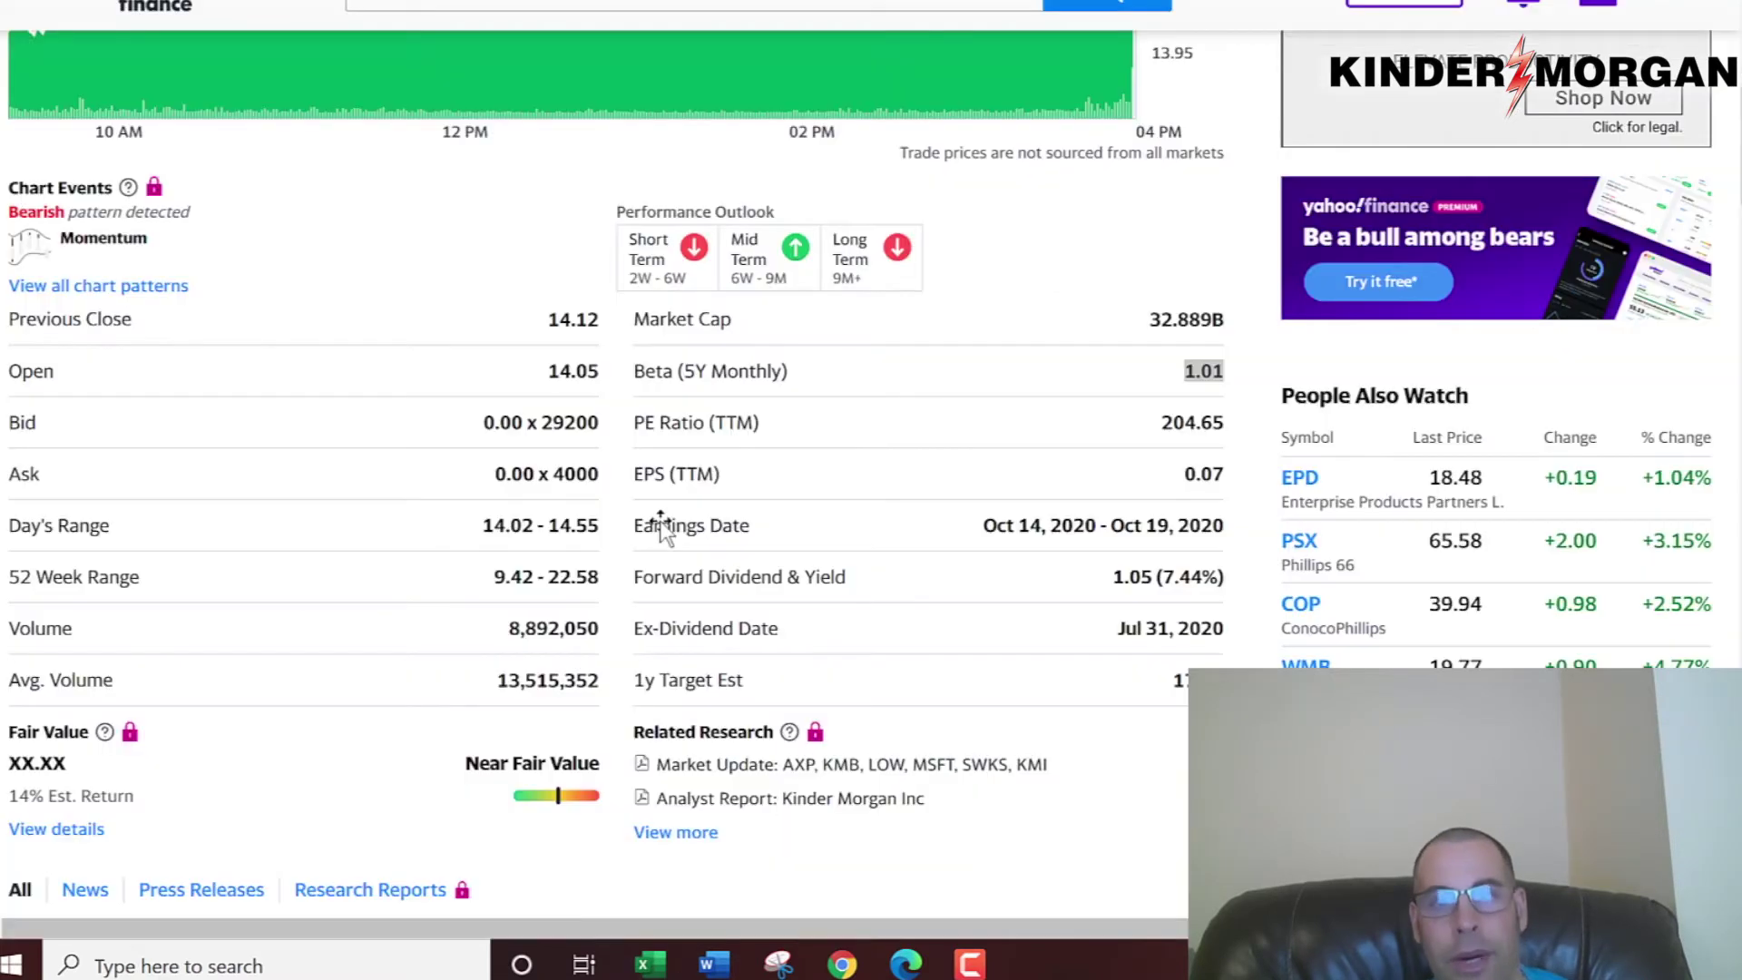
{"action": "scroll", "coordinate": [661, 517], "scroll_direction": "up", "scroll_amount": 5}
- Paste the 2019 current assets of 3,238,000 from the balance sheet into D13
{"action": "left_click", "coordinate": [982, 255]}
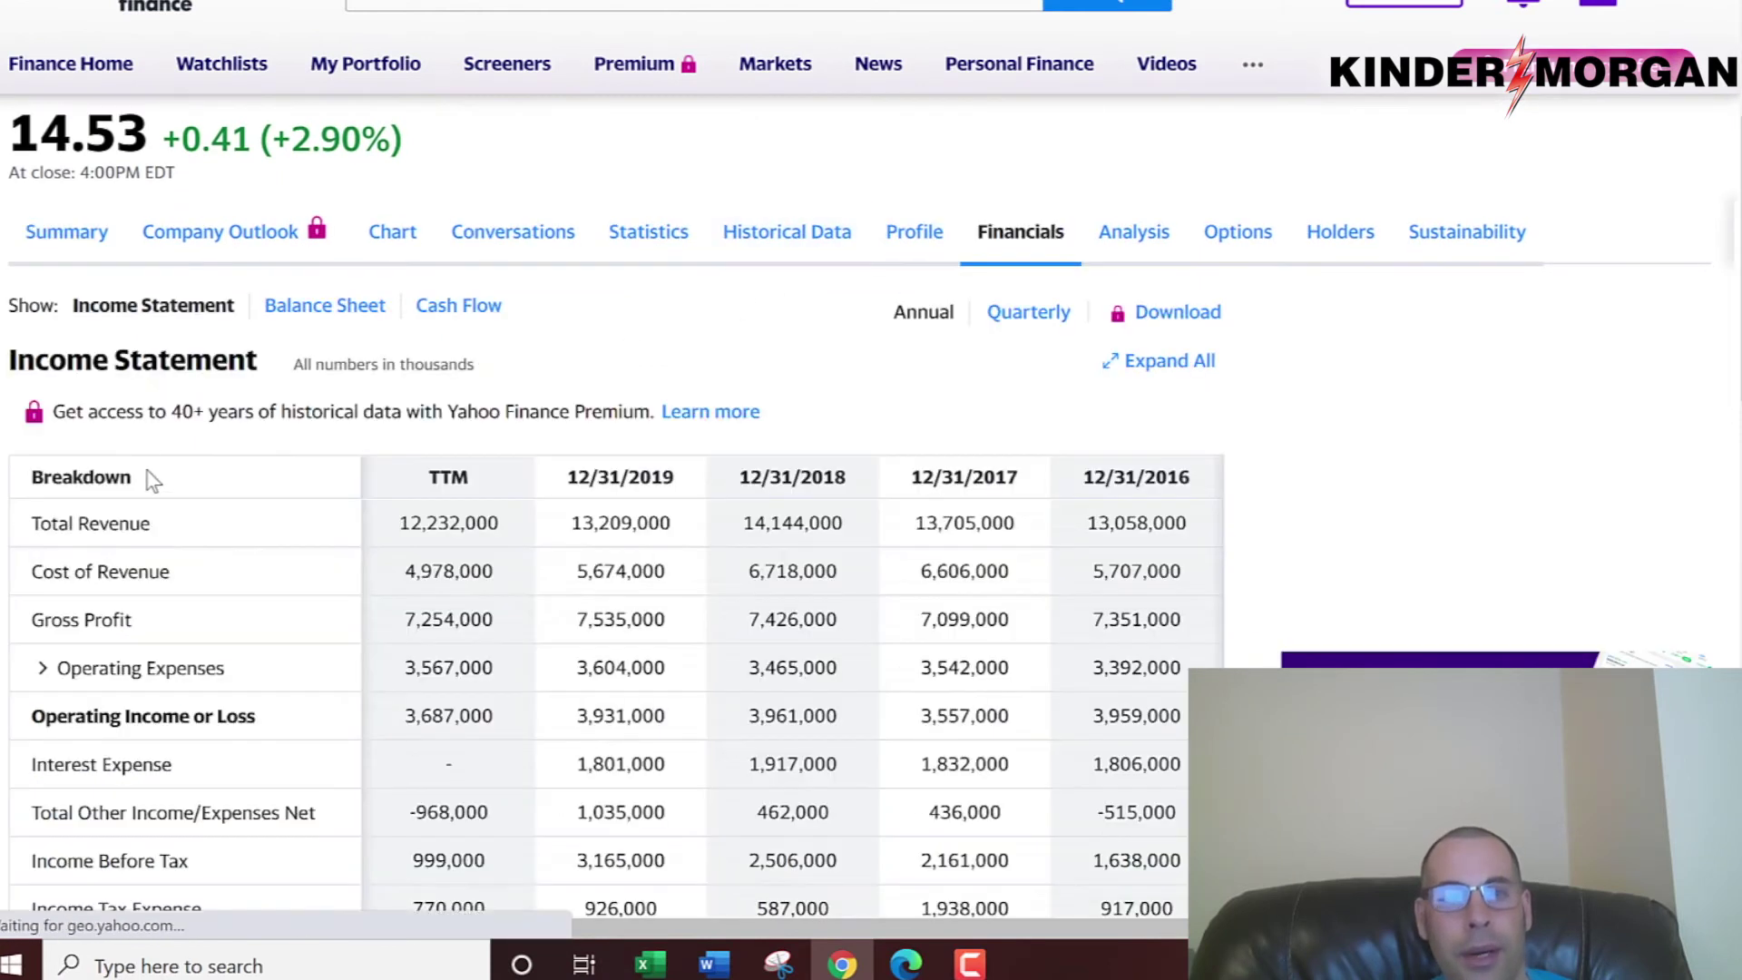
{"action": "left_click", "coordinate": [277, 465]}
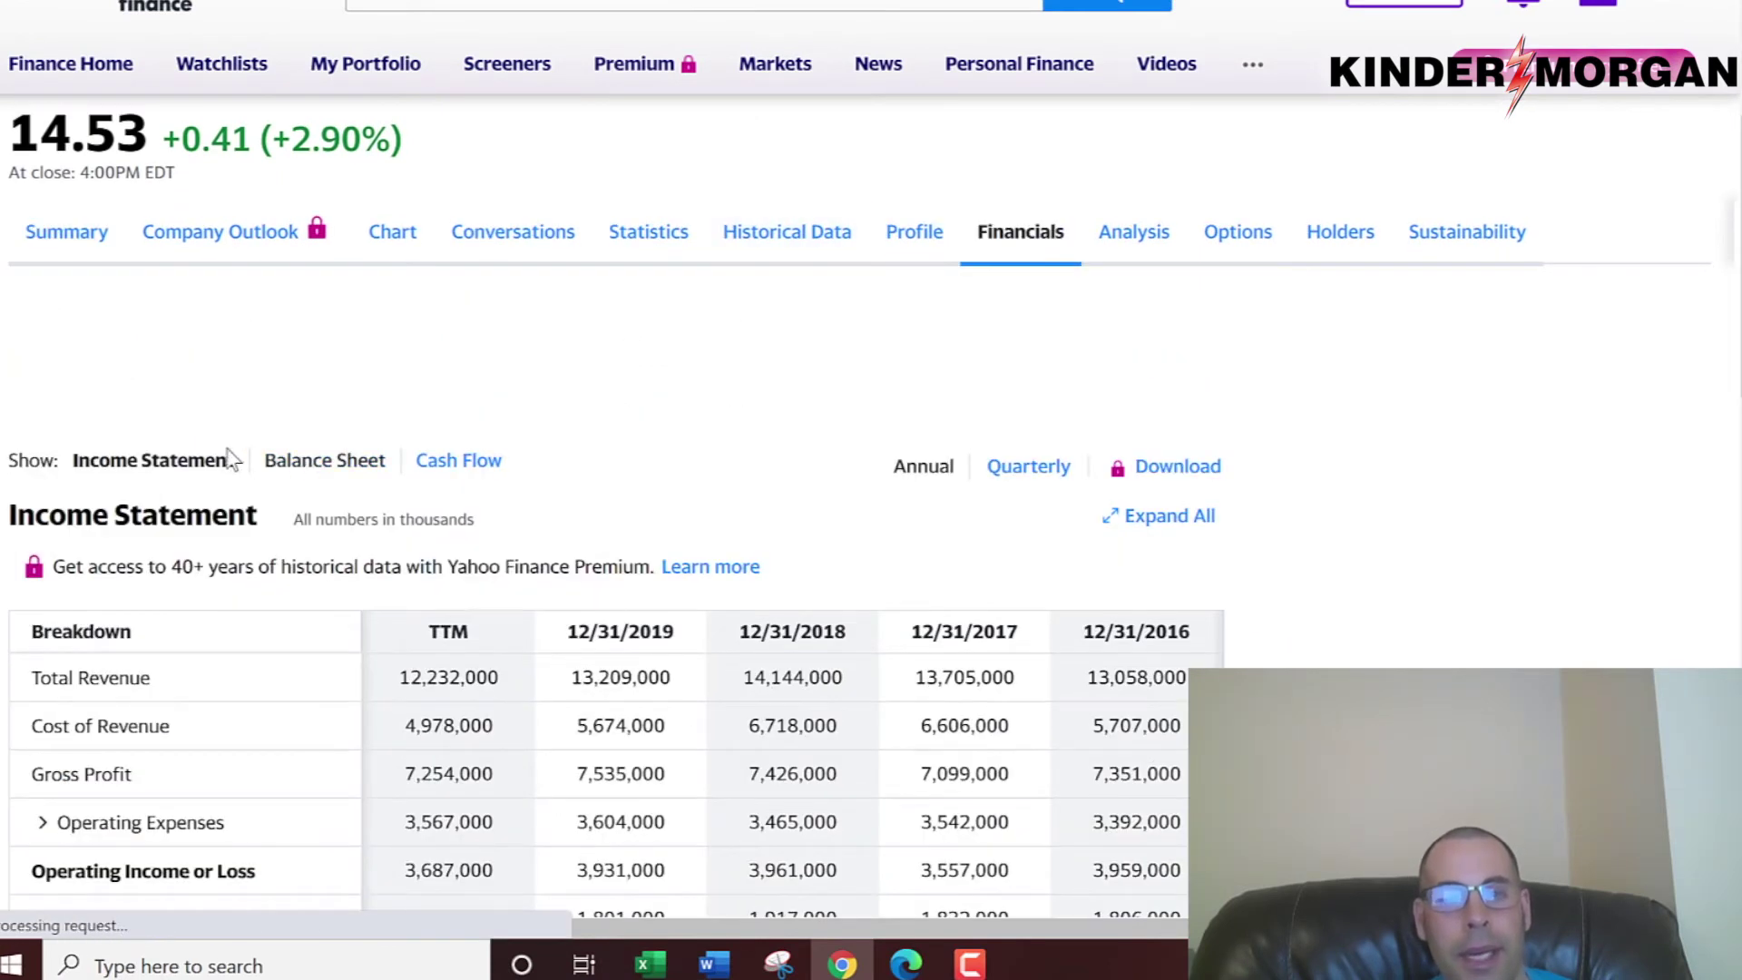
{"action": "scroll", "coordinate": [127, 402], "scroll_direction": "down", "scroll_amount": 5}
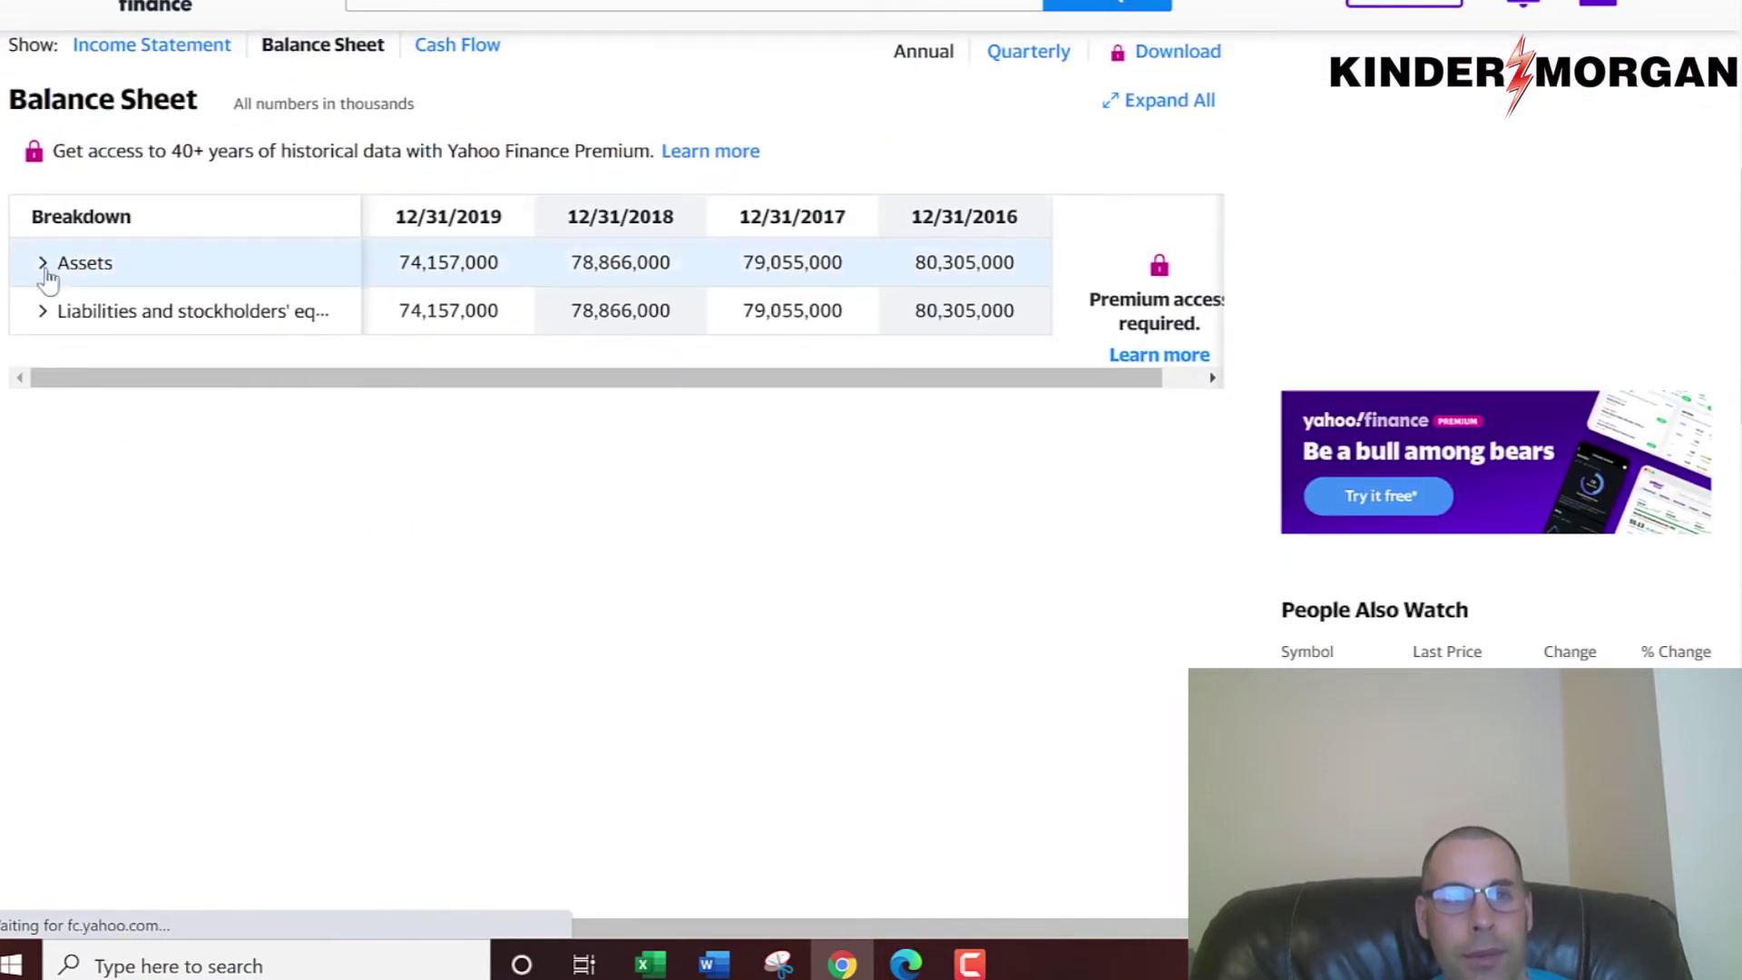
{"action": "left_click", "coordinate": [44, 419]}
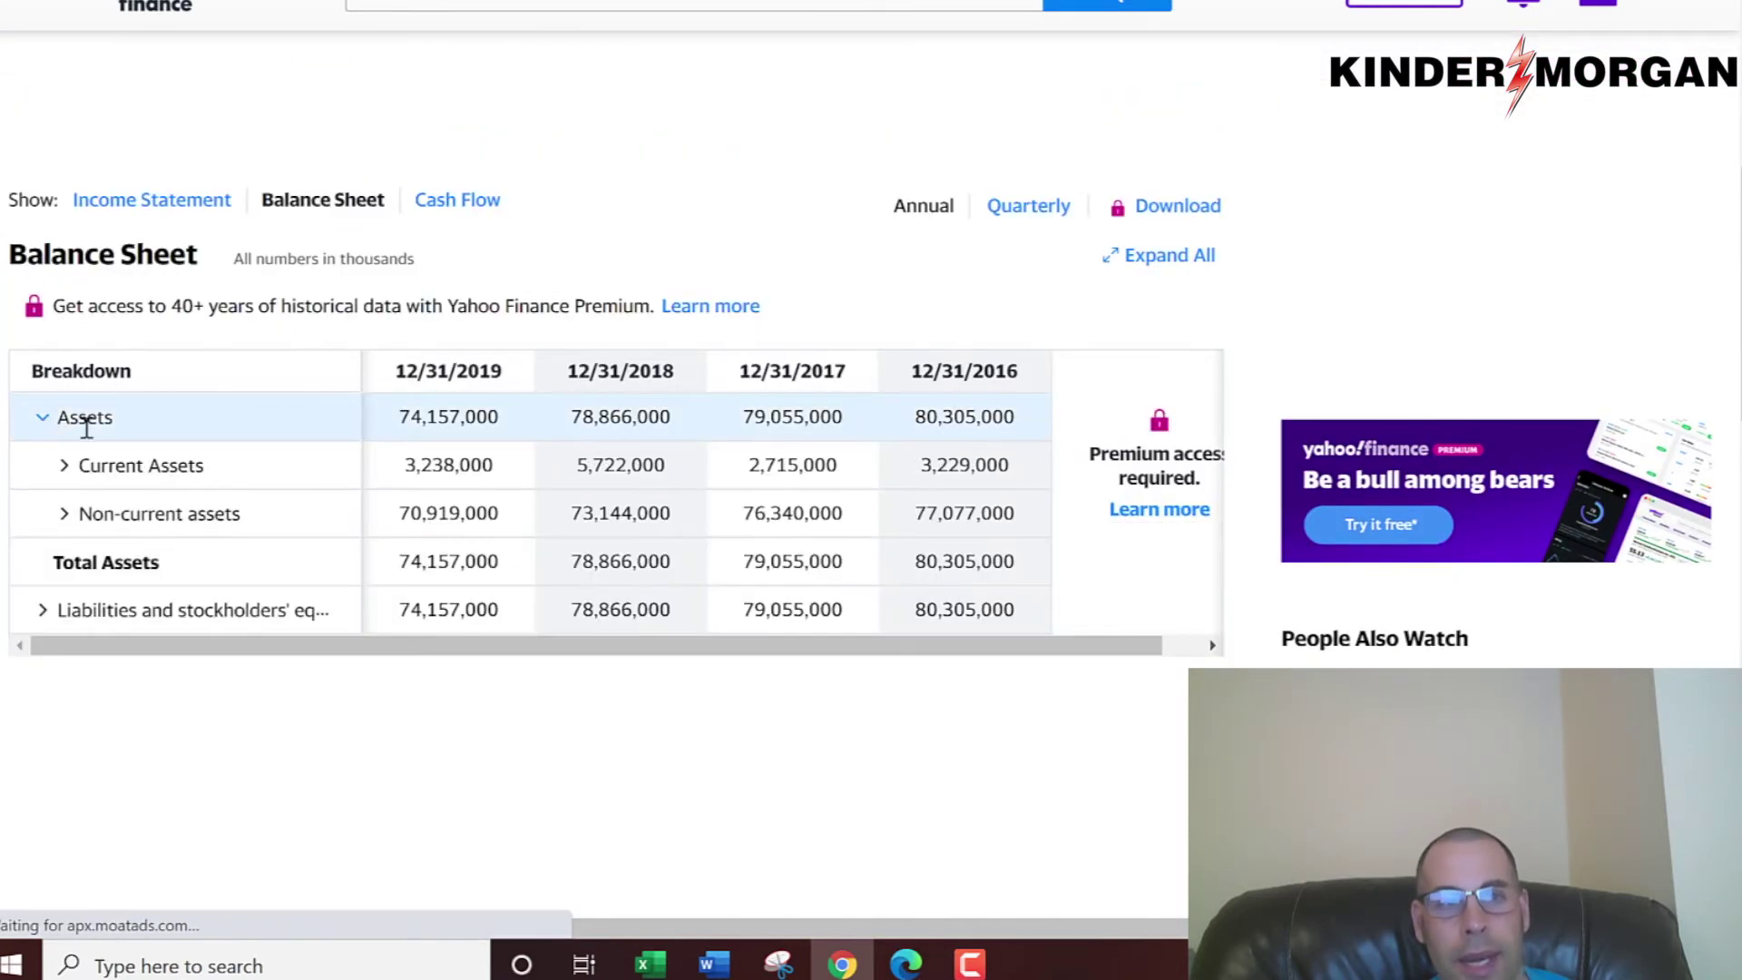
{"action": "double_click", "coordinate": [424, 466]}
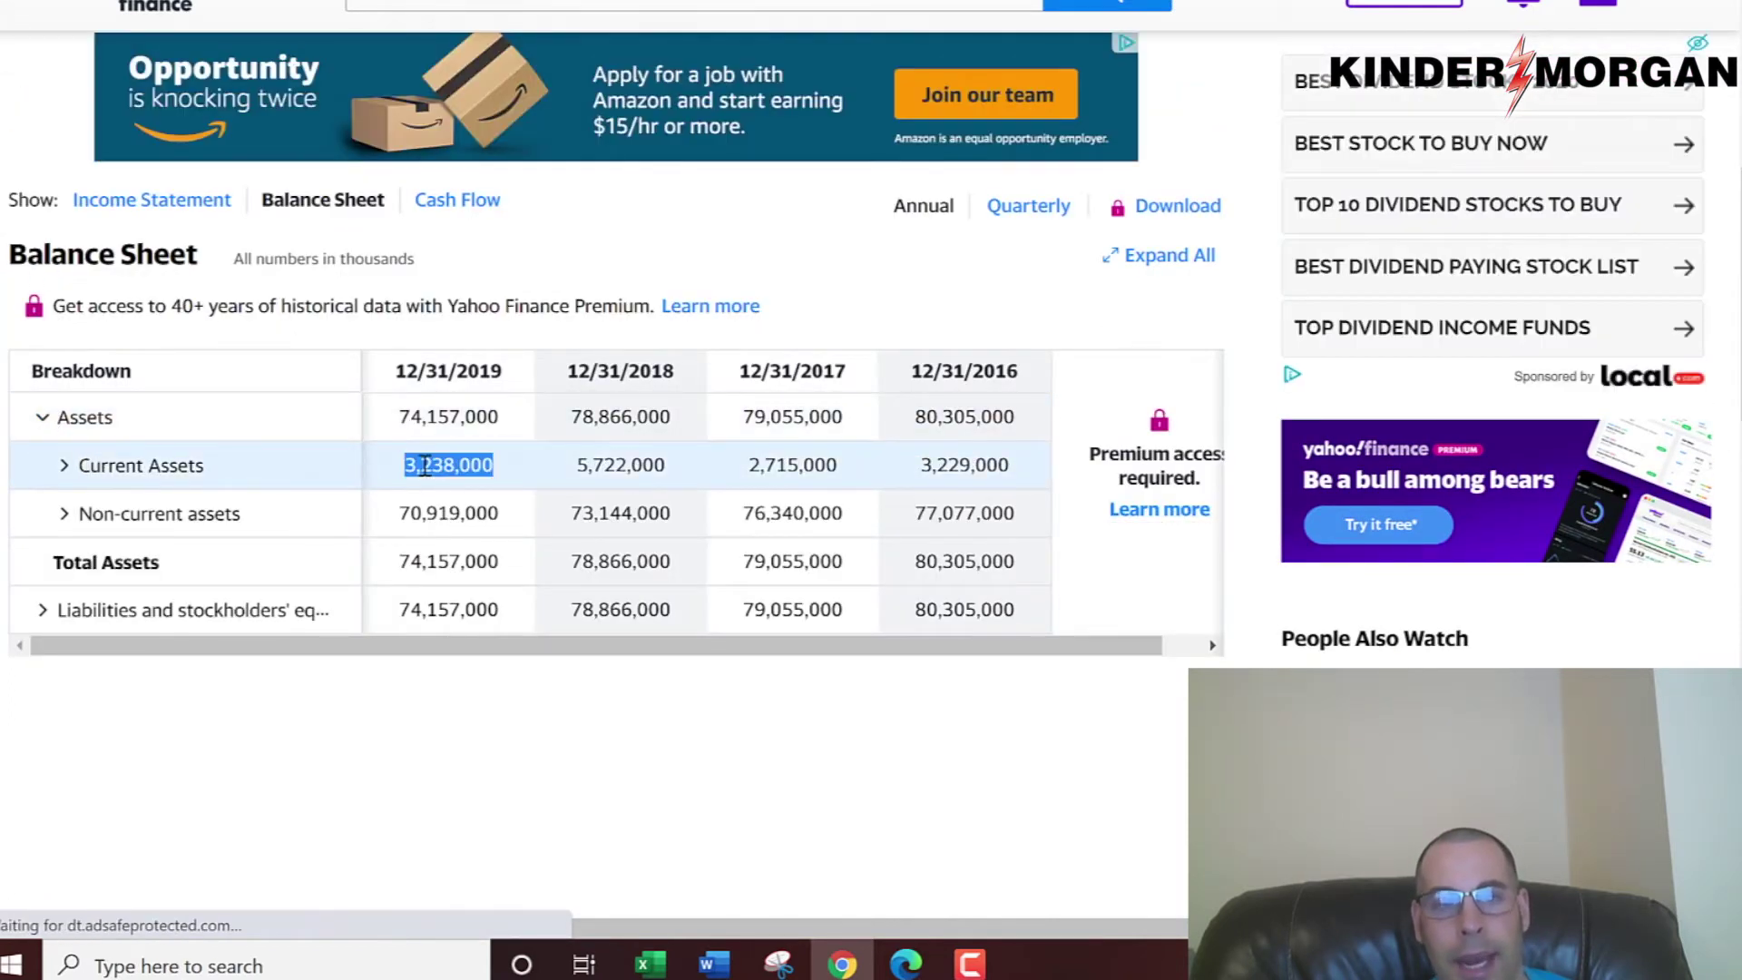
{"action": "key", "text": "ctrl+c"}
{"action": "key", "text": "alt+Tab"}
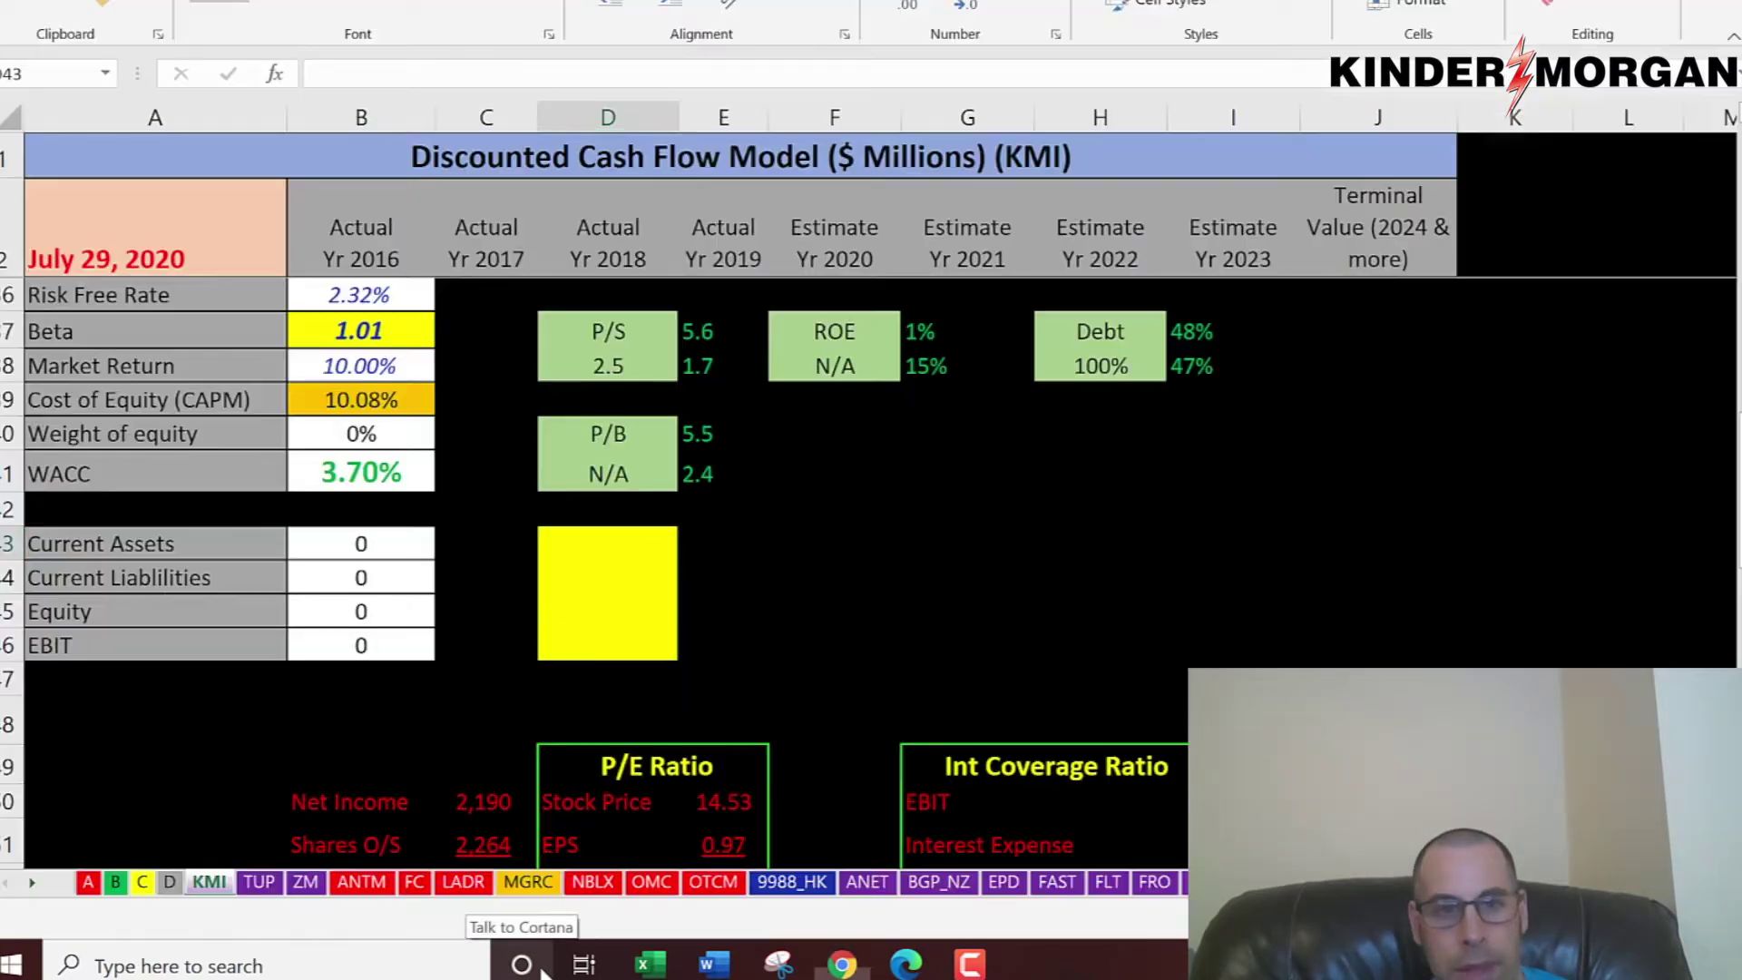
{"action": "key", "text": "ctrl+v"}
{"action": "key", "text": "Return"}
- Paste the 2019 current liabilities of 5,100,000 into D14
{"action": "key", "text": "alt+Tab"}
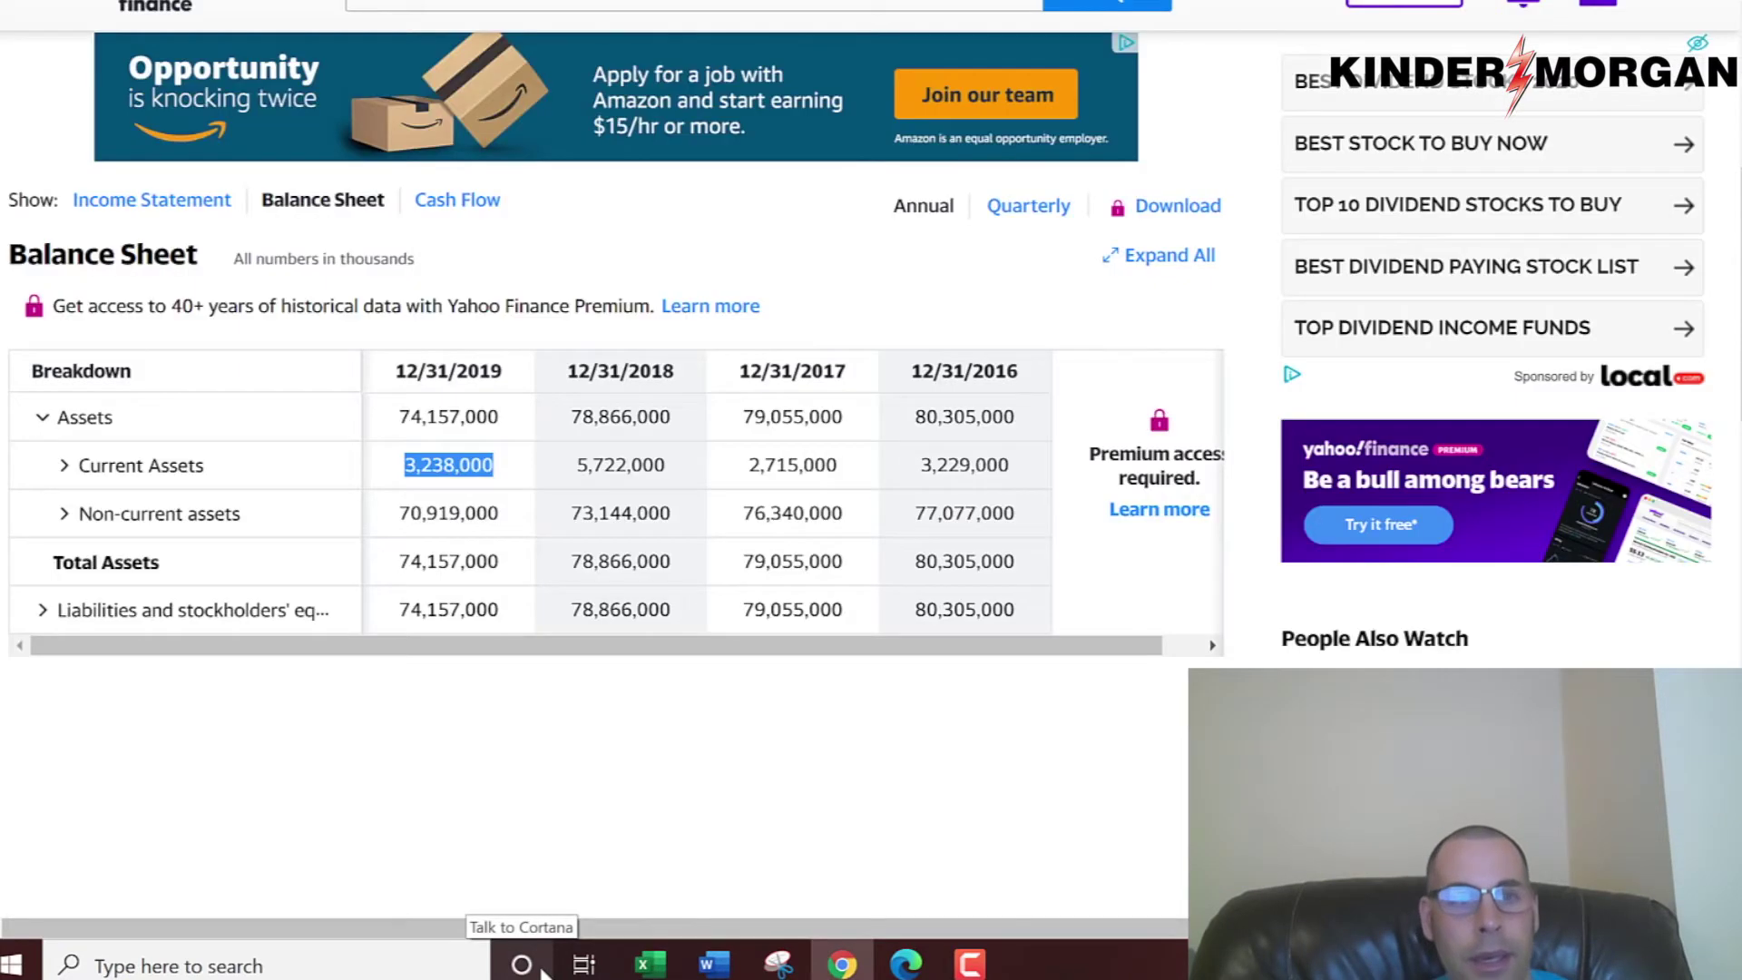
{"action": "left_click", "coordinate": [41, 609]}
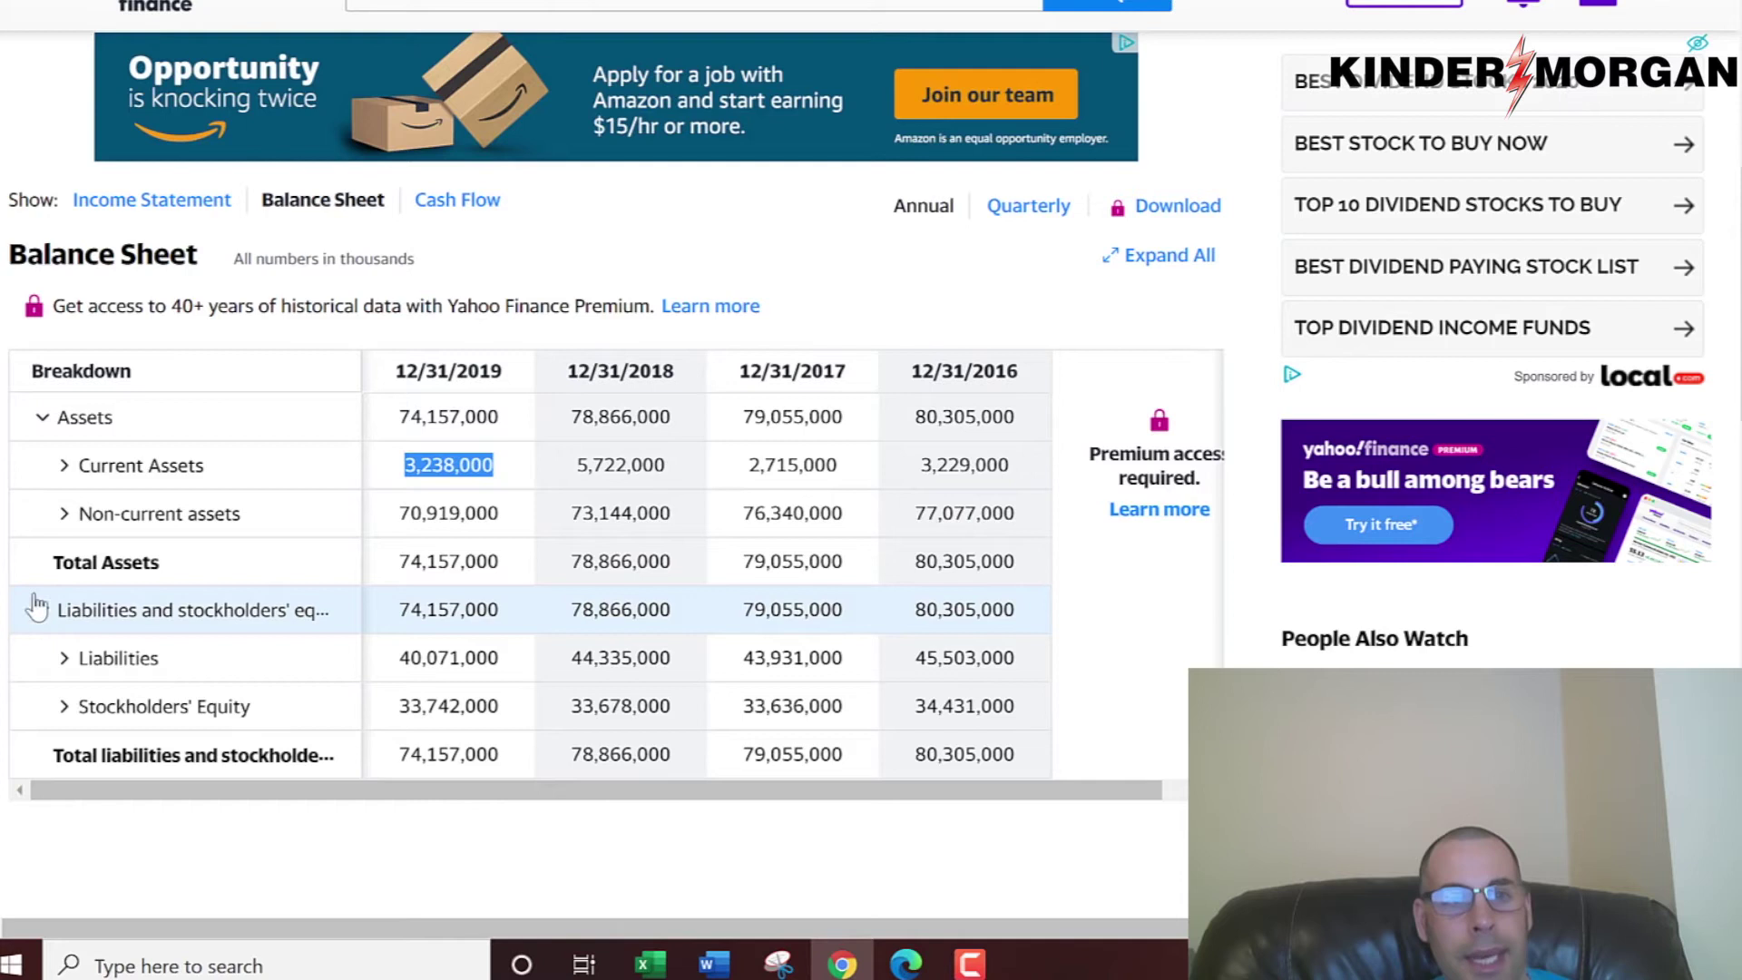
{"action": "scroll", "coordinate": [50, 474], "scroll_direction": "down", "scroll_amount": 3}
{"action": "left_click", "coordinate": [82, 399]}
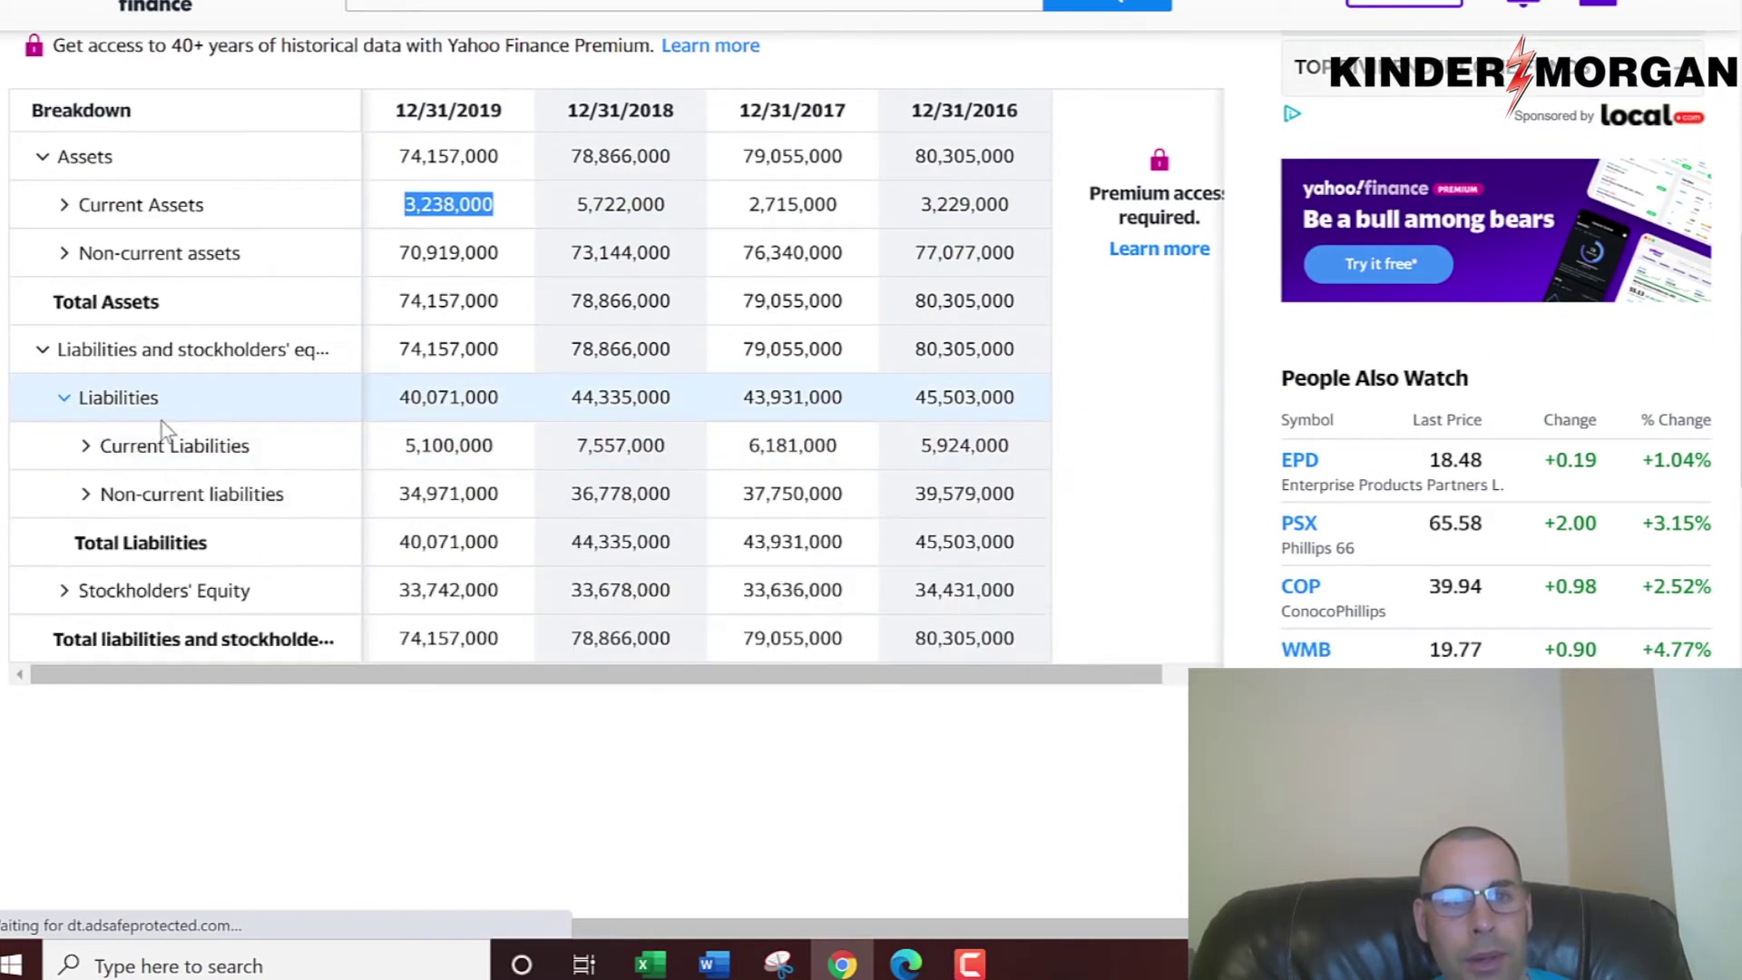
{"action": "double_click", "coordinate": [420, 444]}
{"action": "key", "text": "ctrl+c"}
{"action": "key", "text": "alt+Tab"}
{"action": "key", "text": "ctrl+v"}
- Paste the 2019 stockholders' equity of 33,742,000 into D15
{"action": "key", "text": "alt+Tab"}
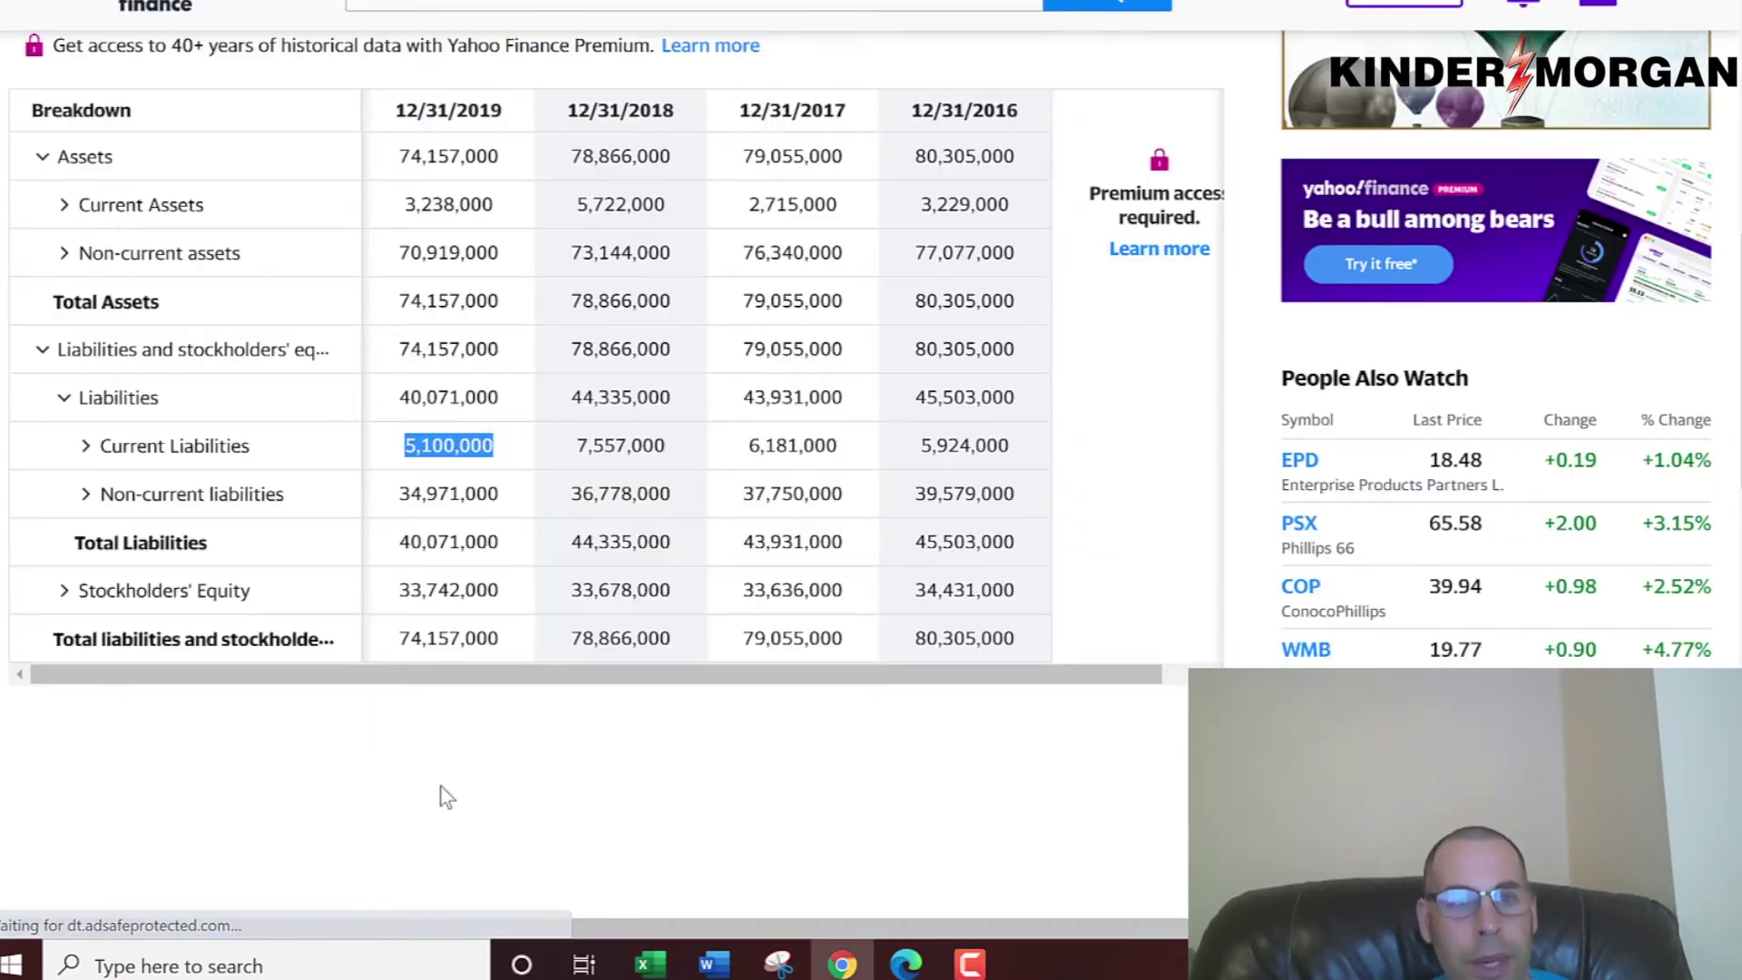
{"action": "double_click", "coordinate": [425, 591]}
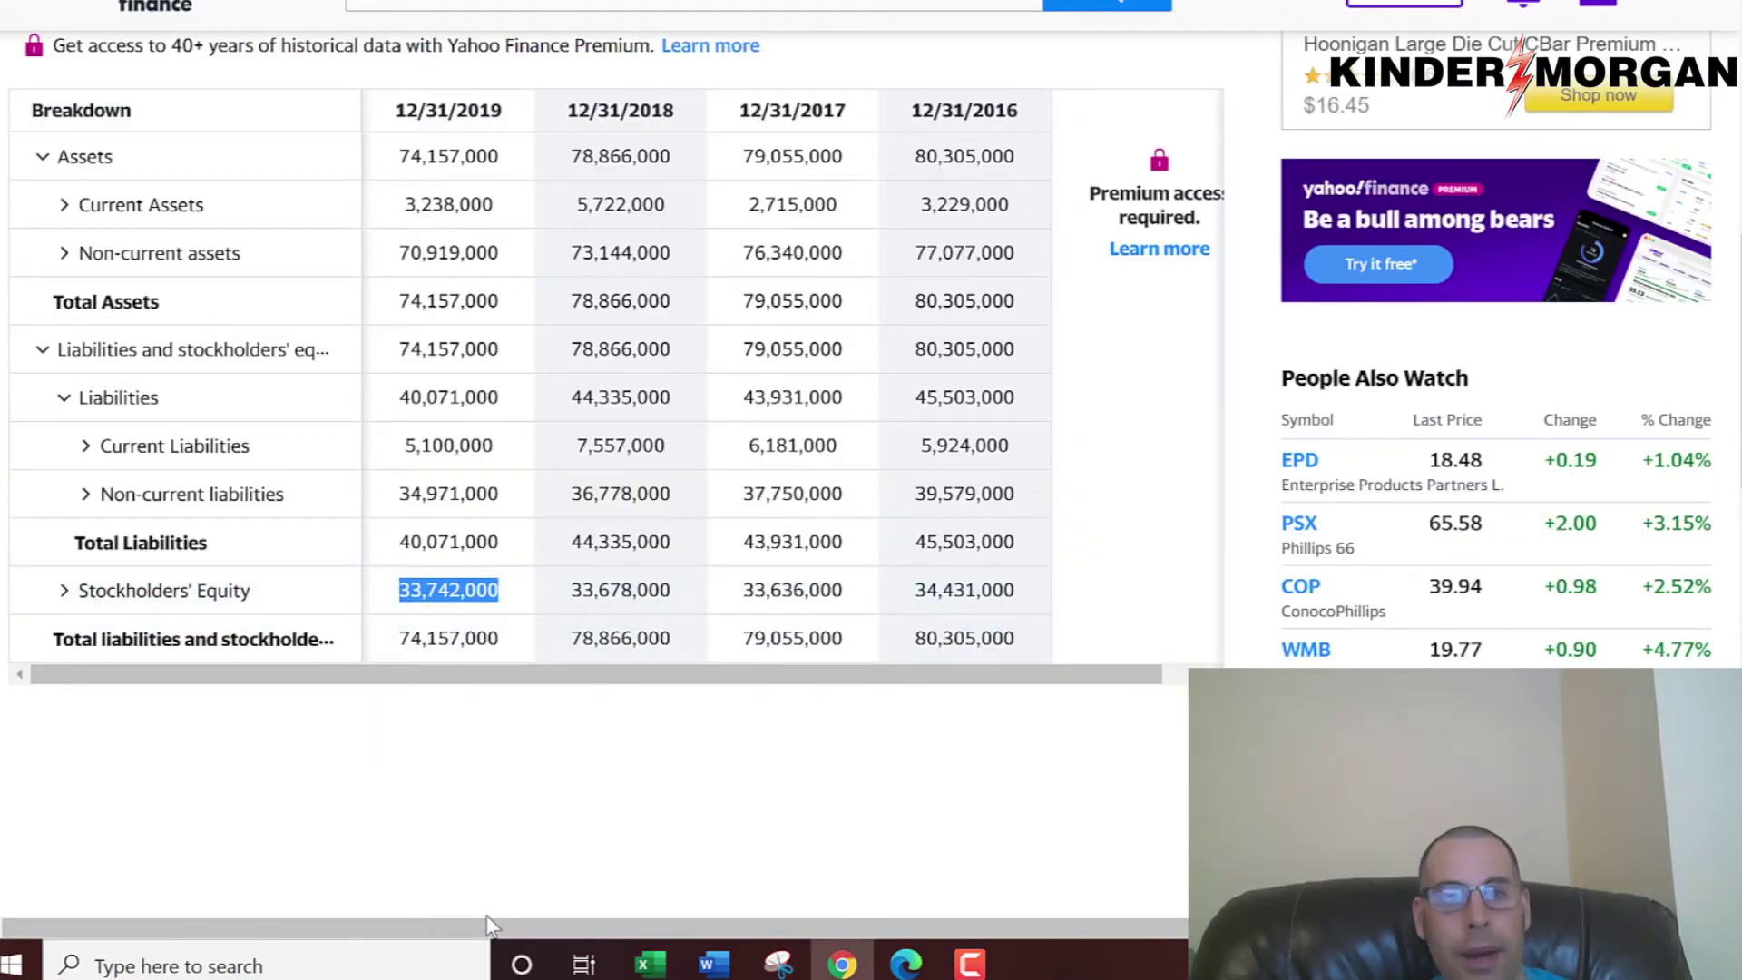
{"action": "key", "text": "ctrl+c"}
{"action": "key", "text": "alt+Tab"}
{"action": "key", "text": "ctrl+v"}
{"action": "key", "text": "Return"}
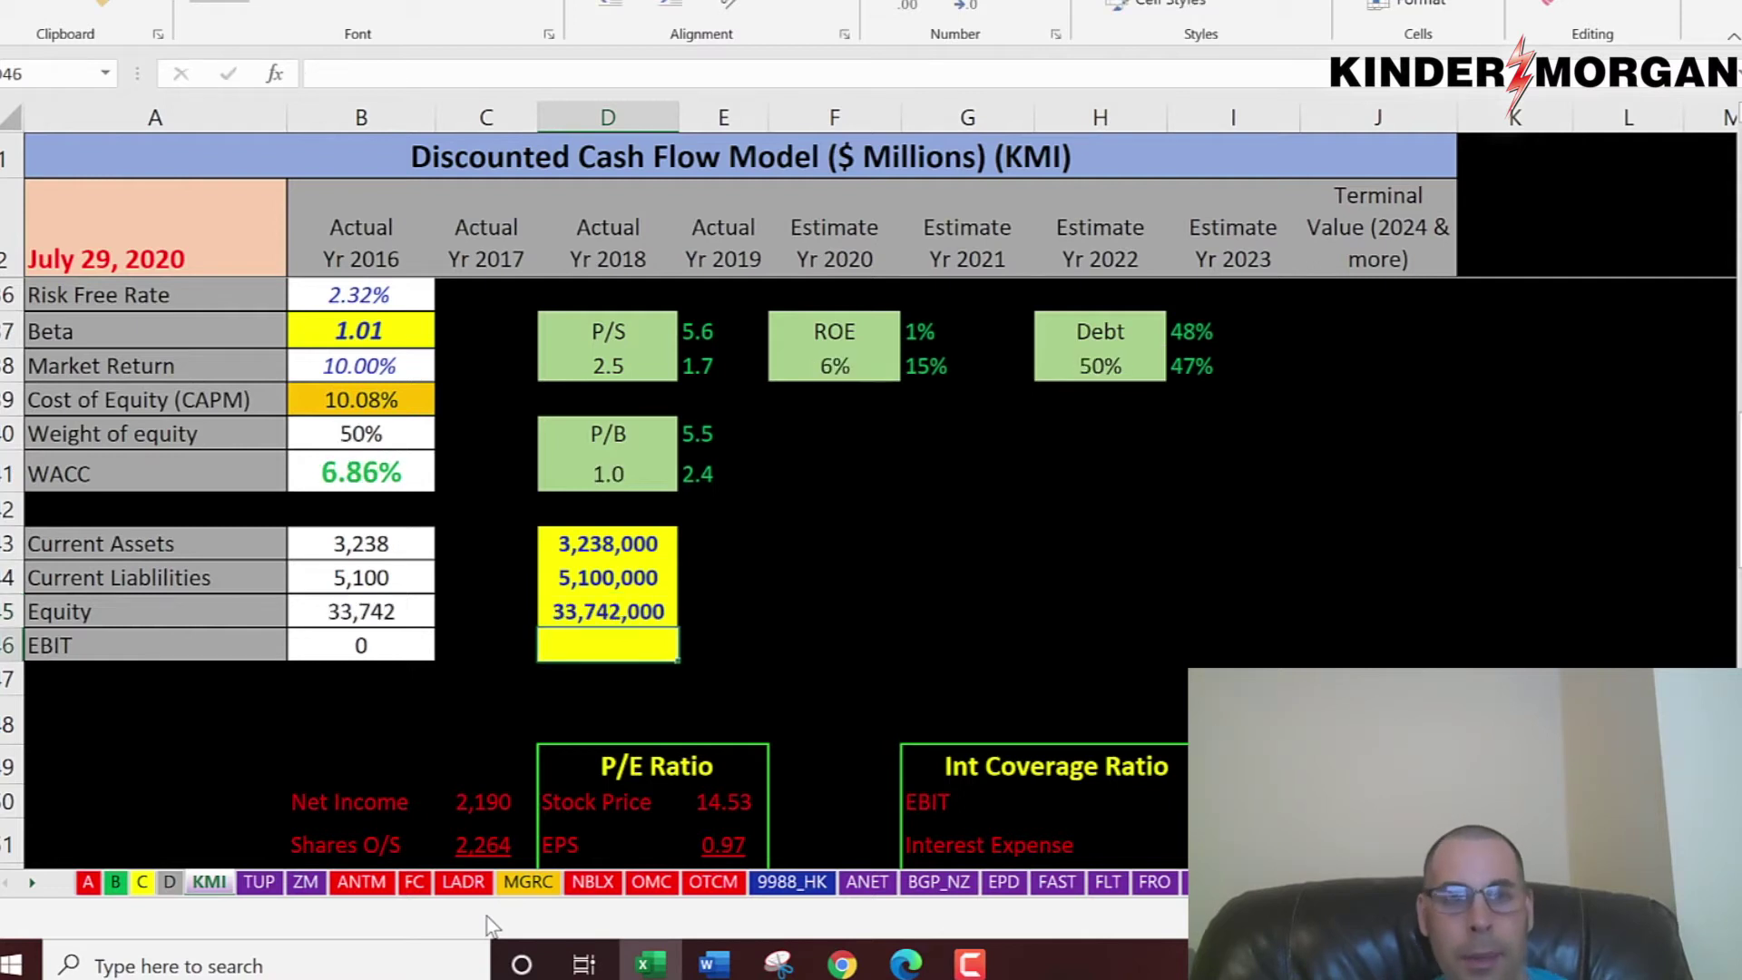
{"action": "key", "text": "alt+Tab"}
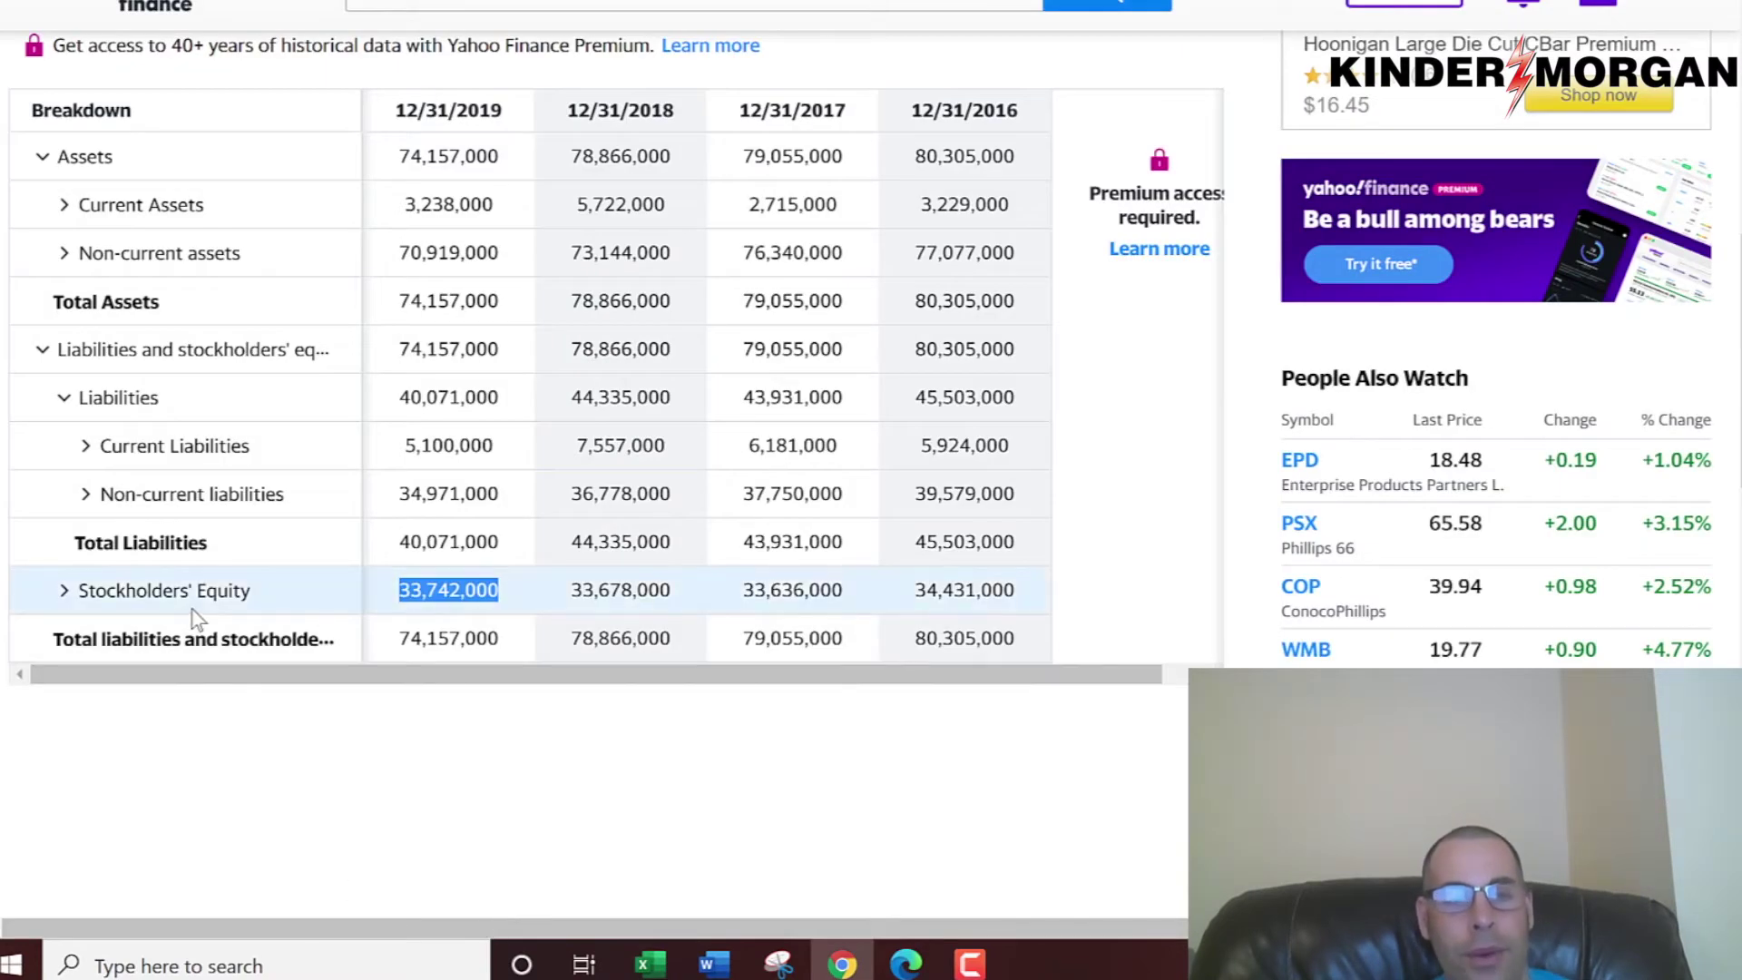
{"action": "key", "text": "alt+Left"}
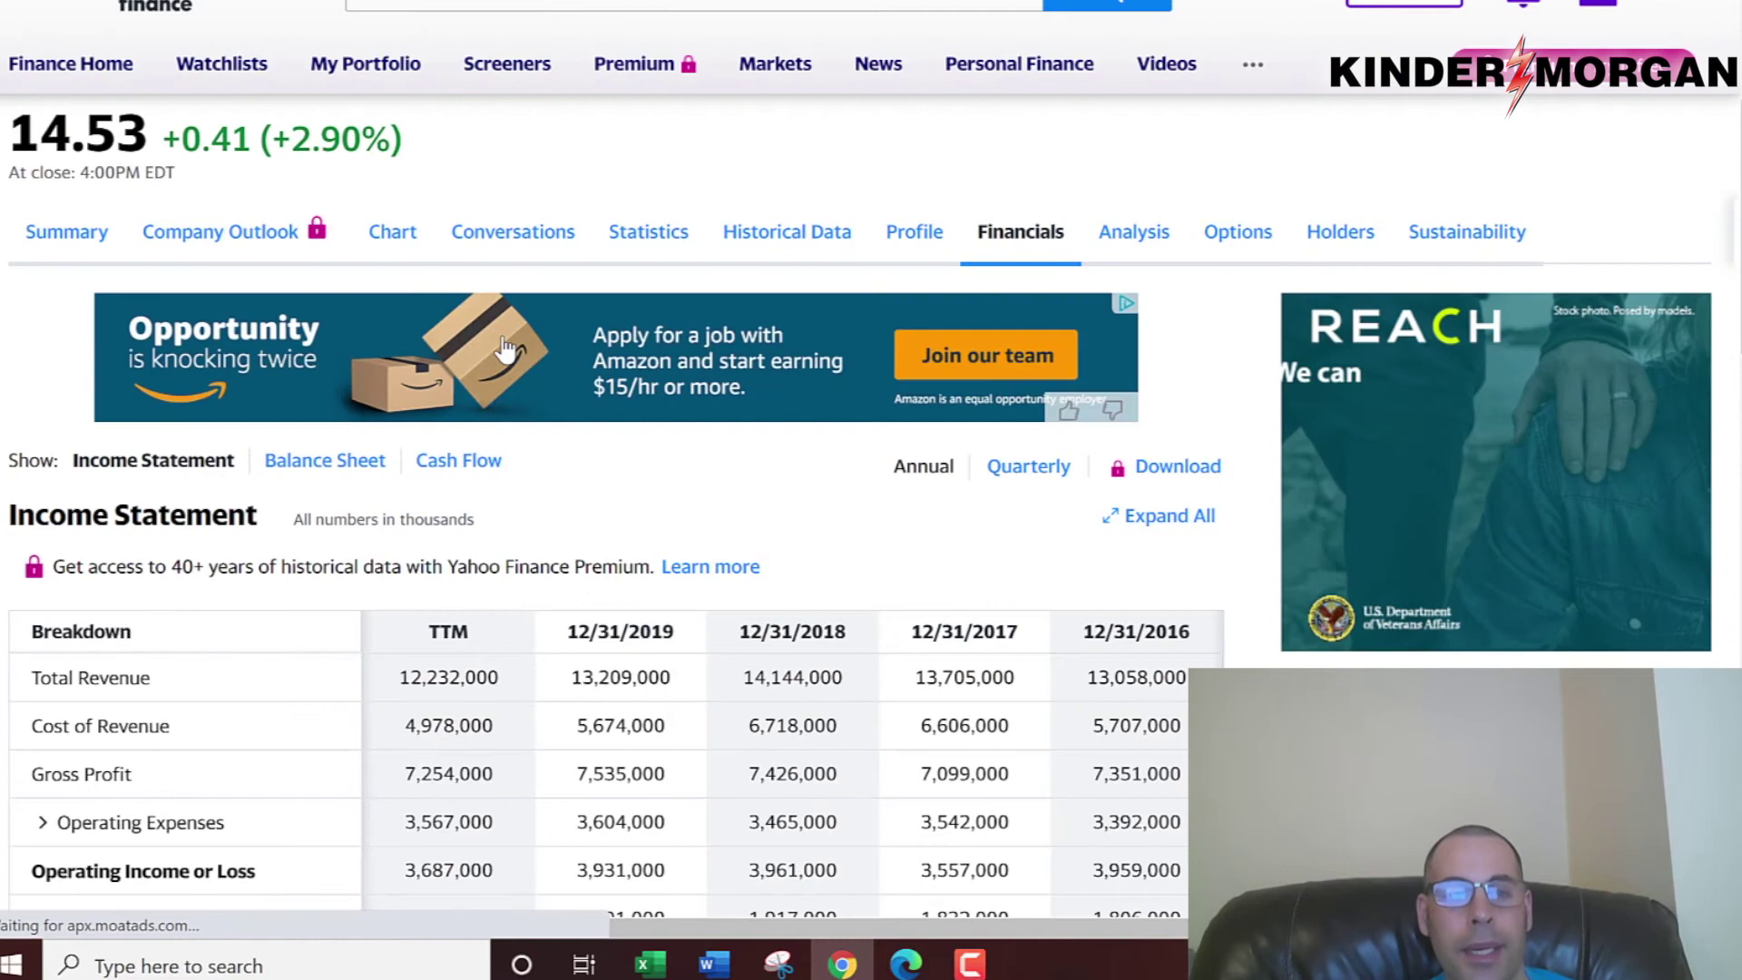
- Enter the 2019 operating income of 3,931,000 as EBIT in D16
{"action": "scroll", "coordinate": [457, 453], "scroll_direction": "down", "scroll_amount": 4}
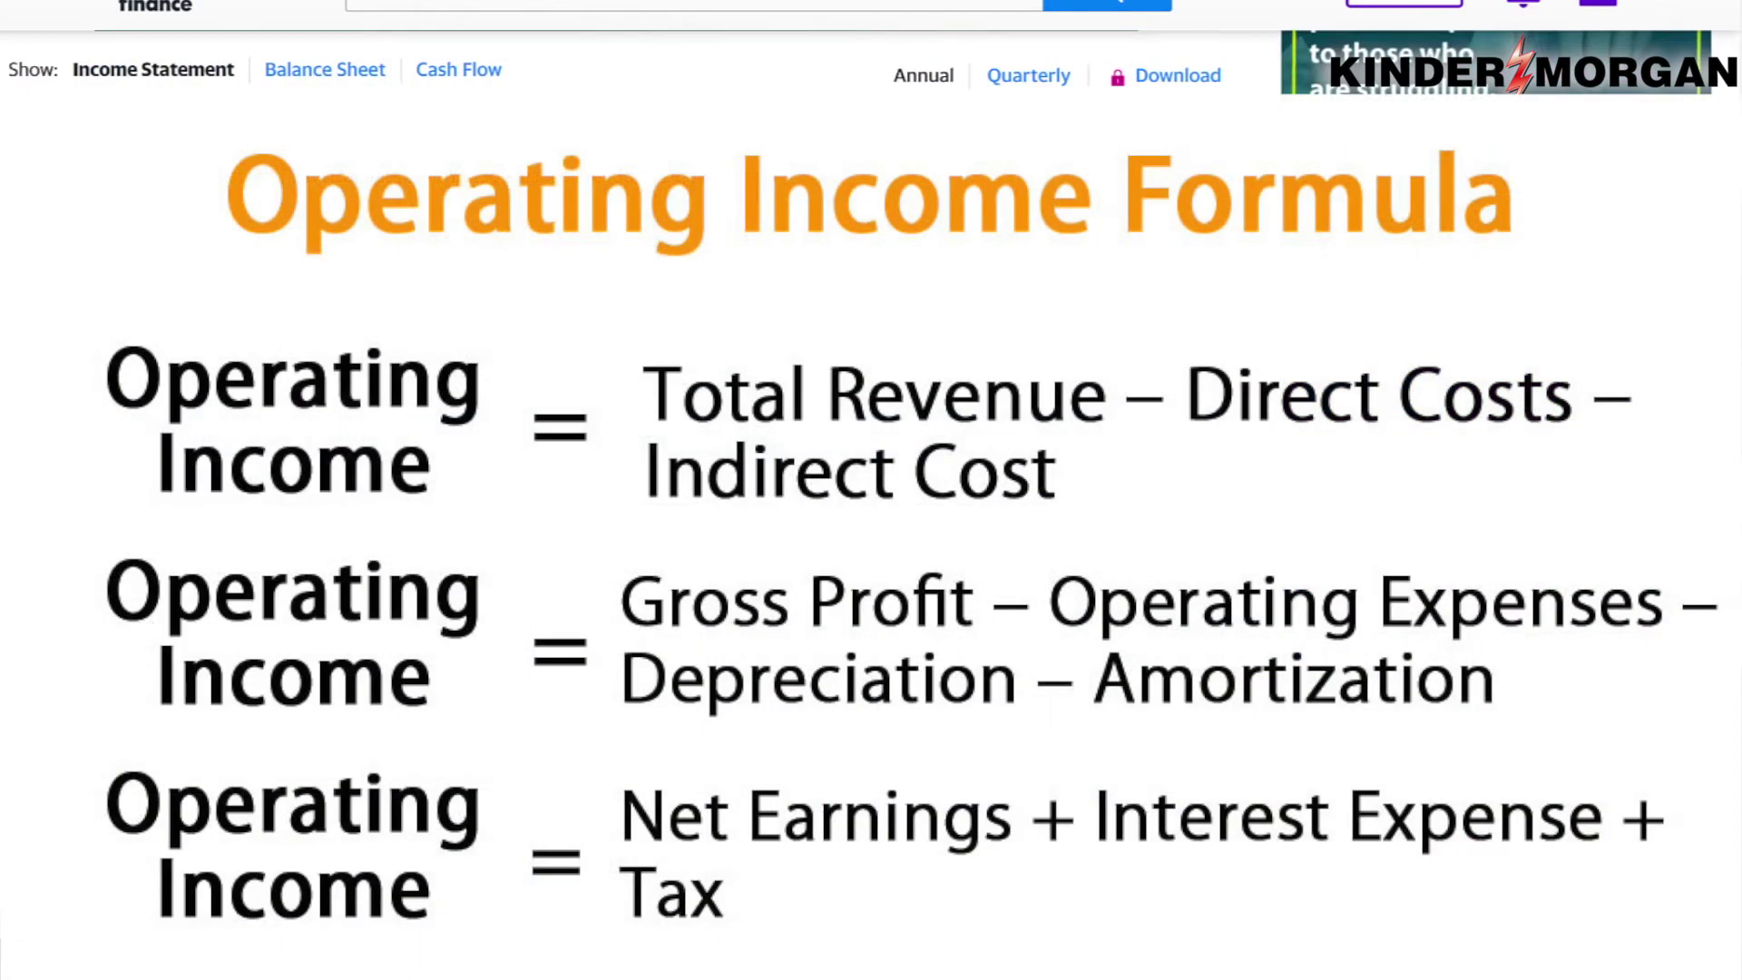
{"action": "key", "text": "alt+Tab"}
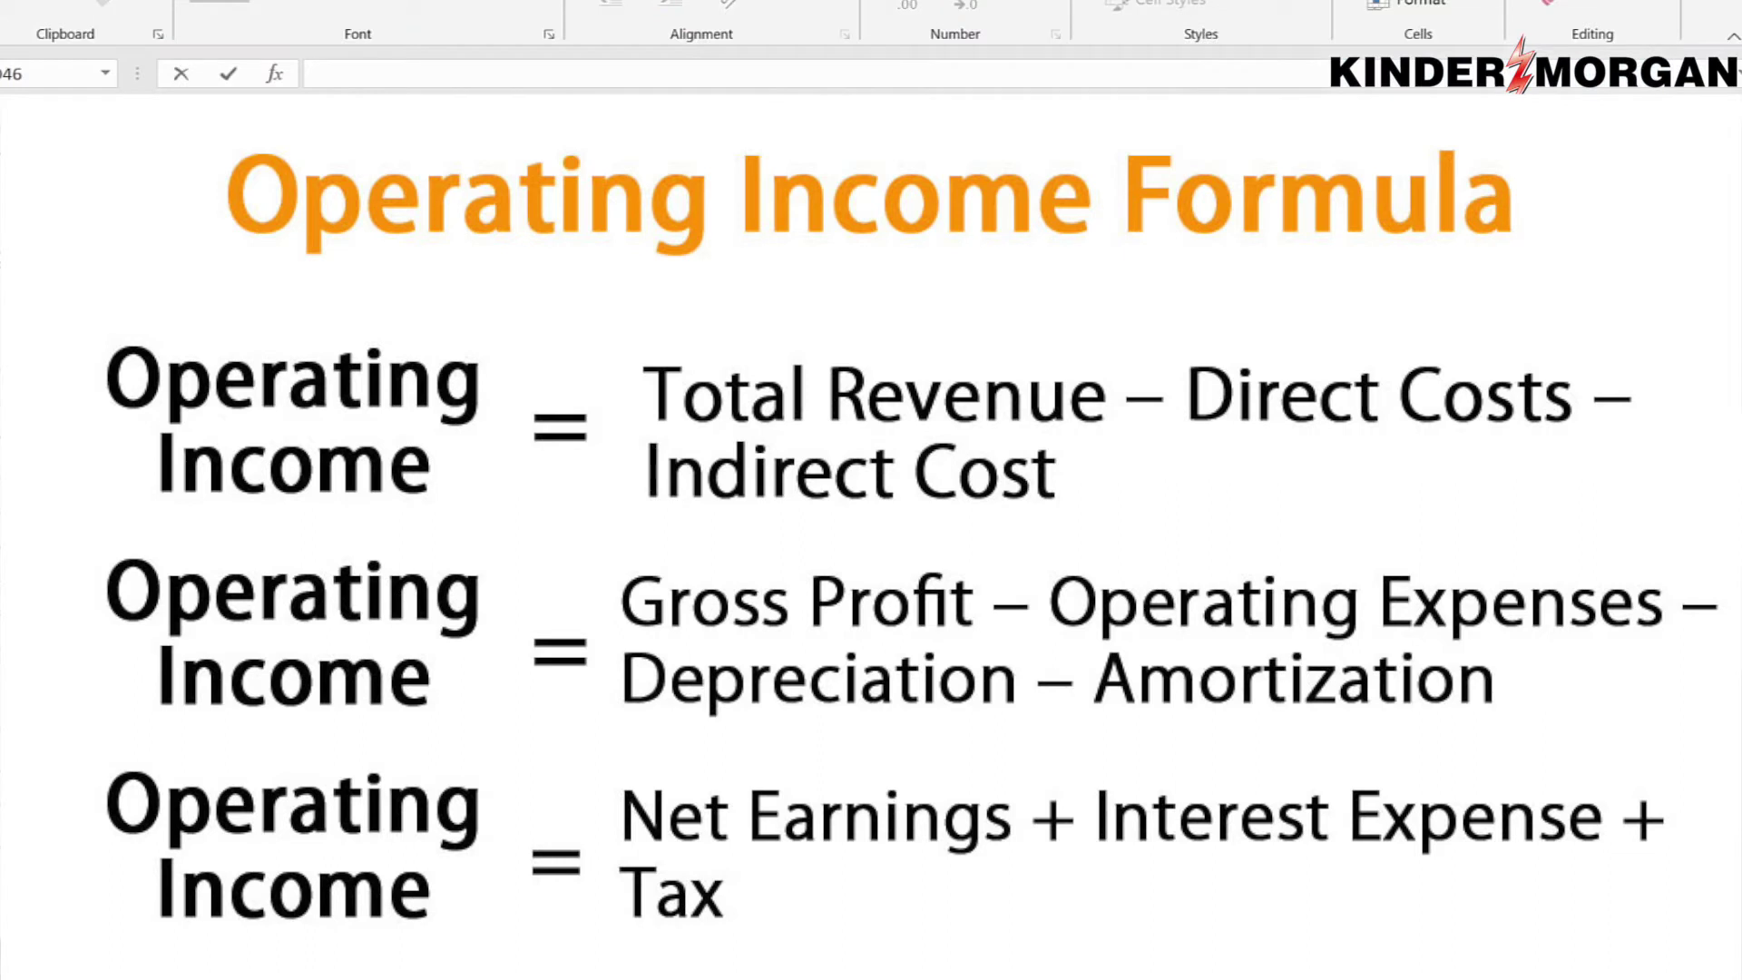
{"action": "key", "text": "Up"}
{"action": "key", "text": "Up"}
{"action": "key", "text": "Up"}
{"action": "key", "text": "Up"}
{"action": "key", "text": "Up"}
{"action": "key", "text": "Up"}
{"action": "key", "text": "Up"}
{"action": "key", "text": "Up"}
{"action": "key", "text": "Up"}
{"action": "key", "text": "Up"}
{"action": "key", "text": "Up"}
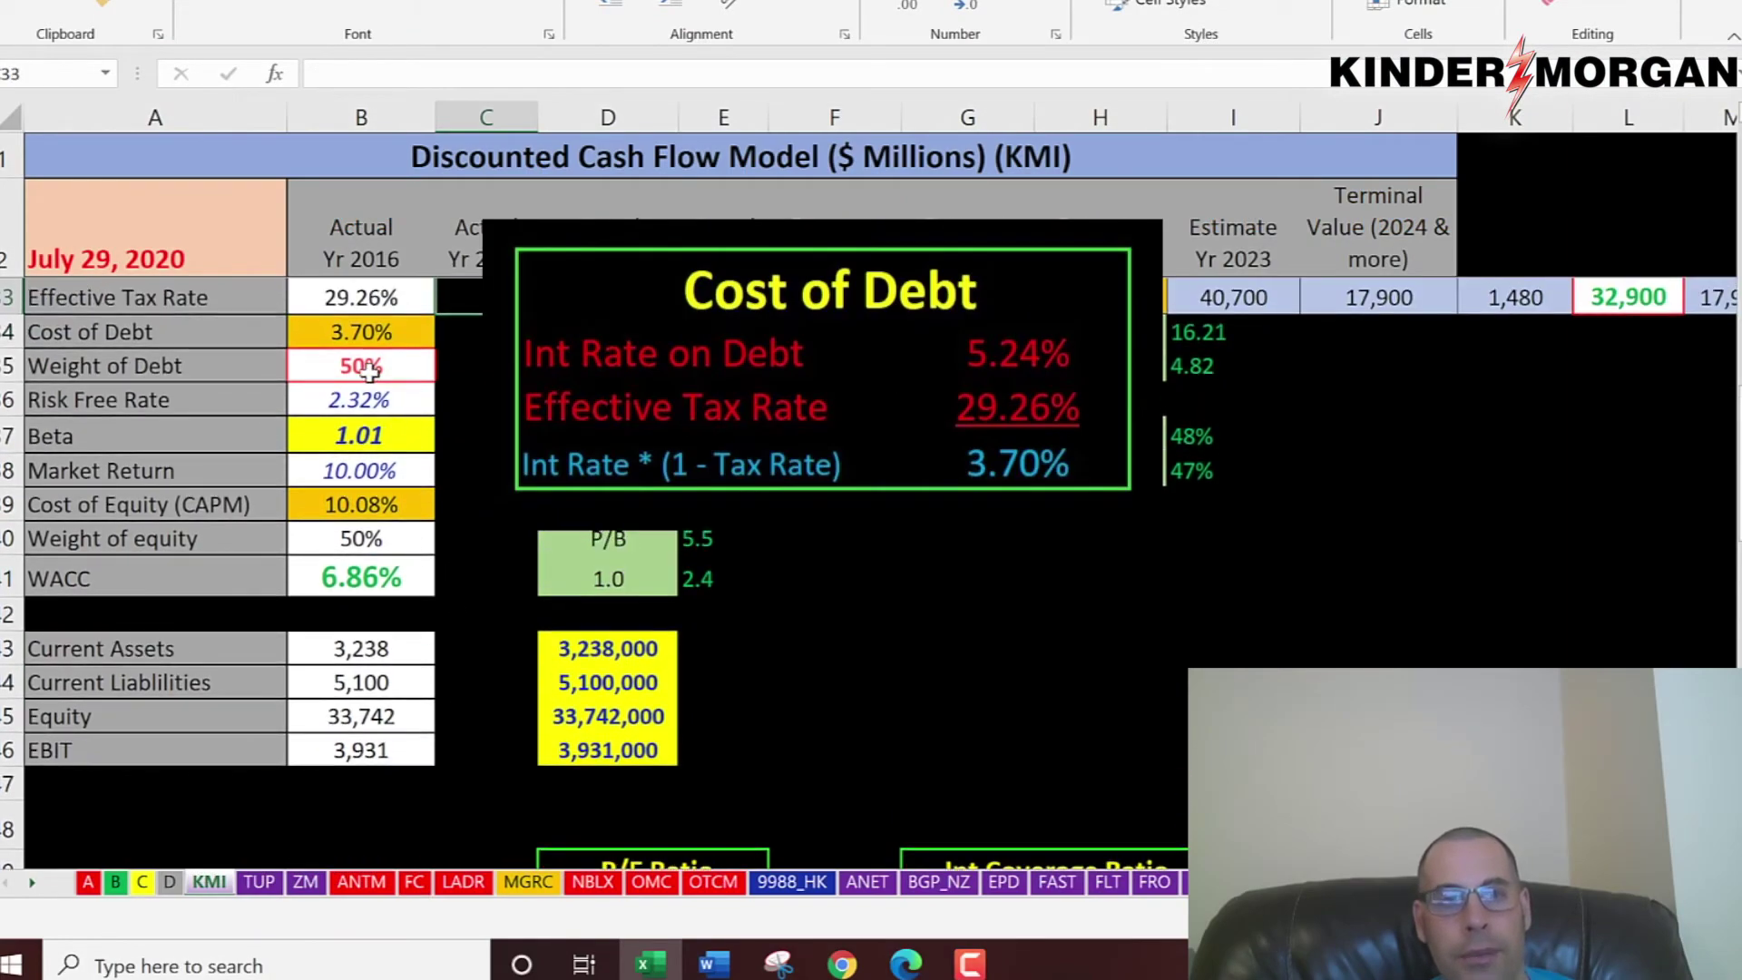
{"action": "left_click", "coordinate": [358, 334]}
{"action": "key", "text": "Down"}
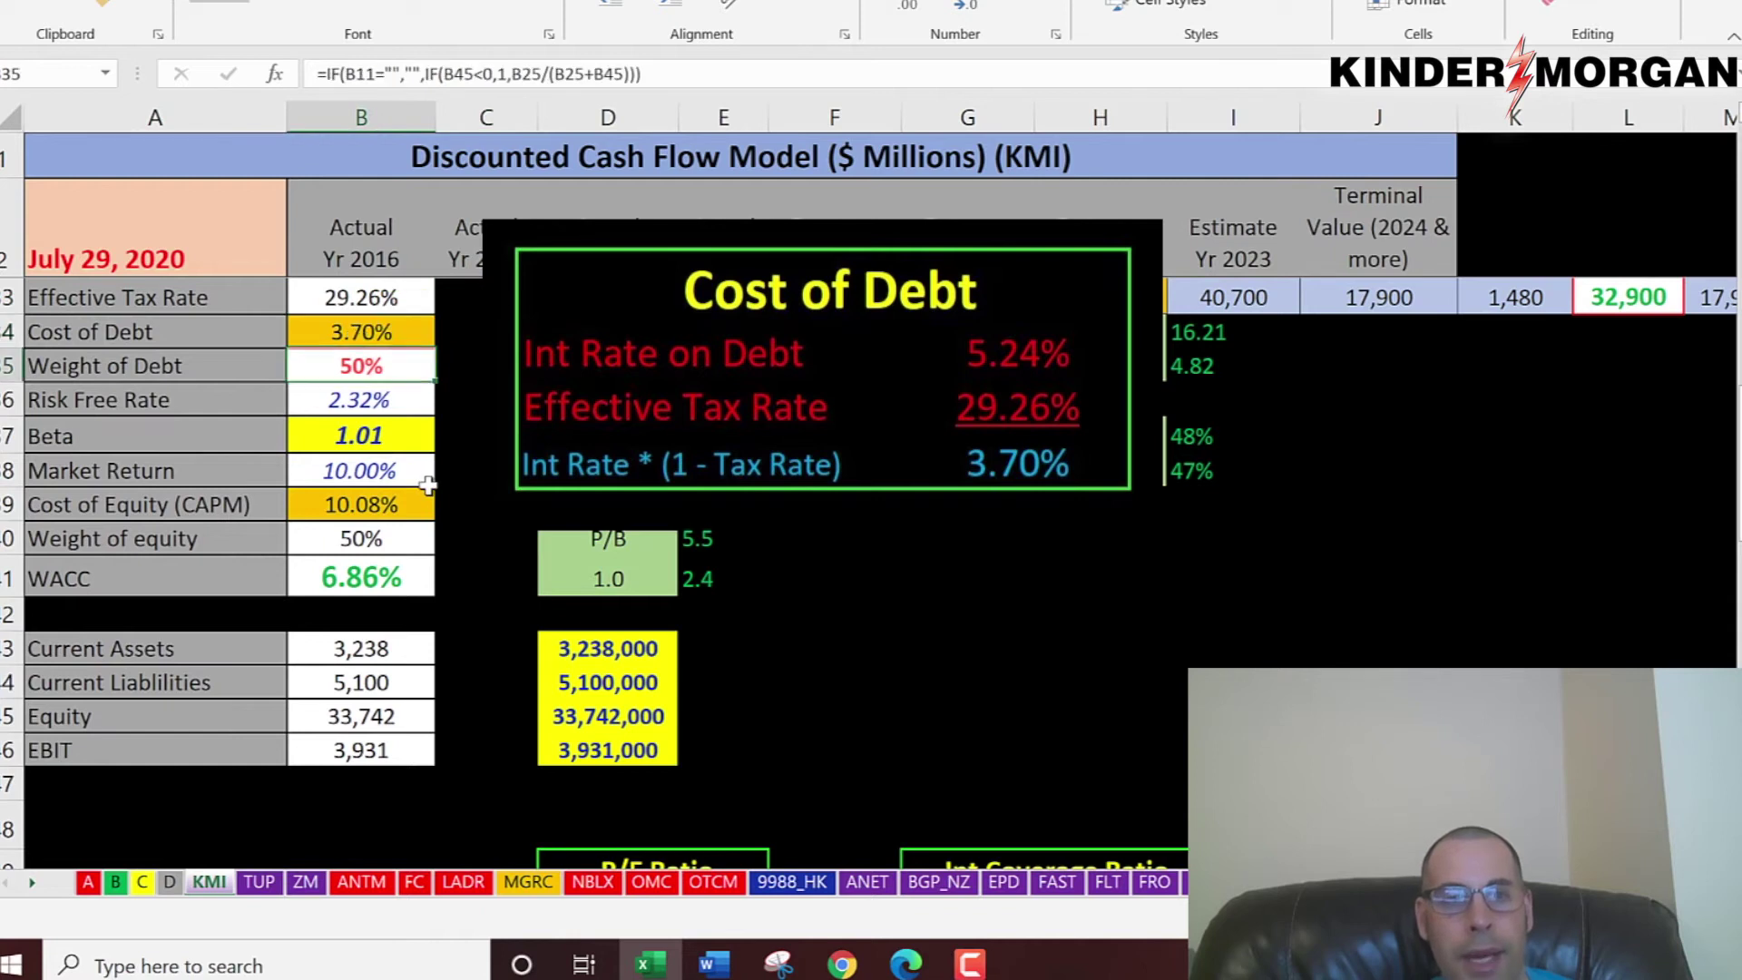
{"action": "left_click", "coordinate": [432, 544]}
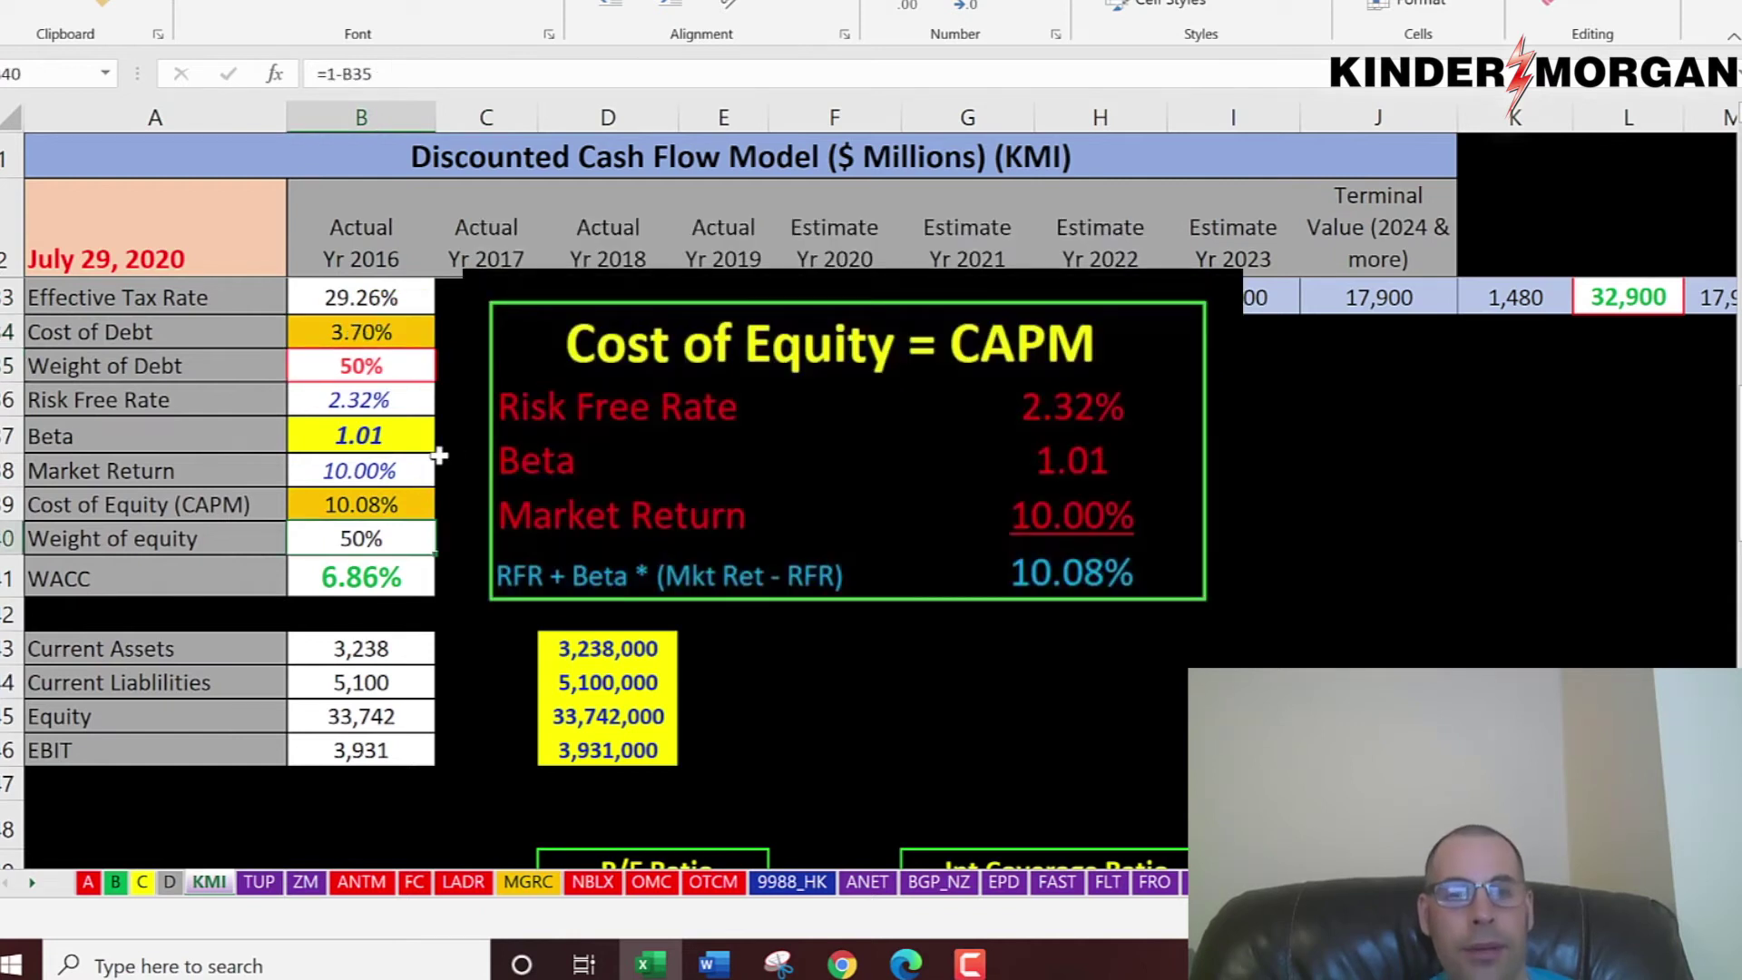
{"action": "key", "text": "Up"}
{"action": "left_click", "coordinate": [361, 538]}
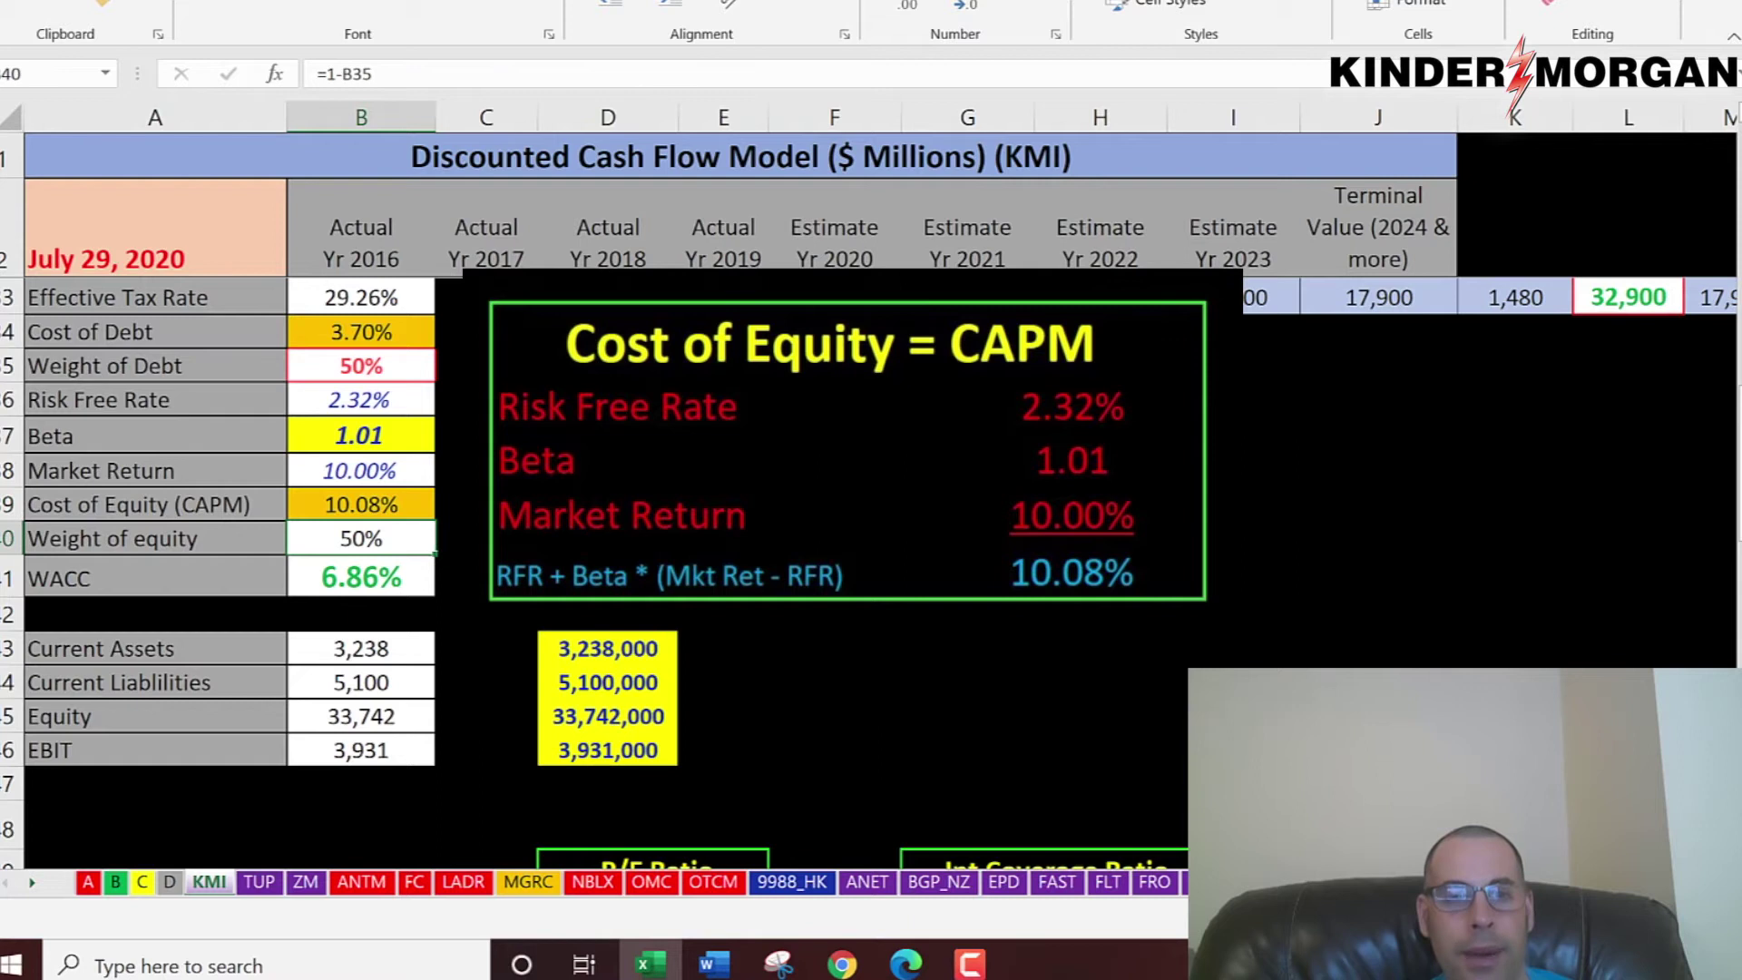
{"action": "key", "text": "Down"}
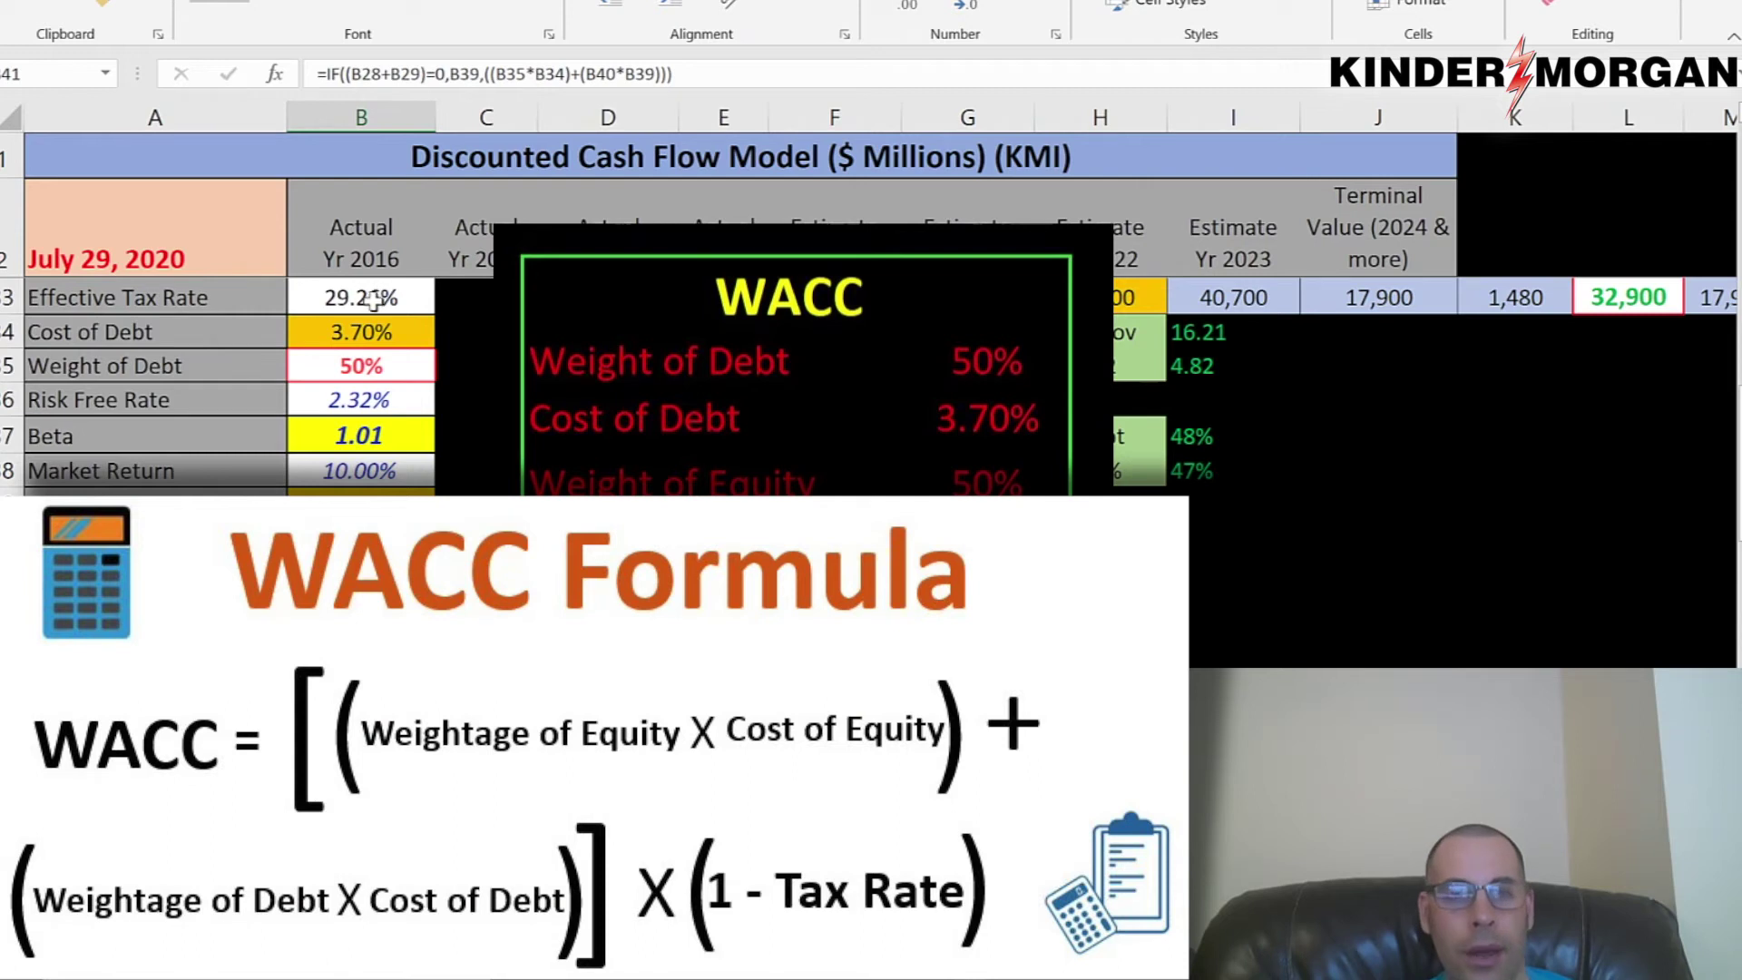
{"action": "left_click", "coordinate": [372, 332]}
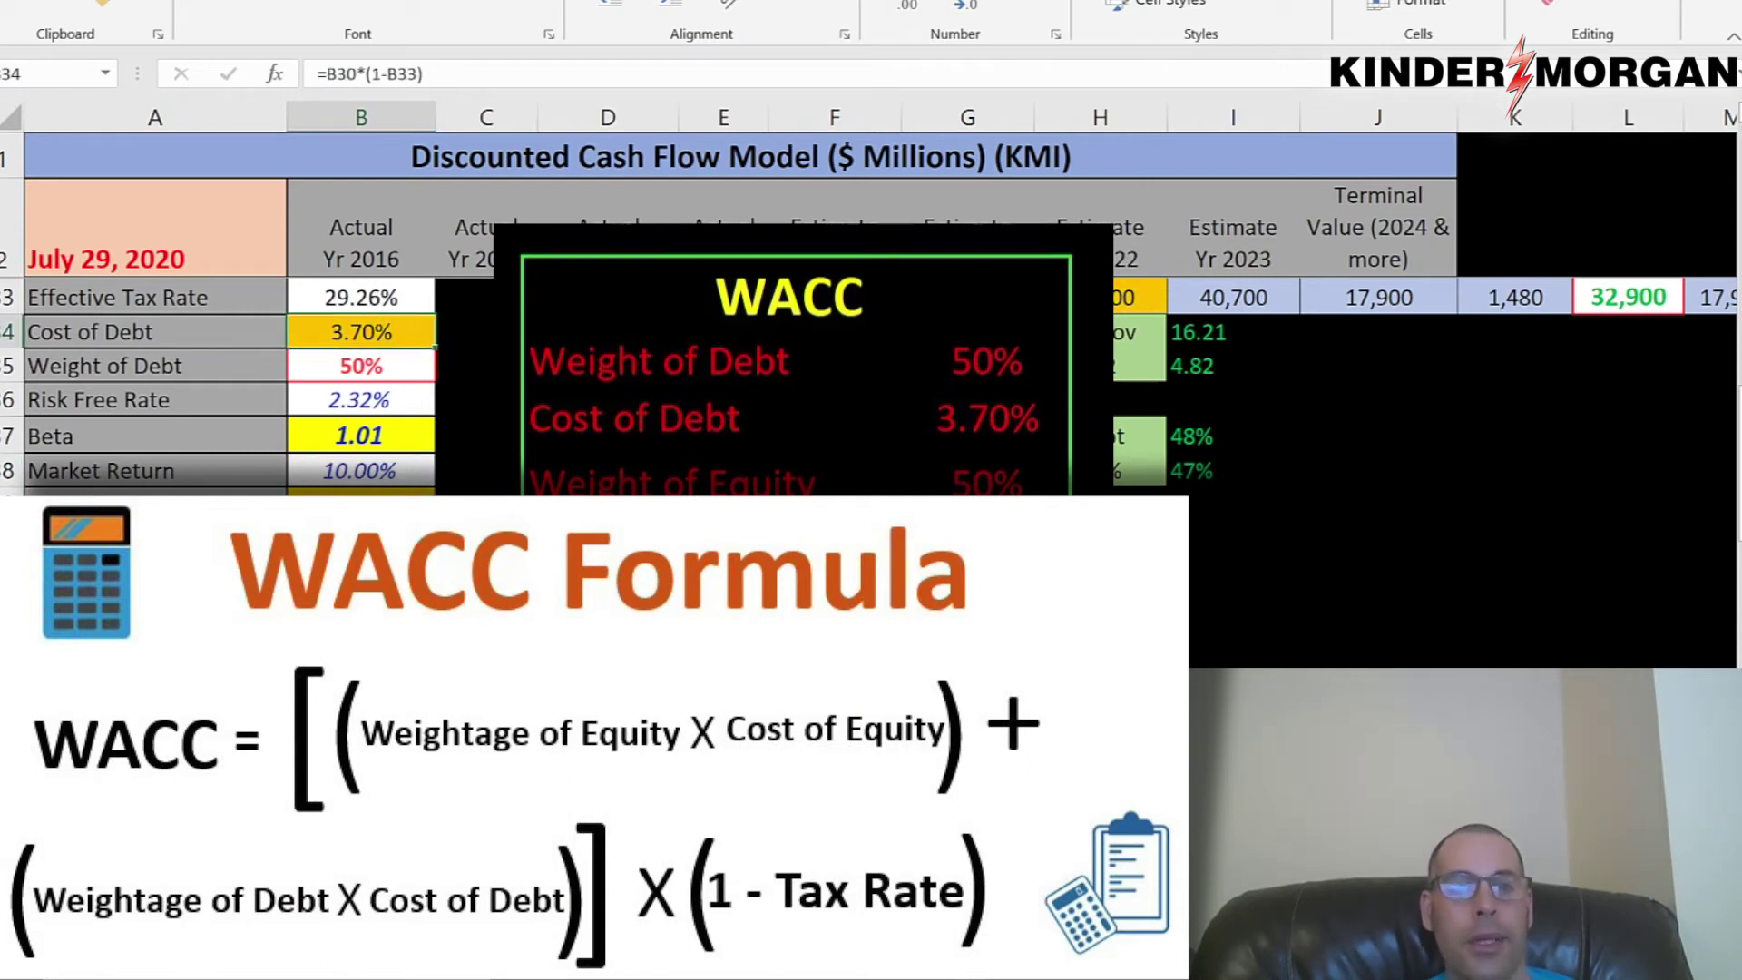
{"action": "key", "text": "Down"}
{"action": "key", "text": "Down"}
{"action": "key", "text": "Down"}
{"action": "key", "text": "Down"}
{"action": "key", "text": "Down"}
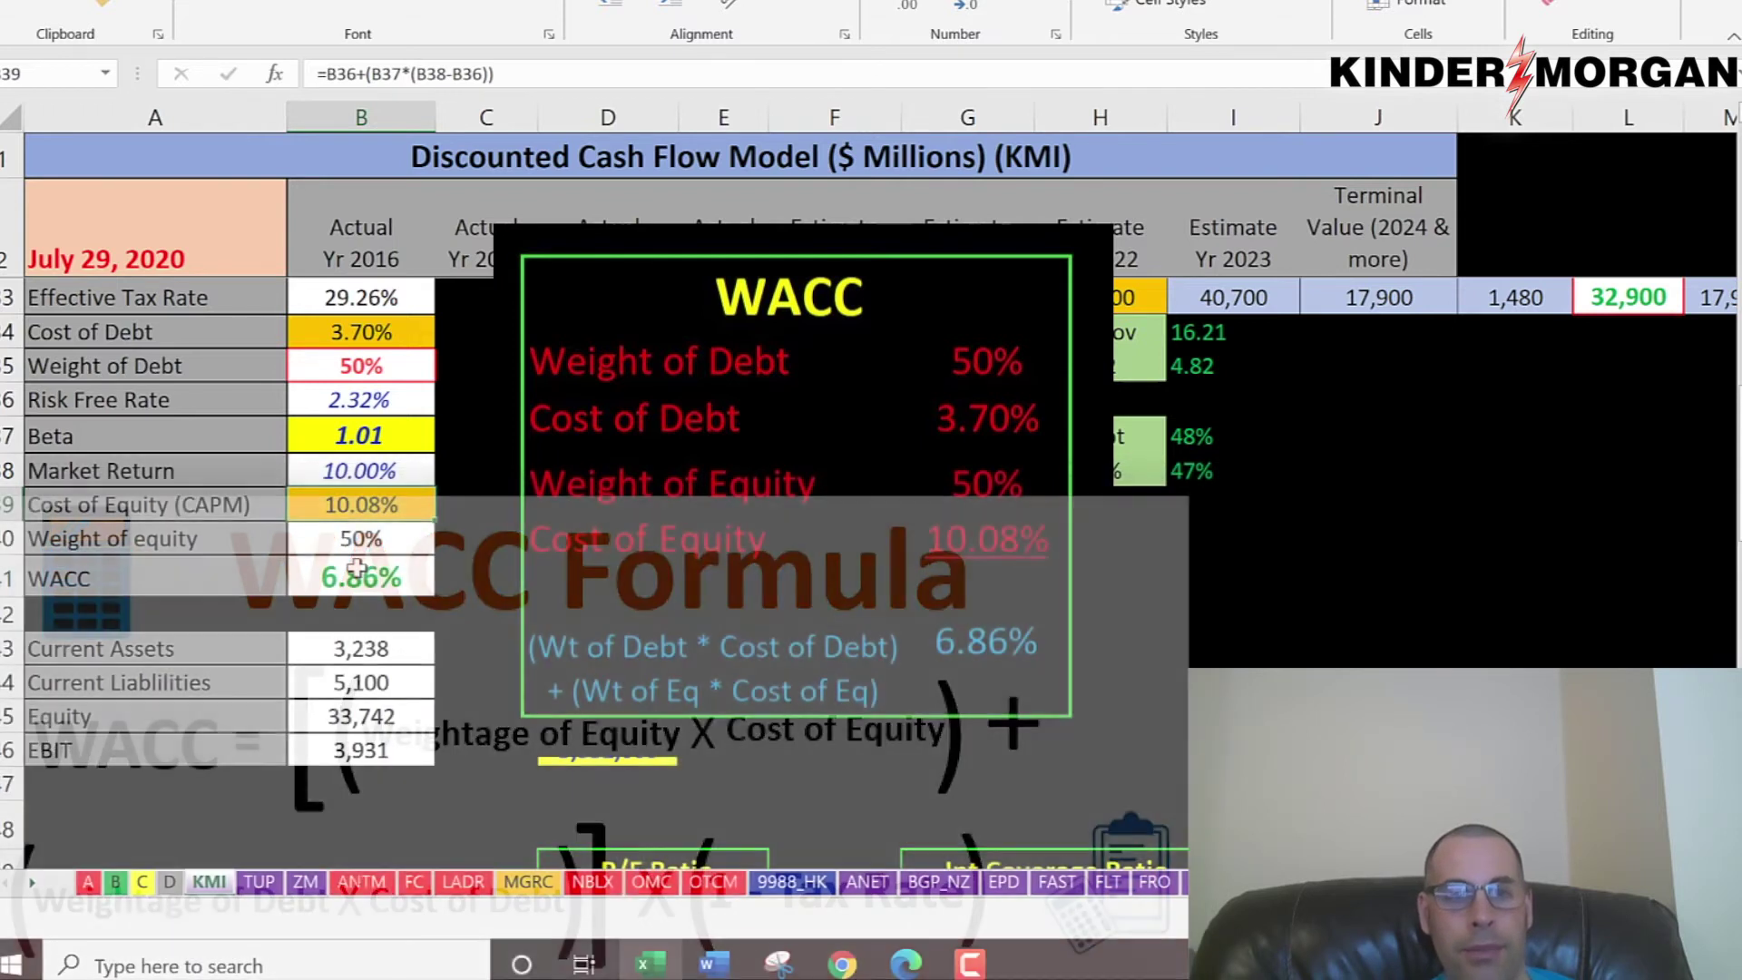
{"action": "left_click", "coordinate": [379, 569]}
- Review the 2020–2022 estimated free cash flows in the DCF model
{"action": "scroll", "coordinate": [470, 479], "scroll_direction": "up", "scroll_amount": 10}
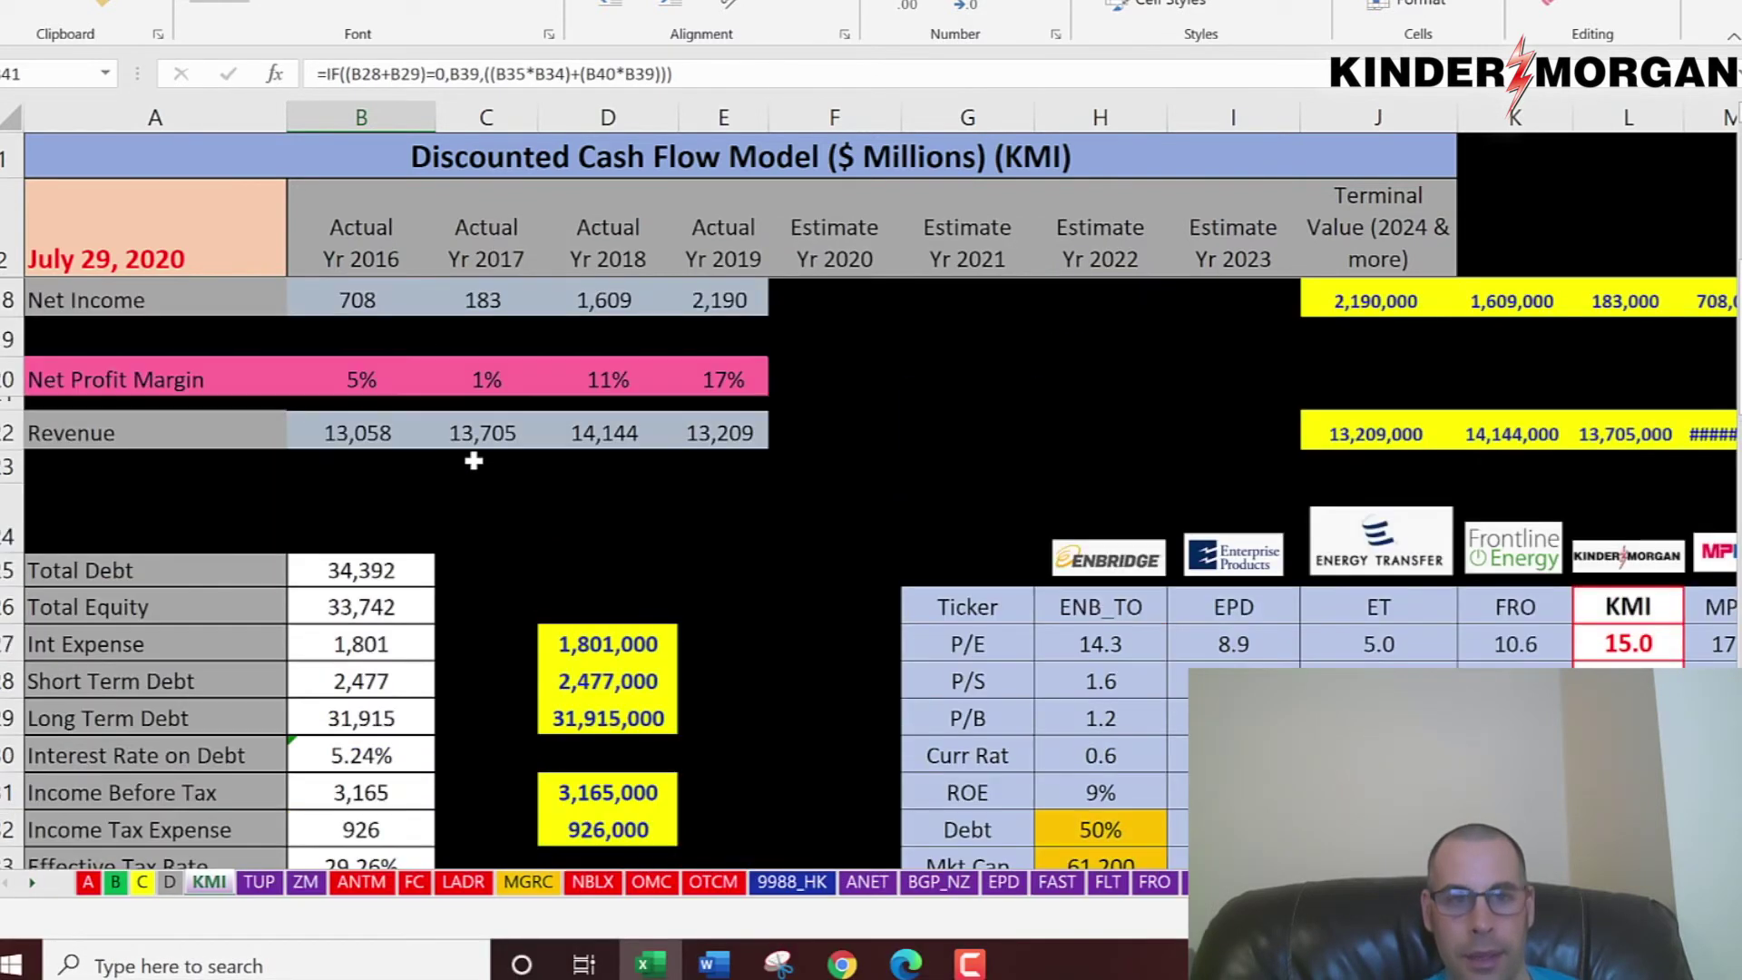
{"action": "left_click", "coordinate": [809, 288]}
{"action": "key", "text": "Right"}
{"action": "key", "text": "Right"}
{"action": "key", "text": "Right"}
{"action": "left_click_drag", "start_coordinate": [836, 308], "coordinate": [1232, 298]}
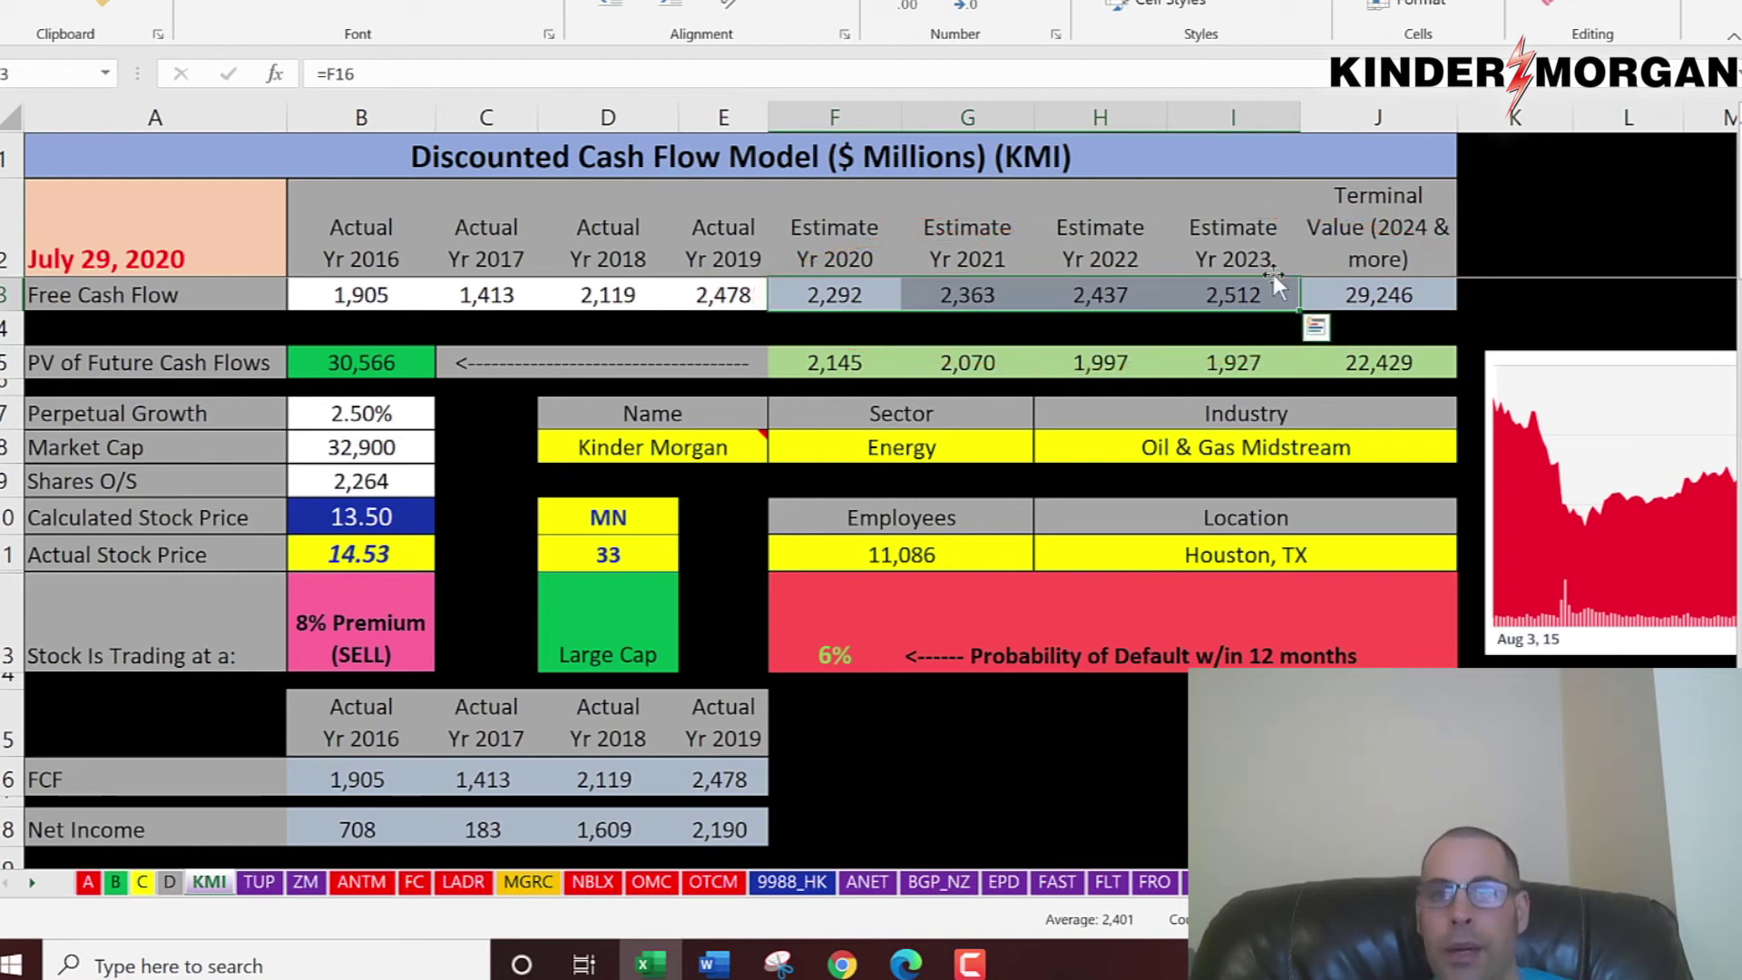
- Check the terminal value, the cash flow present values totalling 30,566, and the shares outstanding formula
{"action": "left_click", "coordinate": [1371, 288]}
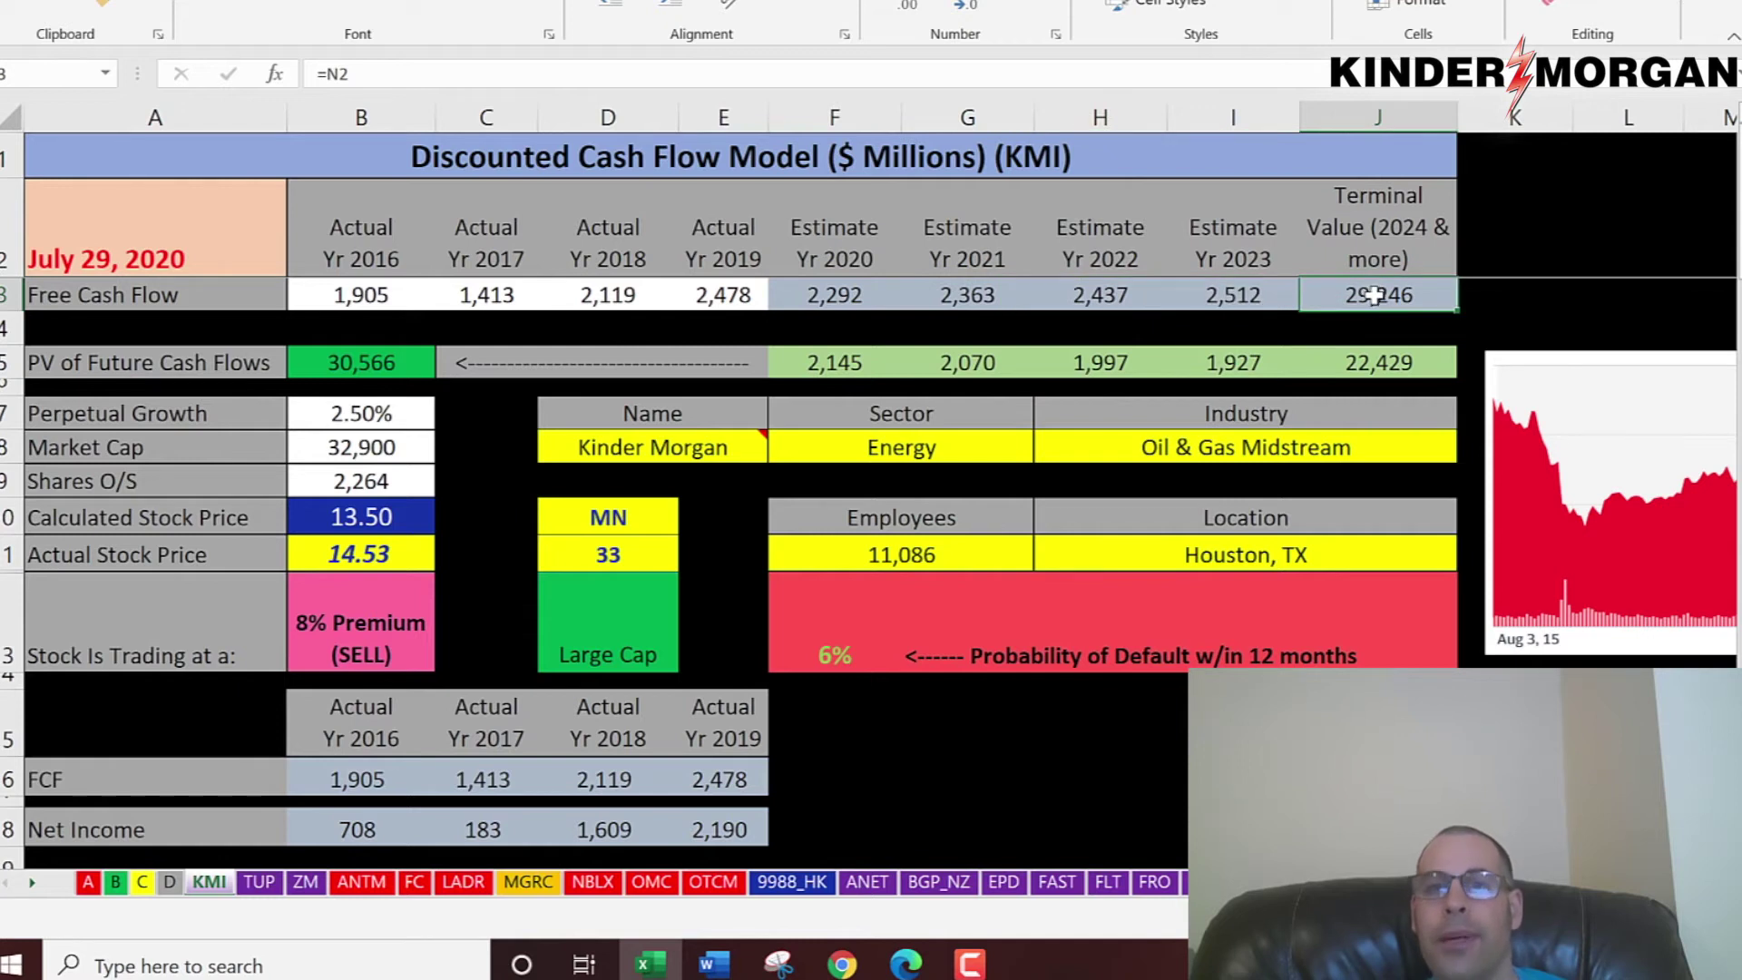
{"action": "left_click", "coordinate": [1377, 364]}
{"action": "left_click_drag", "start_coordinate": [1438, 361], "coordinate": [821, 366]}
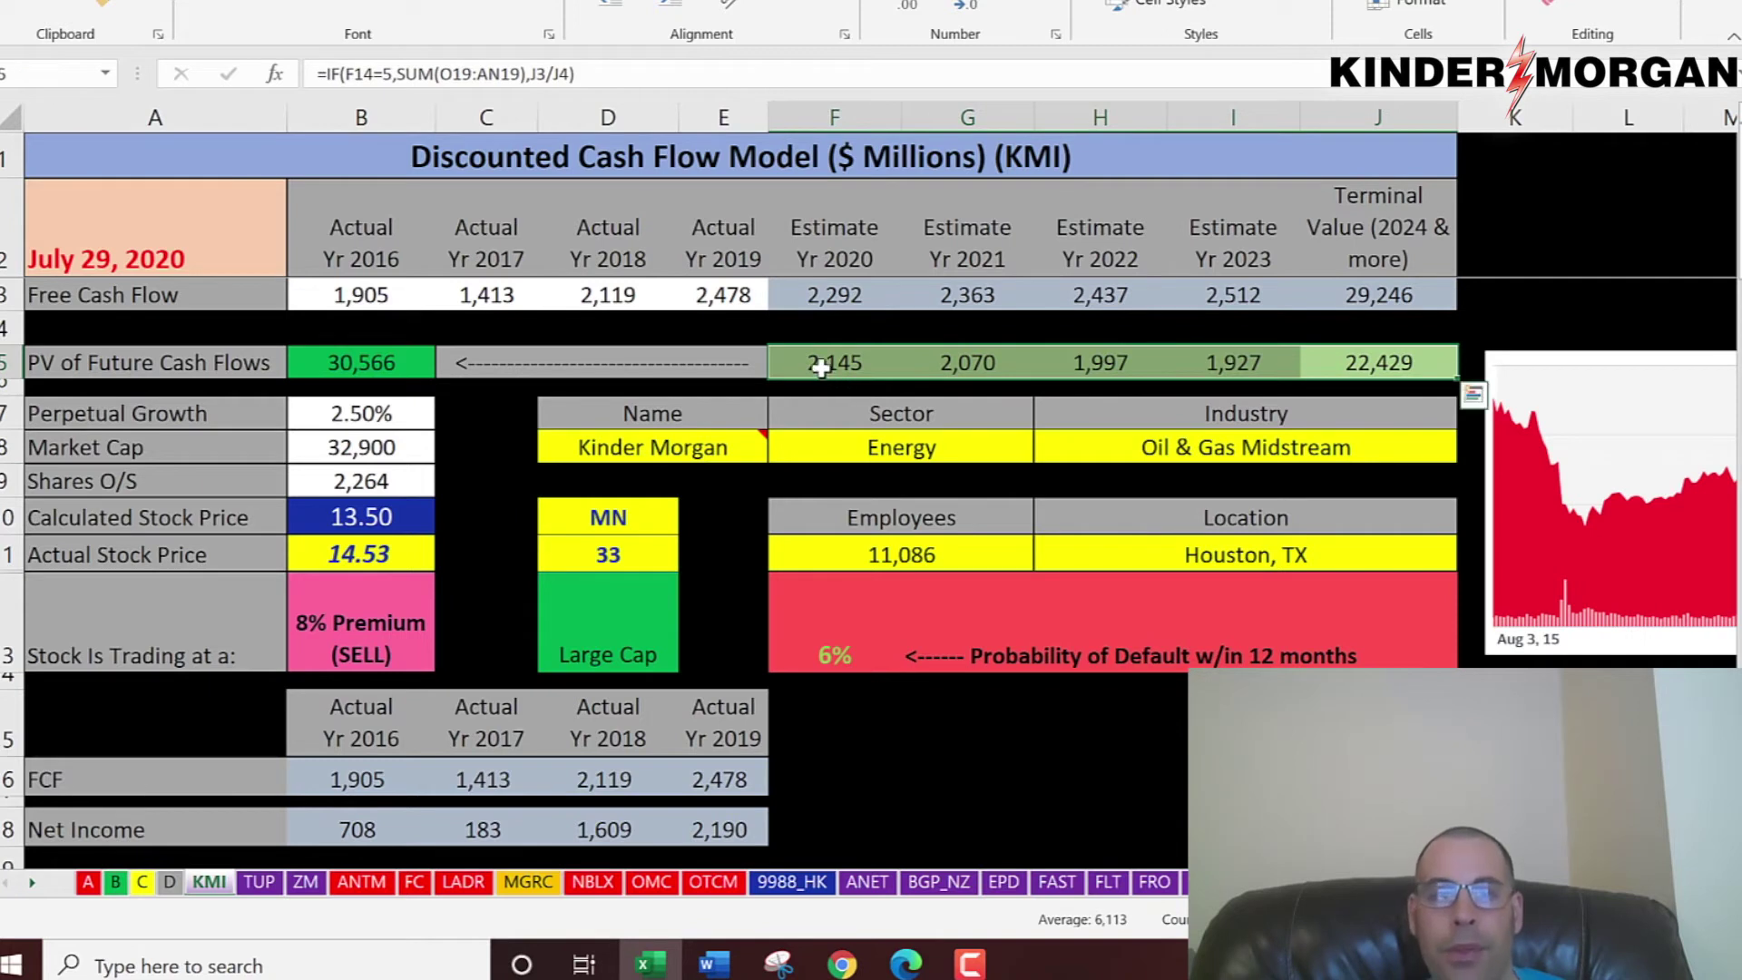
{"action": "left_click", "coordinate": [364, 367]}
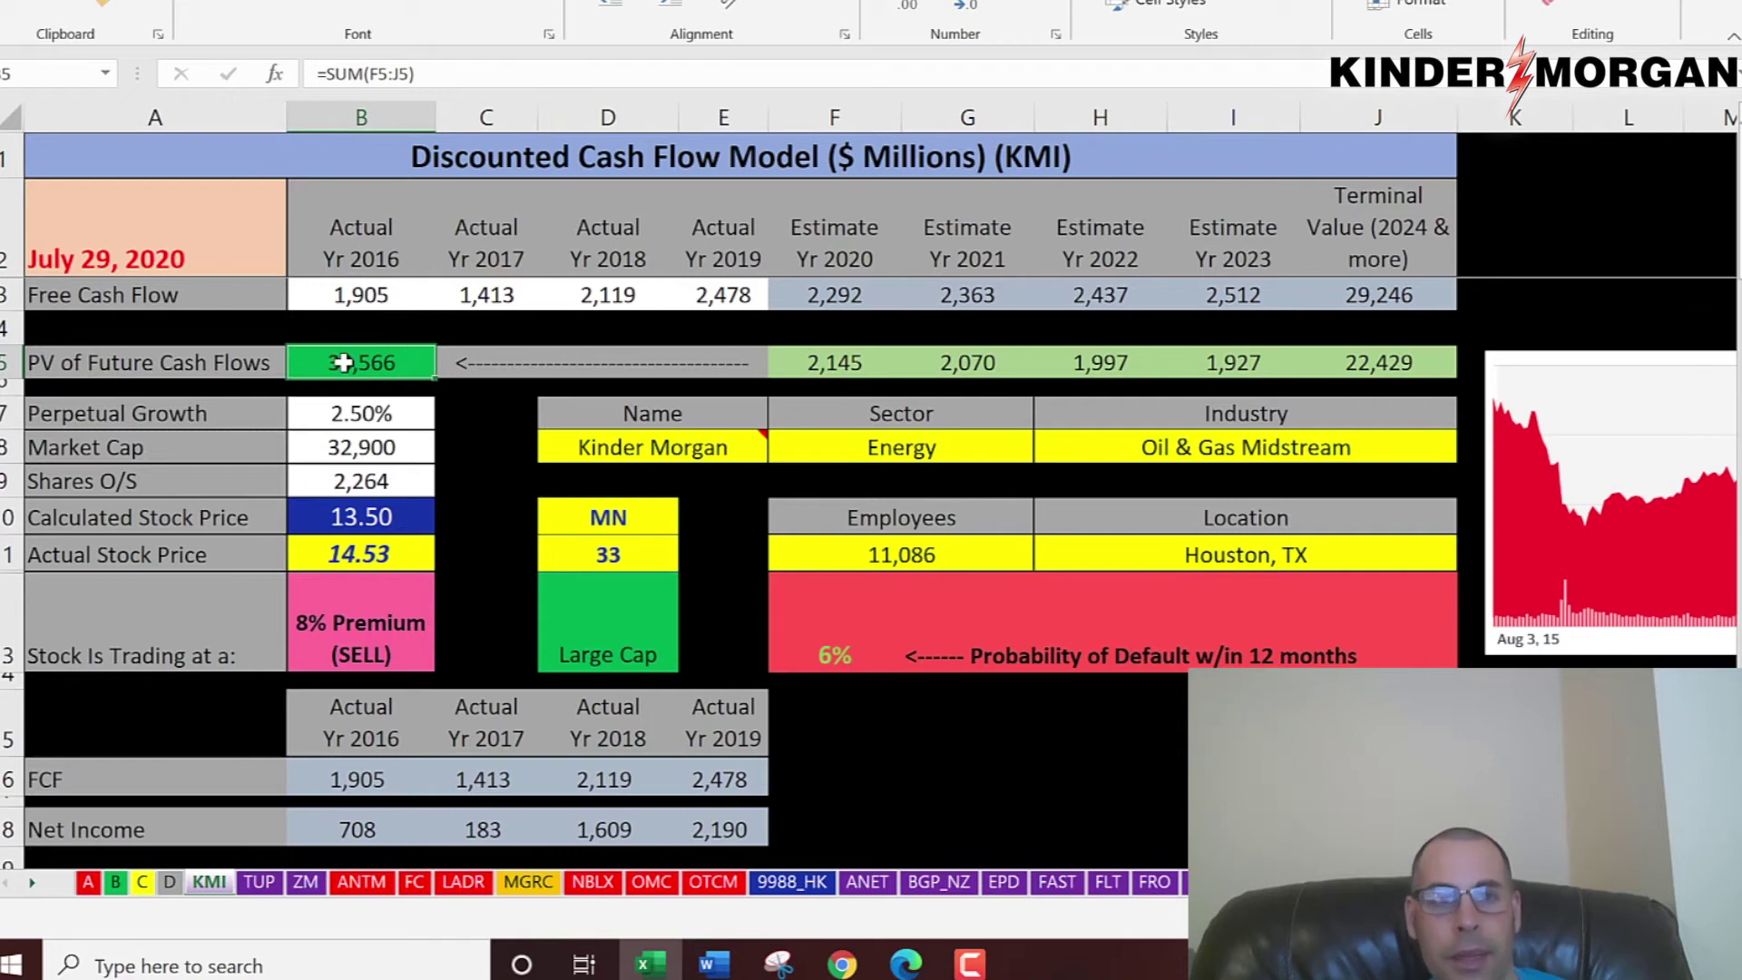
{"action": "left_click", "coordinate": [370, 478]}
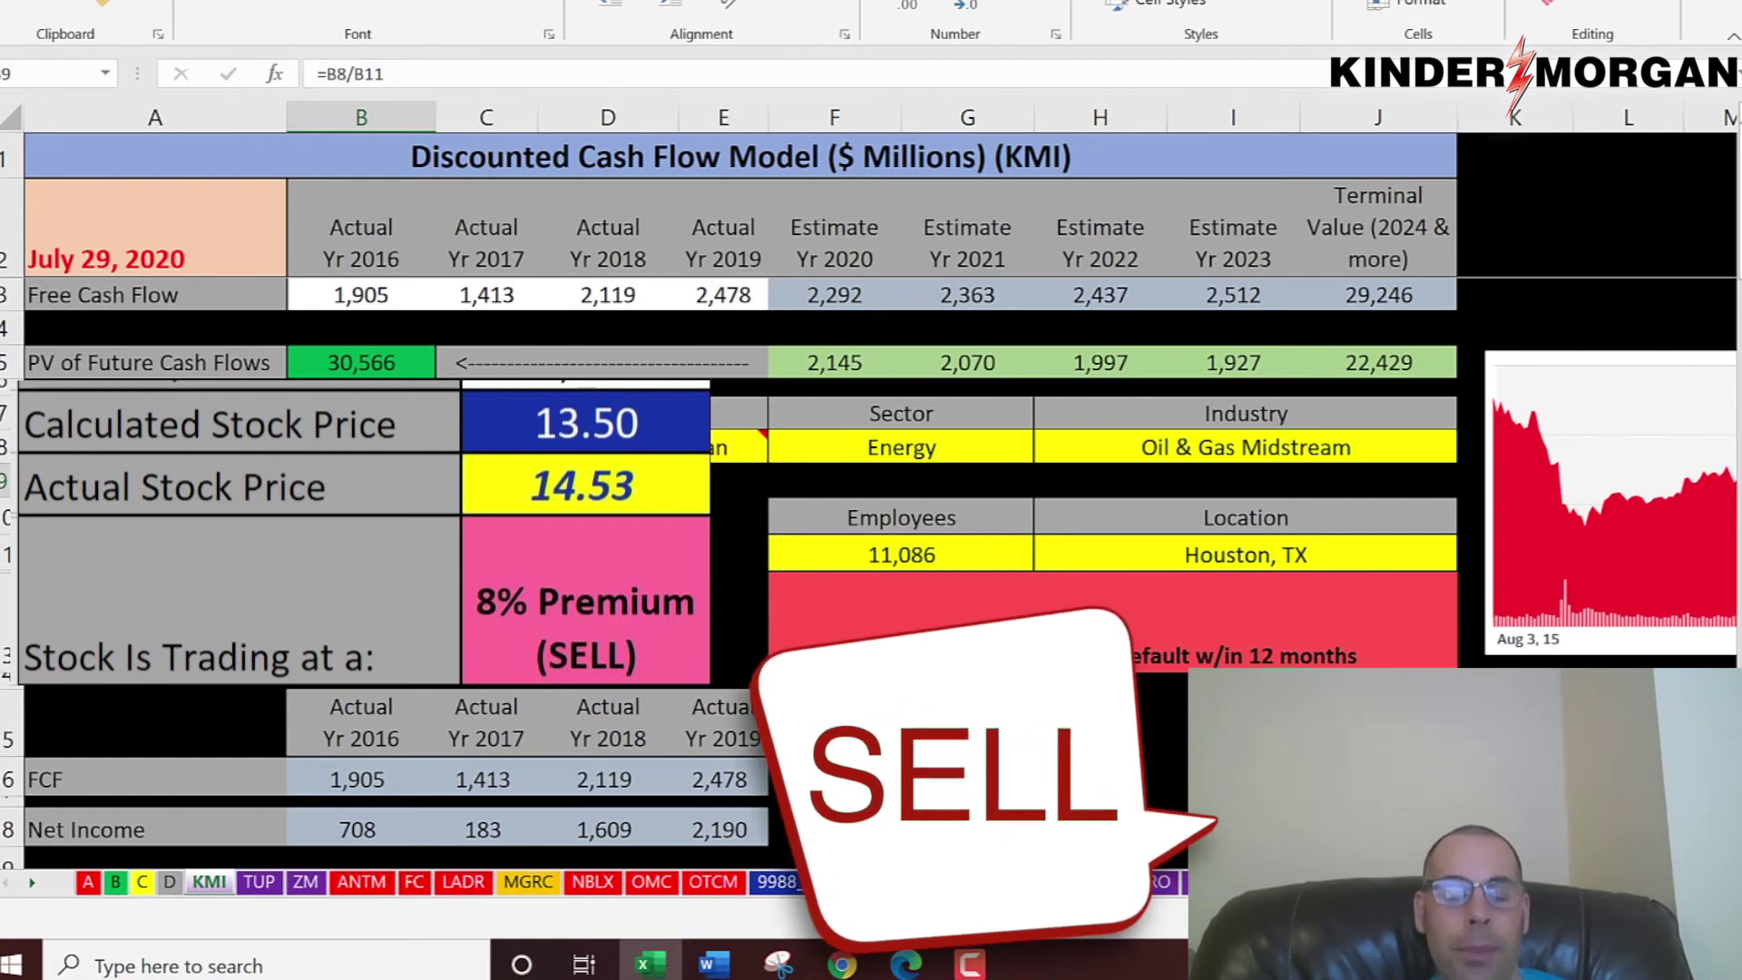
- Check Simply Wall St's KMI fair value of US$15.29 against the US$14.53 price, 5.0% undervalued
{"action": "key", "text": "alt+Tab"}
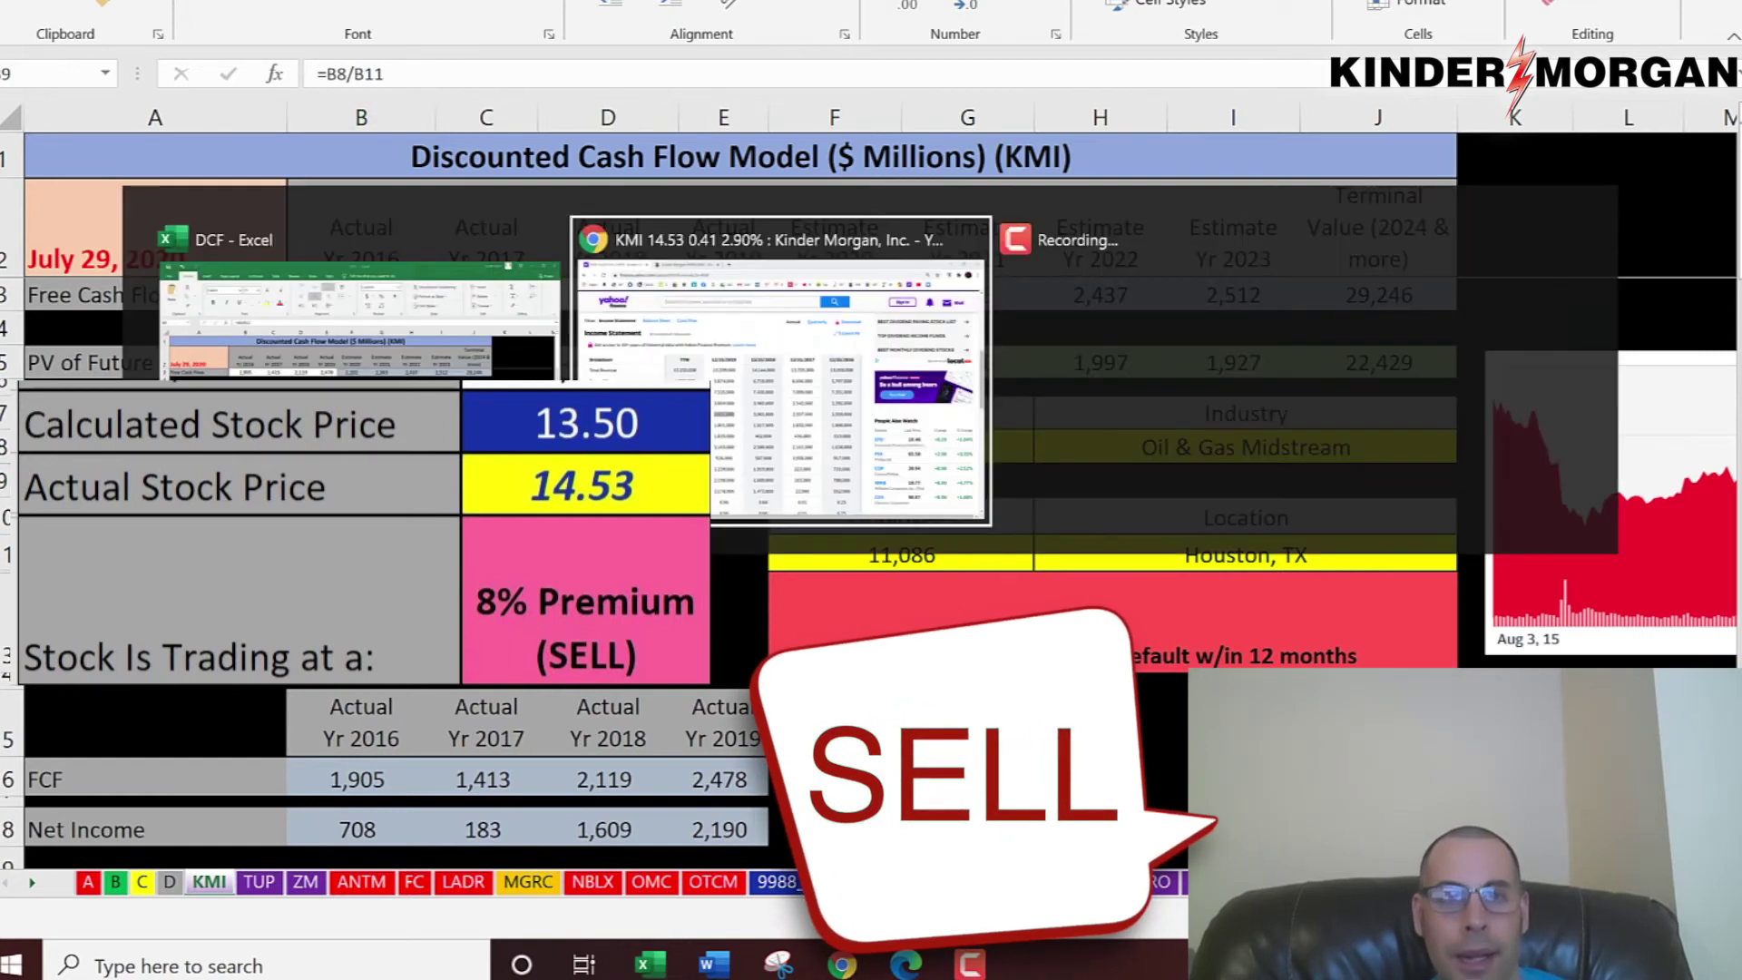
{"action": "key", "text": "ctrl+Tab"}
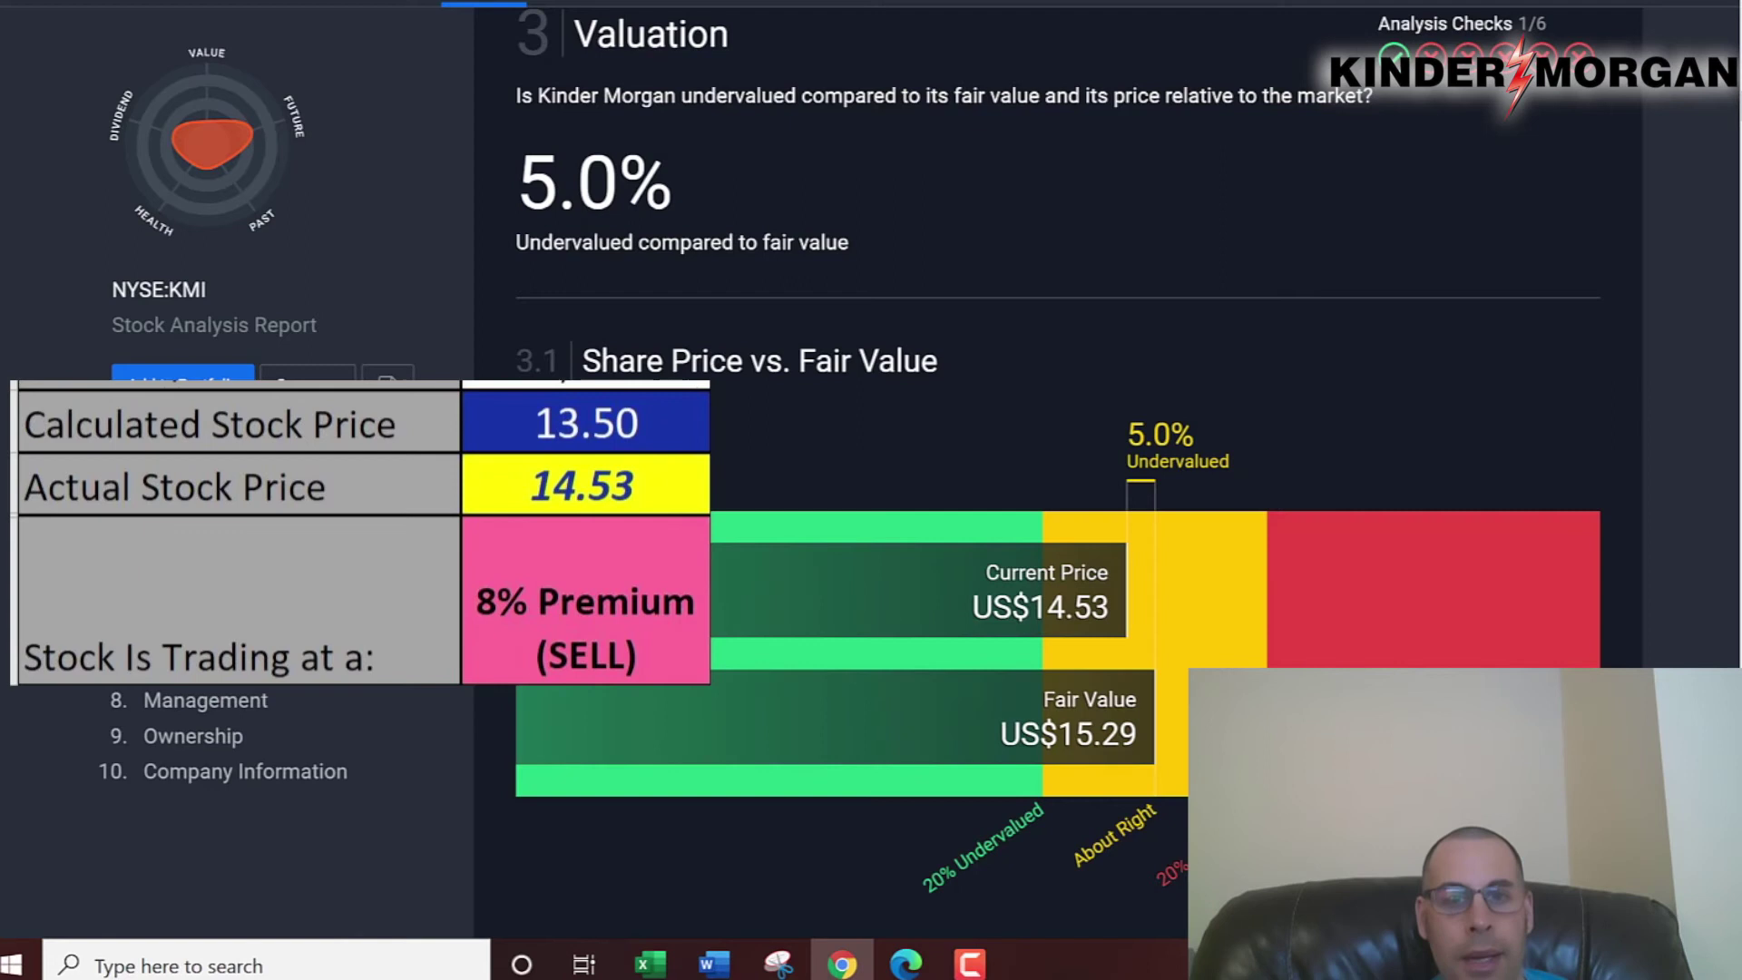
{"action": "scroll", "coordinate": [599, 281], "scroll_direction": "down", "scroll_amount": 3}
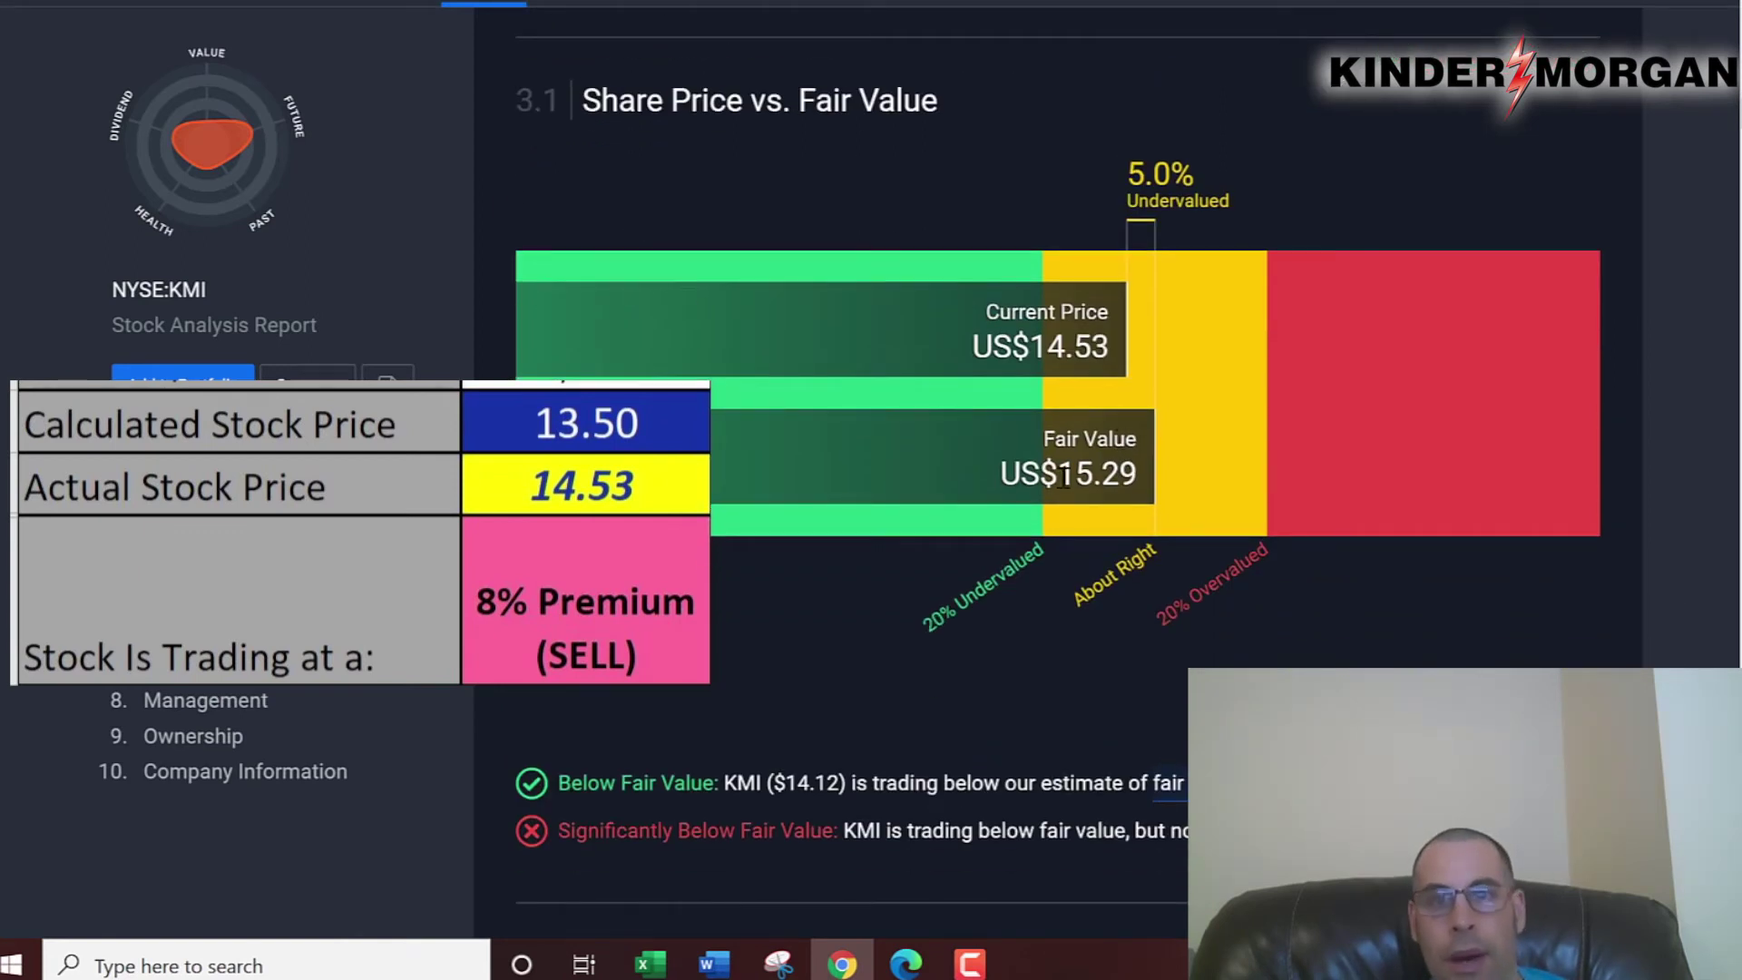
{"action": "key", "text": "alt+Tab"}
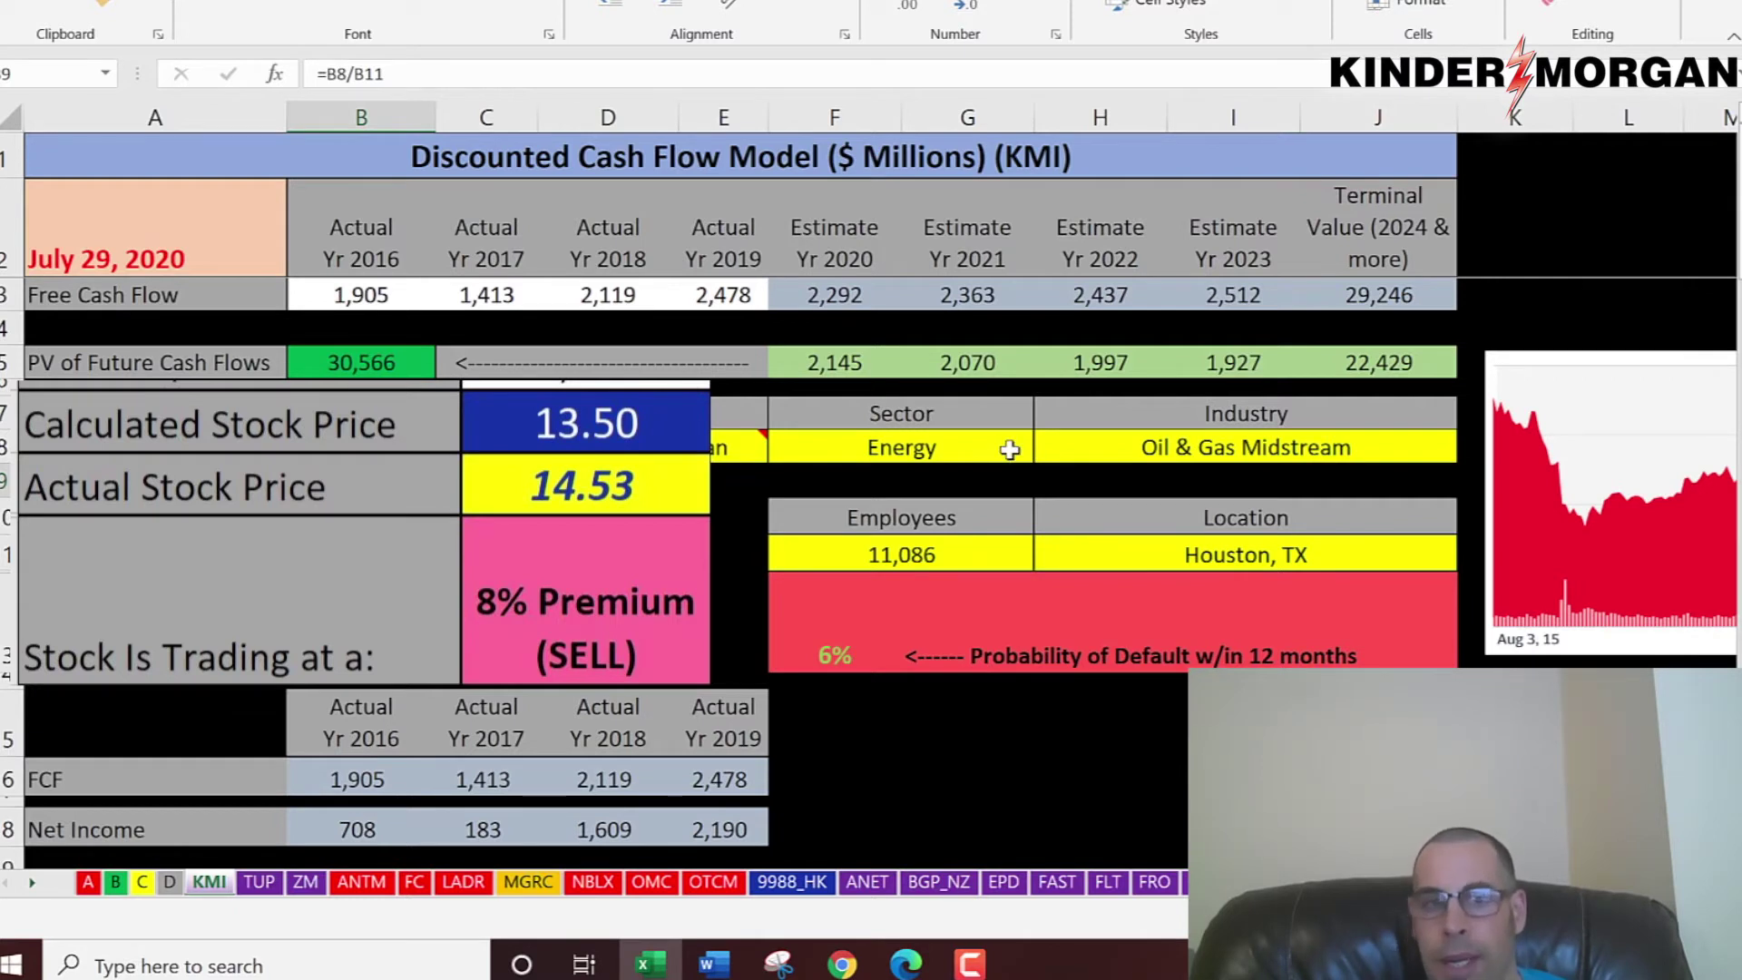
- Move the stock price chart (Picture 1) from the right edge into the middle of the sheet
{"action": "left_click_drag", "start_coordinate": [1672, 451], "coordinate": [597, 432]}
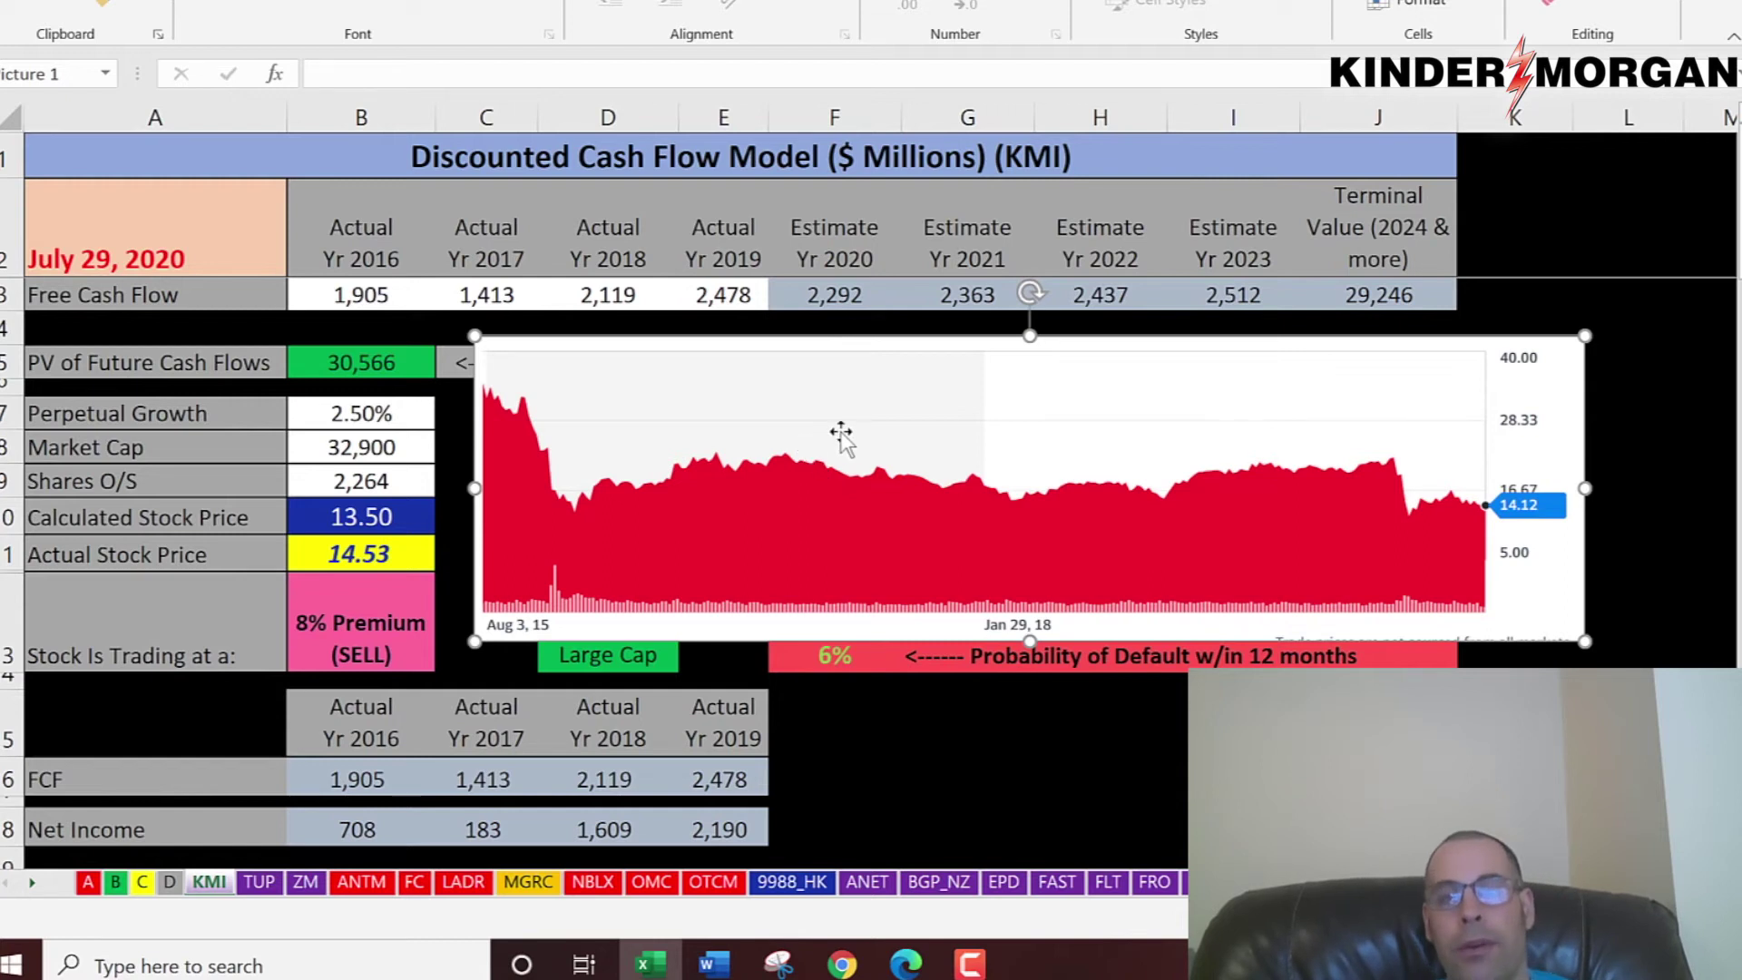
{"action": "scroll", "coordinate": [839, 431], "scroll_direction": "down", "scroll_amount": 3}
{"action": "scroll", "coordinate": [844, 410], "scroll_direction": "down", "scroll_amount": 2}
{"action": "mouse_move", "coordinate": [564, 356]}
{"action": "left_mouse_down"}
{"action": "mouse_move", "coordinate": [467, 420]}
{"action": "mouse_move", "coordinate": [609, 338]}
{"action": "left_mouse_up"}
- Review the P/E ratio of 15.0 in D15 and the P/S ratio of 2.5 in D18
{"action": "left_click", "coordinate": [601, 438]}
{"action": "left_click", "coordinate": [601, 438]}
{"action": "left_click", "coordinate": [658, 545]}
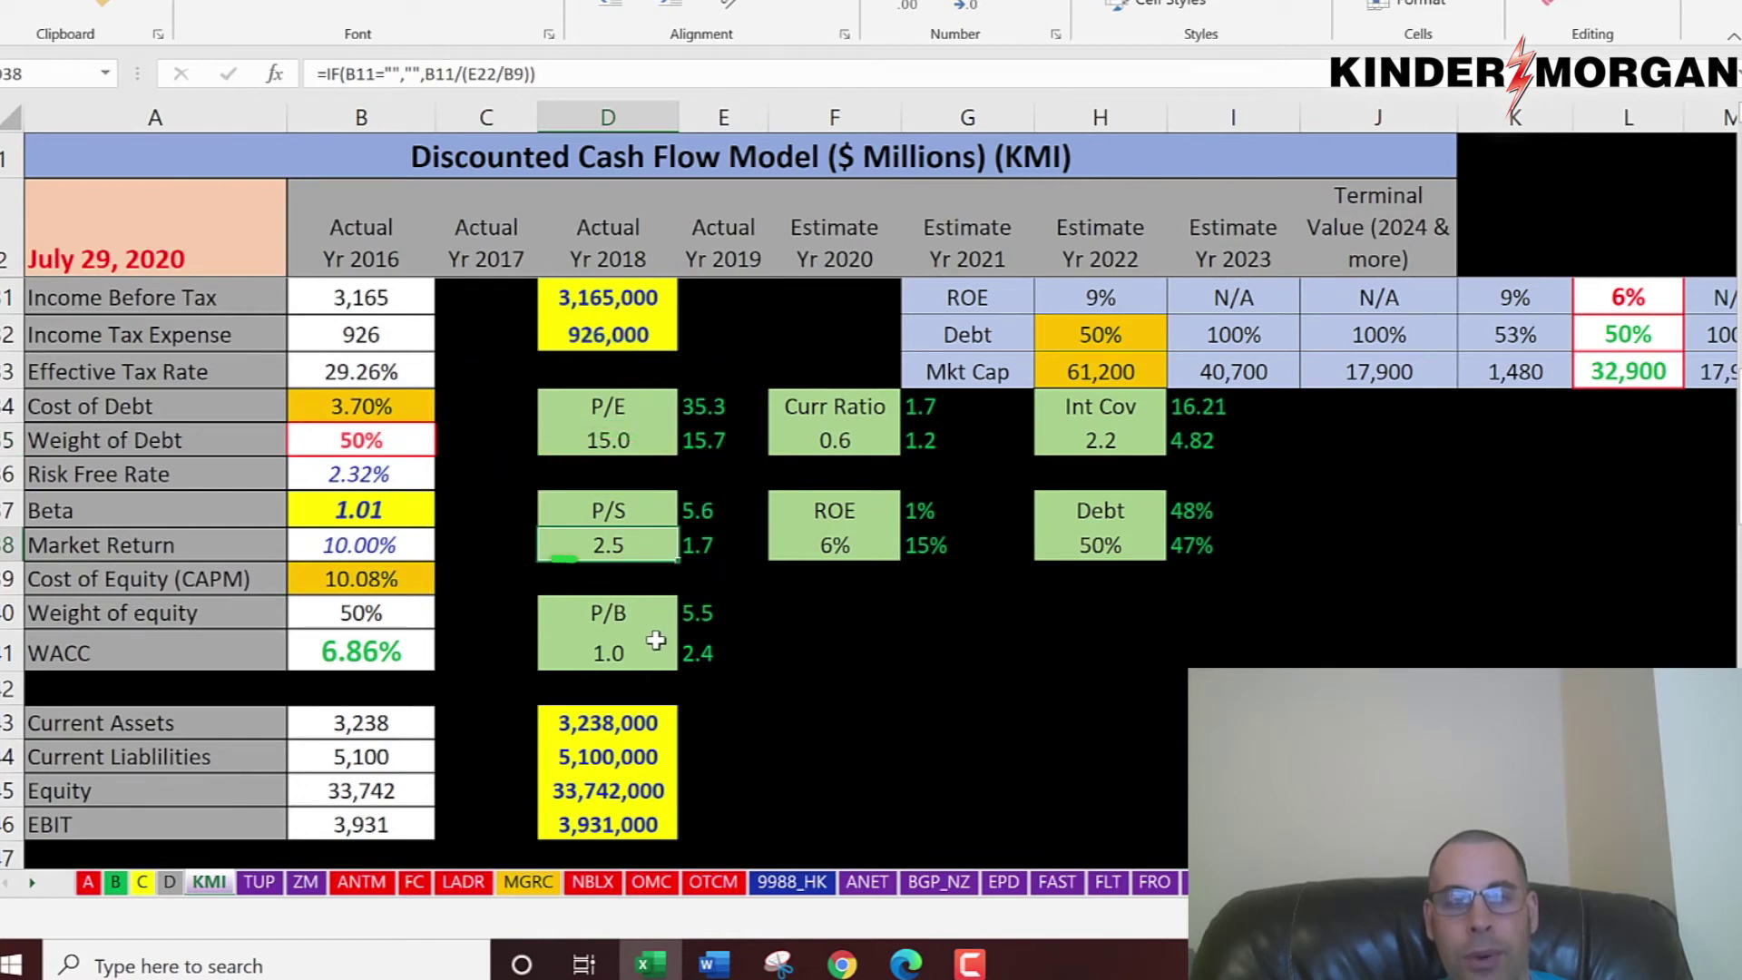
{"action": "left_click", "coordinate": [585, 653]}
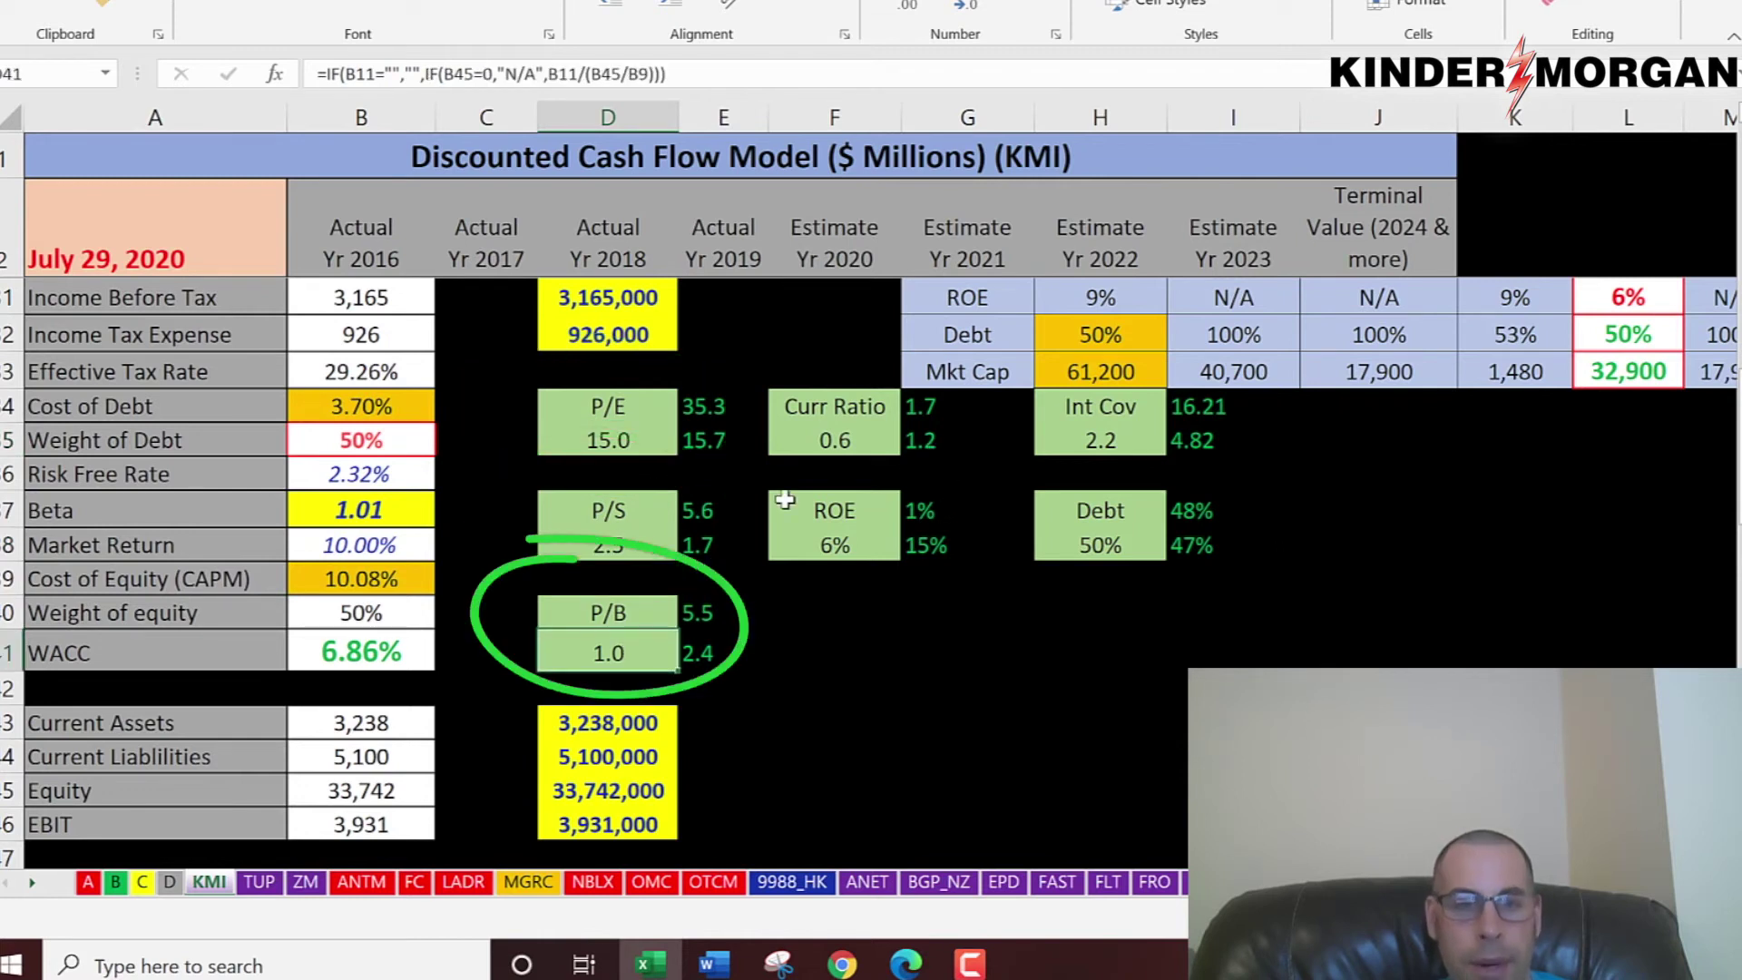
{"action": "scroll", "coordinate": [751, 440], "scroll_direction": "down", "scroll_amount": 3}
{"action": "scroll", "coordinate": [751, 440], "scroll_direction": "down", "scroll_amount": 2}
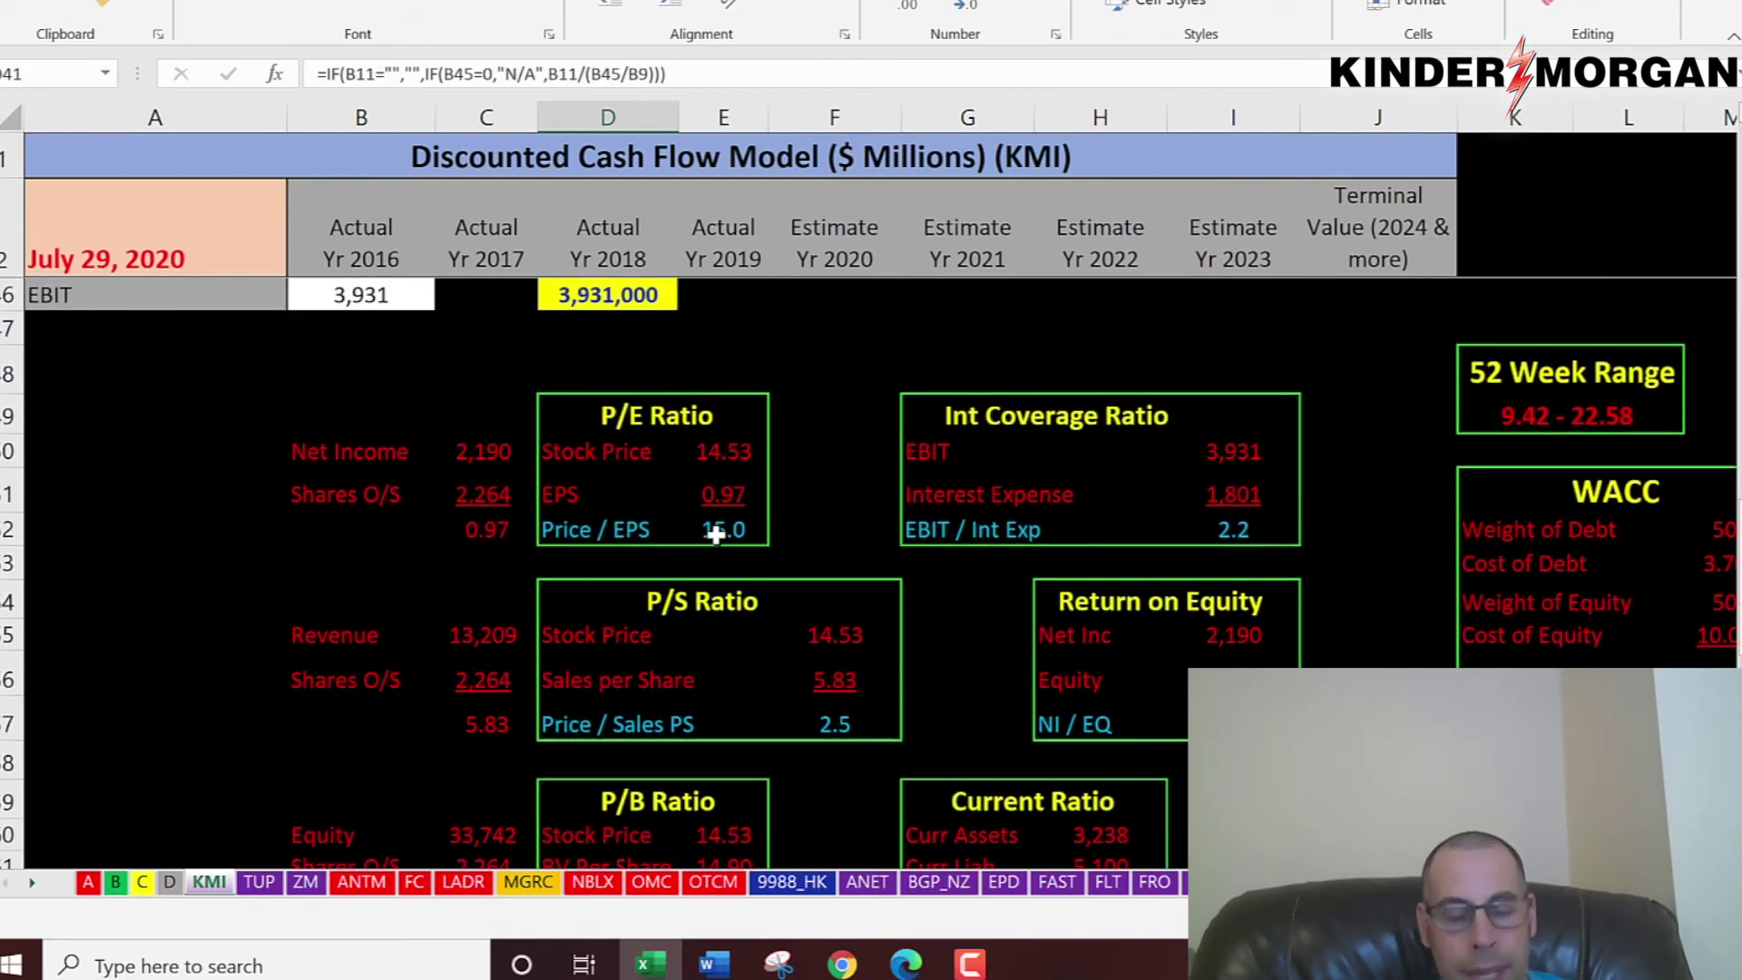
{"action": "left_click", "coordinate": [730, 460]}
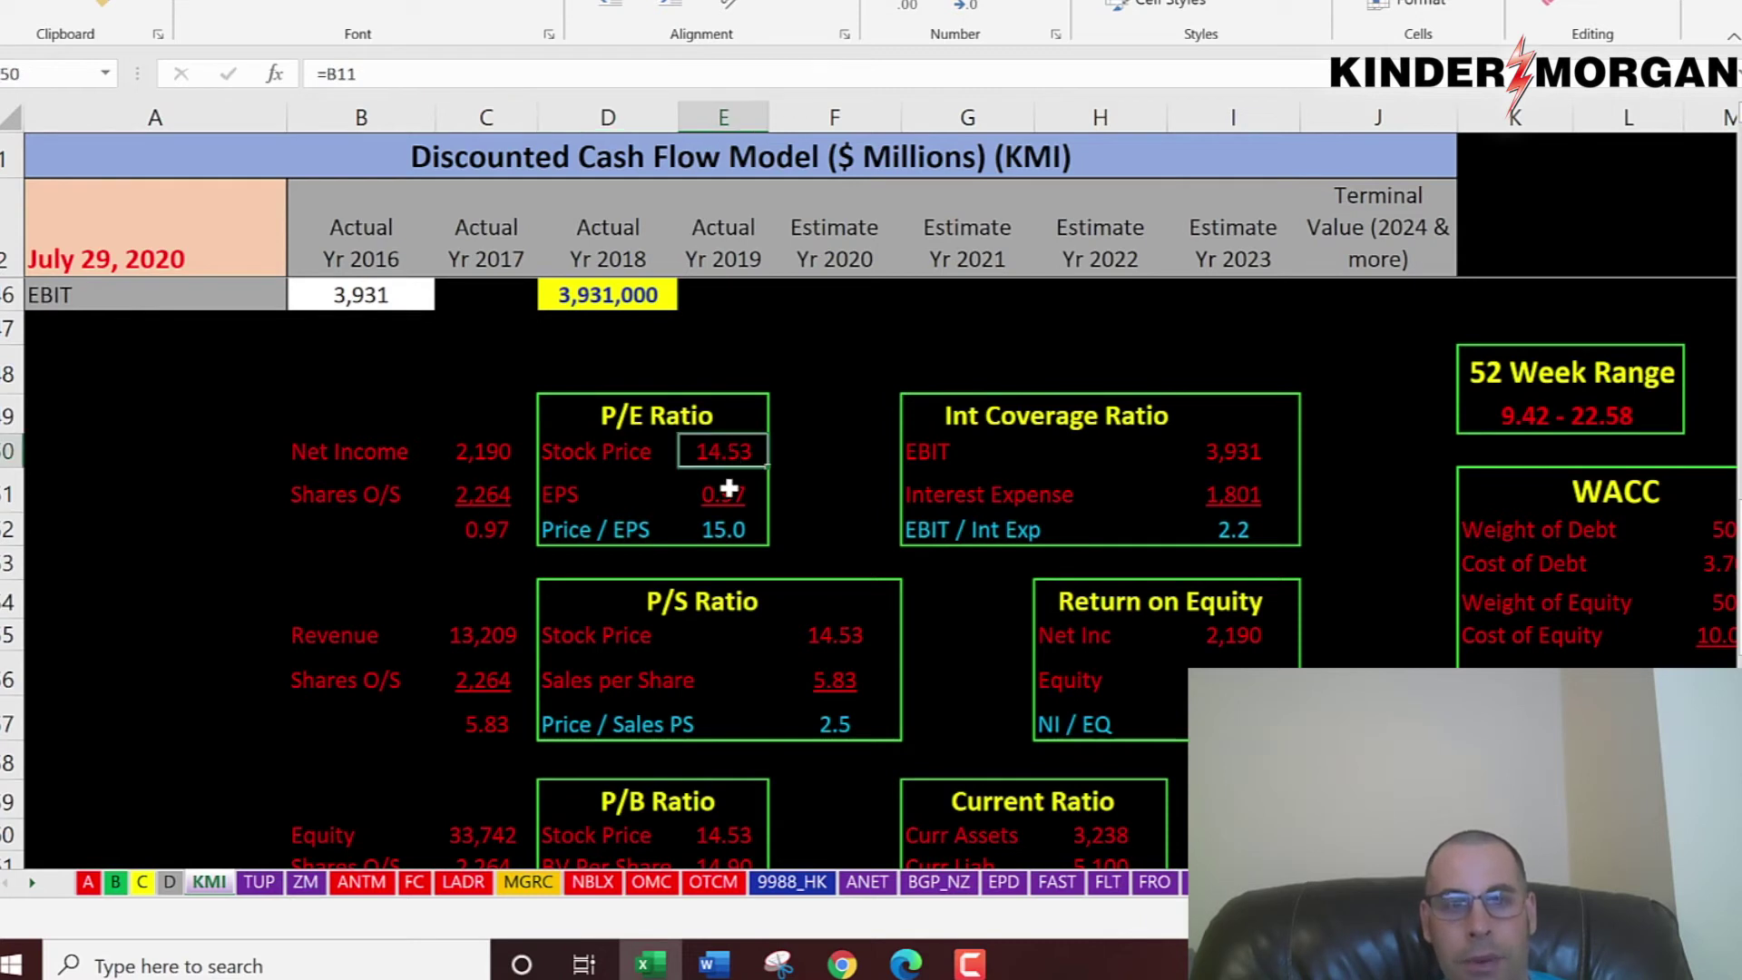
{"action": "left_click", "coordinate": [728, 490]}
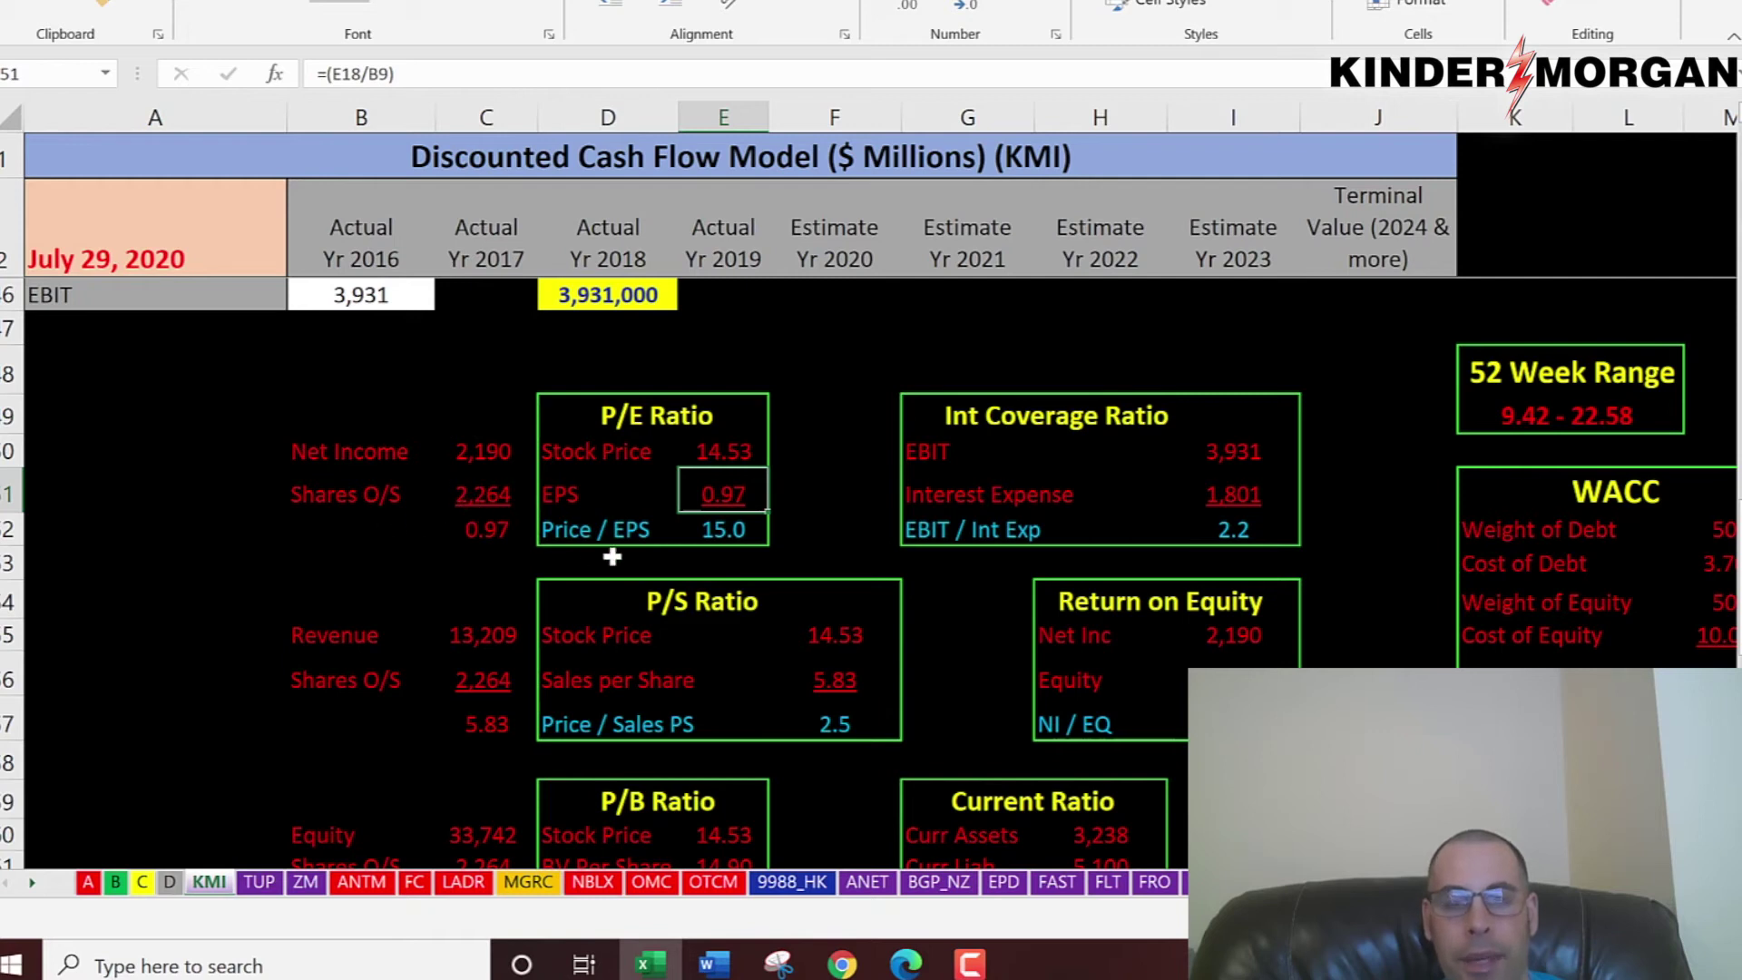
{"action": "left_click", "coordinate": [817, 633]}
{"action": "scroll", "coordinate": [800, 525], "scroll_direction": "down", "scroll_amount": 2}
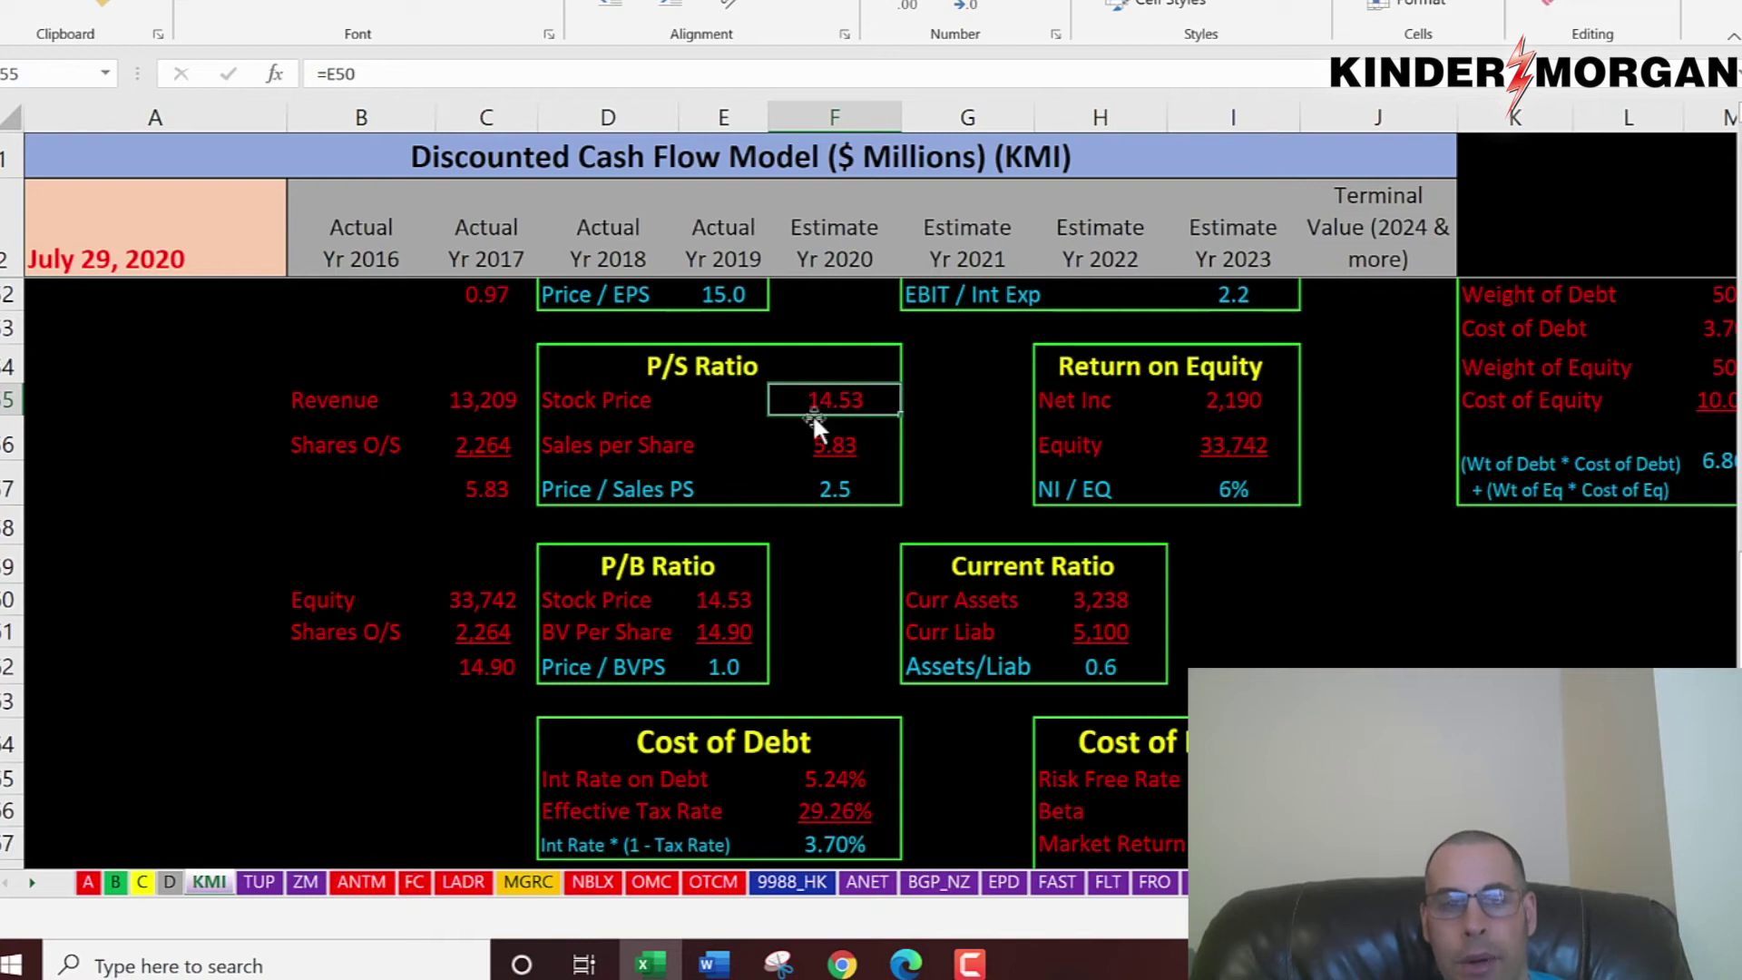
{"action": "left_click", "coordinate": [830, 445]}
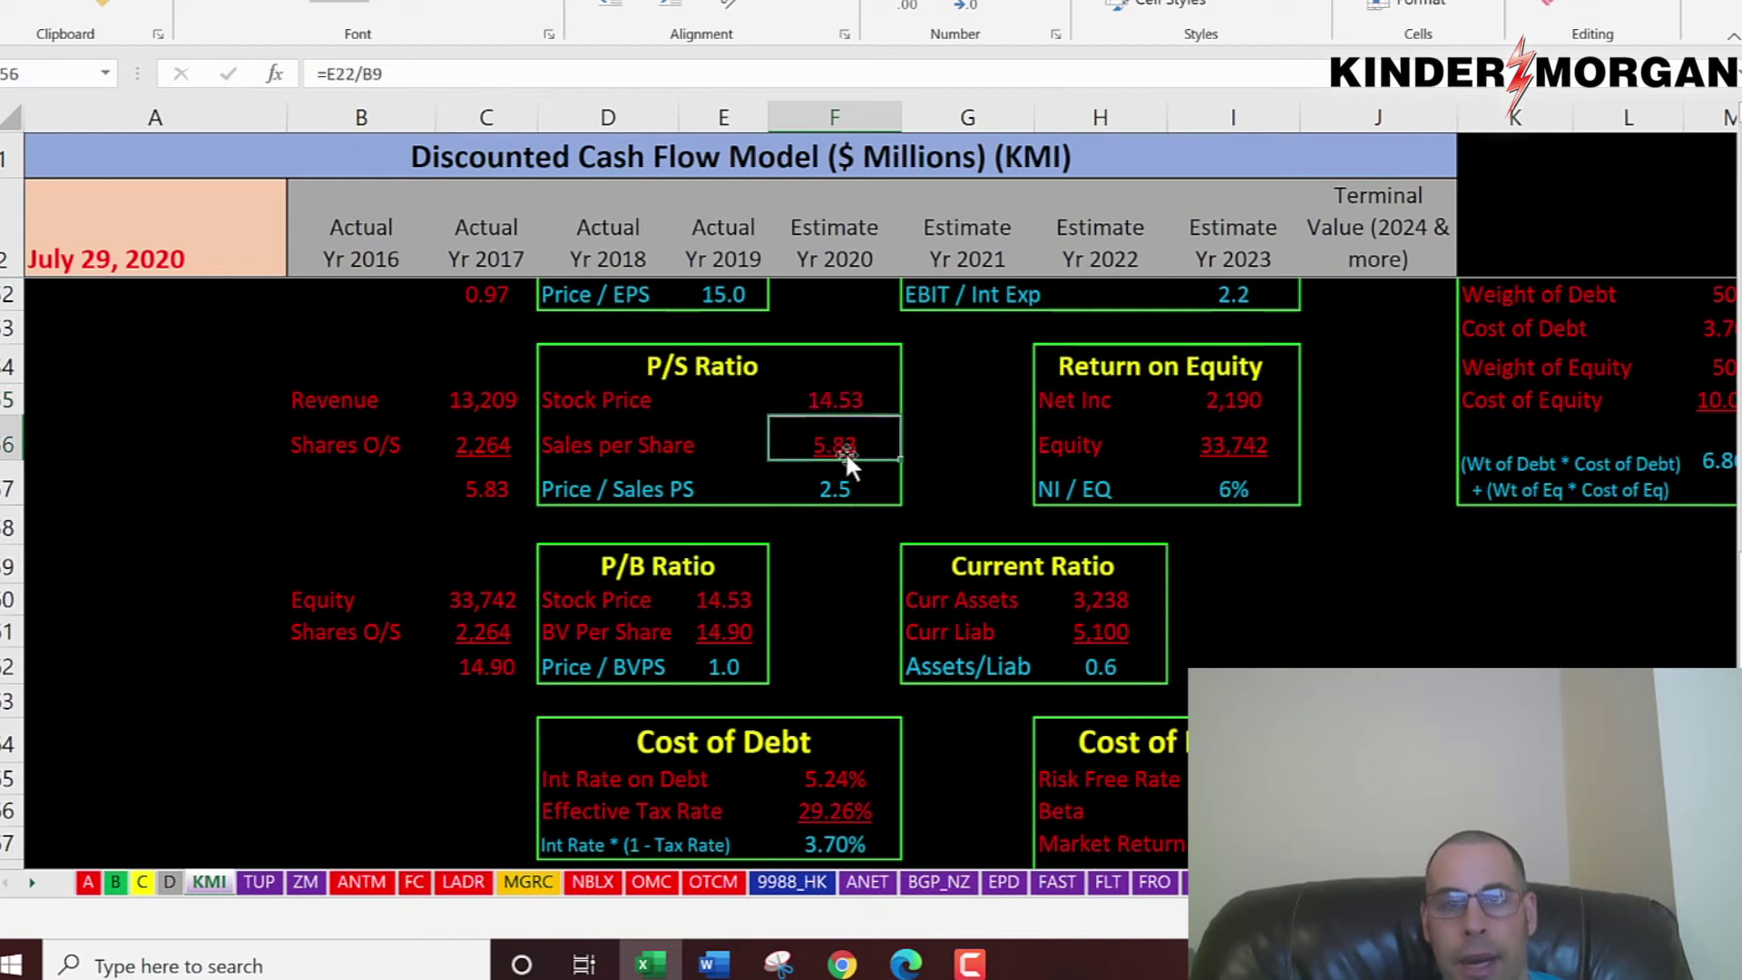
{"action": "left_click", "coordinate": [468, 396]}
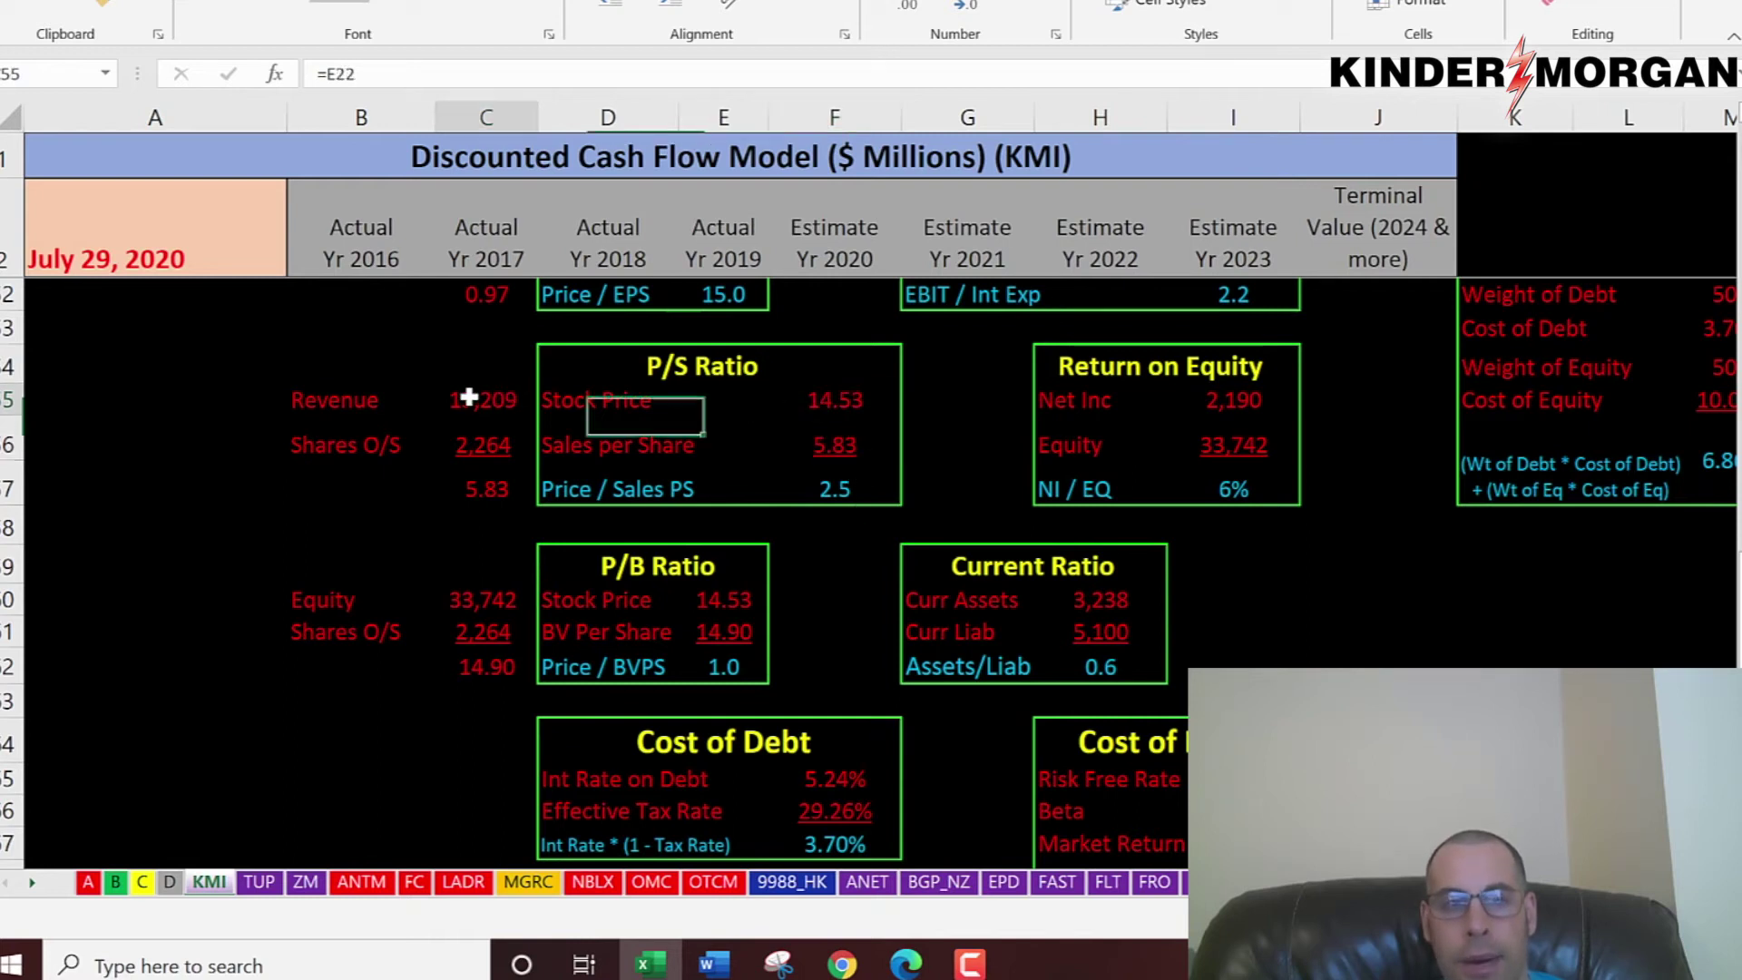
{"action": "left_click", "coordinate": [495, 443]}
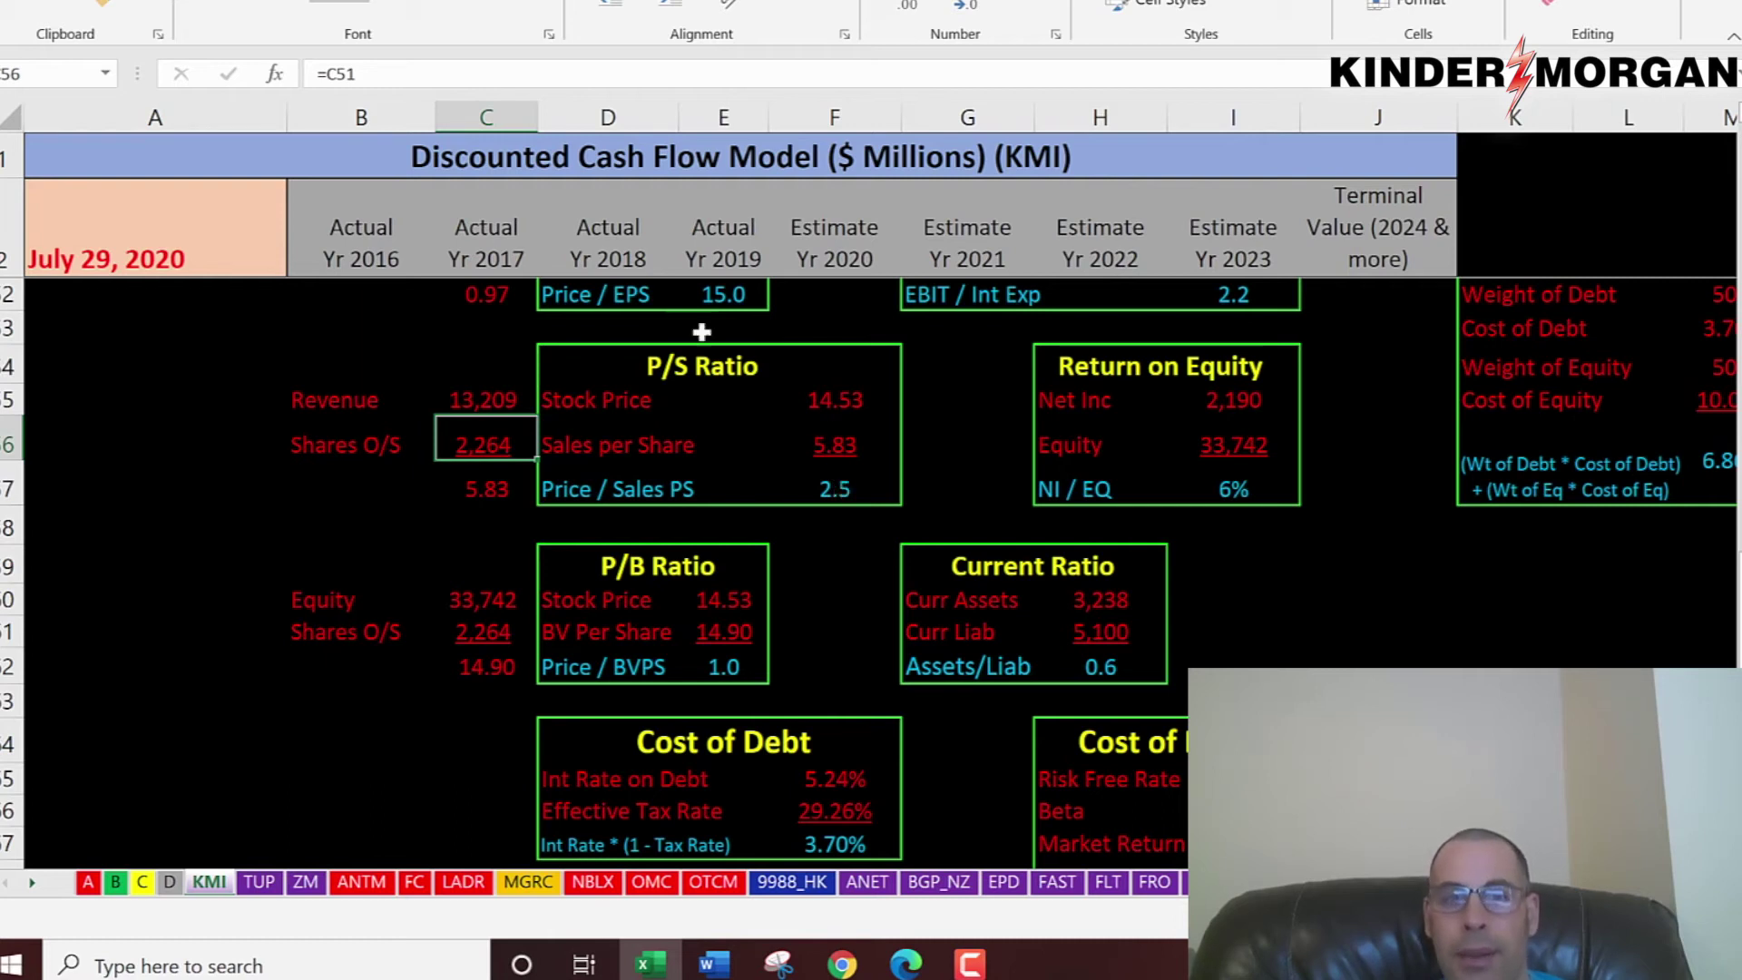
{"action": "left_click", "coordinate": [715, 299]}
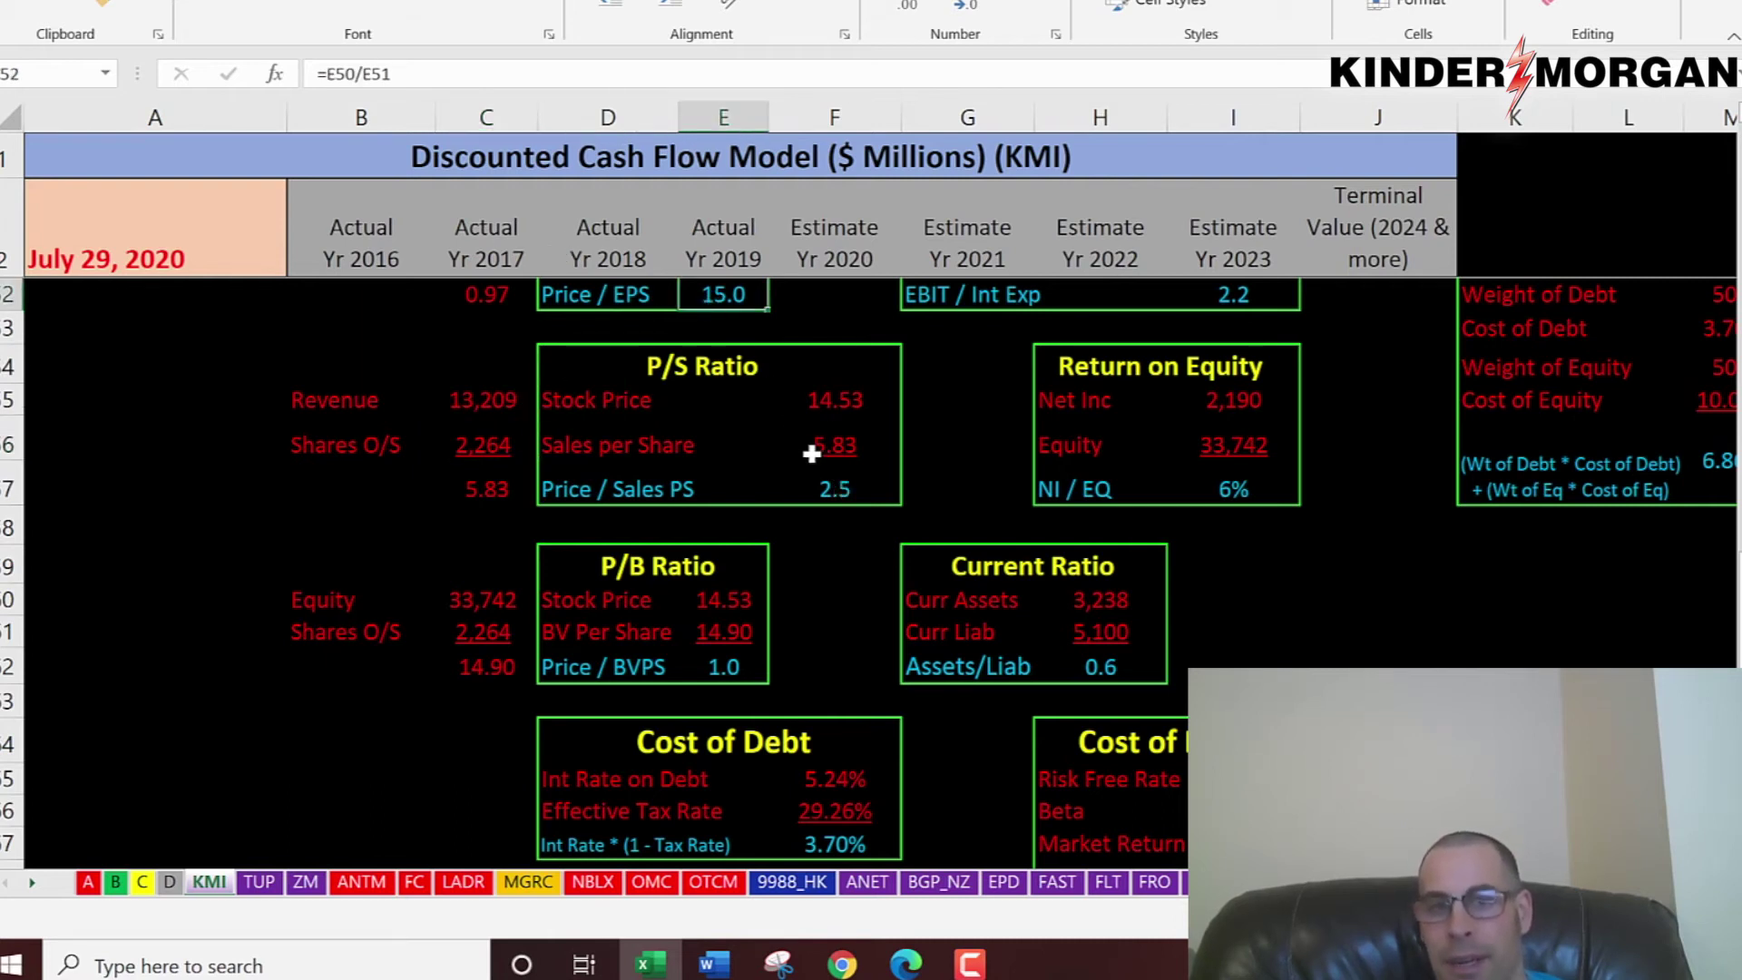
{"action": "left_click", "coordinate": [819, 482]}
{"action": "left_click", "coordinate": [711, 308]}
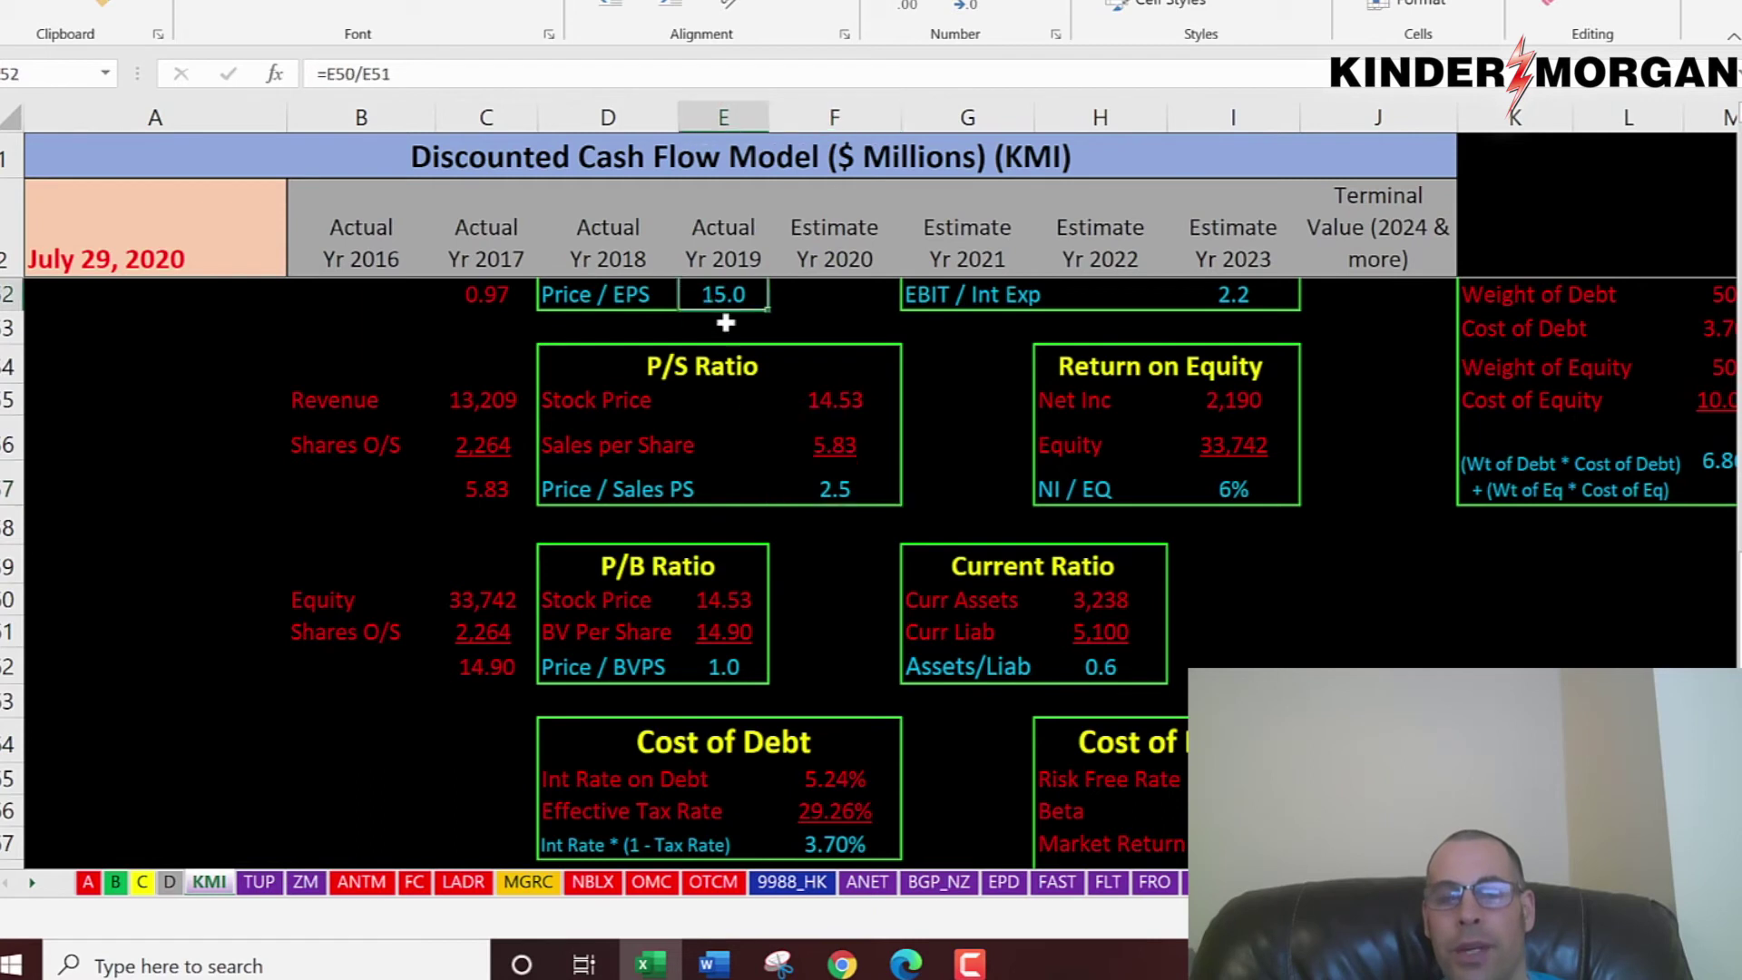
{"action": "left_click", "coordinate": [825, 481]}
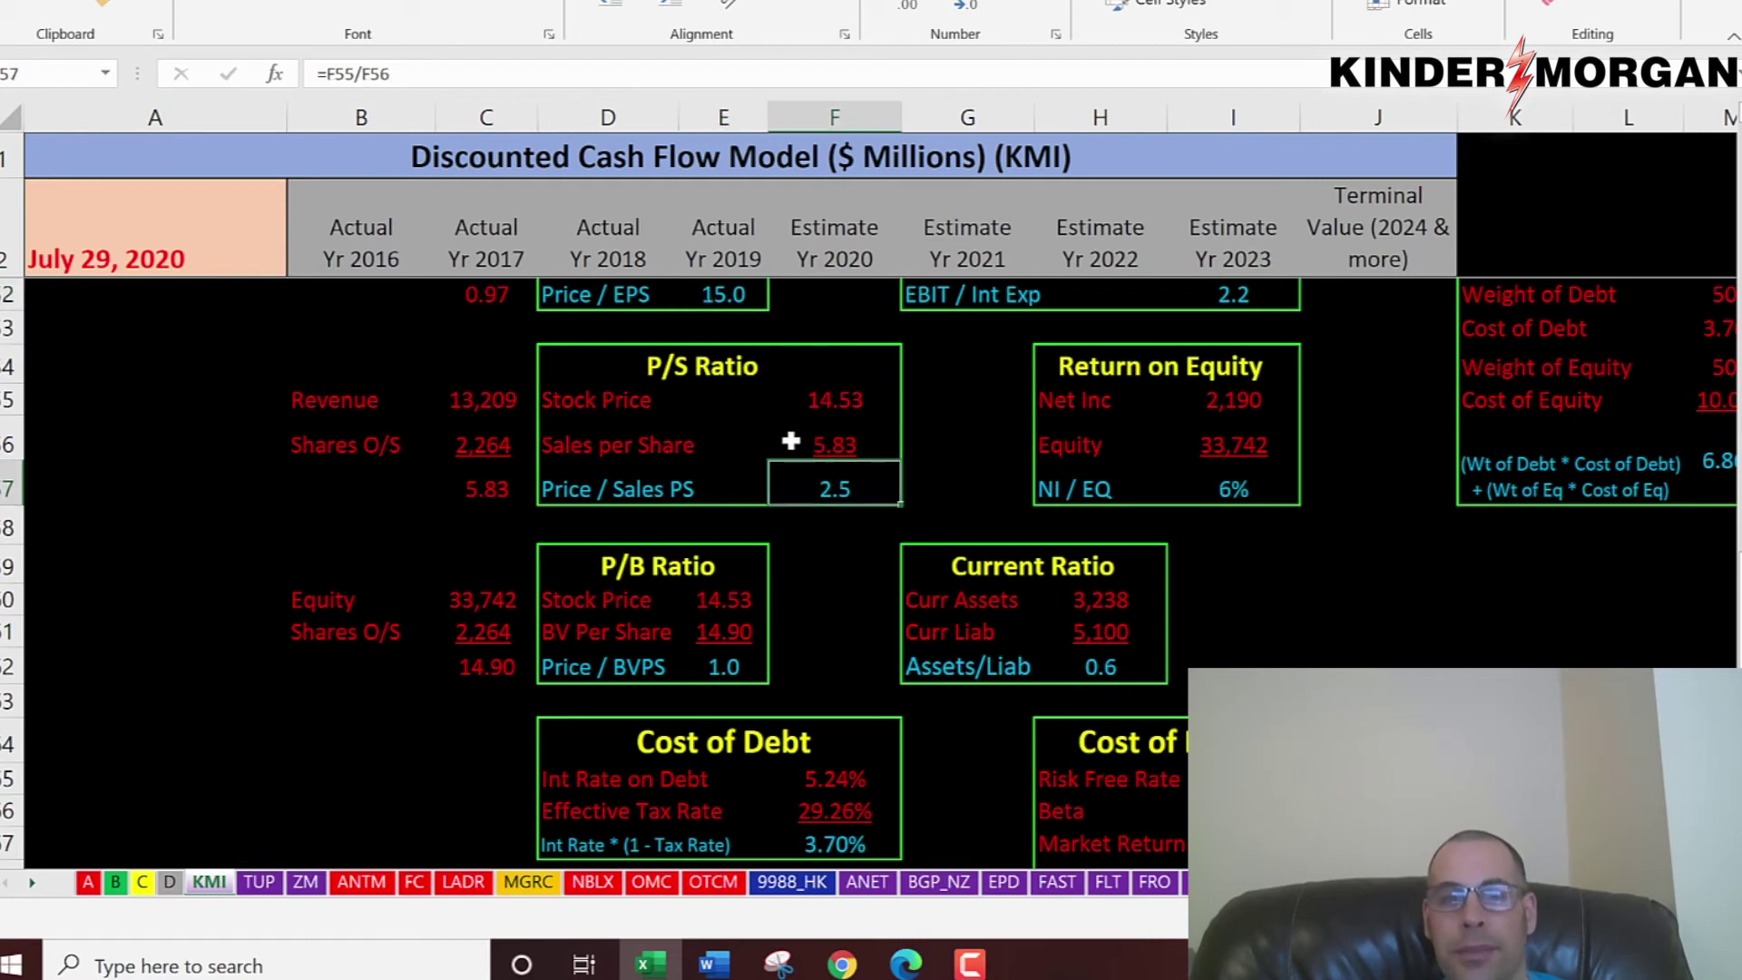
{"action": "left_click", "coordinate": [710, 596]}
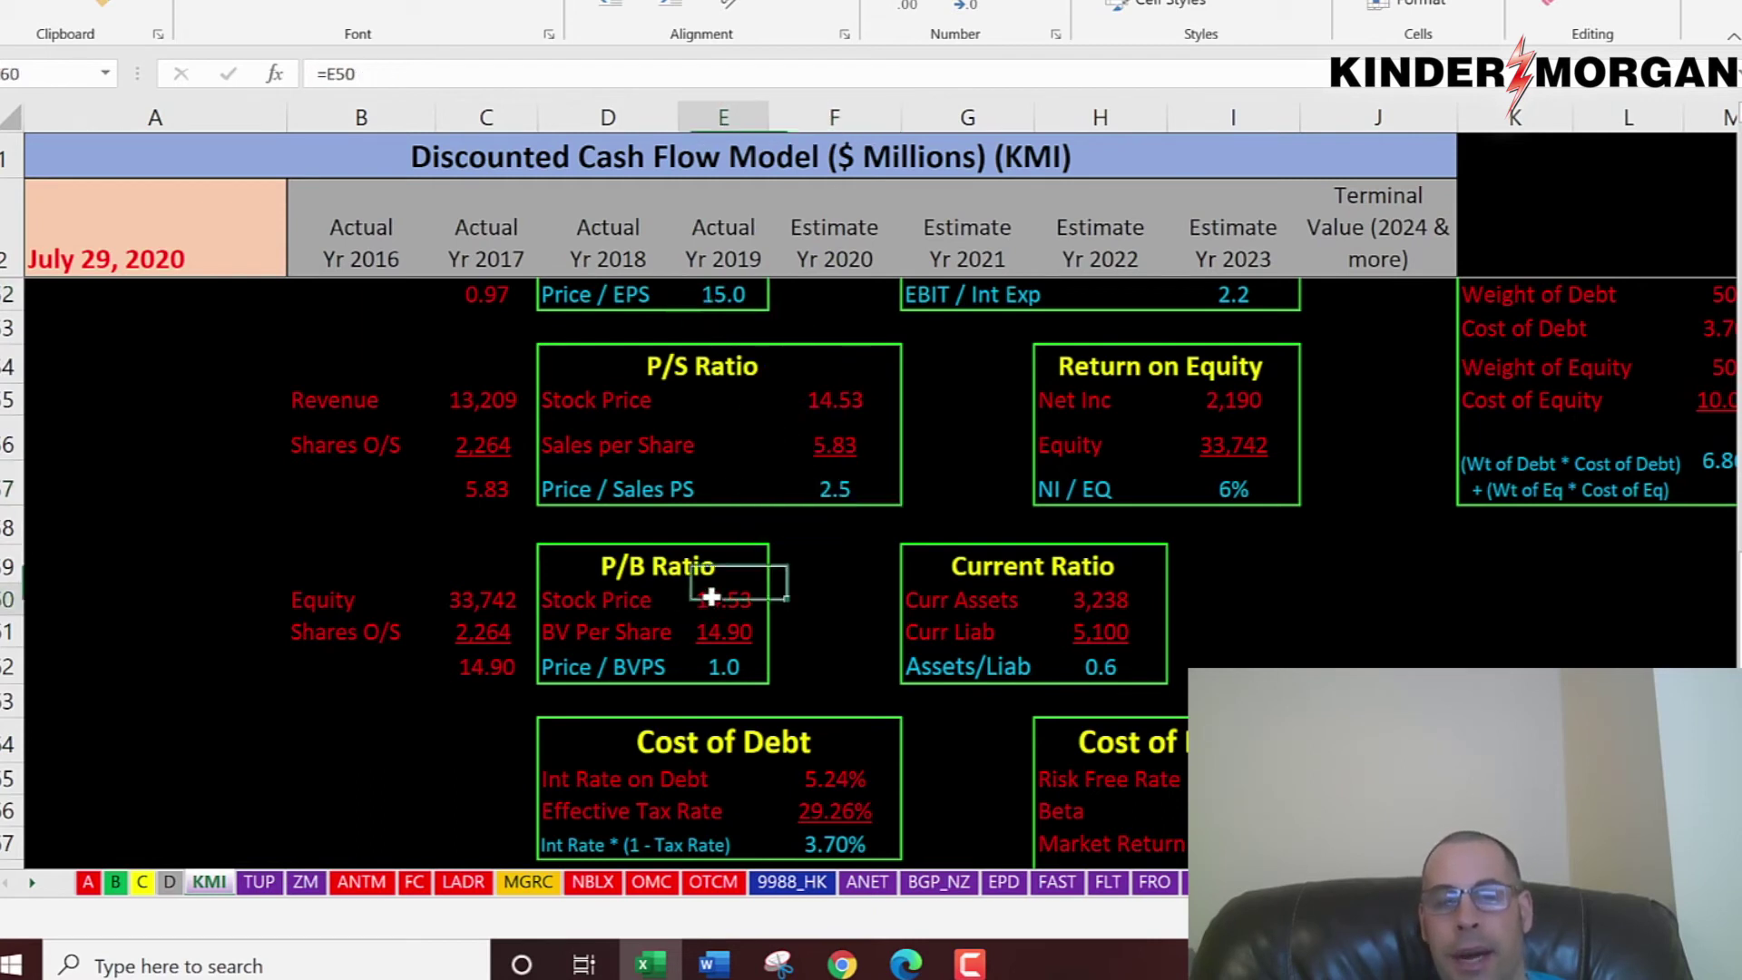
{"action": "left_click", "coordinate": [722, 626]}
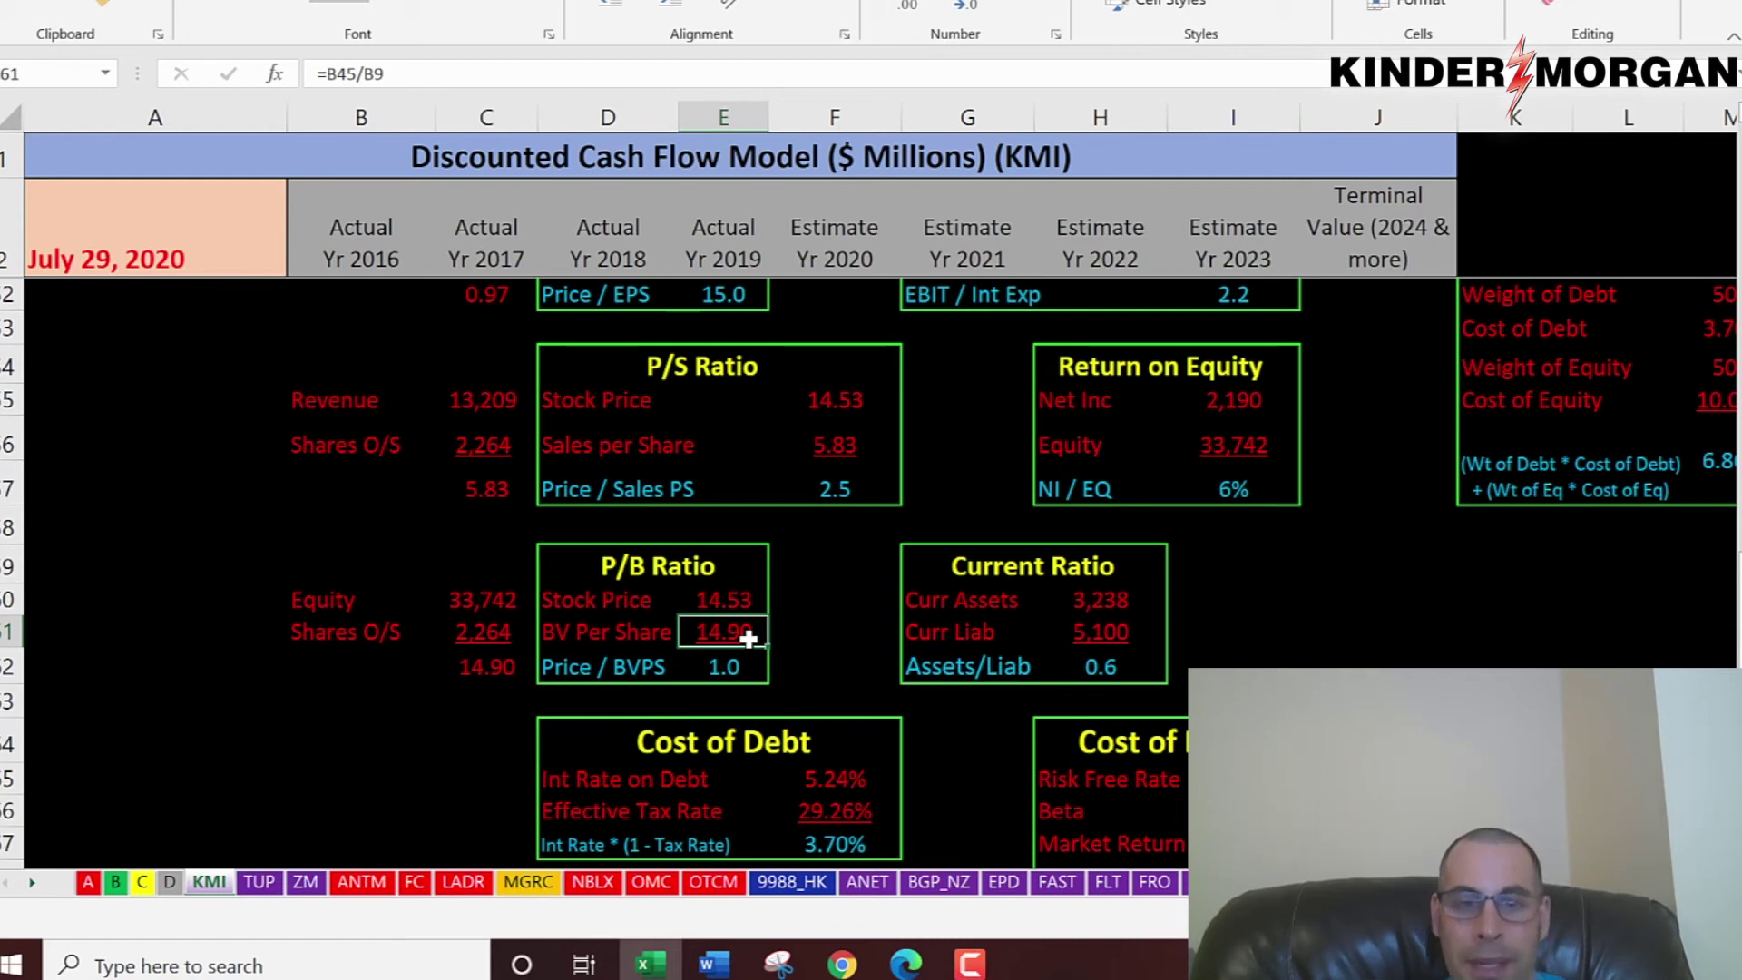
{"action": "scroll", "coordinate": [562, 635], "scroll_direction": "up", "scroll_amount": 8}
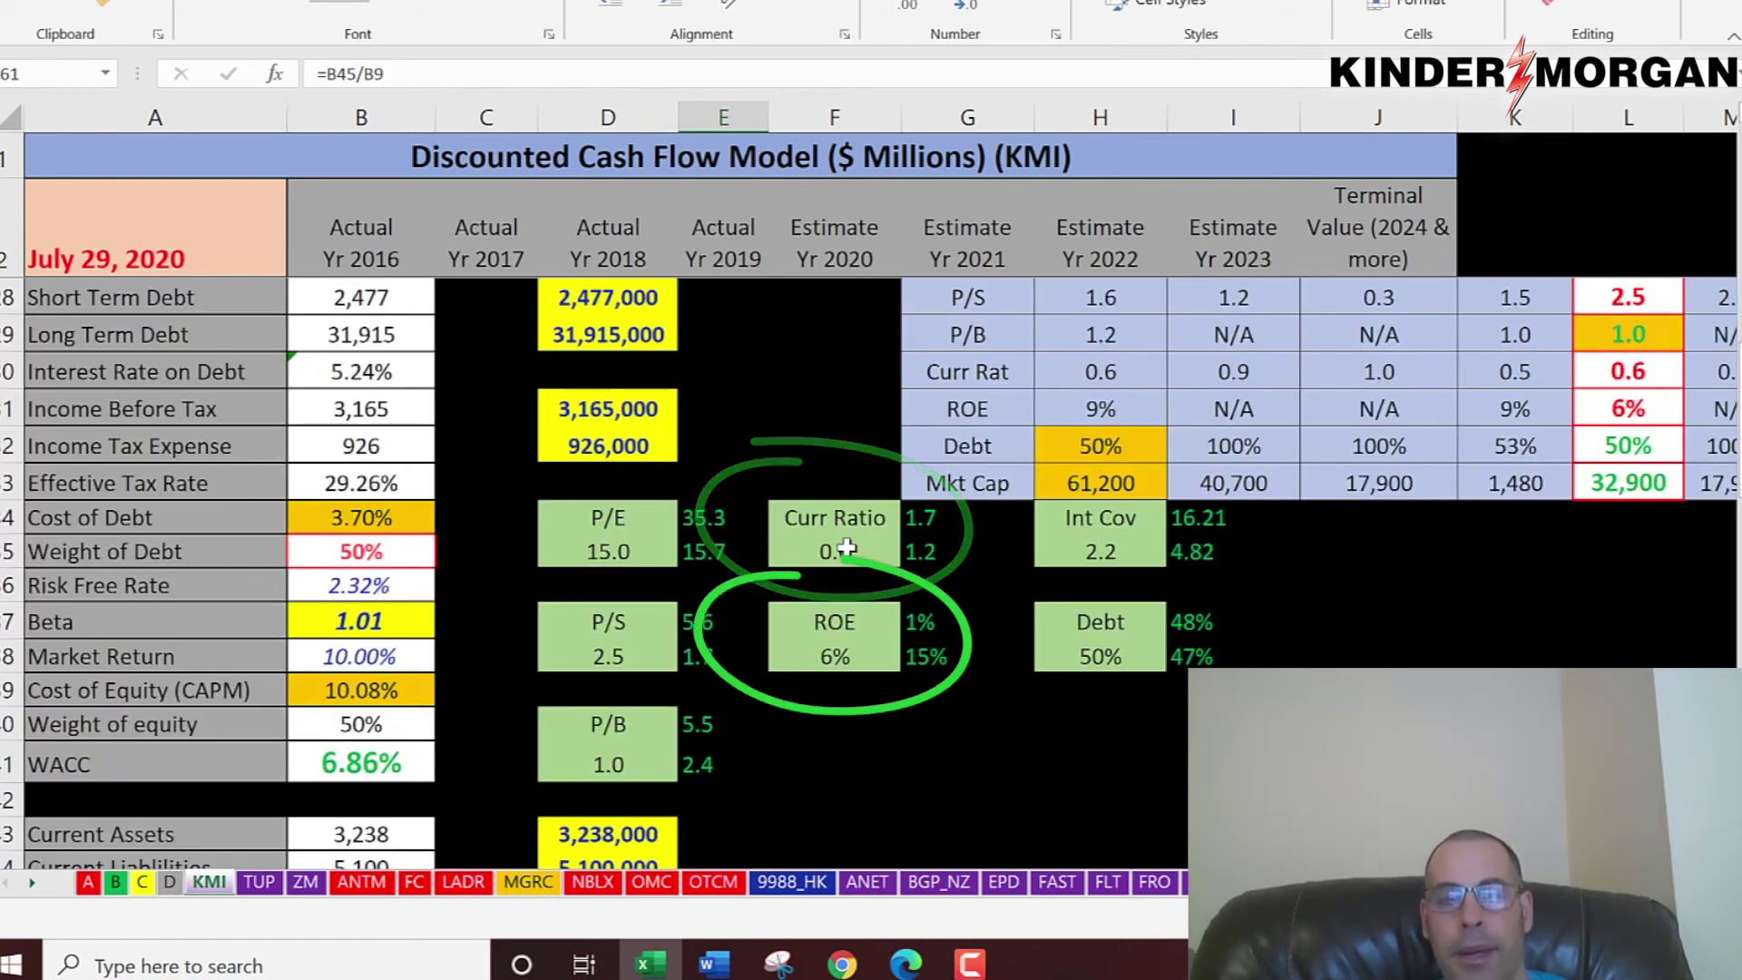
{"action": "left_click", "coordinate": [845, 548]}
{"action": "left_click", "coordinate": [834, 655]}
{"action": "scroll", "coordinate": [920, 504], "scroll_direction": "down", "scroll_amount": 2}
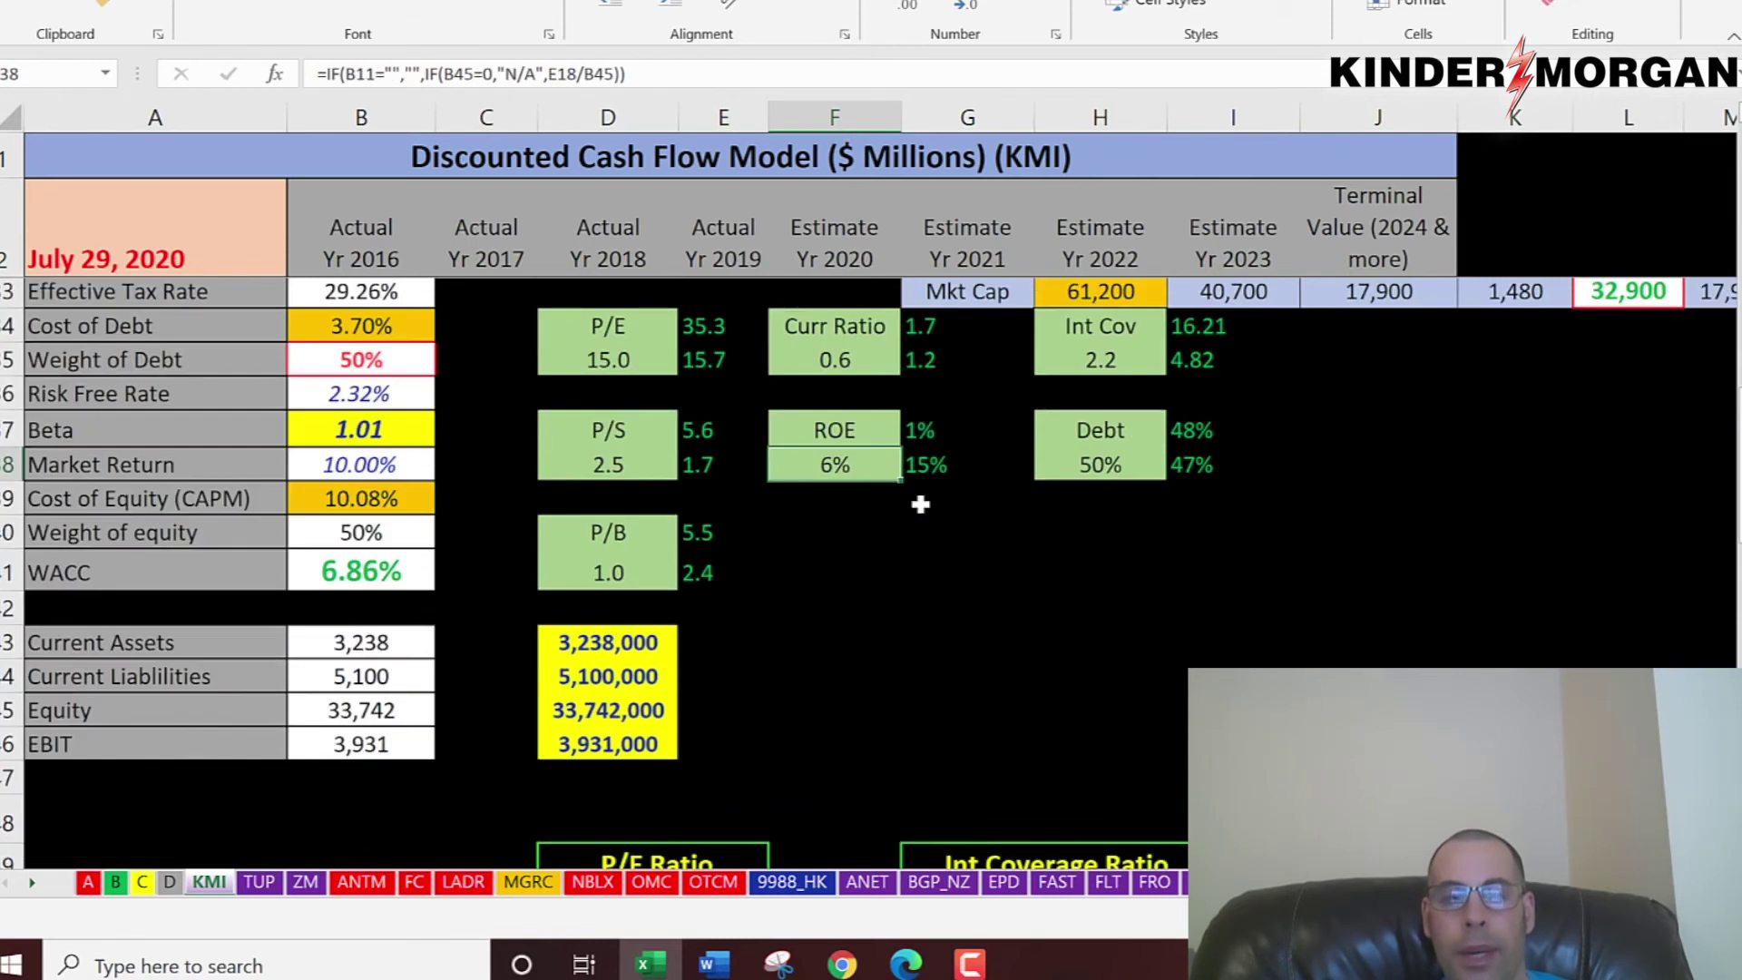
{"action": "scroll", "coordinate": [919, 504], "scroll_direction": "down", "scroll_amount": 9}
{"action": "scroll", "coordinate": [920, 499], "scroll_direction": "down", "scroll_amount": 3}
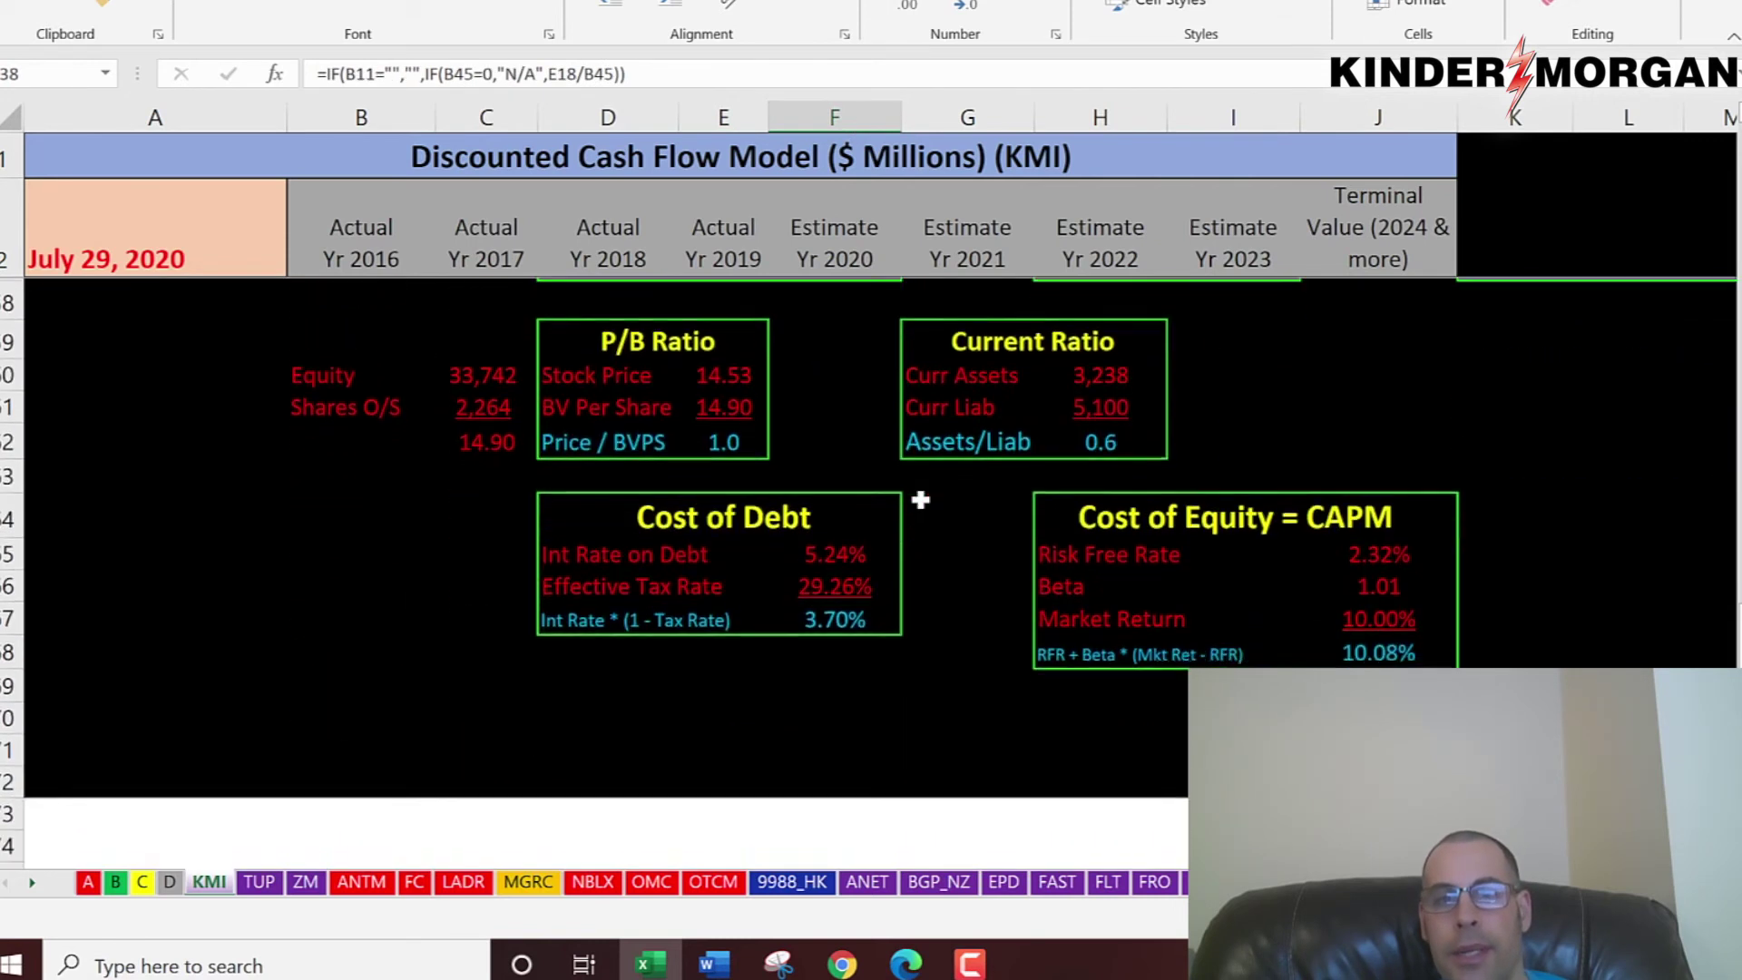
{"action": "left_click", "coordinate": [1084, 380]}
{"action": "left_click", "coordinate": [1107, 406]}
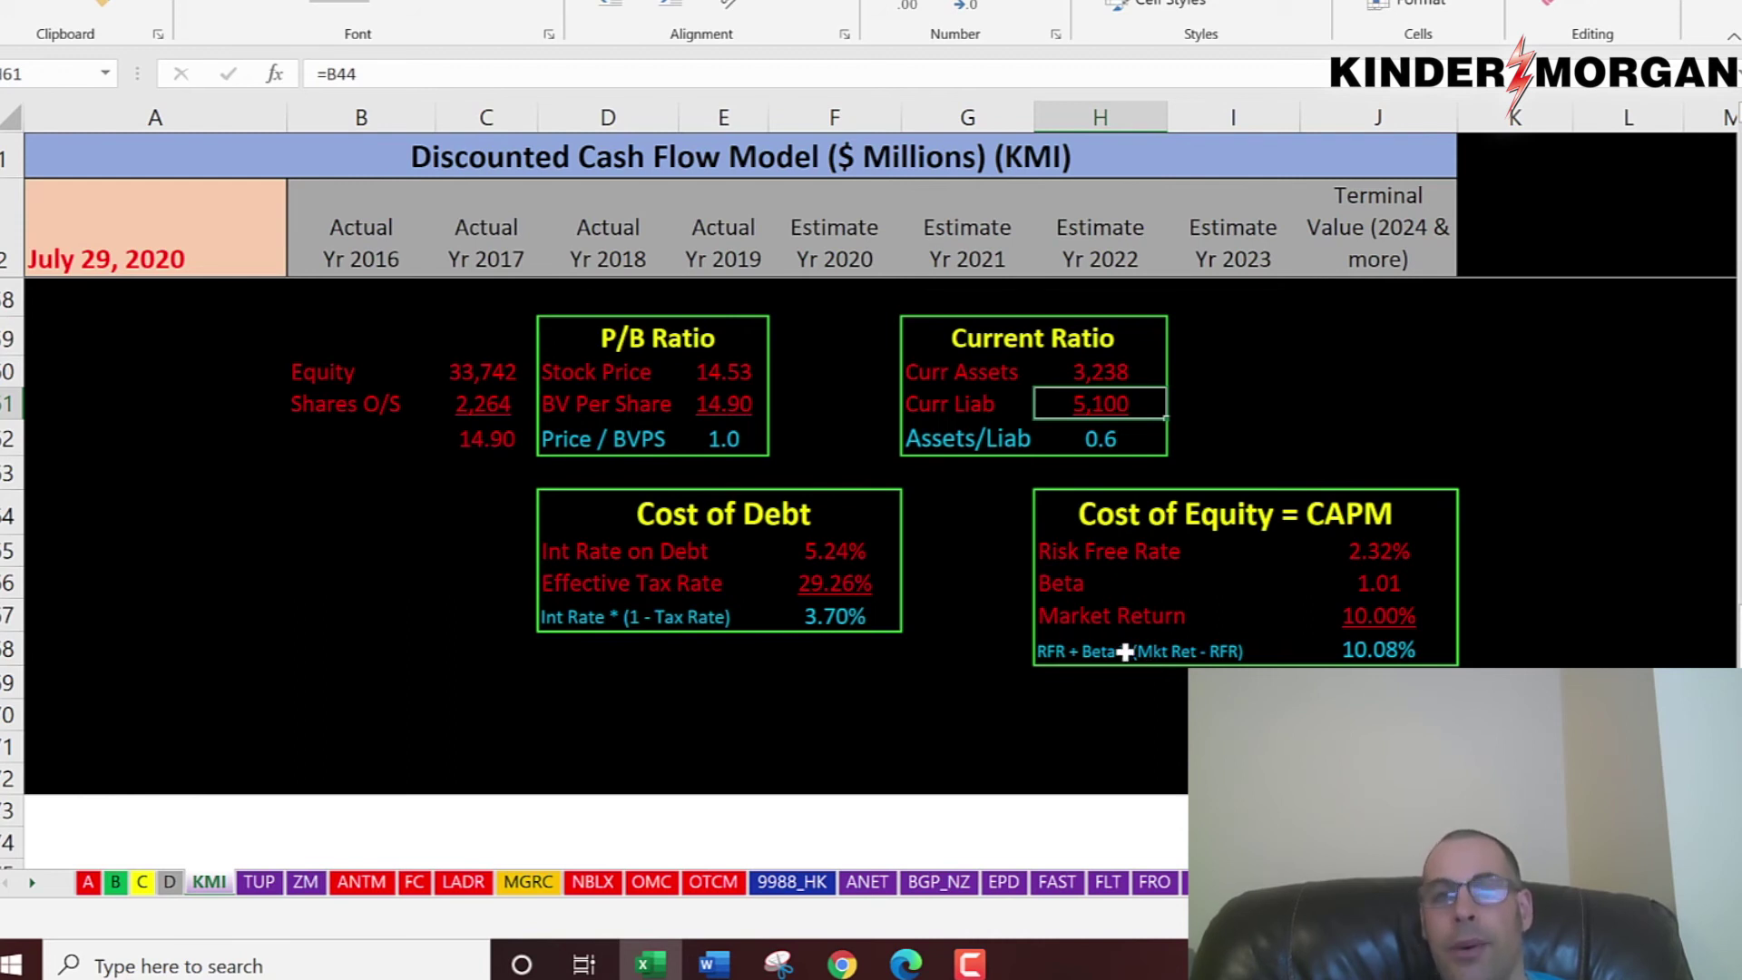
{"action": "scroll", "coordinate": [1034, 558], "scroll_direction": "up", "scroll_amount": 4}
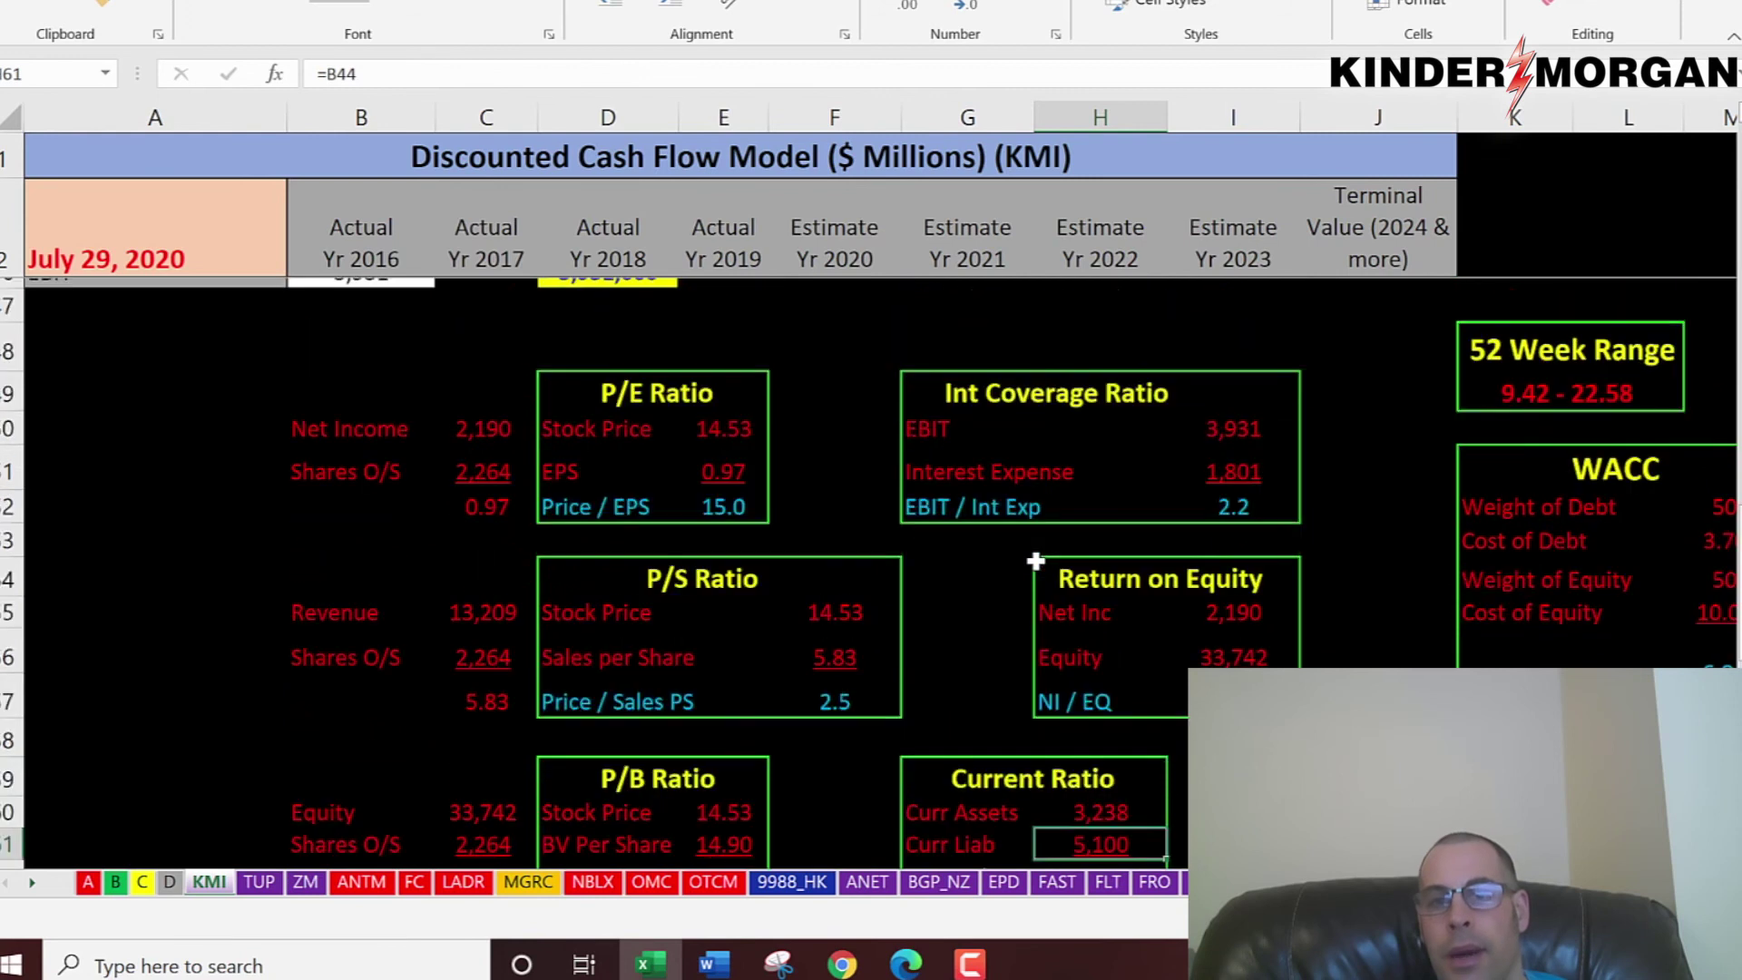
{"action": "left_click", "coordinate": [1210, 634]}
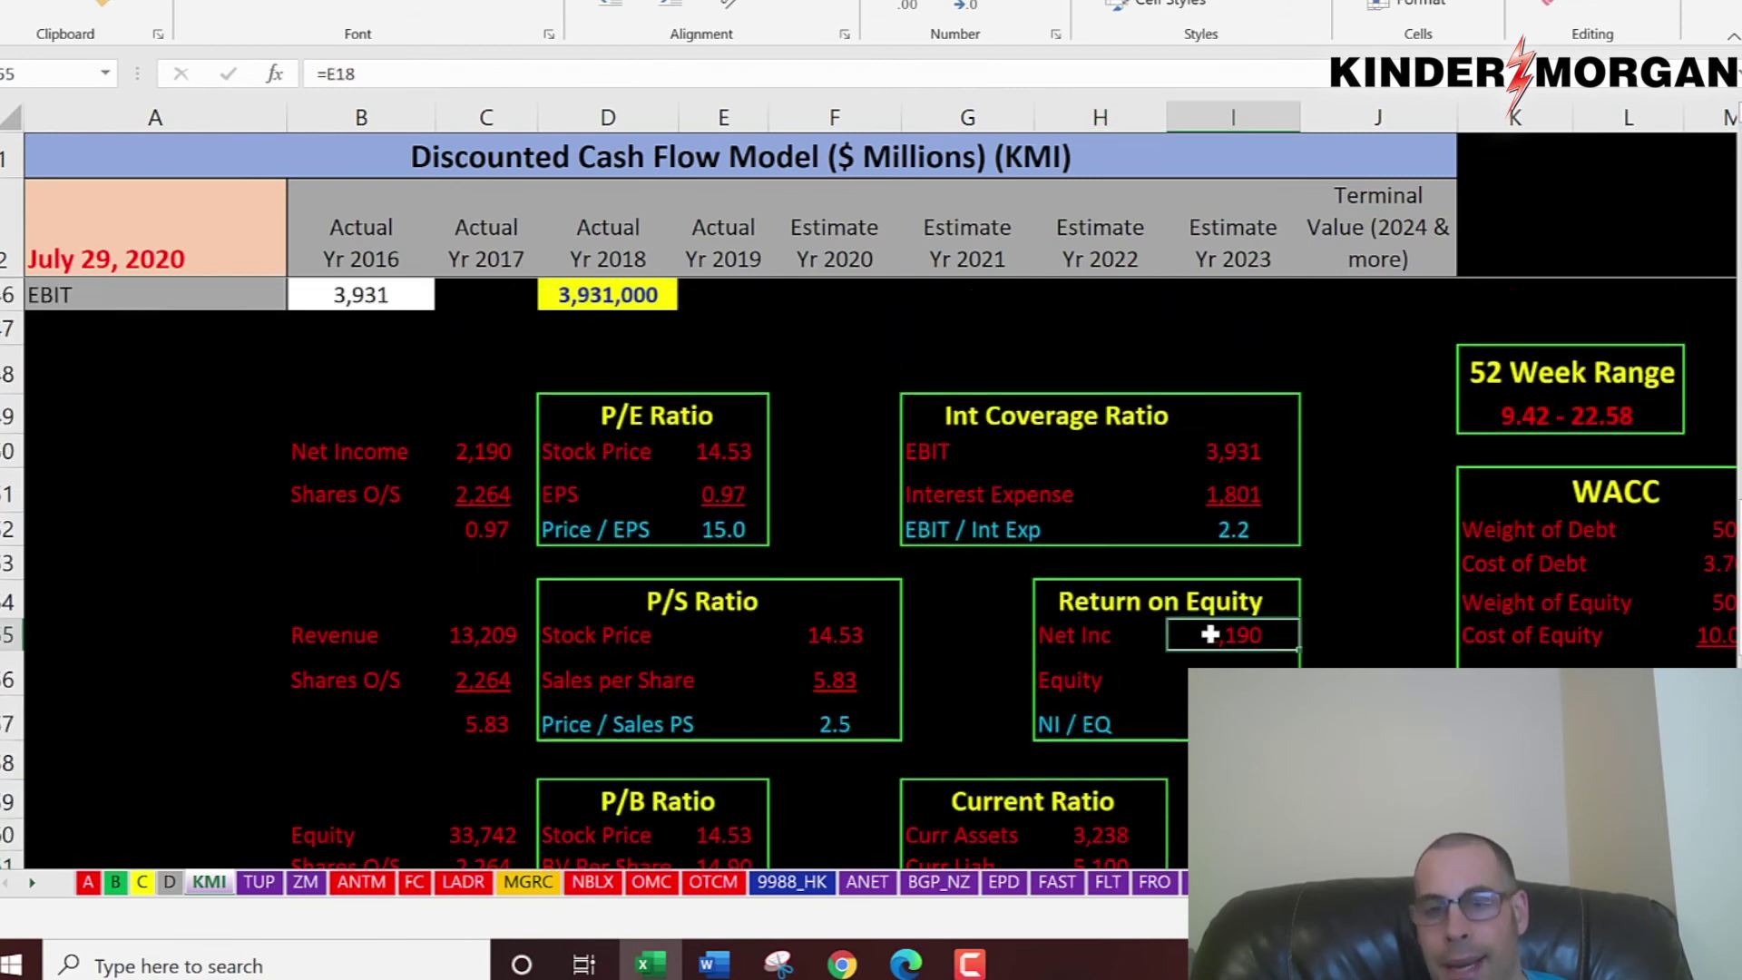
{"action": "scroll", "coordinate": [1217, 662], "scroll_direction": "down", "scroll_amount": 2}
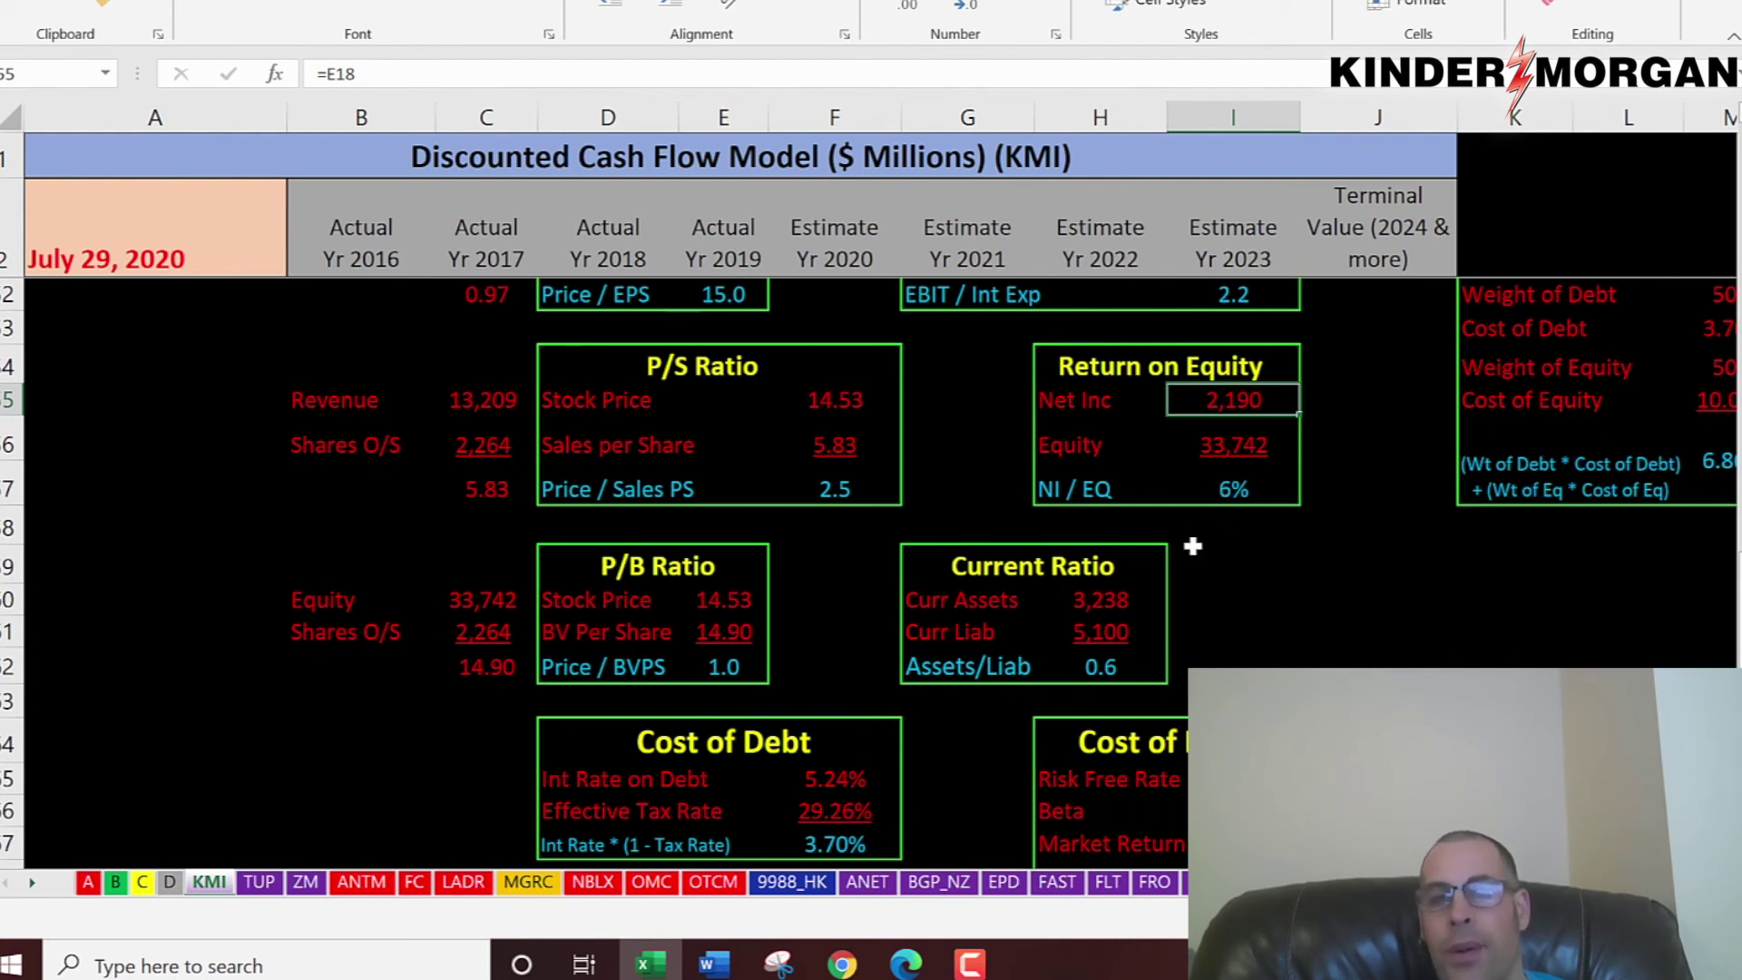
{"action": "scroll", "coordinate": [1191, 545], "scroll_direction": "up", "scroll_amount": 10}
{"action": "left_click", "coordinate": [1093, 442]}
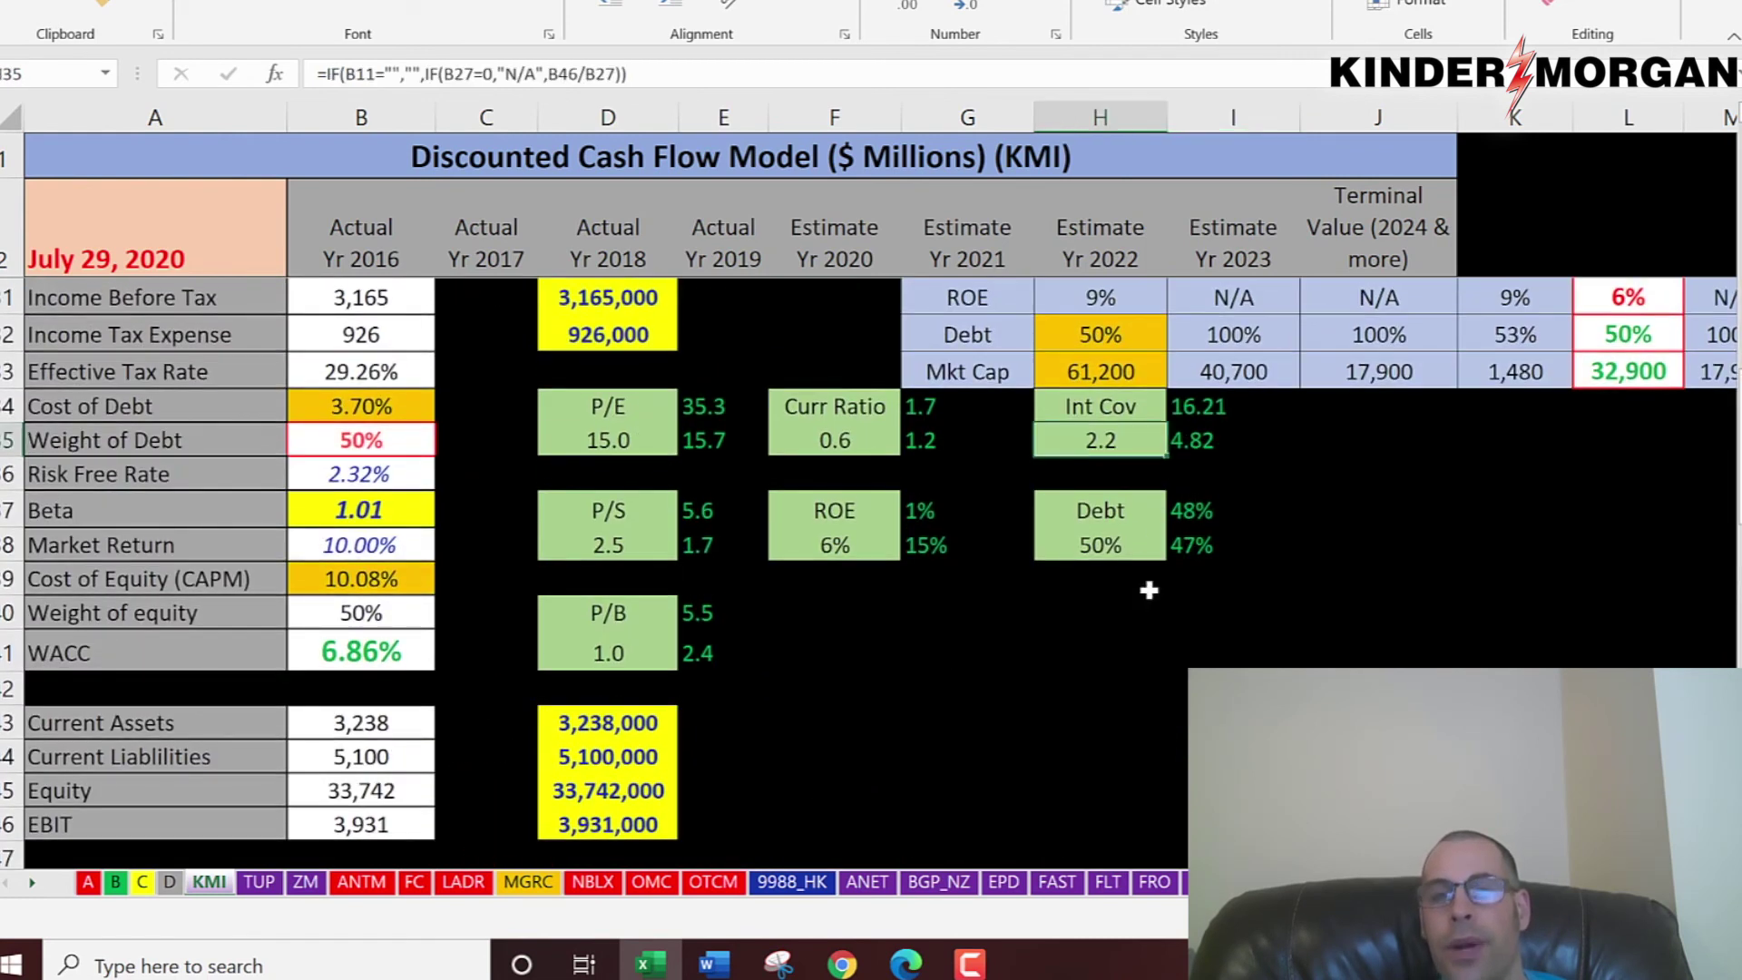
{"action": "scroll", "coordinate": [1166, 540], "scroll_direction": "down", "scroll_amount": 4}
{"action": "left_click", "coordinate": [1231, 575]}
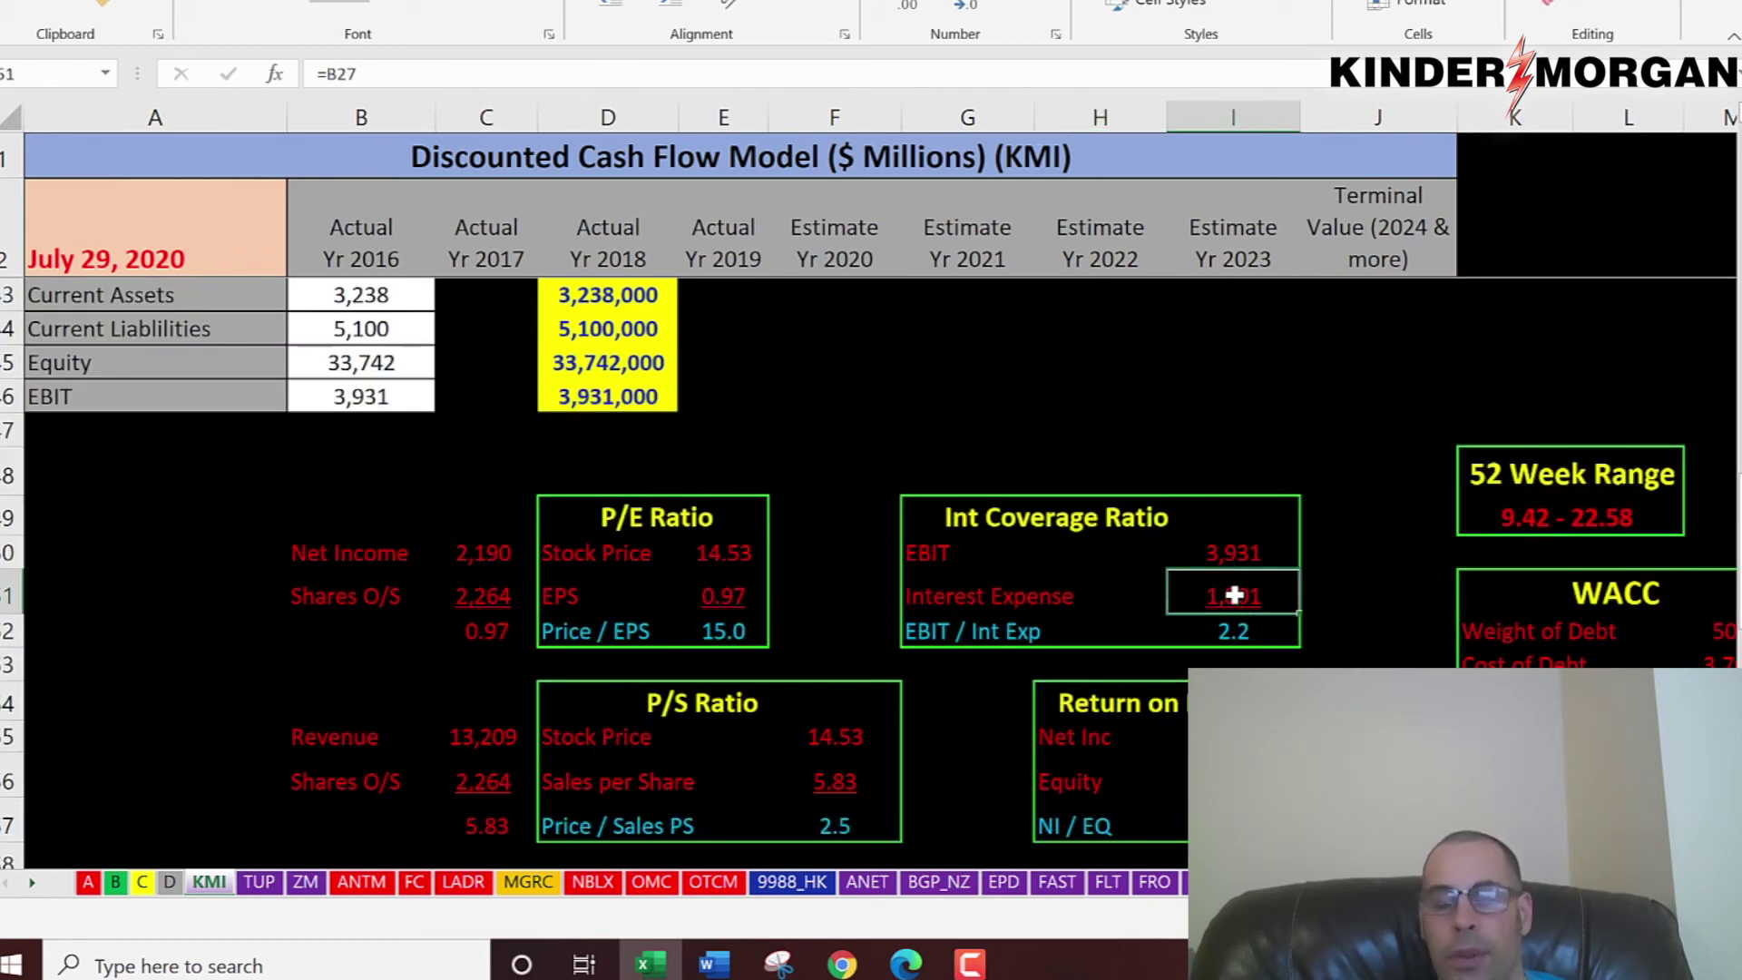
{"action": "scroll", "coordinate": [1147, 445], "scroll_direction": "up", "scroll_amount": 4}
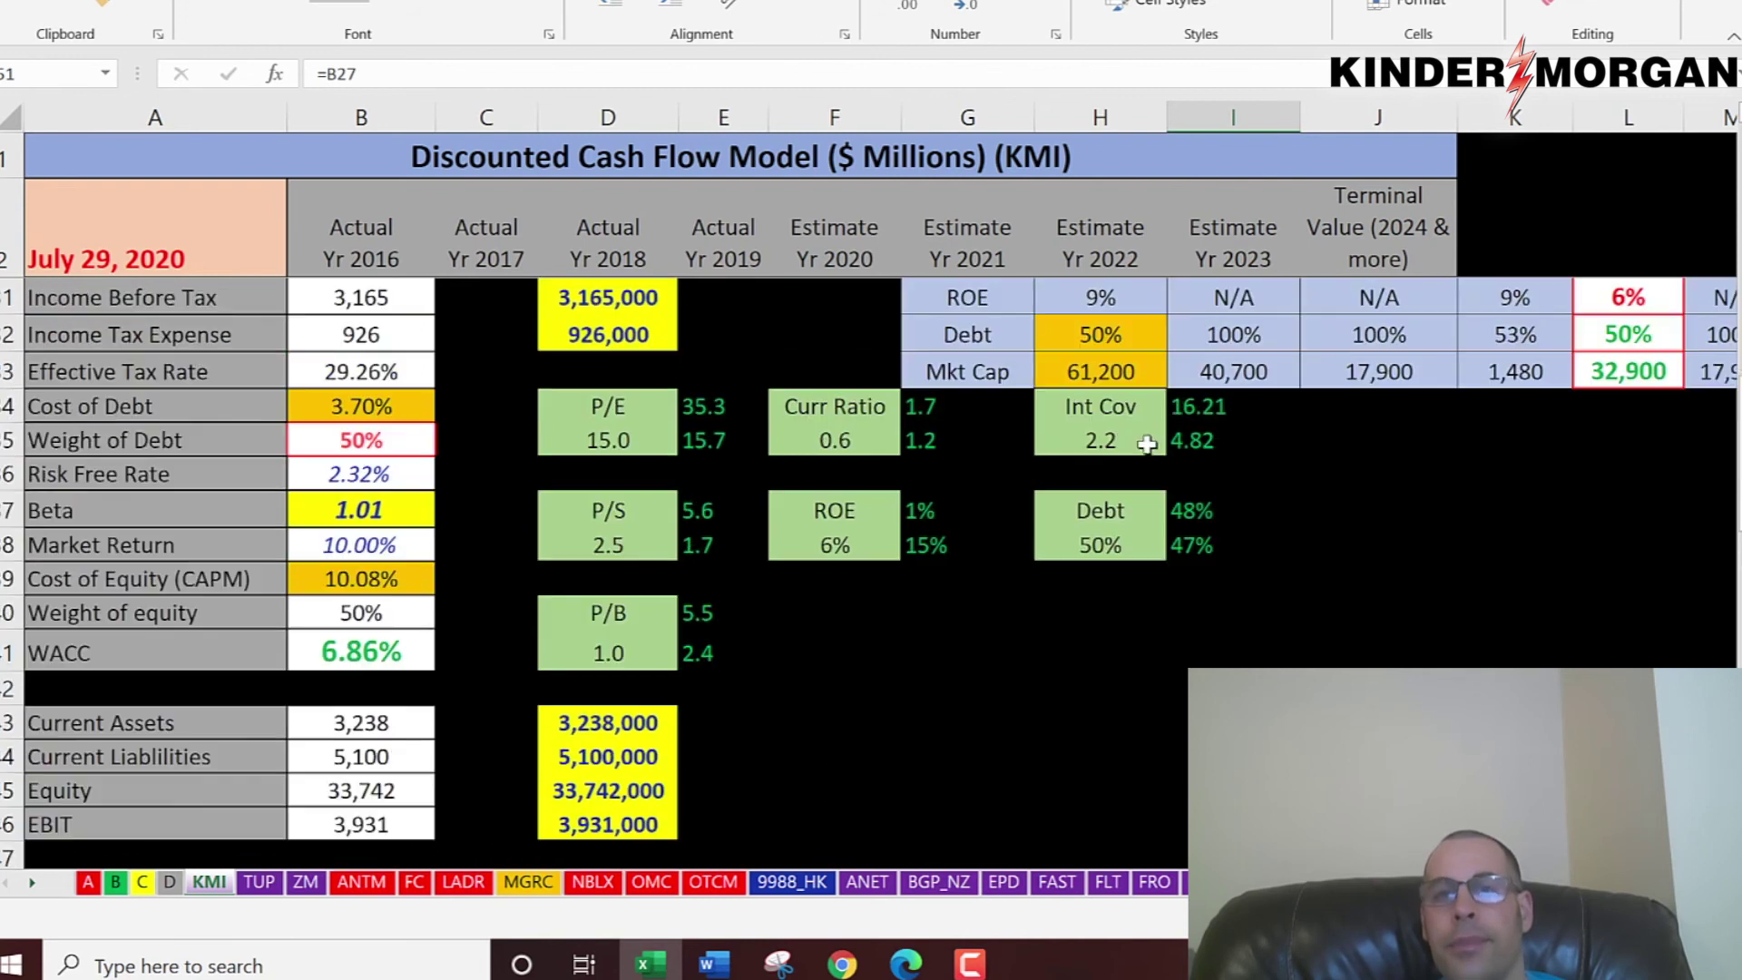